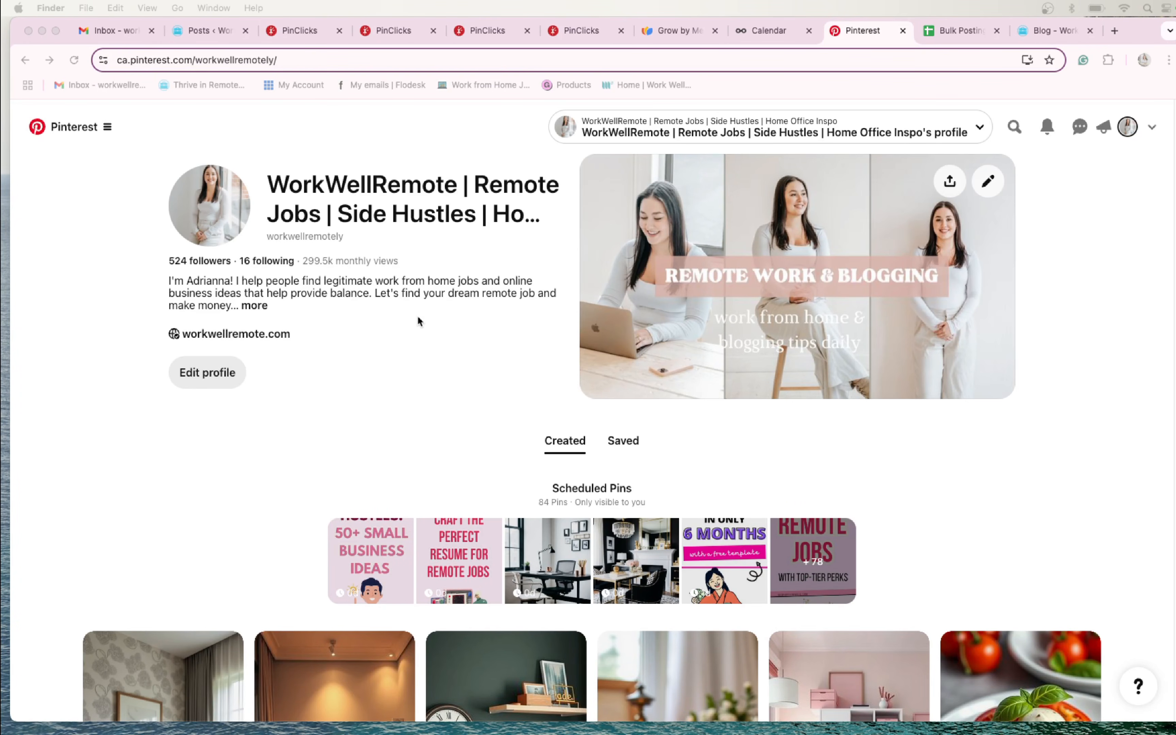
- Look through the scheduled and created pins on the WorkWellRemote profile, then return to the profile header
scroll(441, 330, "down", 2)
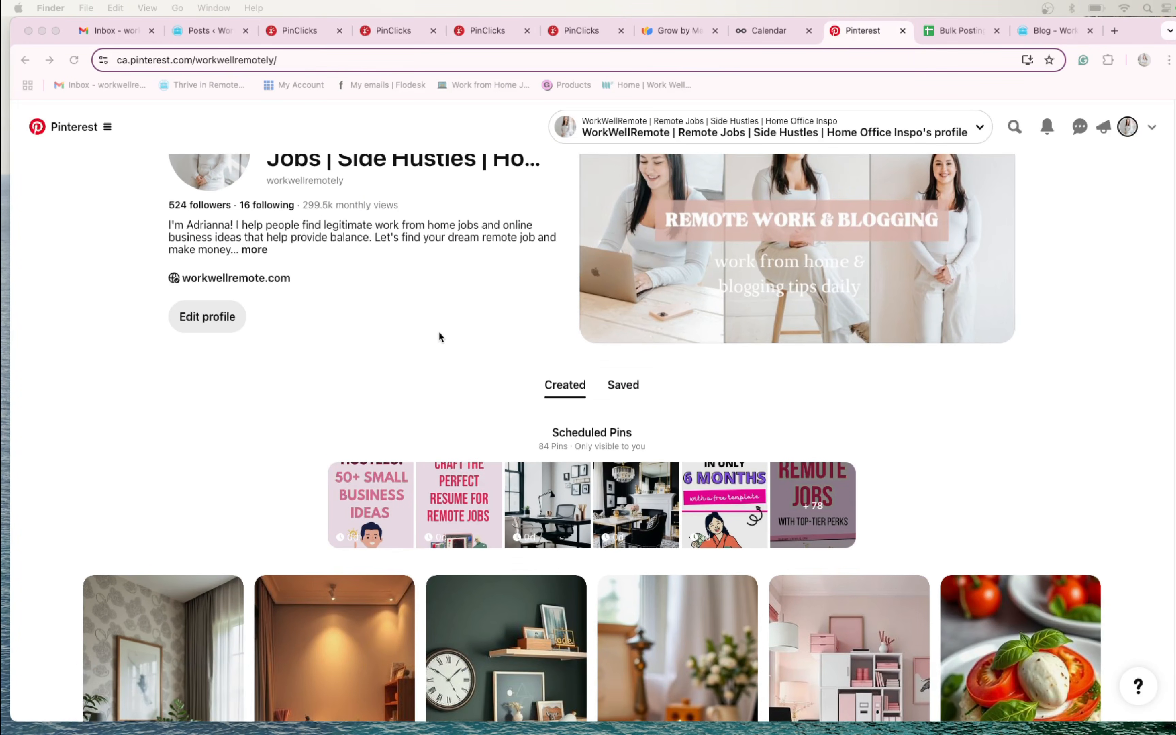
scroll(438, 335, "down", 3)
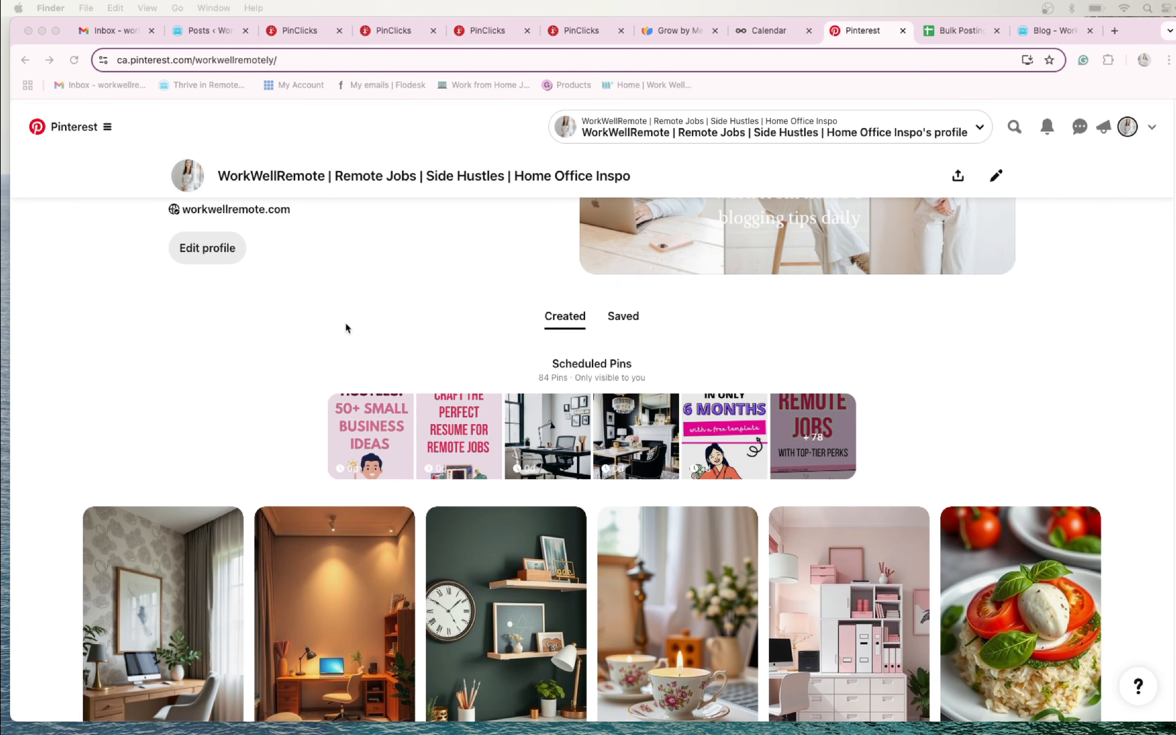
scroll(343, 315, "down", 1)
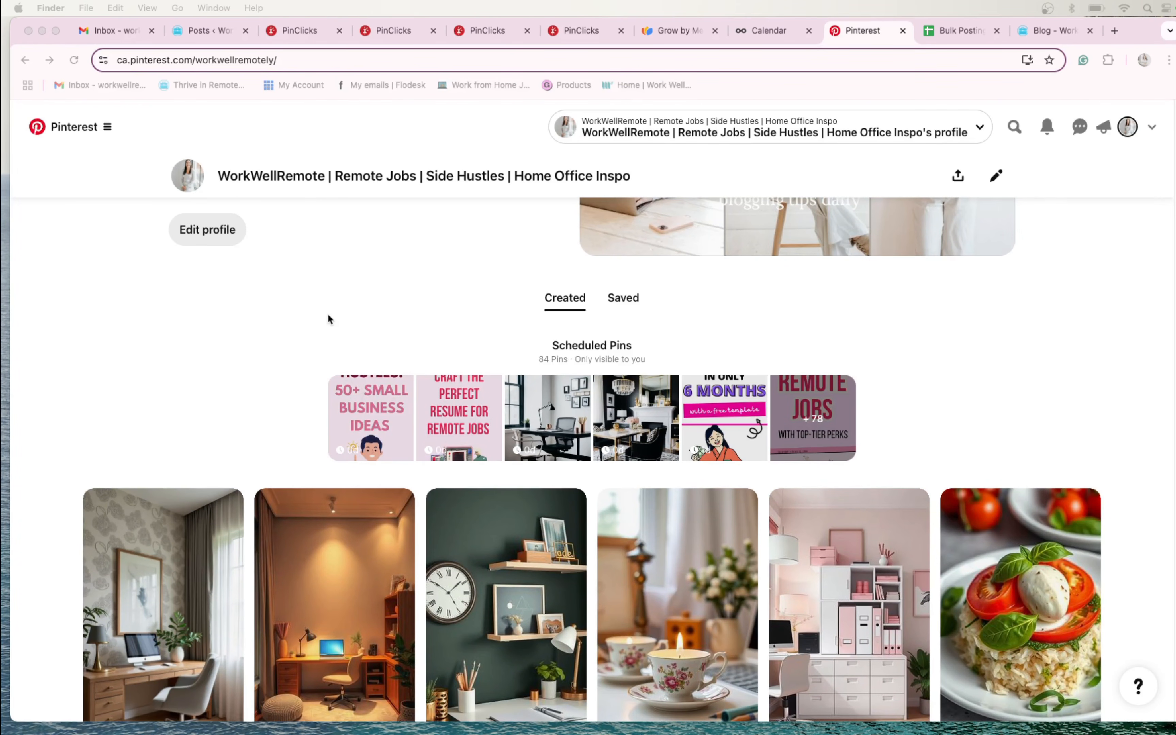
scroll(306, 350, "down", 5)
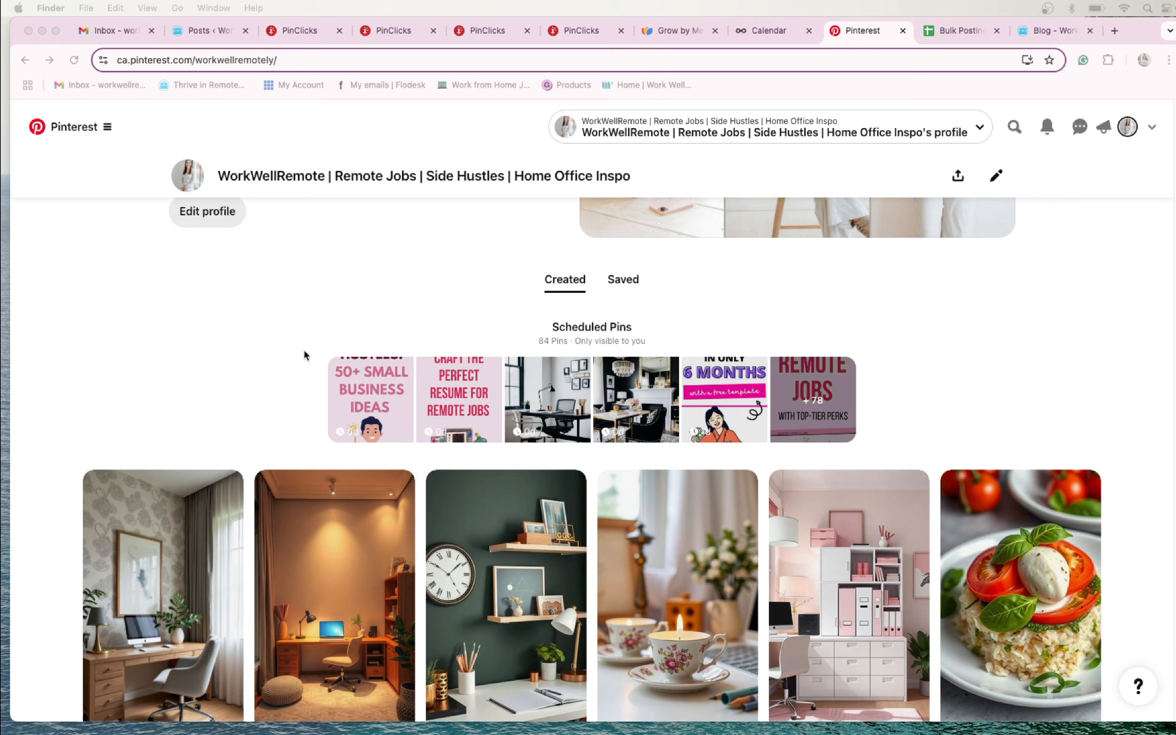
scroll(302, 343, "down", 2)
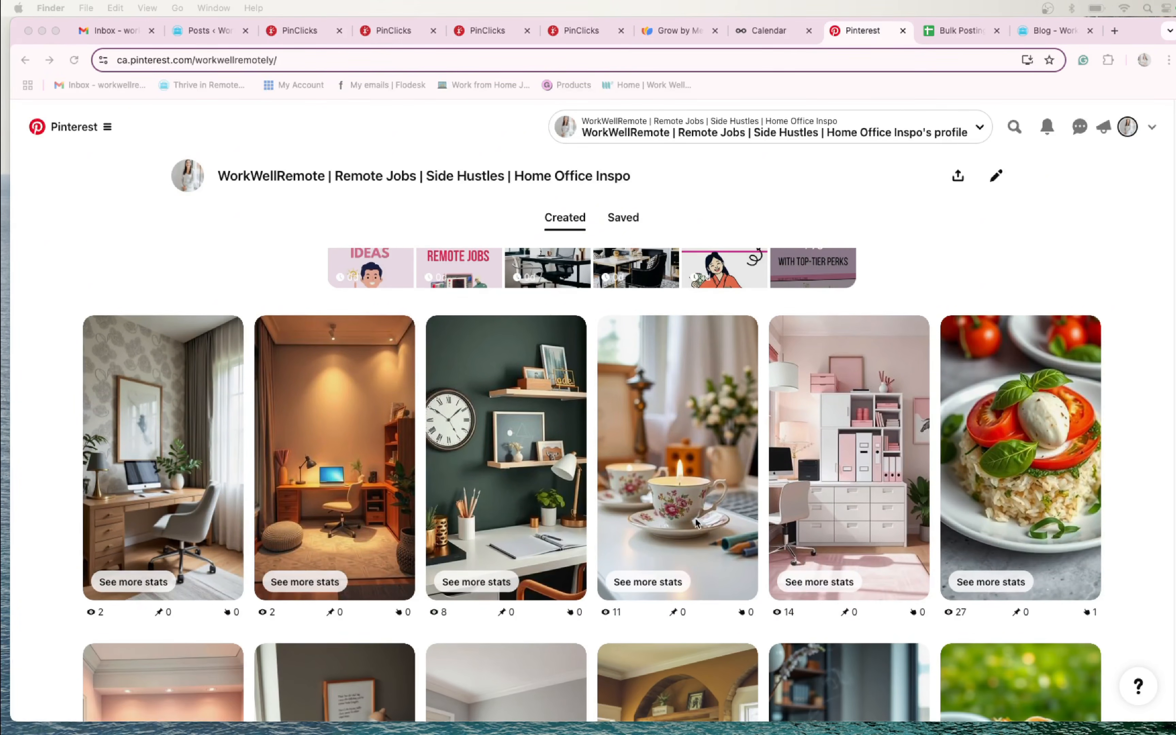
scroll(697, 523, "down", 5)
scroll(686, 475, "down", 6)
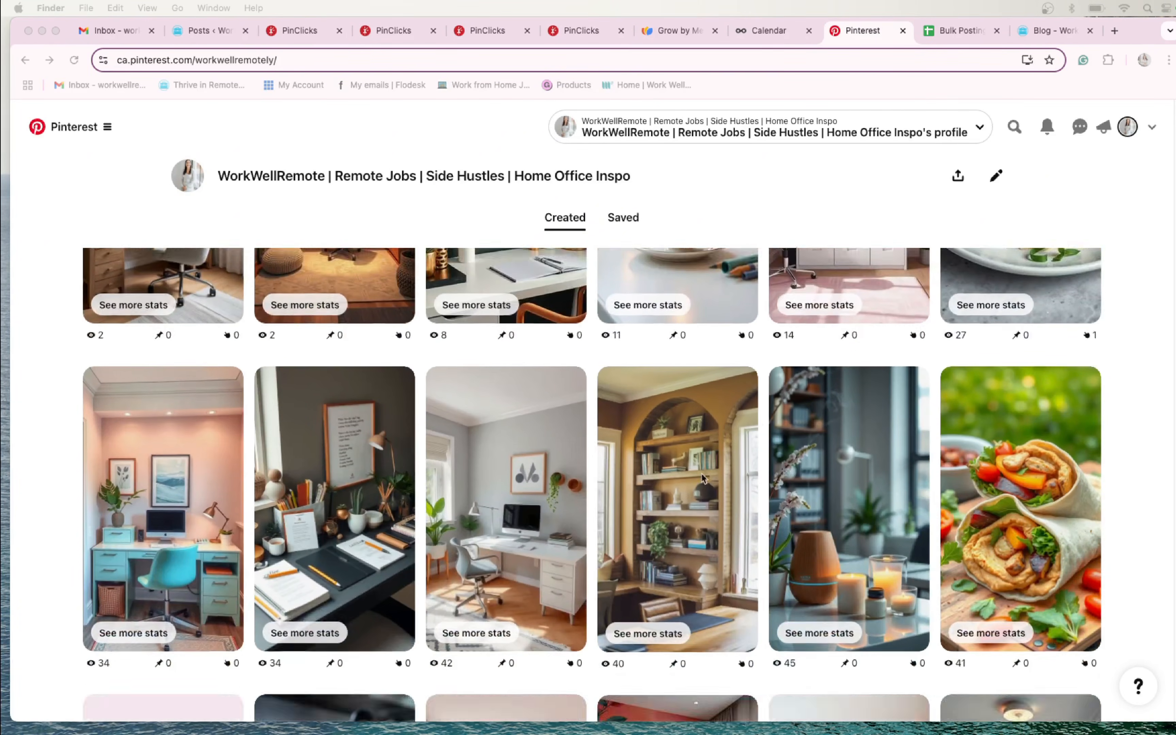
scroll(702, 476, "down", 15)
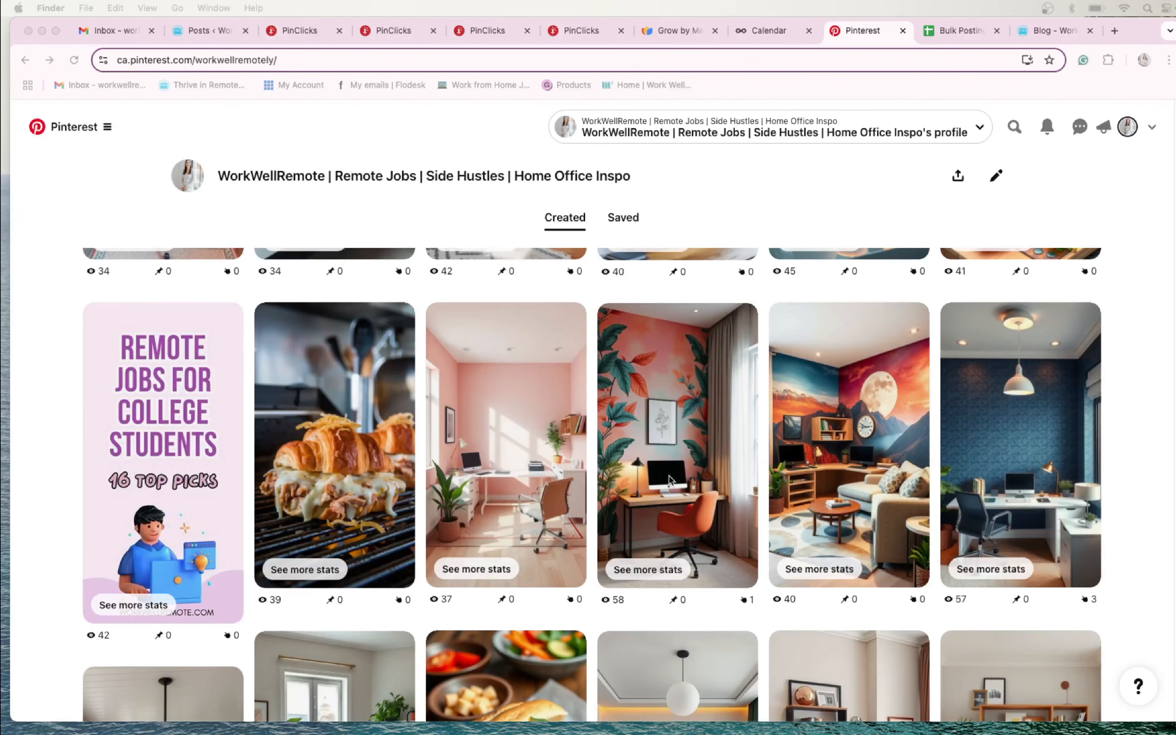
scroll(669, 476, "up", 20)
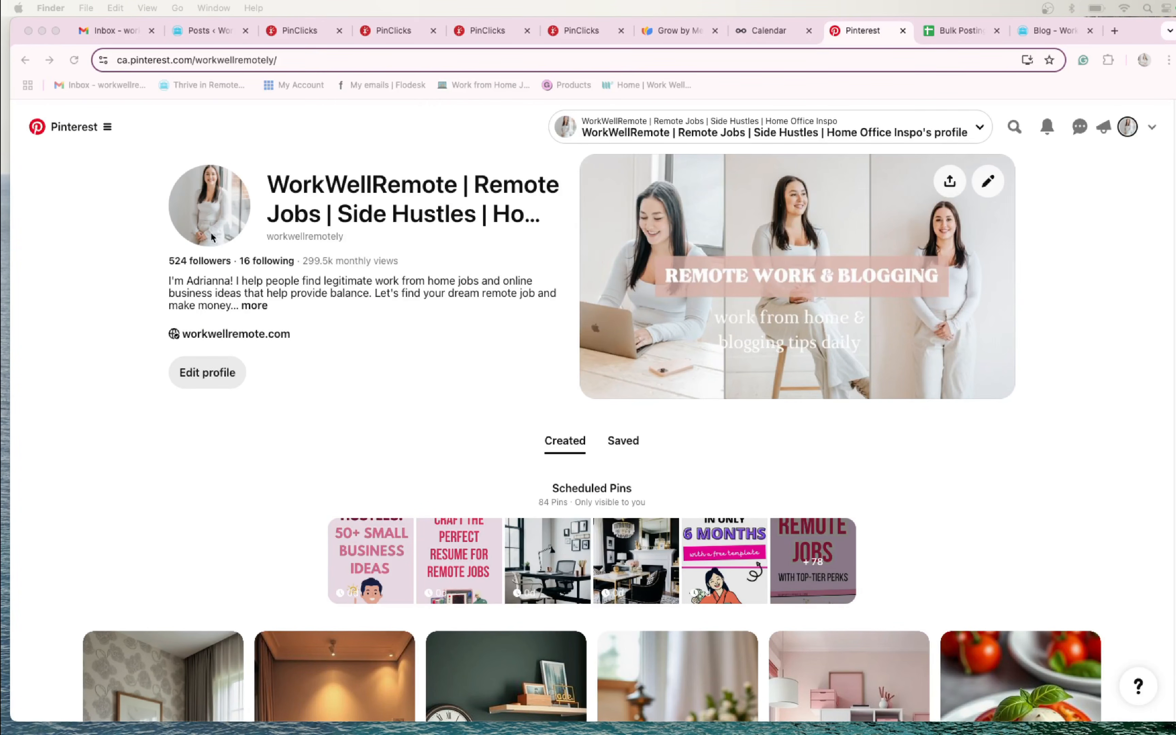
- Go from the WorkWellRemote profile to the Pinterest home feed
left_click(96, 133)
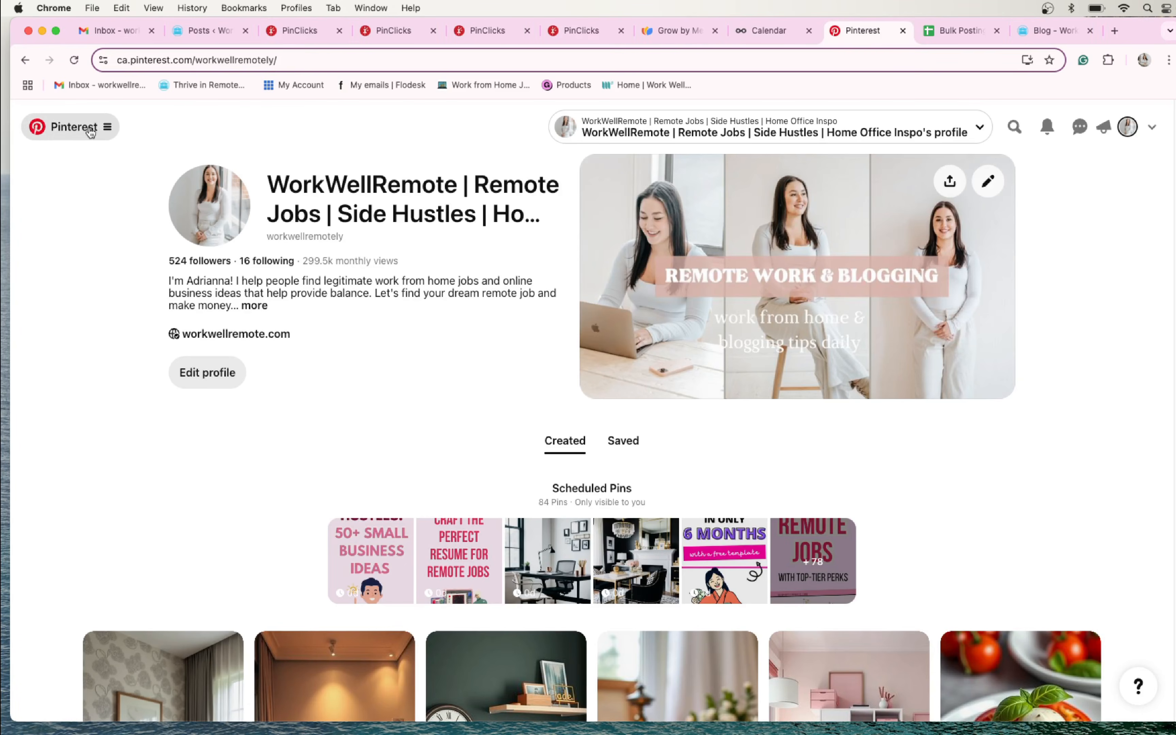
left_click(96, 132)
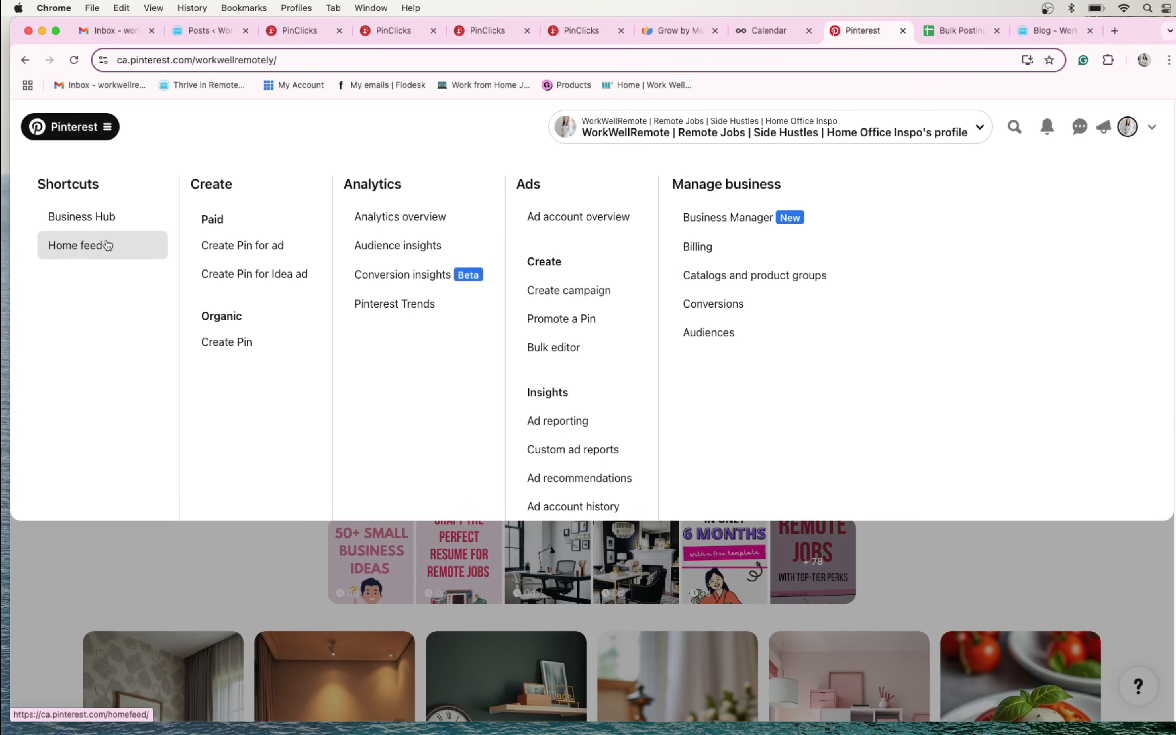
left_click(108, 245)
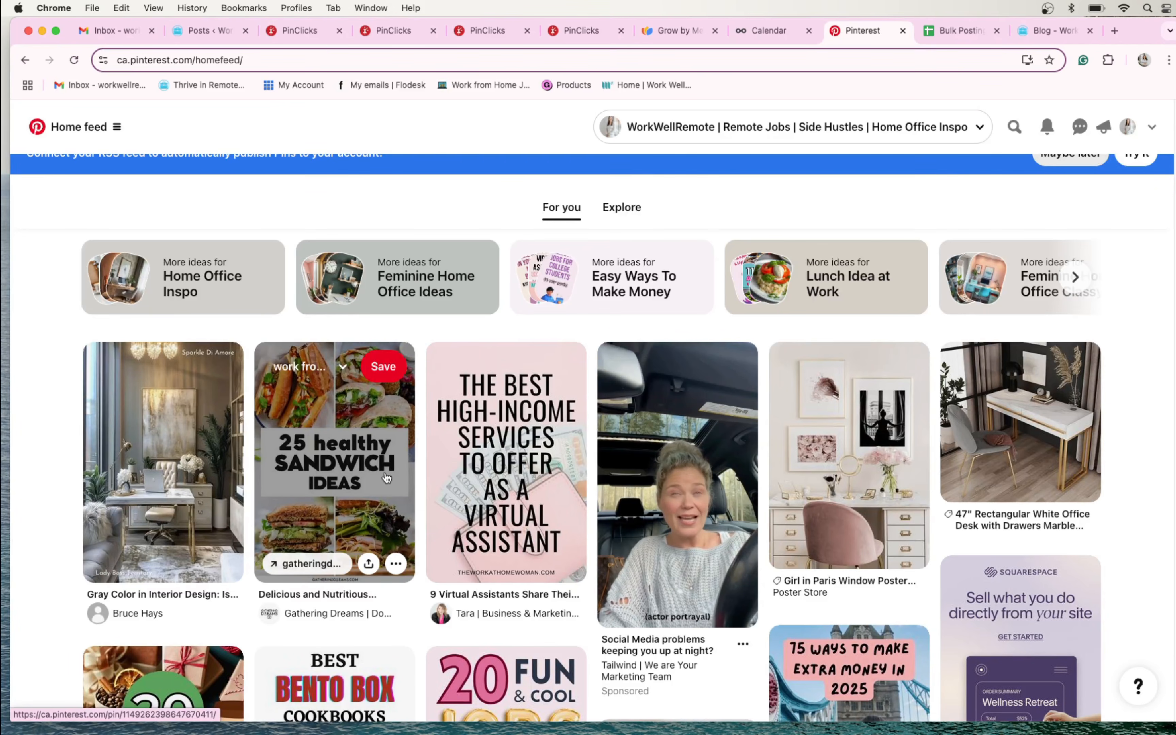
- View the gray home office pin "Gray Color in Interior Design: Is Gray Still in Style?" and return to the home feed
scroll(500, 508, "down", 3)
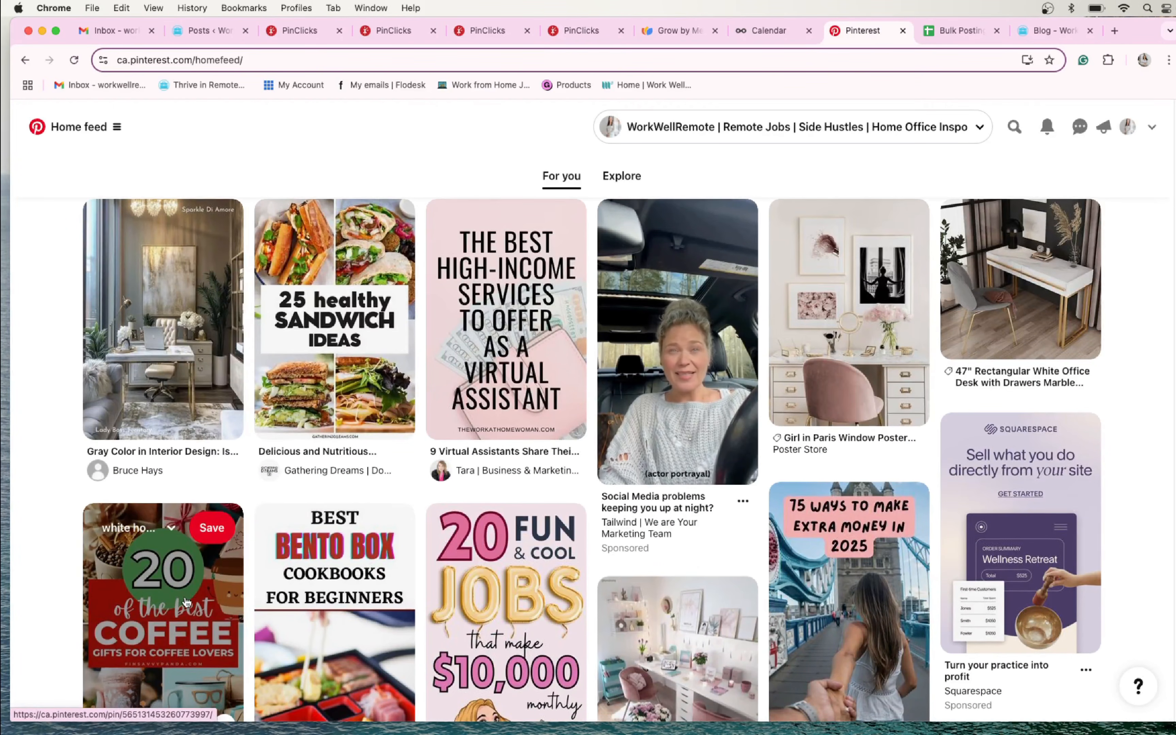
scroll(340, 579, "down", 2)
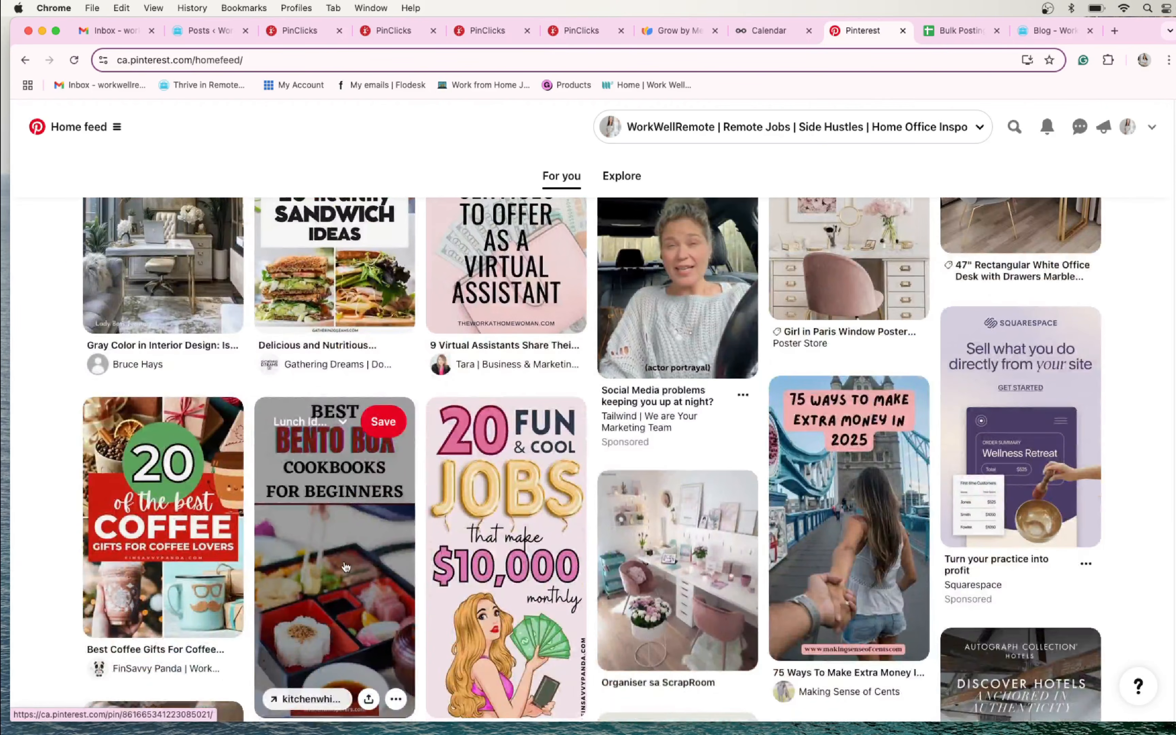
scroll(346, 577, "up", 3)
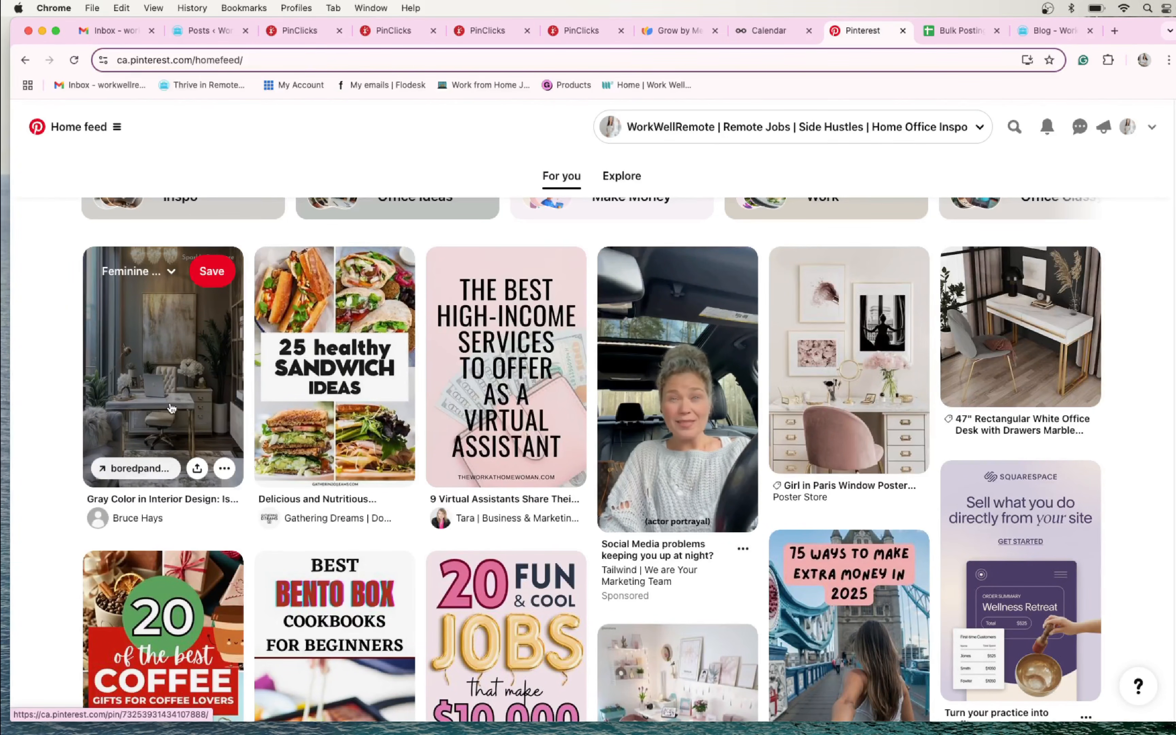
left_click(171, 408)
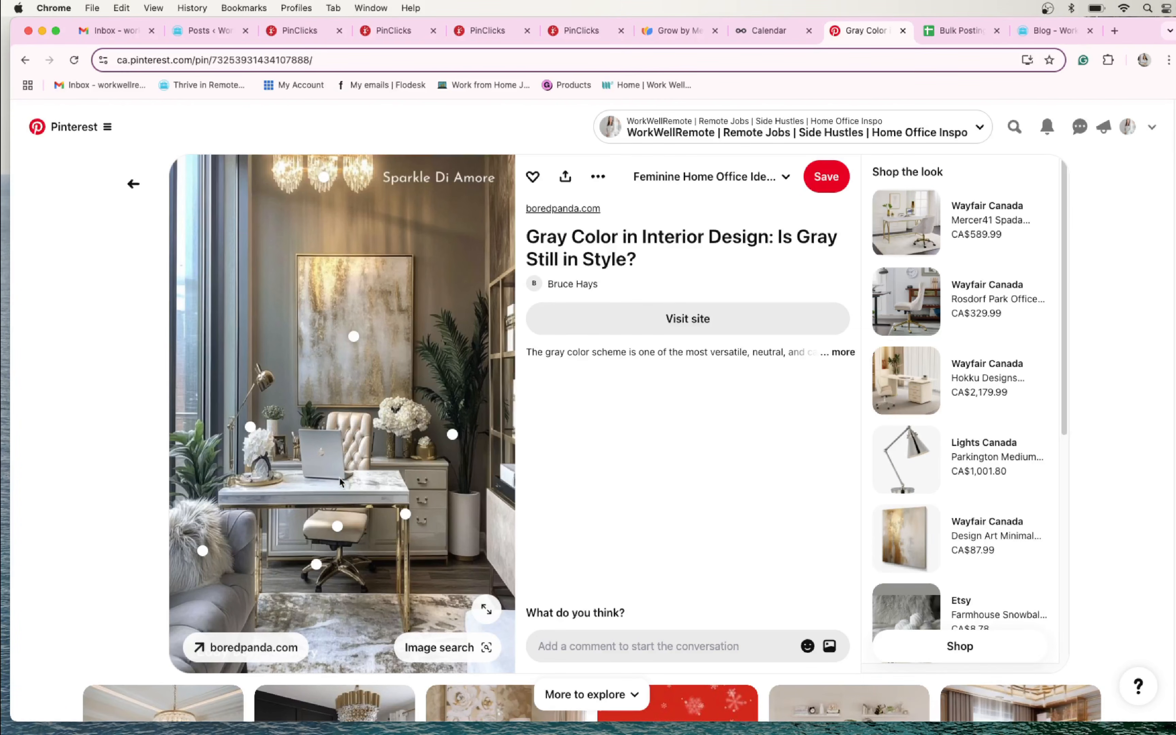
left_click(133, 184)
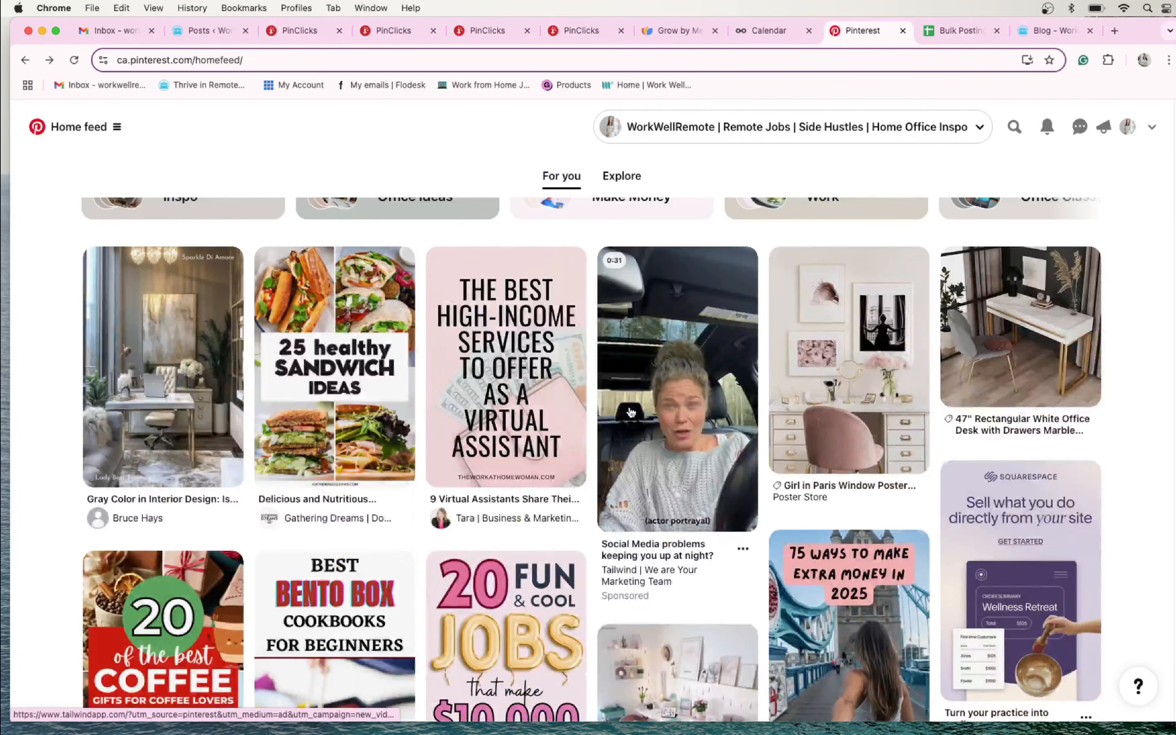
- Browse the recommended pins in the home feed, comparing image-only pins with text-overlay designs
scroll(632, 419, "down", 5)
scroll(652, 428, "down", 1)
scroll(661, 455, "up", 2)
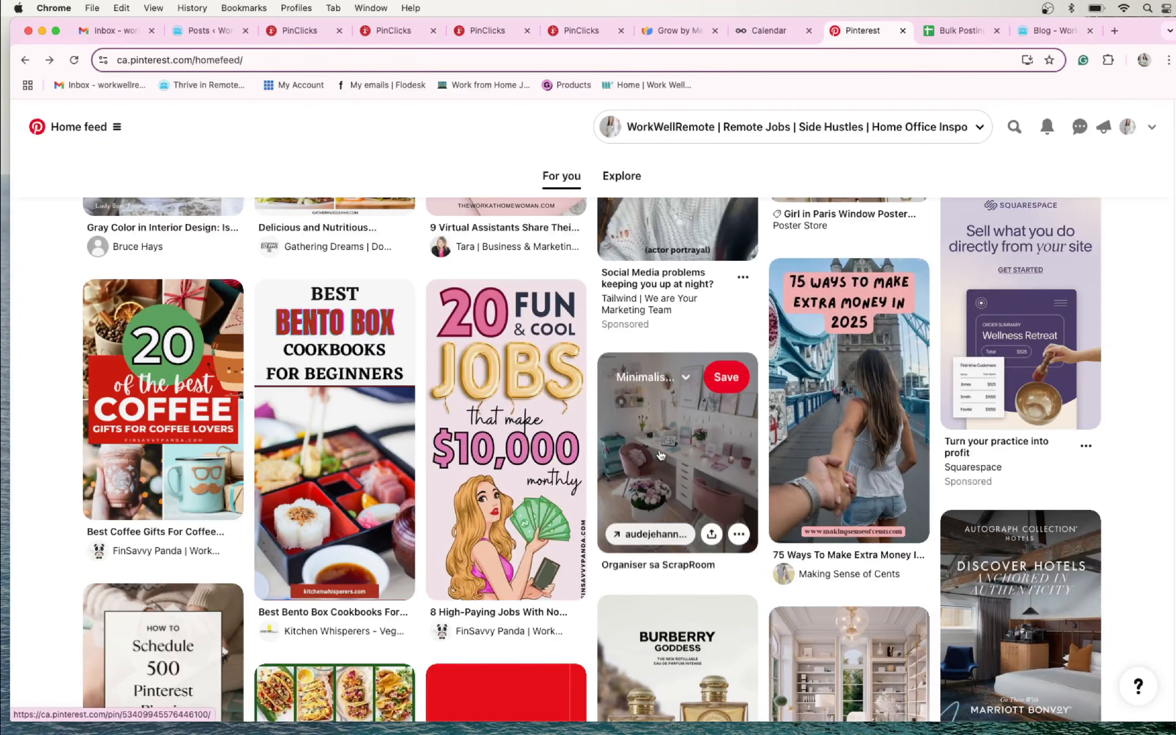
scroll(661, 456, "up", 3)
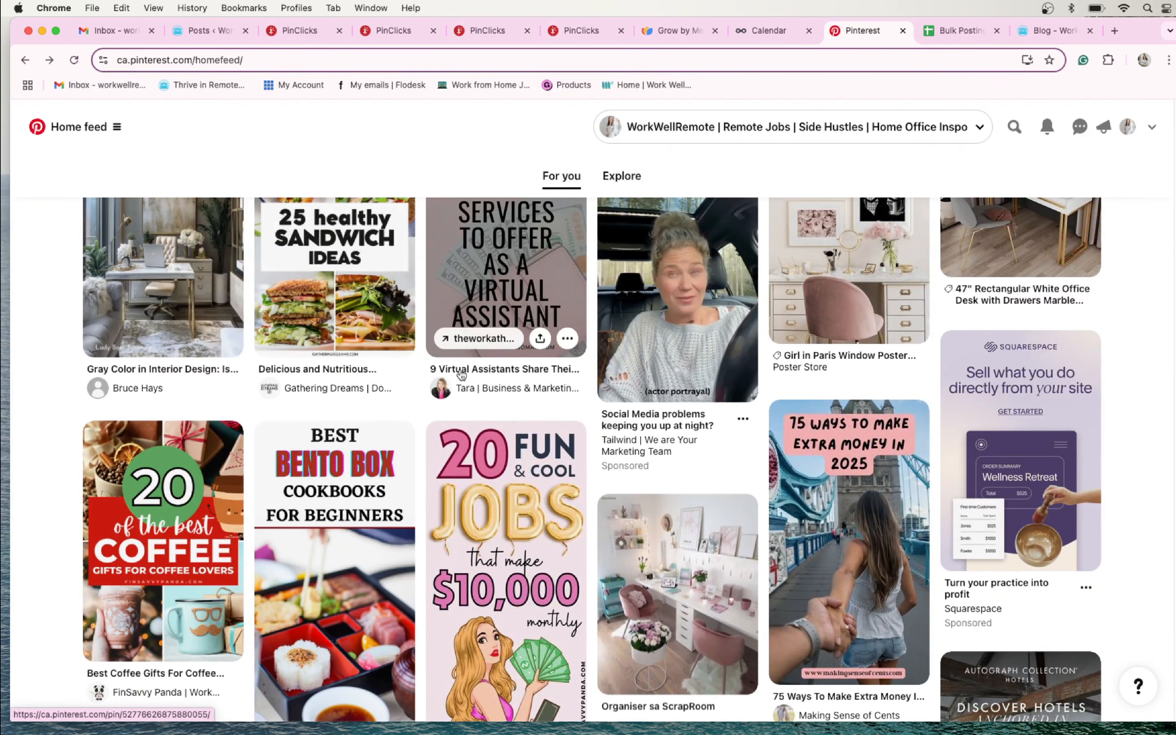
scroll(914, 387, "up", 2)
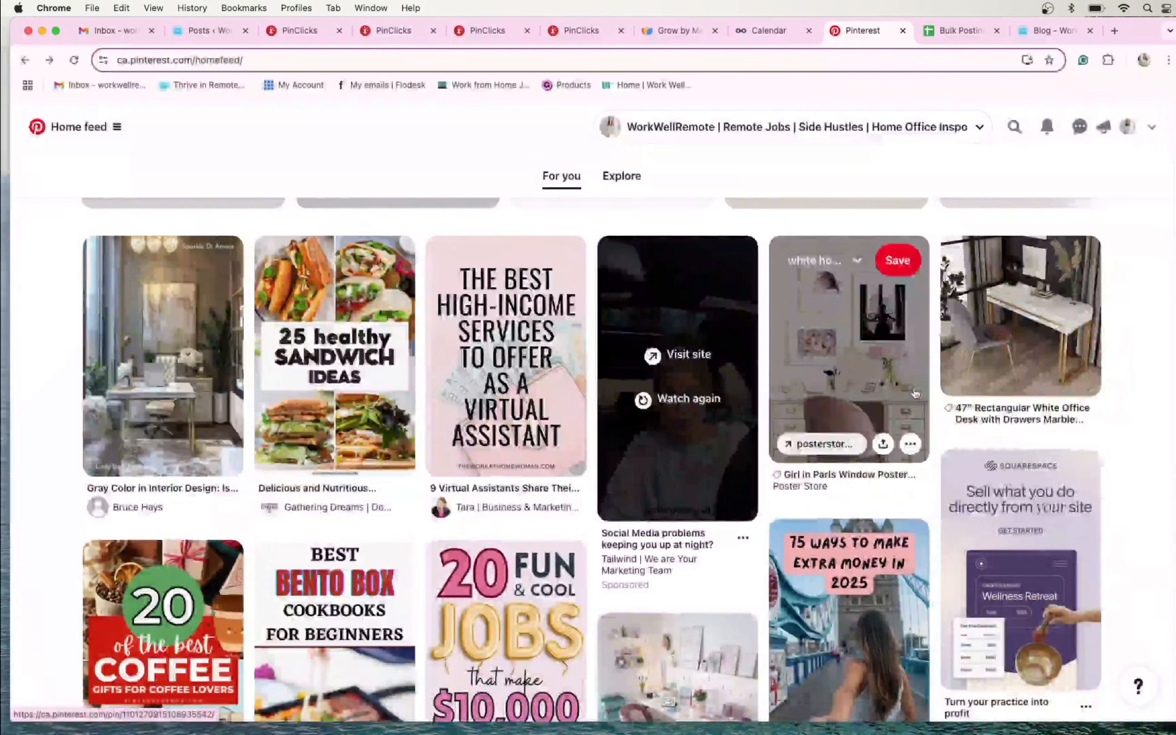
scroll(915, 394, "up", 3)
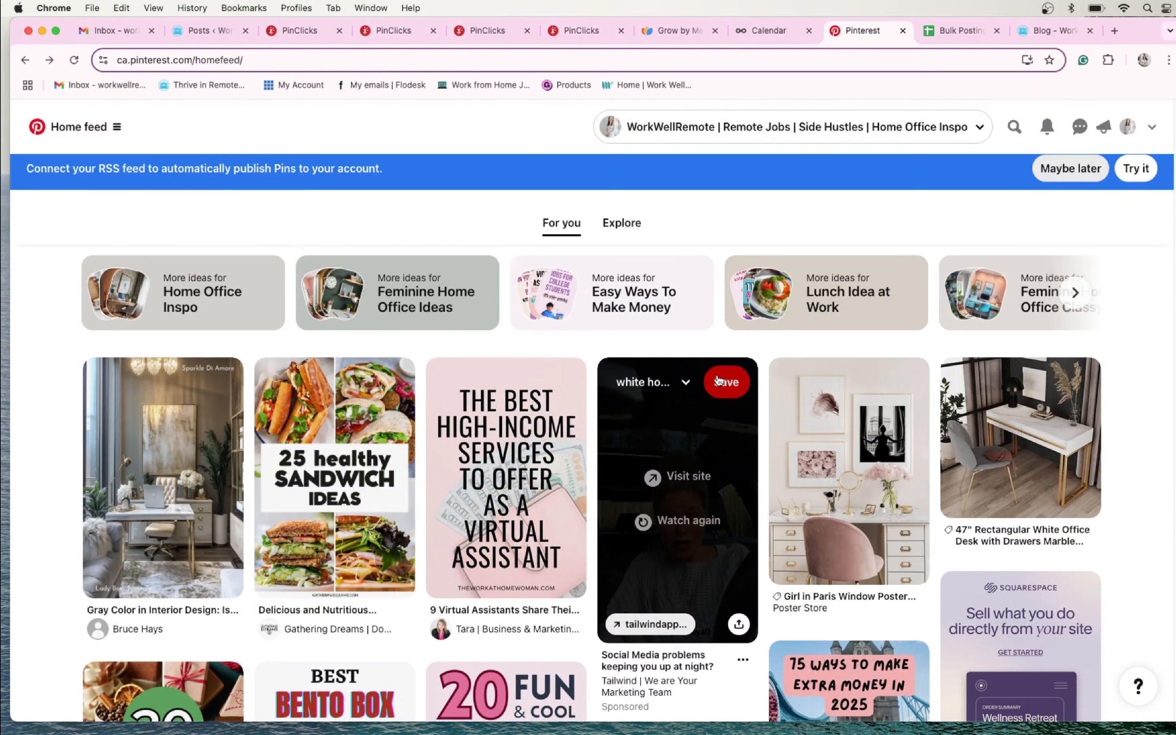
scroll(719, 380, "down", 3)
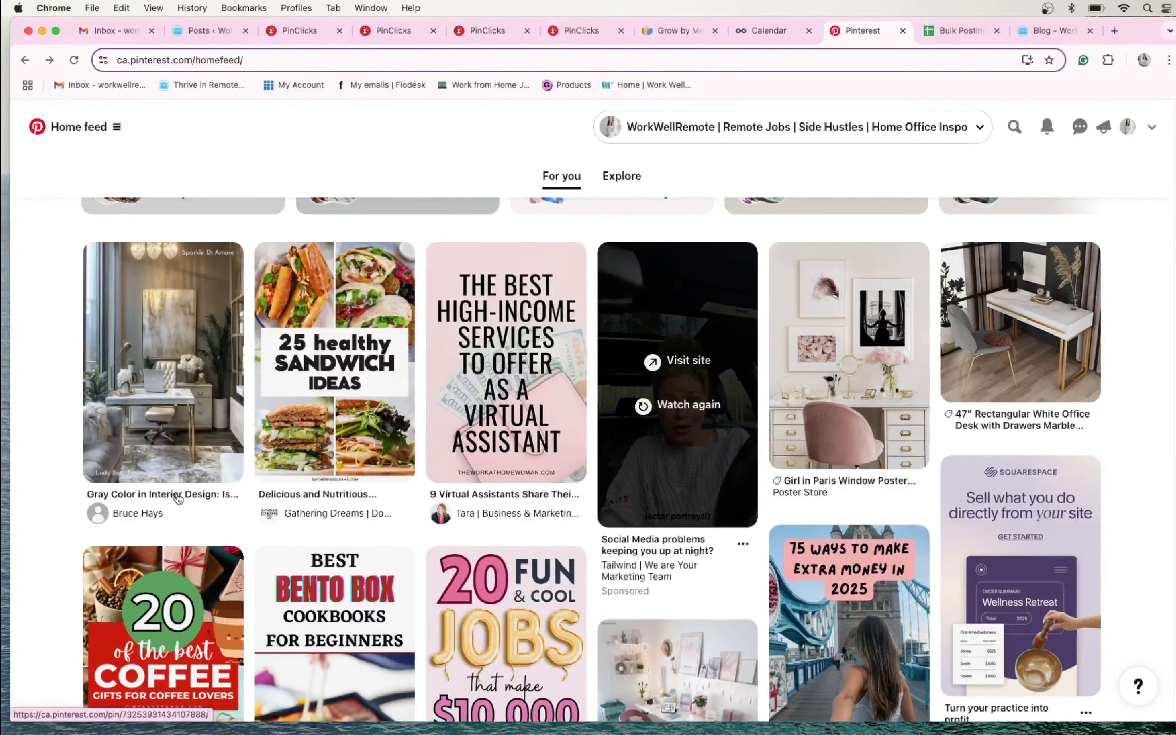
scroll(802, 379, "down", 5)
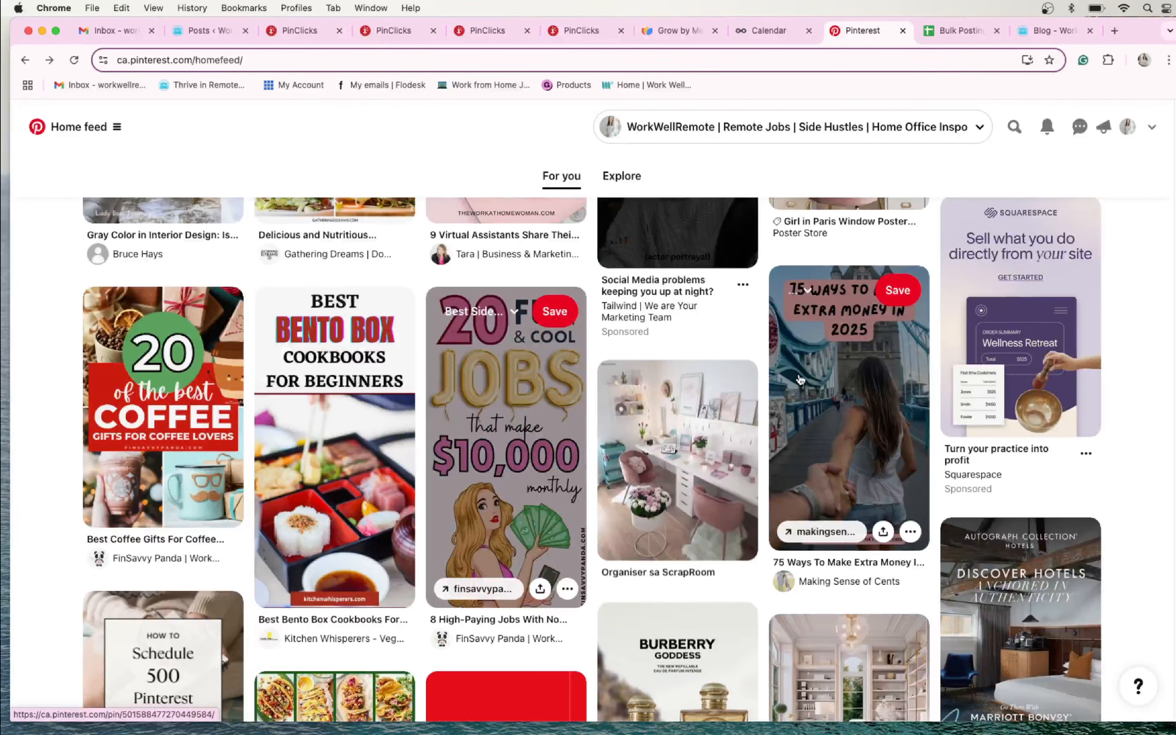
scroll(801, 379, "down", 6)
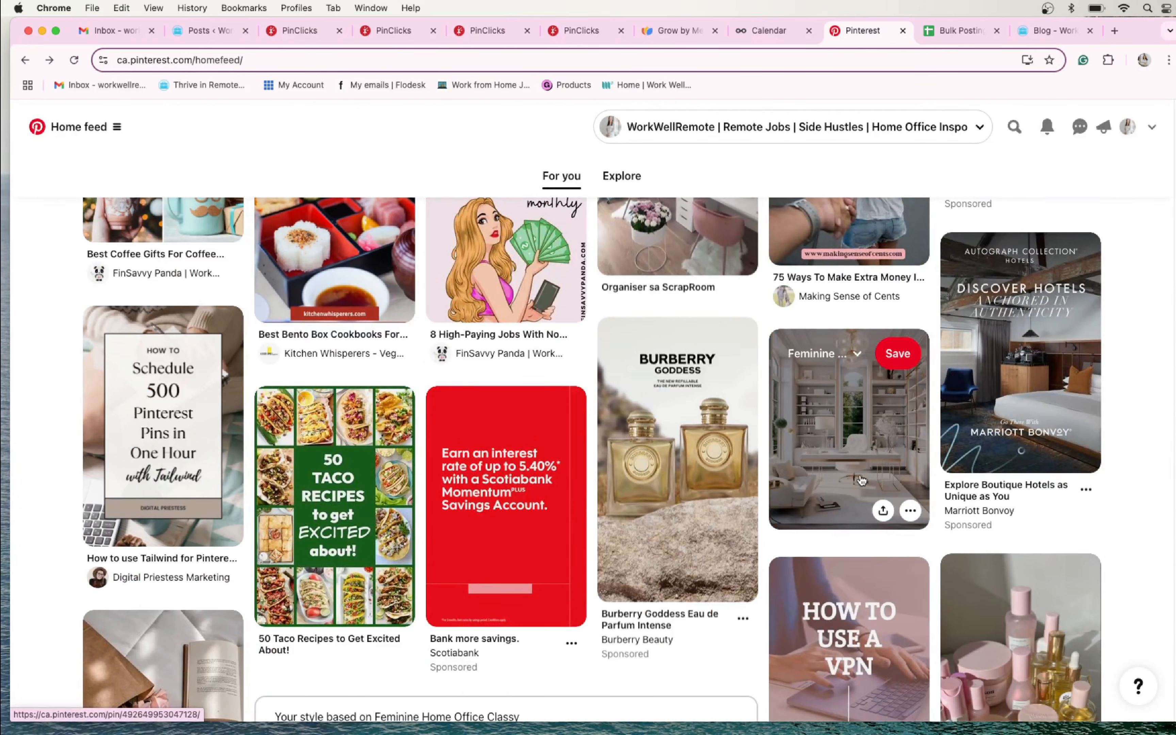
scroll(862, 480, "down", 9)
scroll(311, 421, "down", 3)
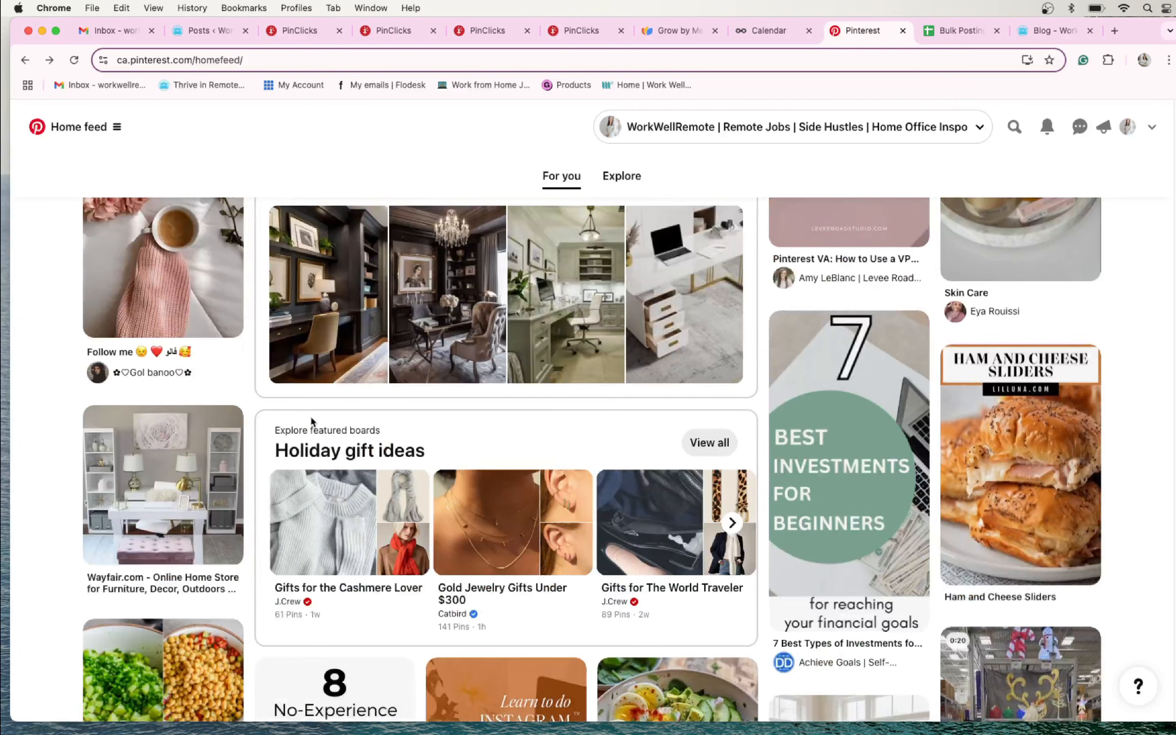
scroll(311, 422, "down", 1)
scroll(873, 507, "down", 9)
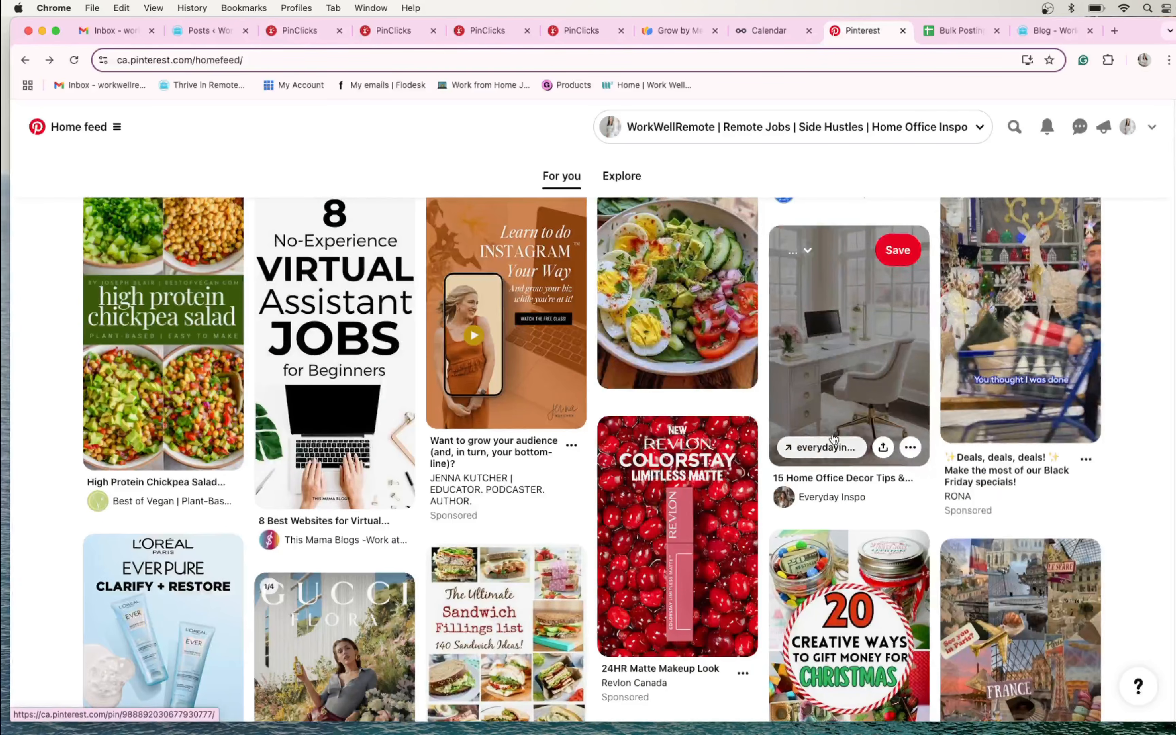
- View the pin "15 Home Office Decor Tips & Ideas" from the home feed, then leave its detail page
scroll(874, 507, "up", 2)
scroll(873, 507, "down", 2)
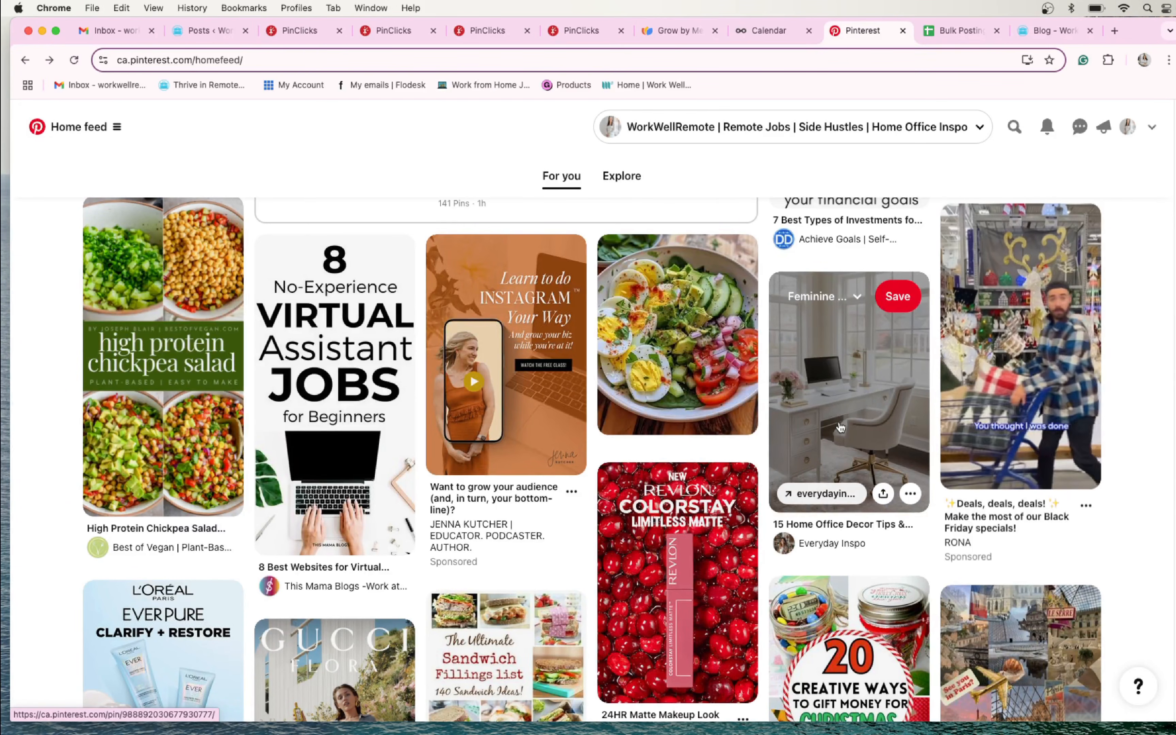
scroll(843, 428, "down", 1)
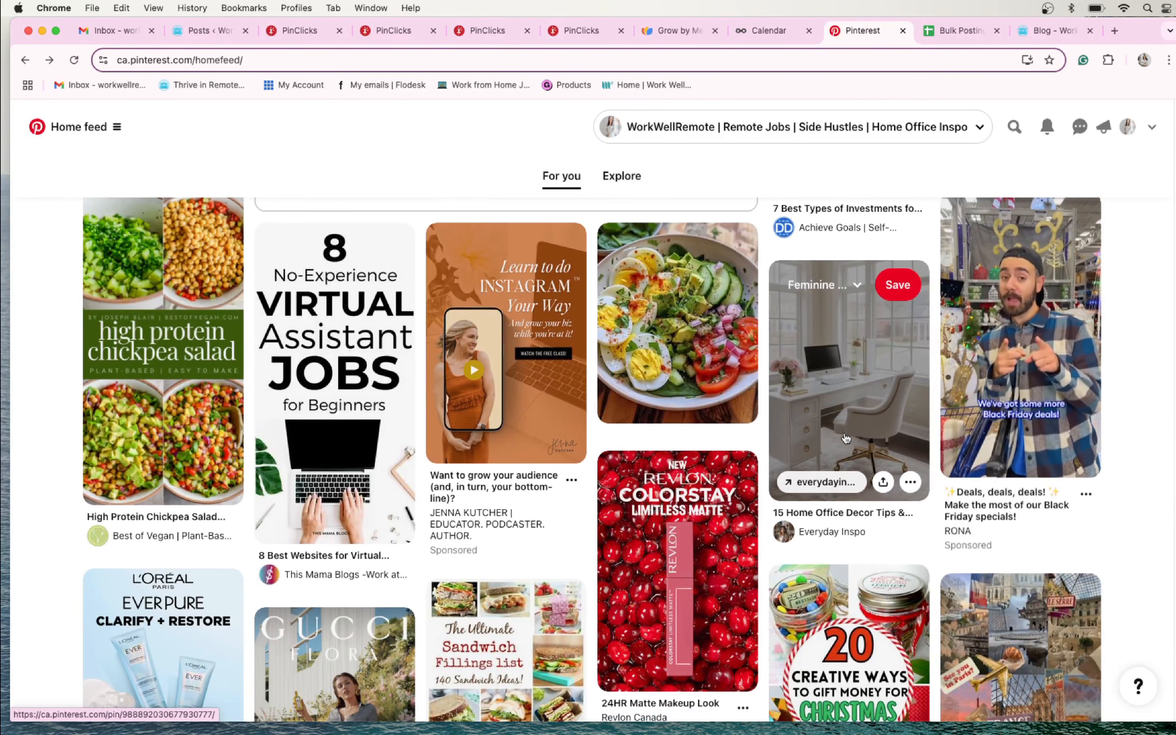
scroll(843, 465, "down", 1)
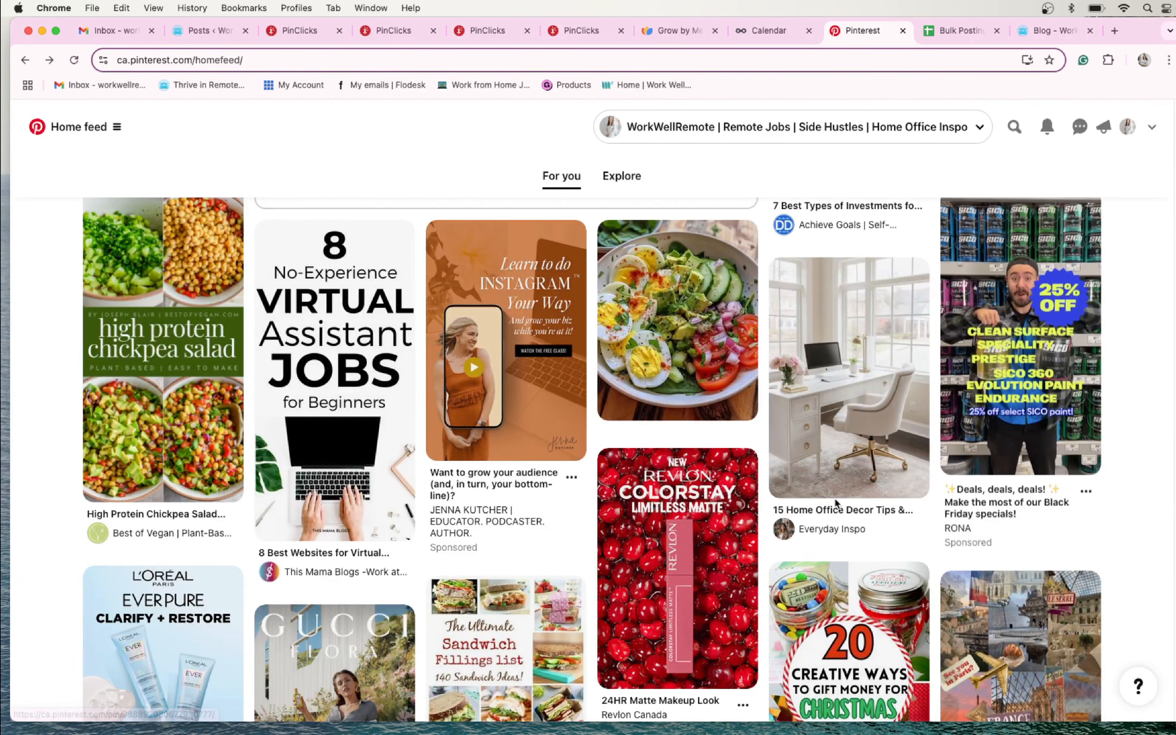
scroll(843, 469, "down", 5)
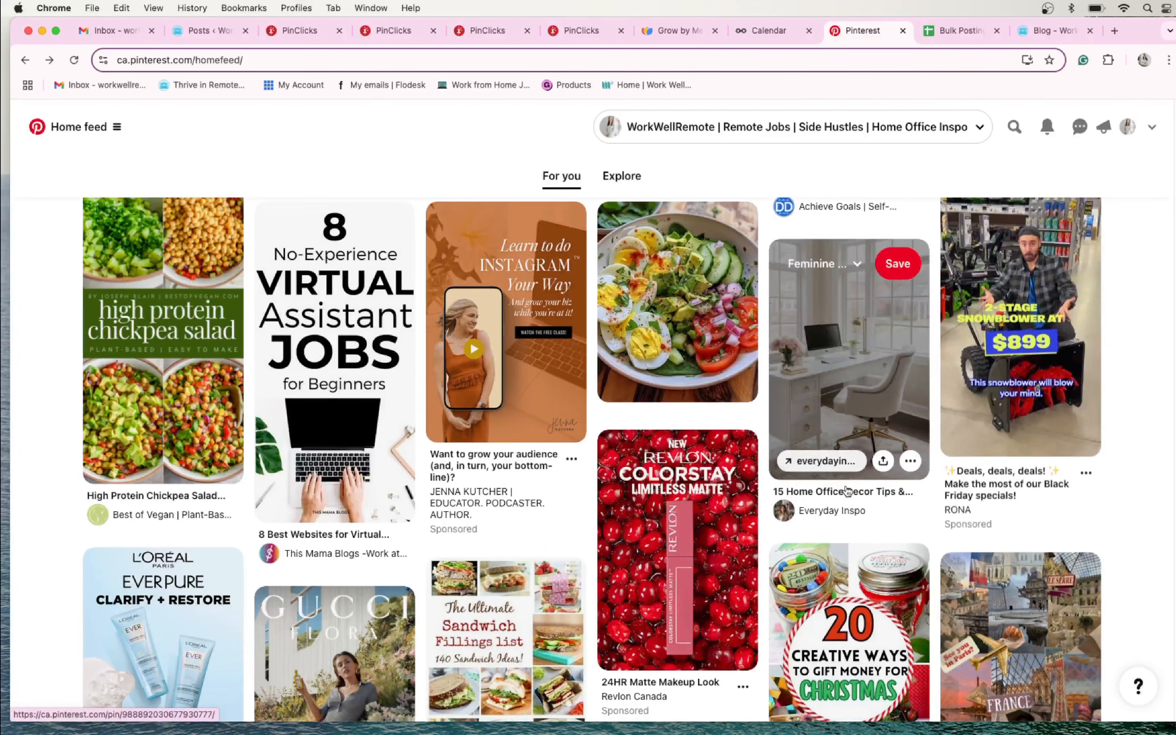
scroll(869, 402, "up", 5)
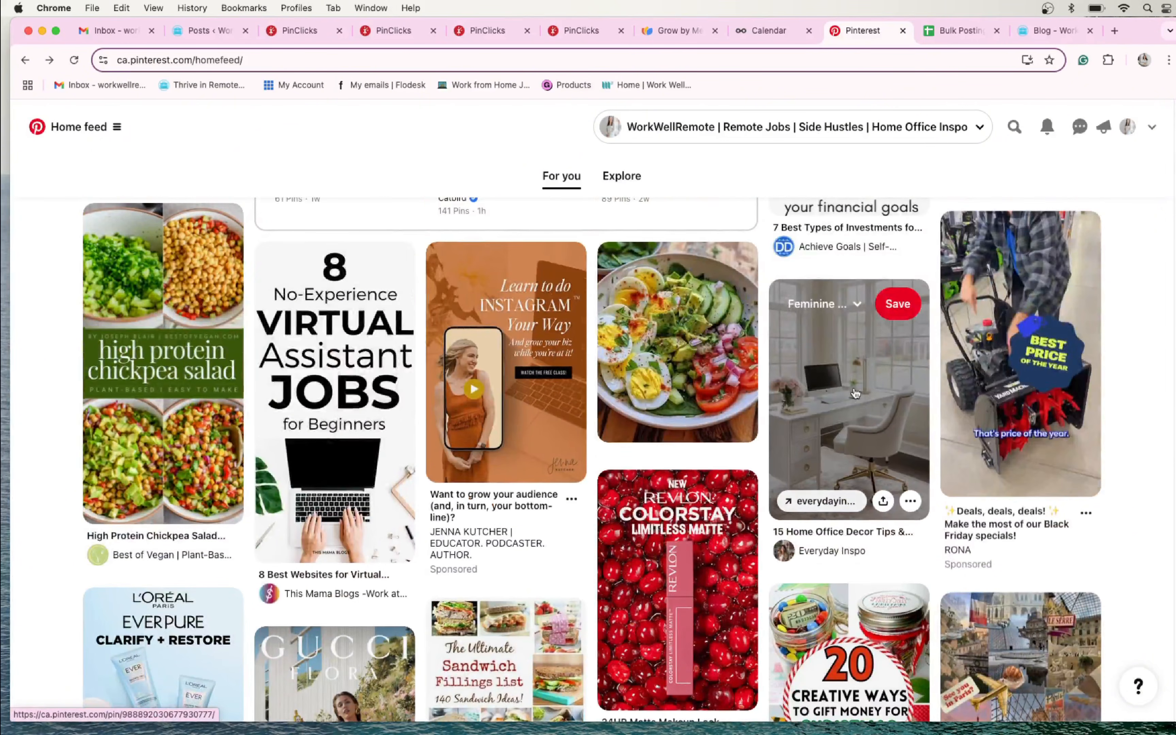
left_click(869, 402)
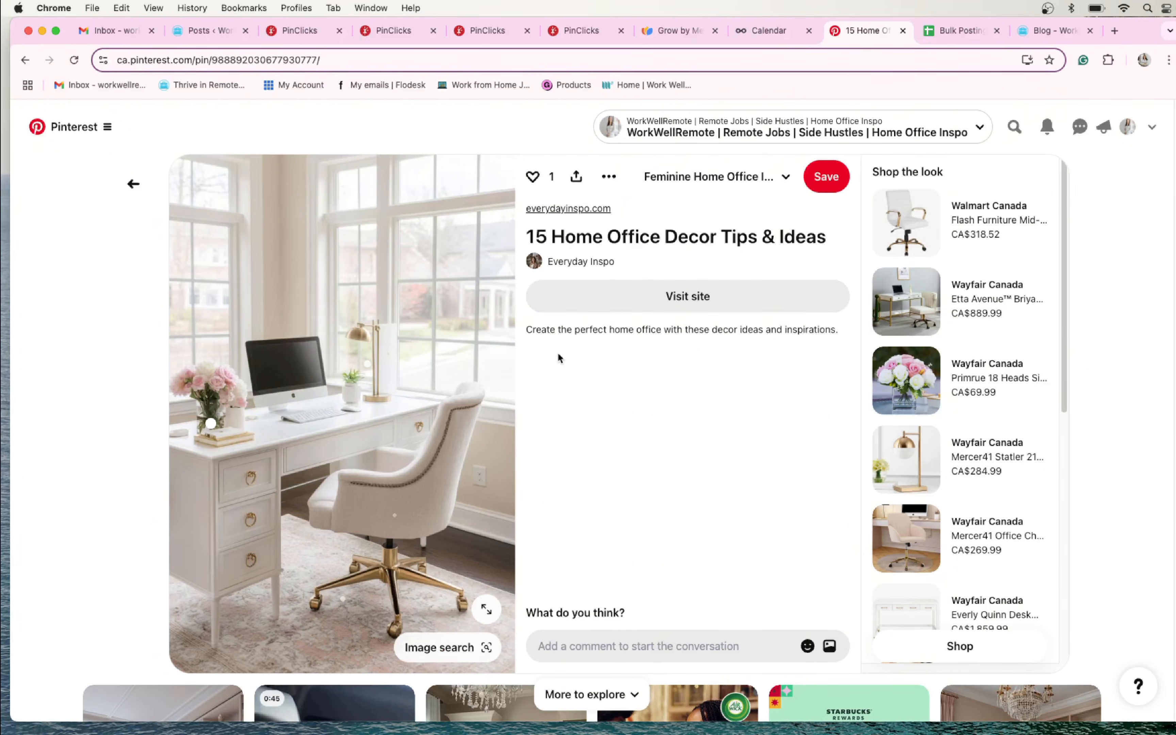
left_click(127, 183)
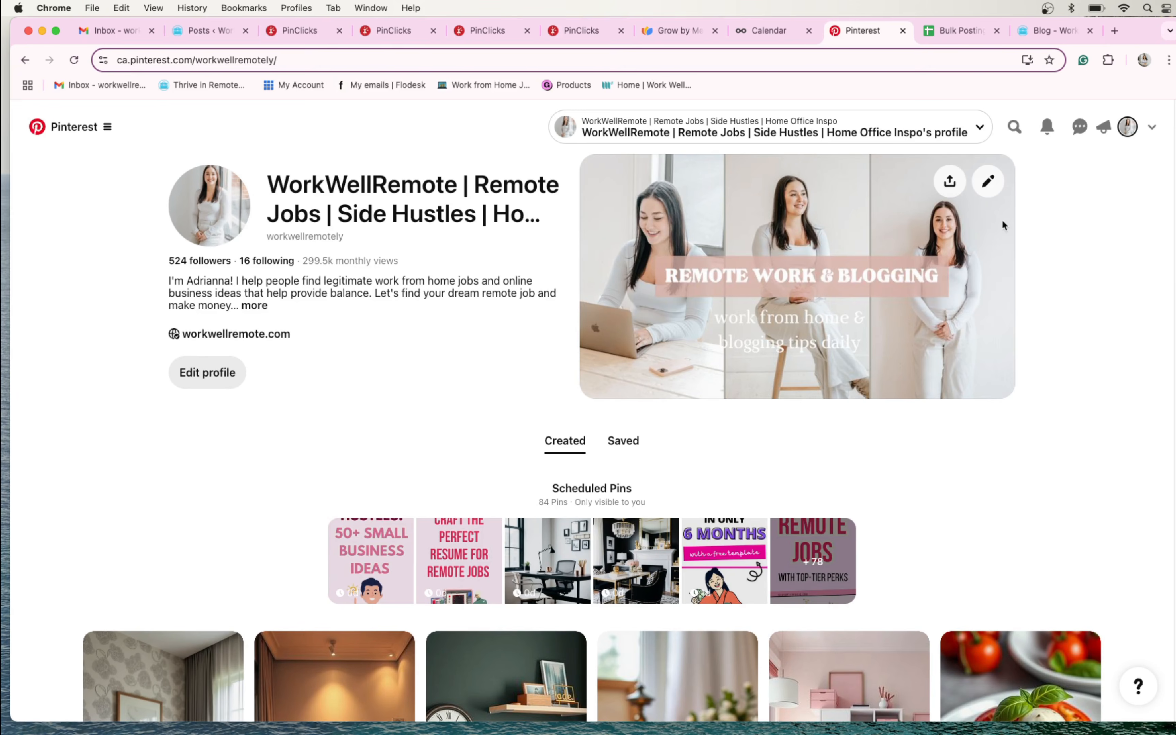
- Switch to the Work Well Remote blog page and browse its recent lunch and home office posts
left_click(1054, 29)
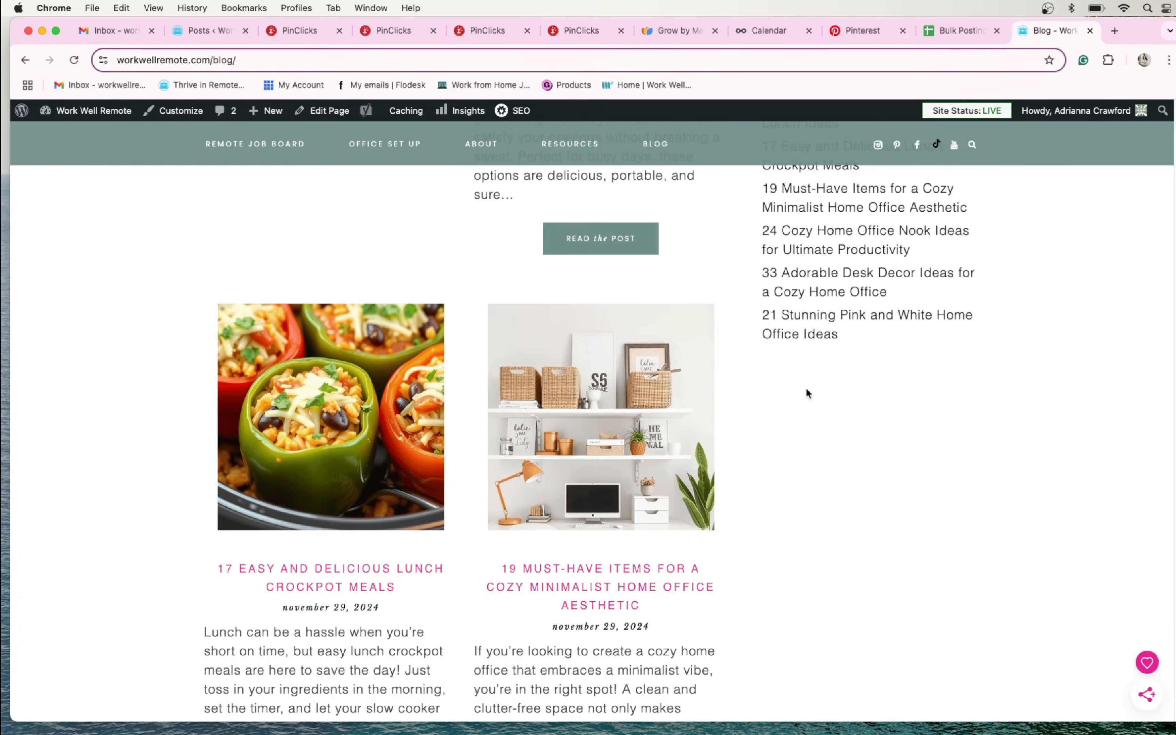
scroll(320, 365, "up", 15)
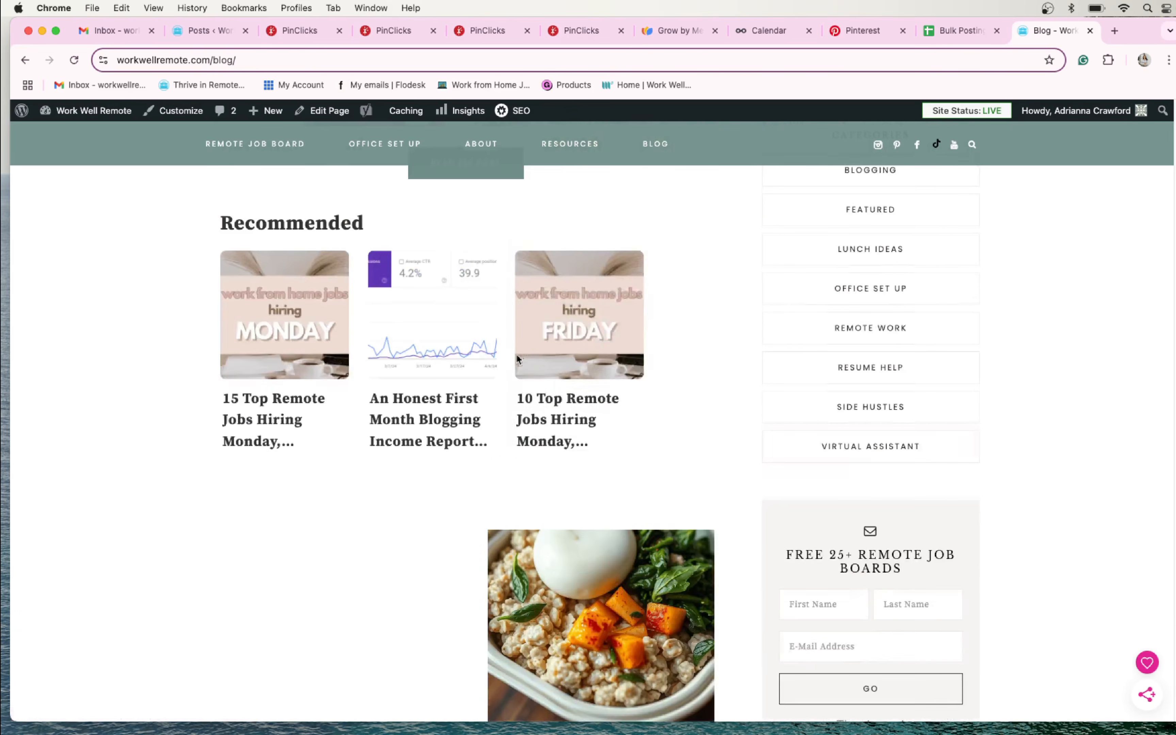
scroll(517, 359, "up", 8)
scroll(544, 373, "down", 18)
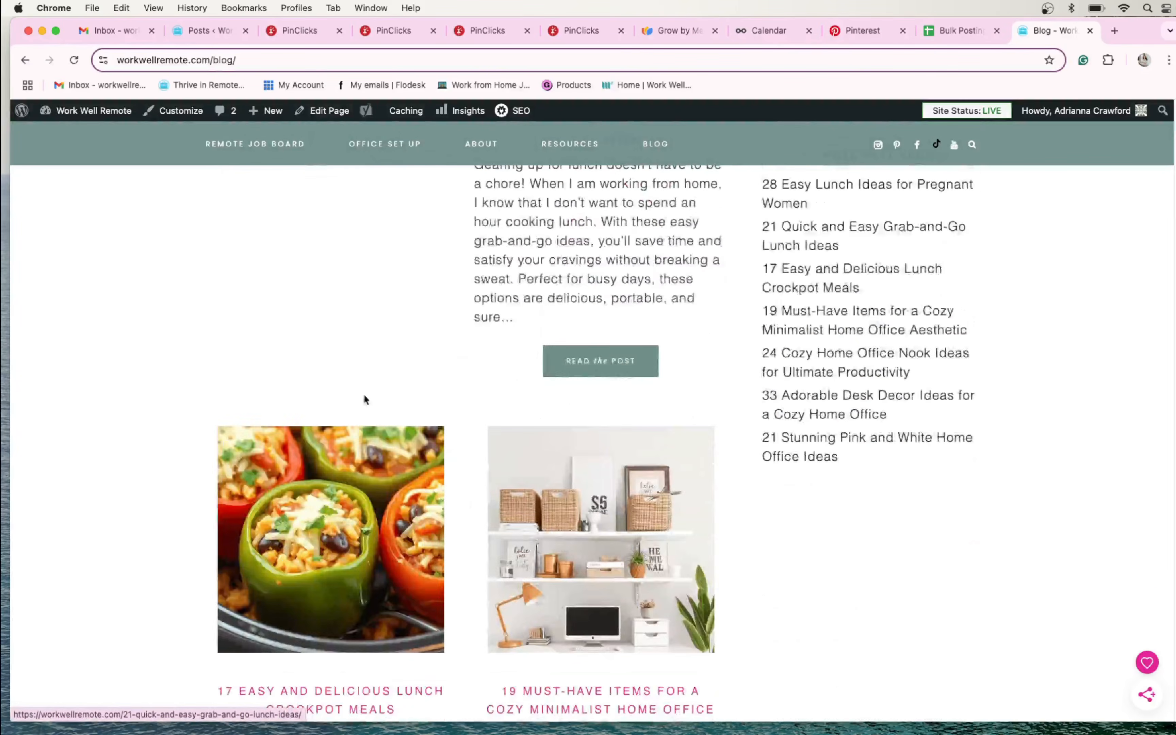
scroll(365, 398, "down", 3)
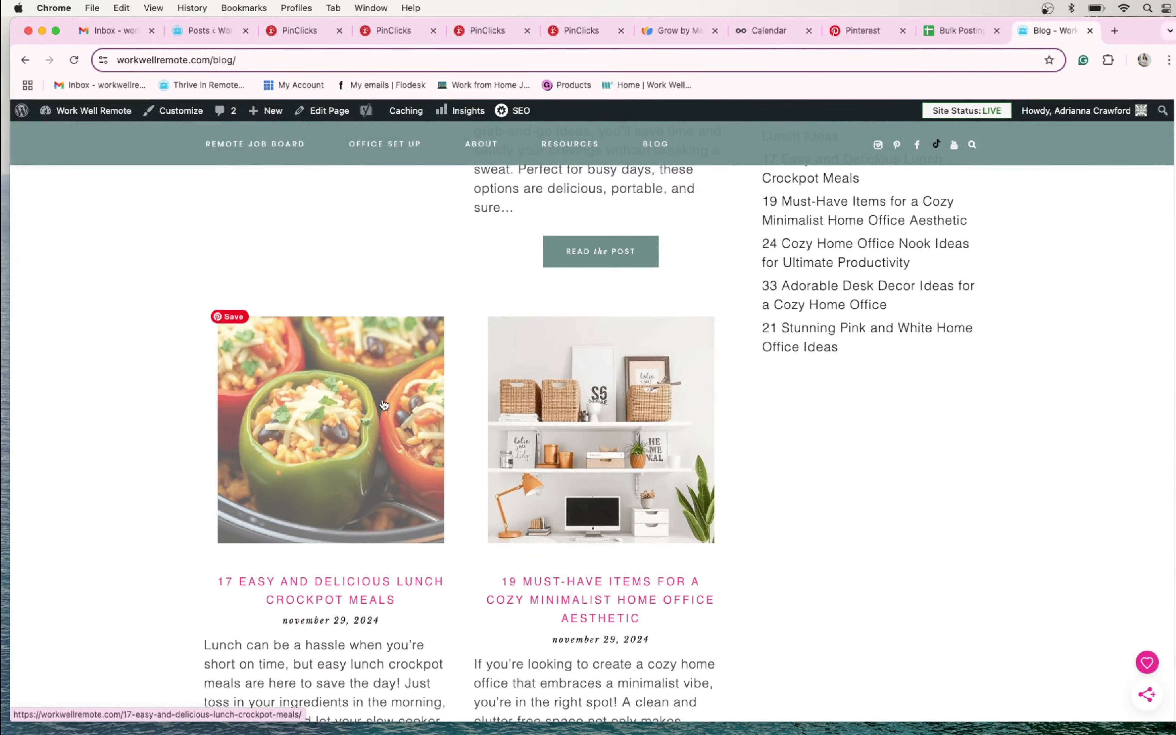
scroll(380, 406, "up", 1)
scroll(381, 406, "up", 1)
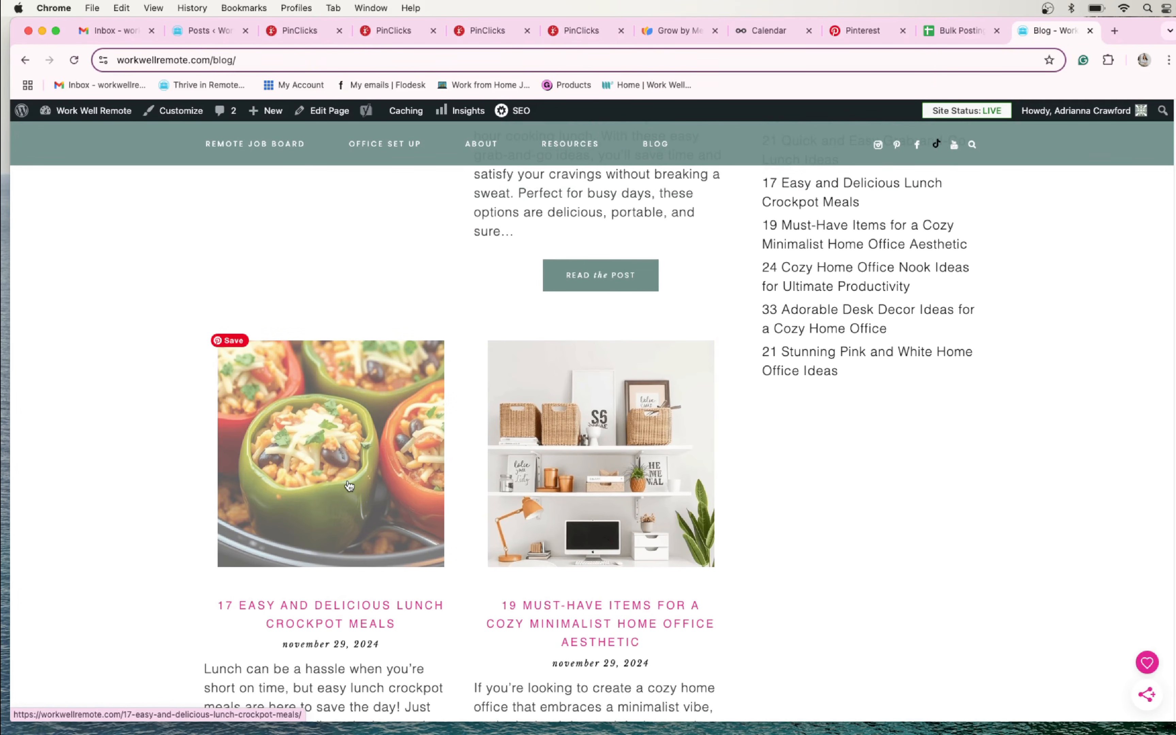
- Open the blog post "17 Easy and Delicious Lunch Crockpot Meals" and view its Savory Beef Stroganoff image
left_click(346, 484)
scroll(569, 450, "down", 5)
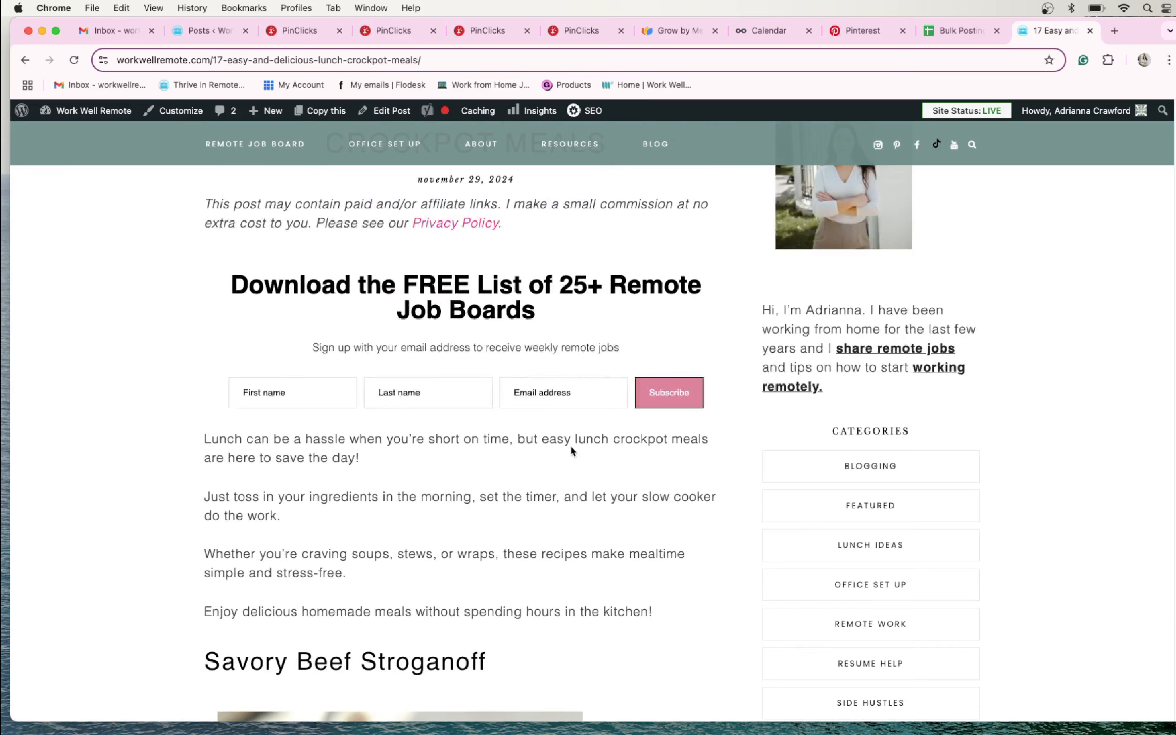
scroll(571, 445, "down", 13)
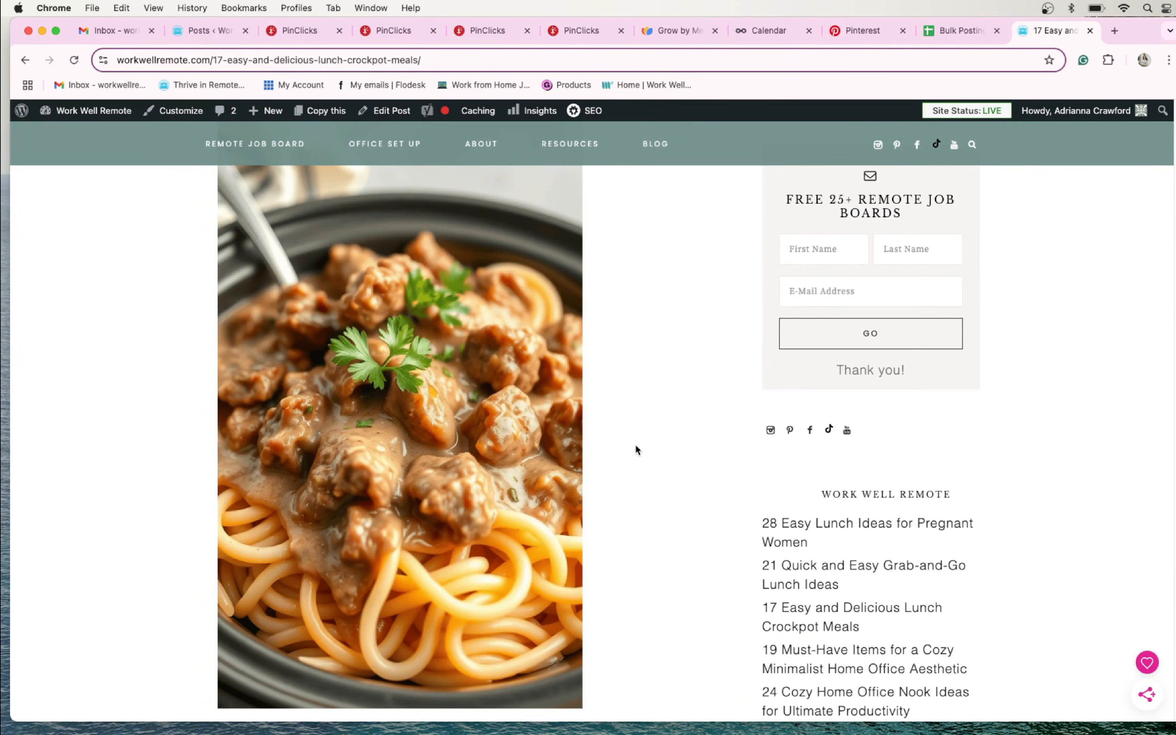
- Switch to the Bulk Posting spreadsheet and review the entries in its Text and Date columns
left_click(954, 35)
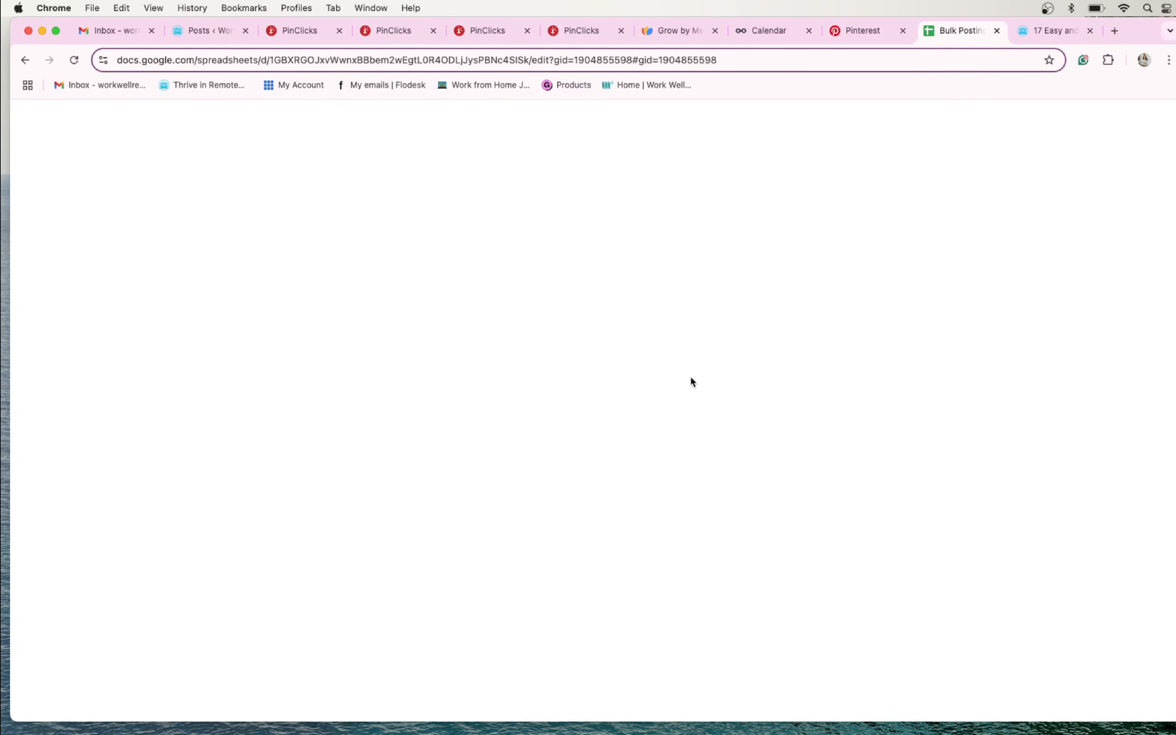
scroll(557, 507, "up", 5)
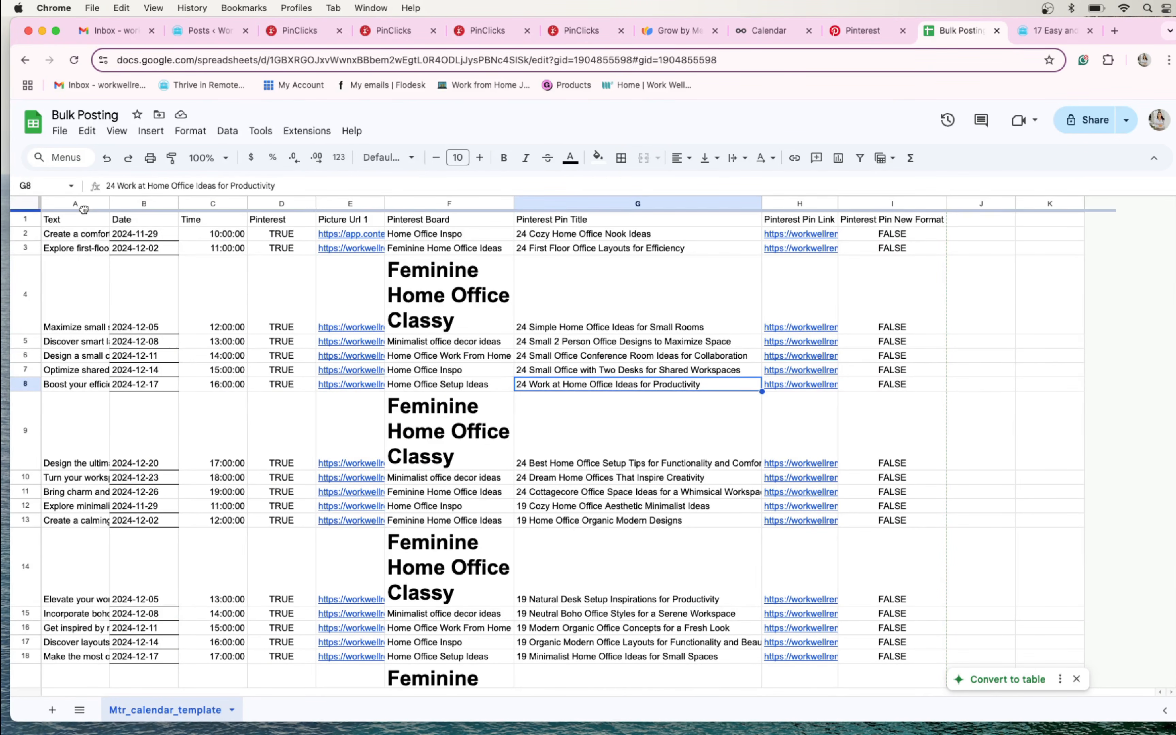
left_click_drag(85, 220, 78, 615)
left_click(165, 428)
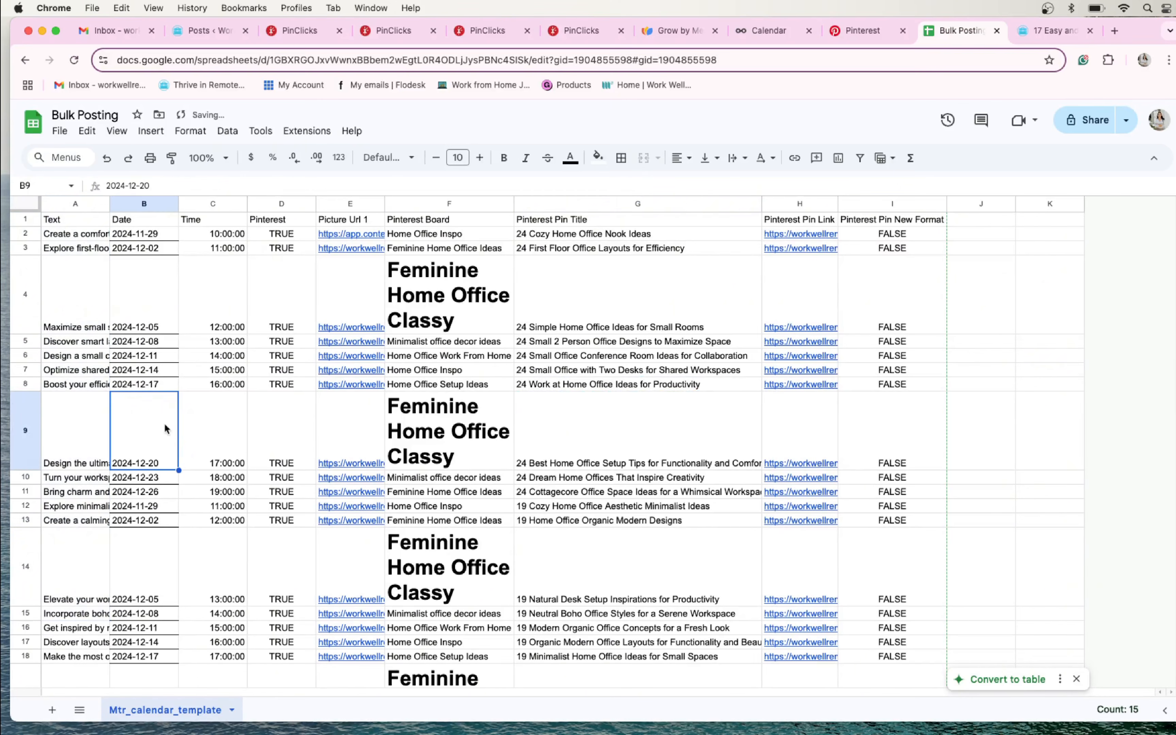
left_click(156, 225)
left_click_drag(156, 230, 156, 656)
left_click(163, 557)
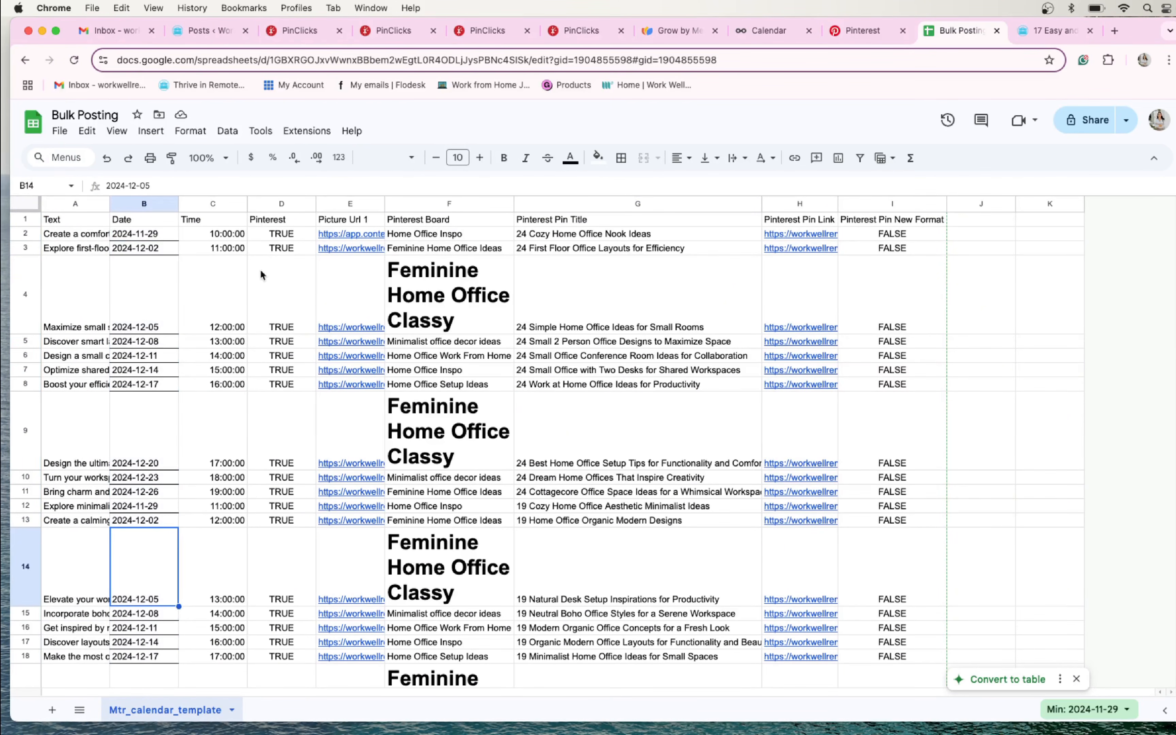
- Review the Time values and the TRUE entries in the Pinterest column of the posting sheet
left_click_drag(239, 233, 218, 492)
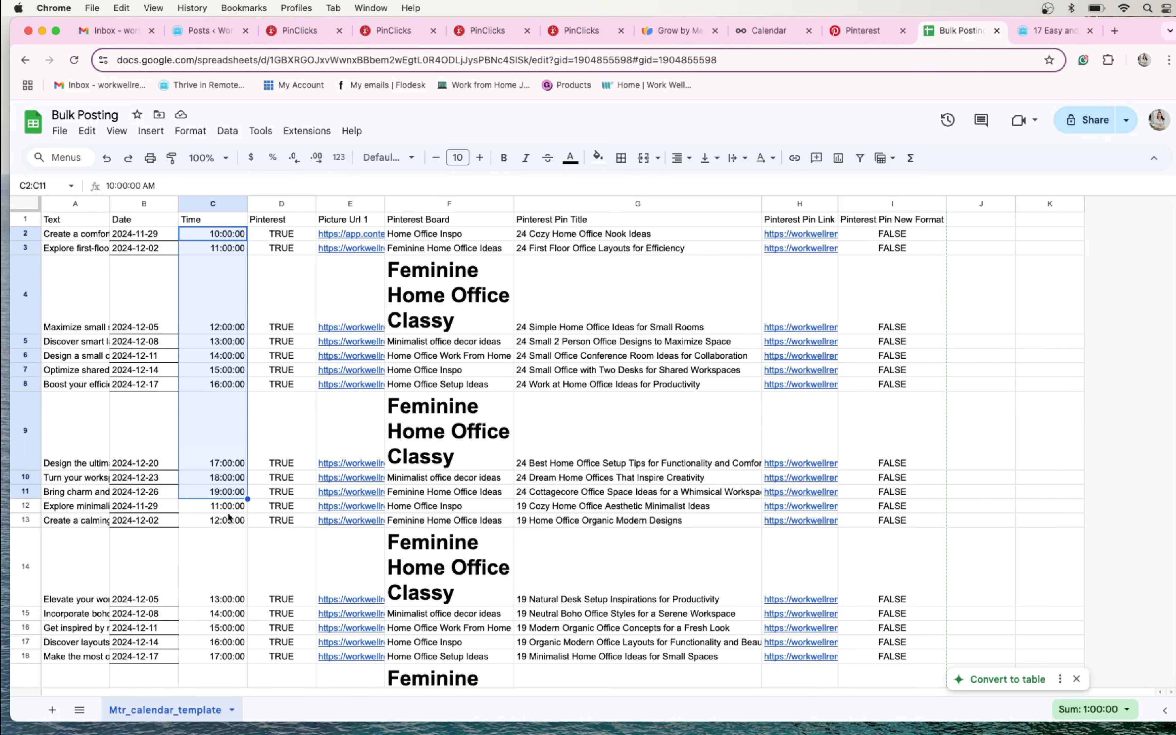
left_click(290, 235)
left_click_drag(289, 239, 292, 630)
left_click(289, 630)
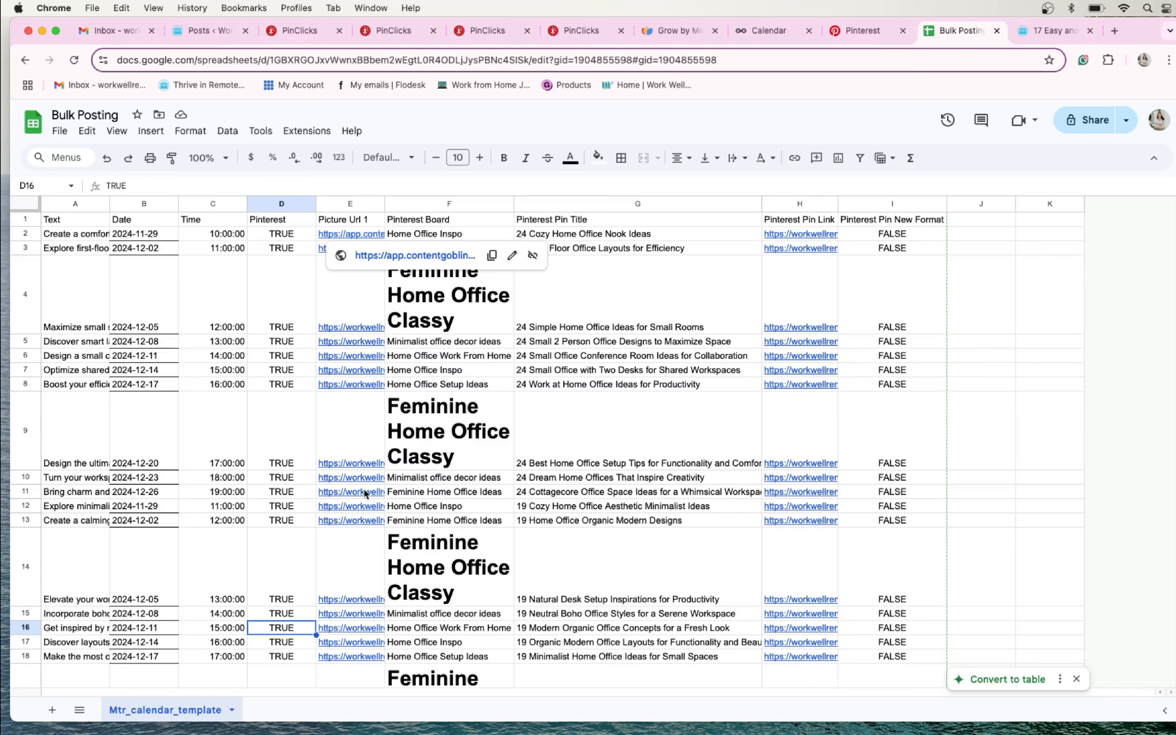
- Review the board names assigned to the pins in the Pinterest Board column
left_click(441, 414)
left_click_drag(463, 252, 464, 660)
scroll(463, 657, "down", 5)
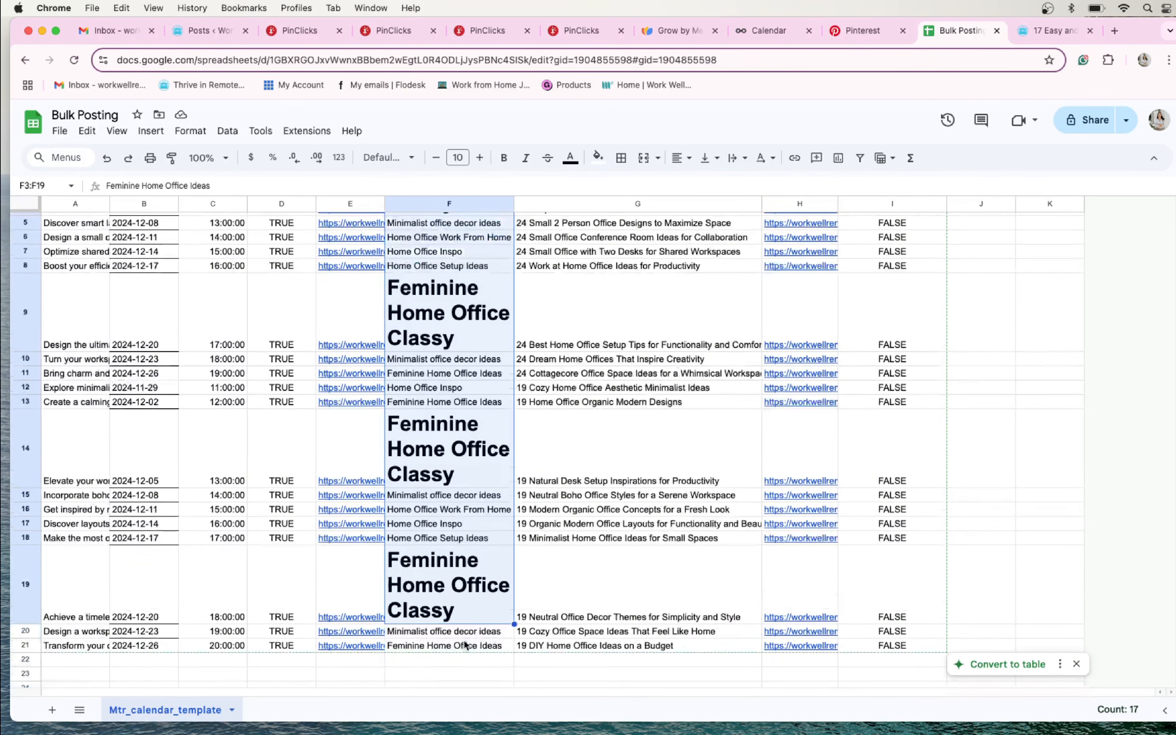
scroll(457, 511, "up", 4)
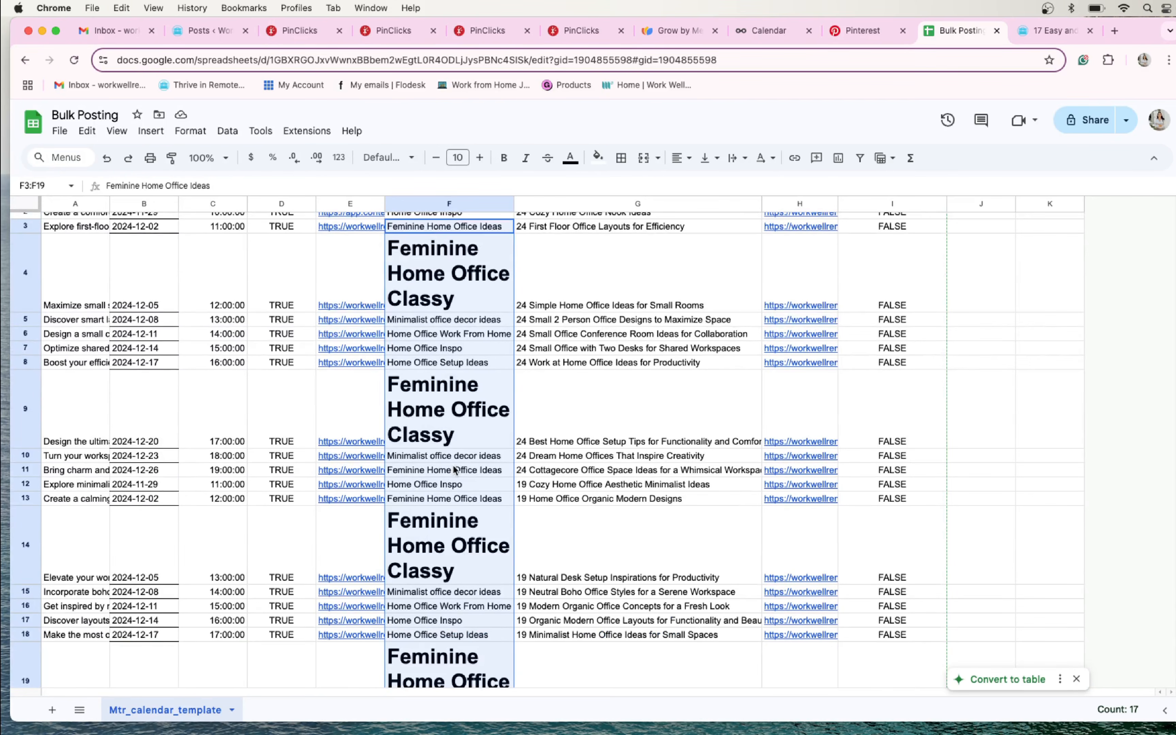
scroll(452, 485, "up", 1)
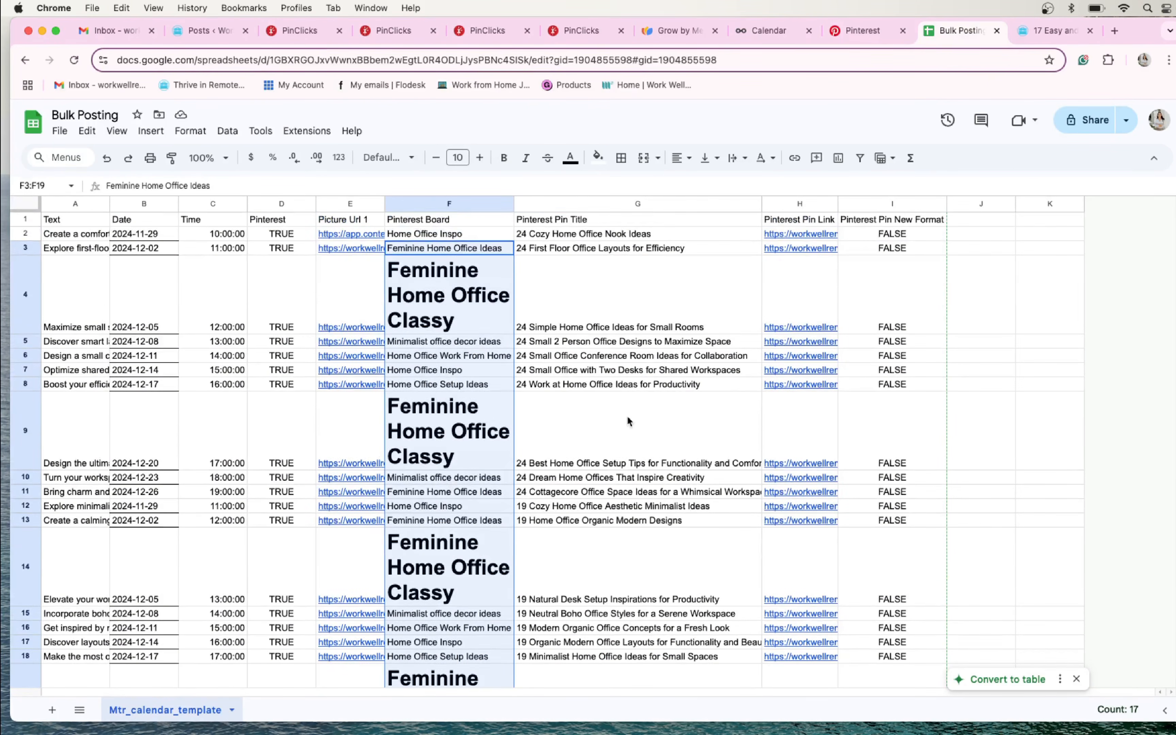
- Examine the Pinterest Pin Title entries, along with the Pin Link and Pin New Format values in row 4
left_click(598, 342)
left_click_drag(597, 236, 585, 422)
scroll(588, 467, "down", 1)
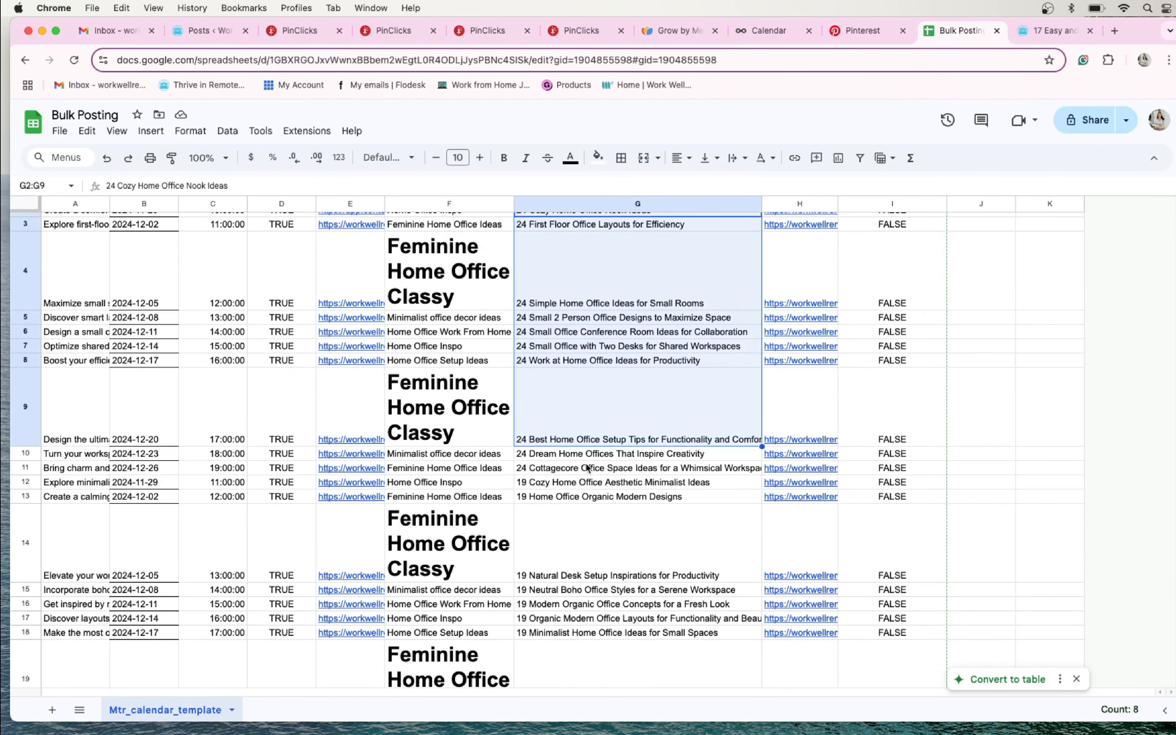
left_click(570, 483)
scroll(565, 618, "up", 1)
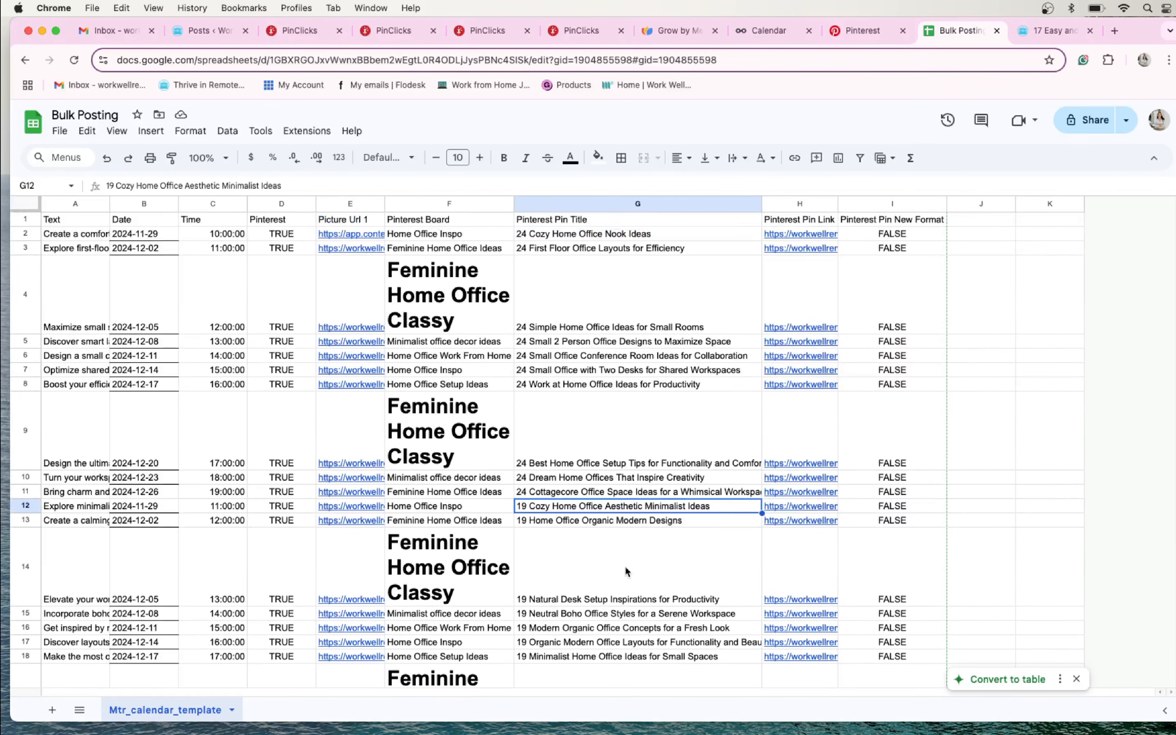
left_click(789, 295)
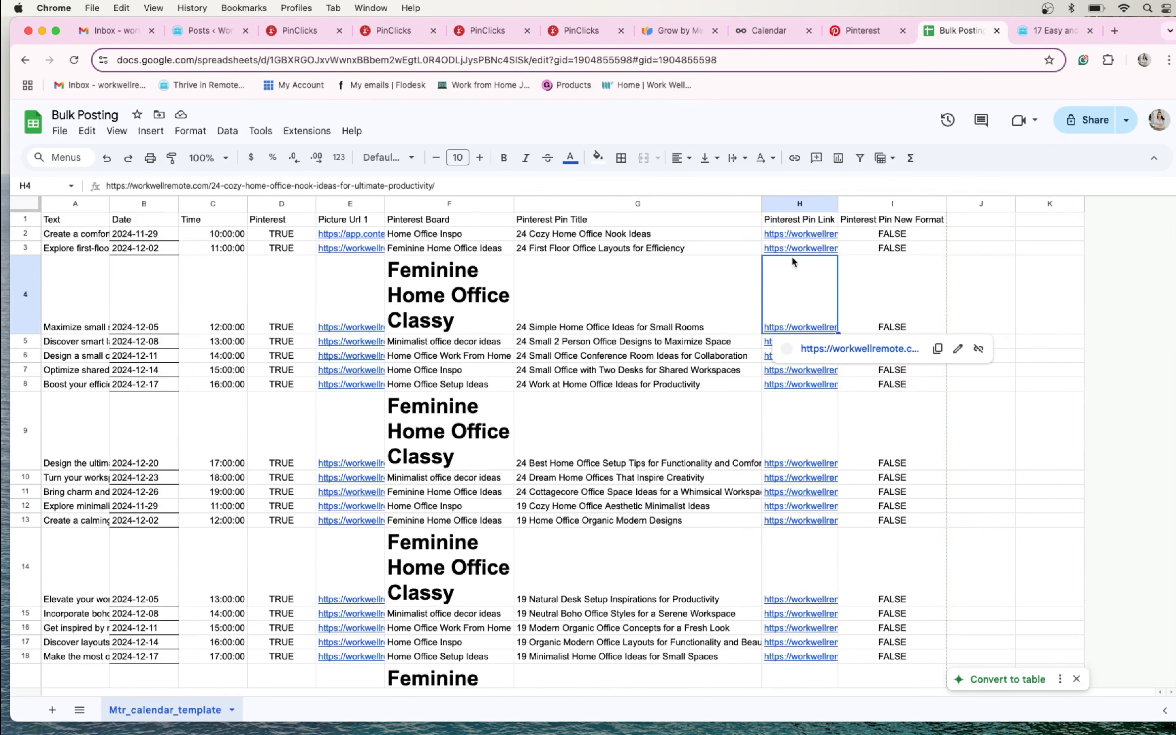
left_click(868, 290)
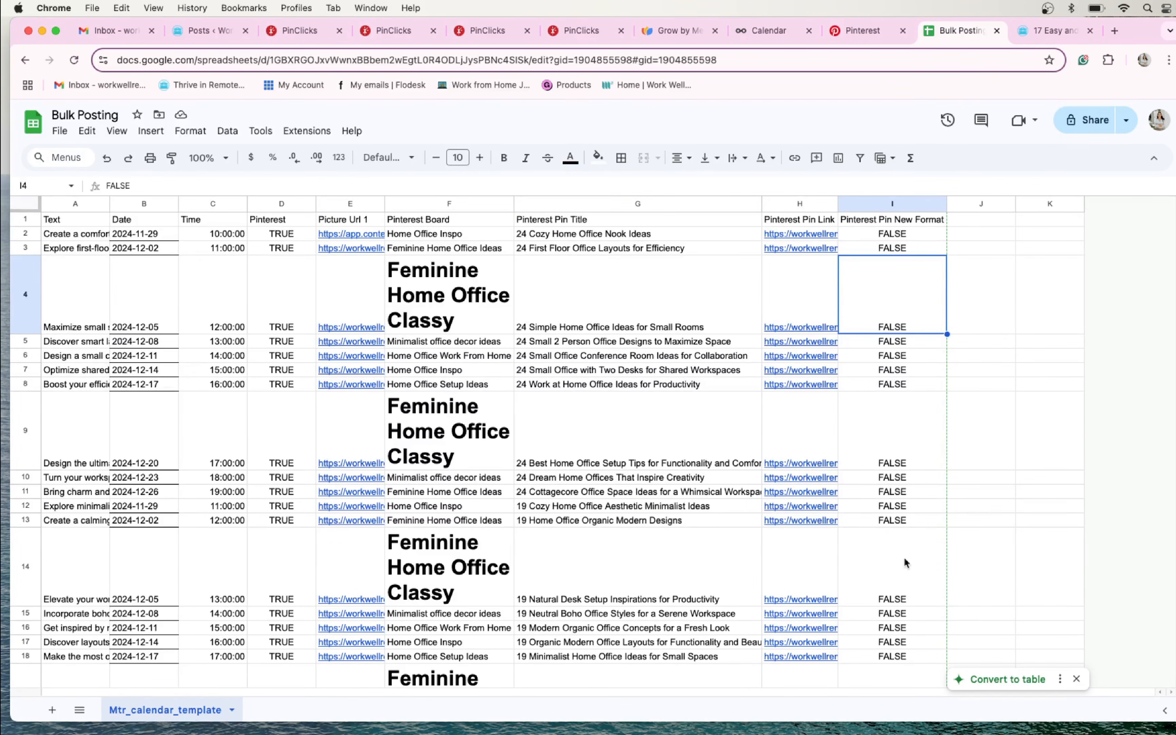
- Clear the Pinterest Pin Link and Pinterest Pin Title entries in rows 2 to 21, keeping the headers
left_click_drag(803, 235, 807, 633)
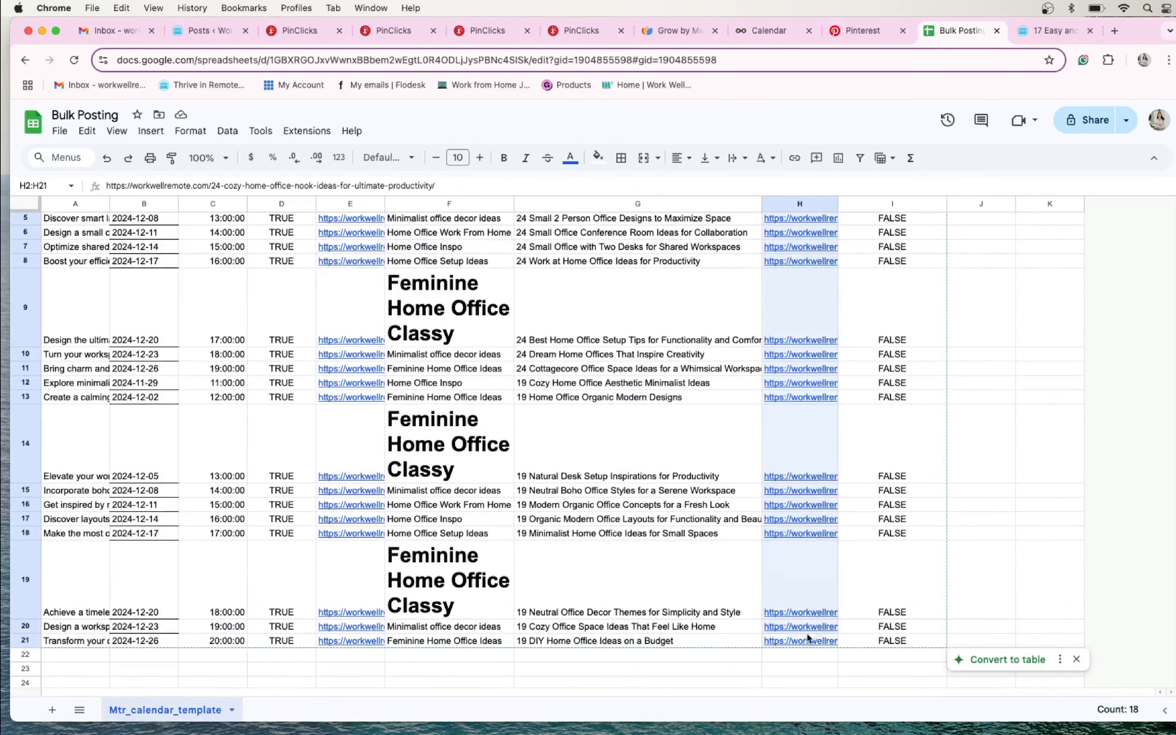
key("Delete")
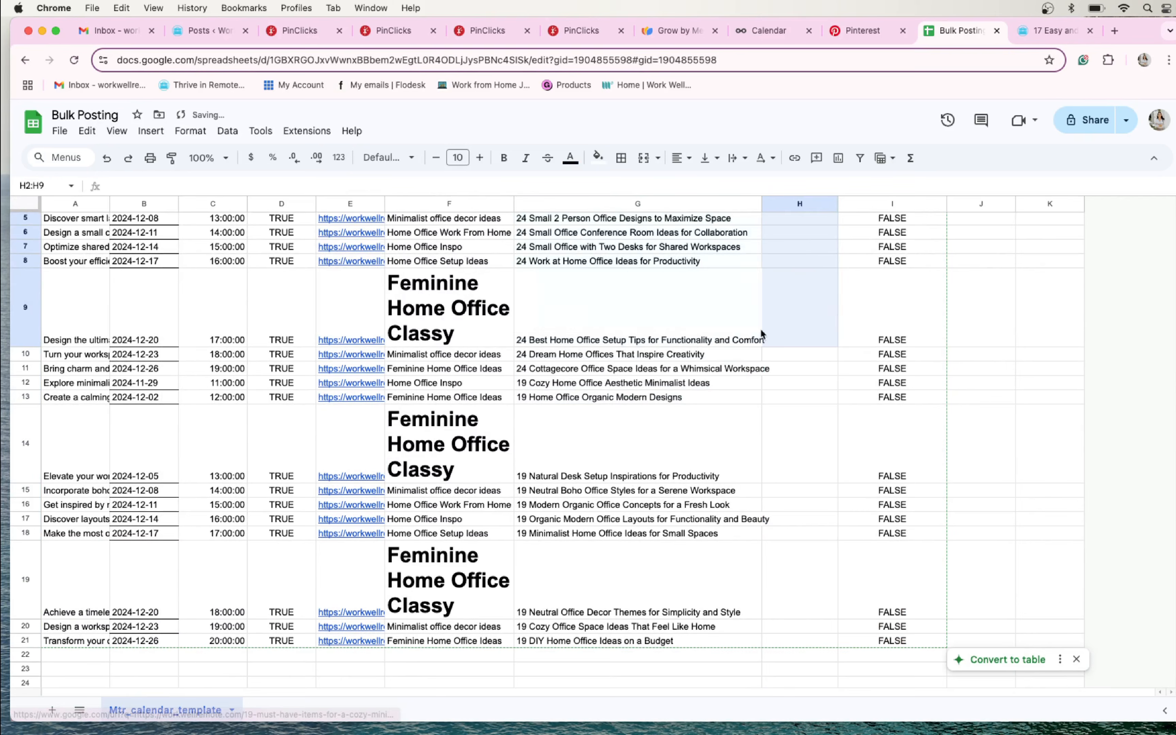
left_click(668, 293, "shift")
scroll(667, 293, "up", 5)
left_click_drag(627, 234, 666, 653)
key("Delete")
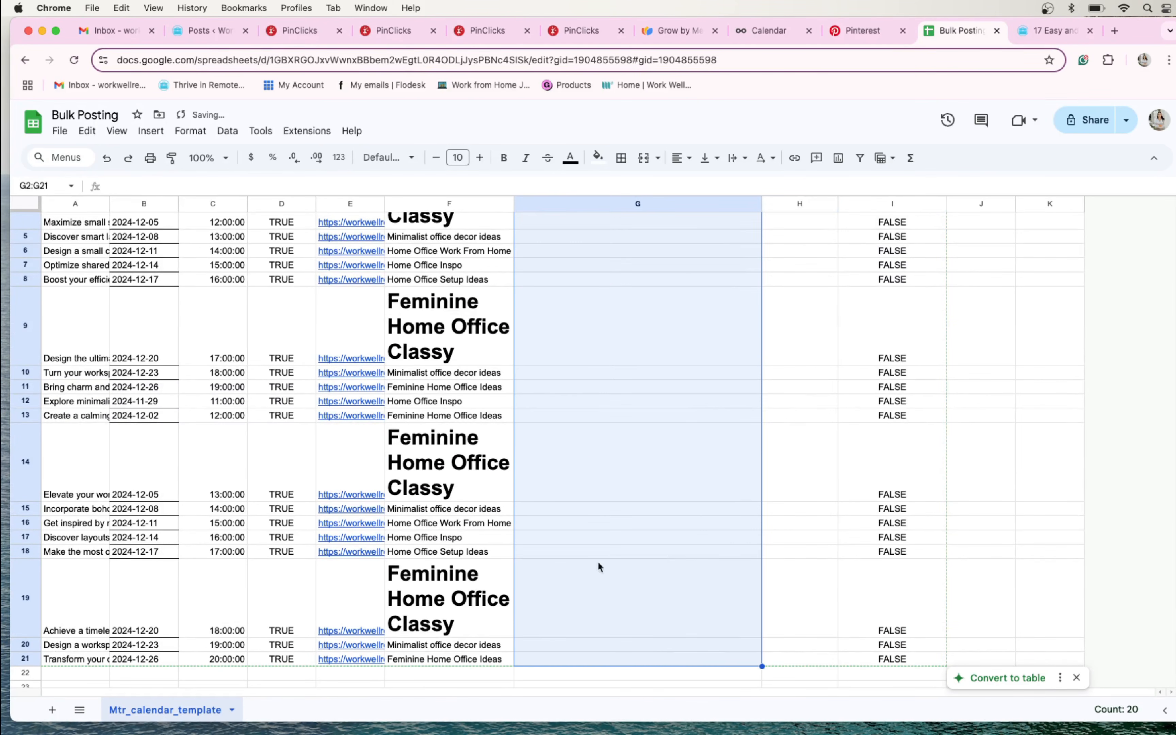
- Clear the Picture Url 1 and Pinterest Board entries in E2:F21, keeping the headers
scroll(420, 367, "up", 4)
left_click_drag(457, 239, 382, 670)
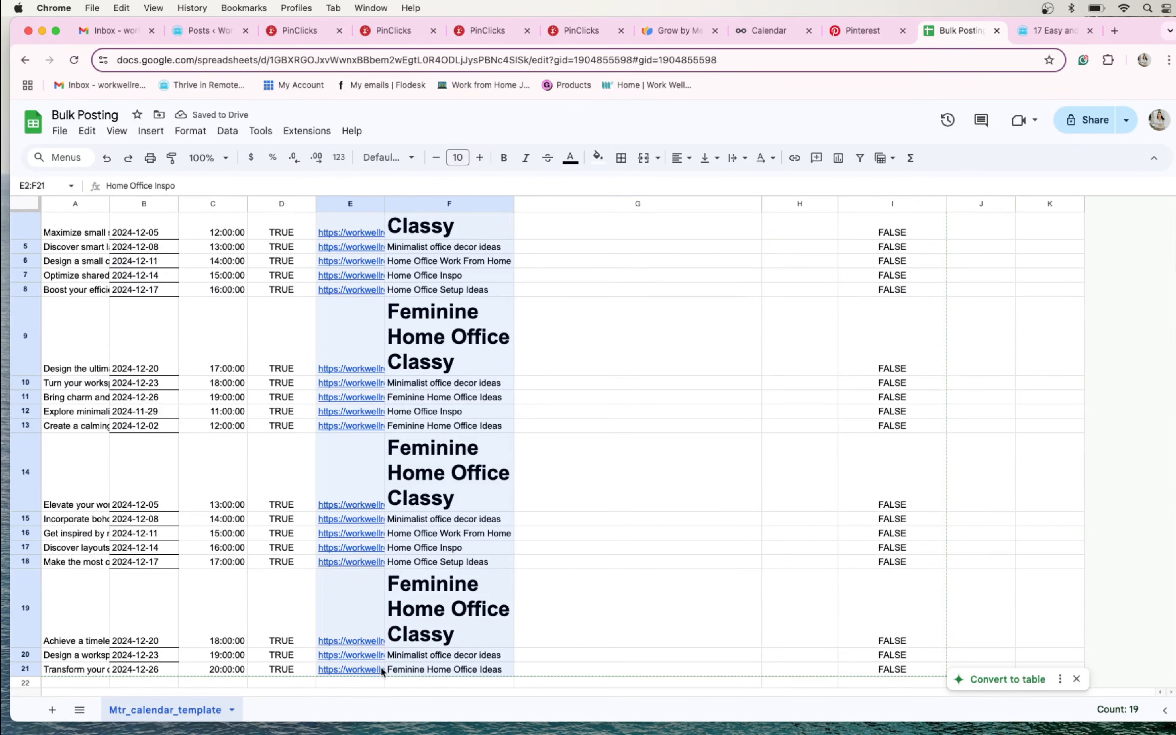
key("Delete")
left_click(333, 500)
scroll(217, 572, "up", 2)
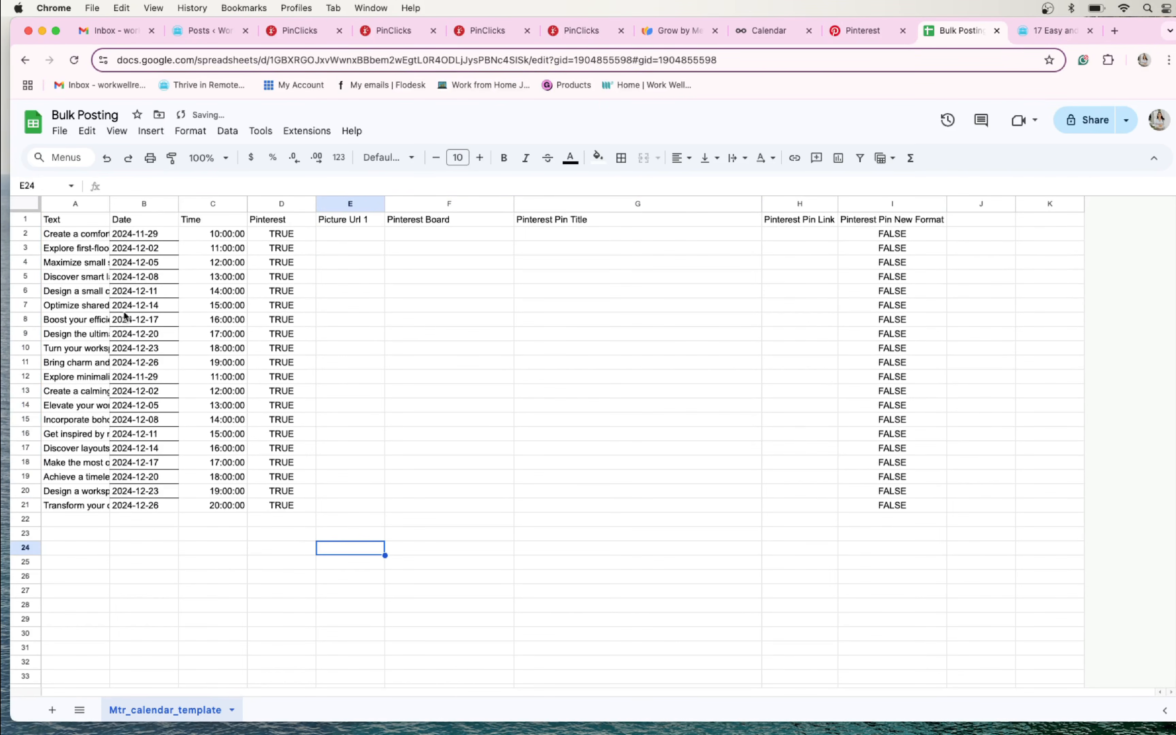
- Clear the pin descriptions in the Text column, A2:A21, keeping the header
left_click_drag(81, 234, 86, 511)
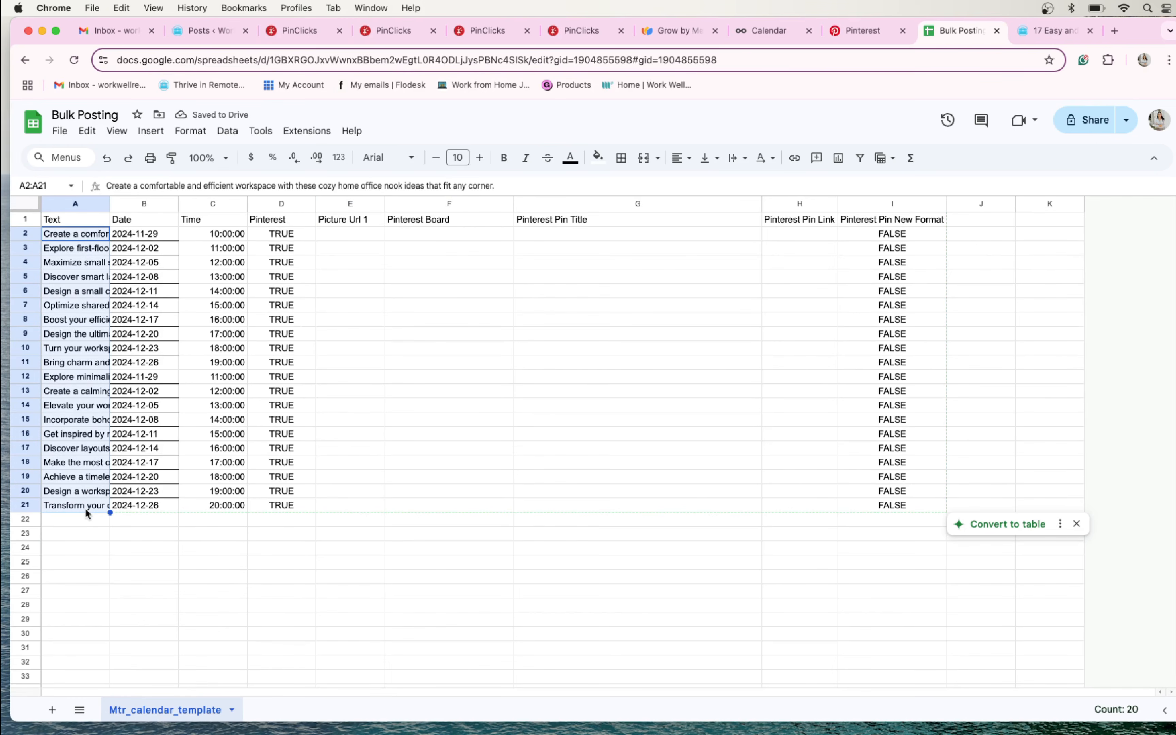
key("Delete")
left_click(360, 419)
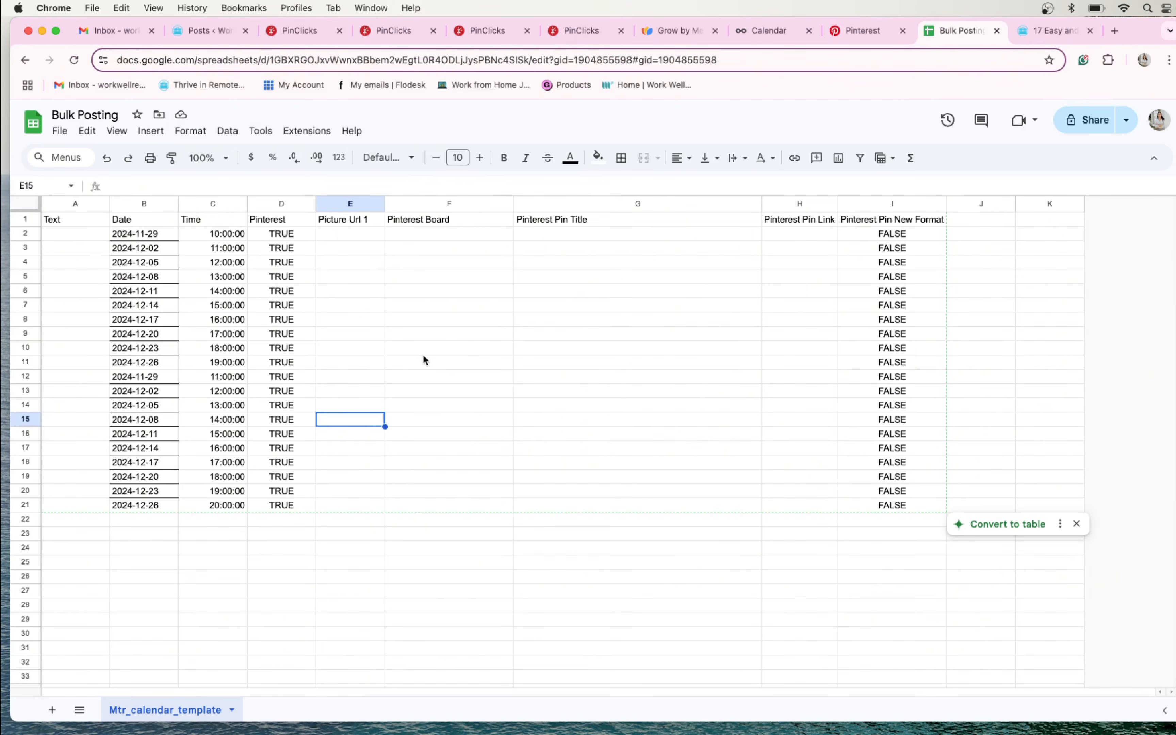
- Return to the crockpot meals post and open the Savory Beef Stroganoff image in a new browser tab
left_click(1038, 33)
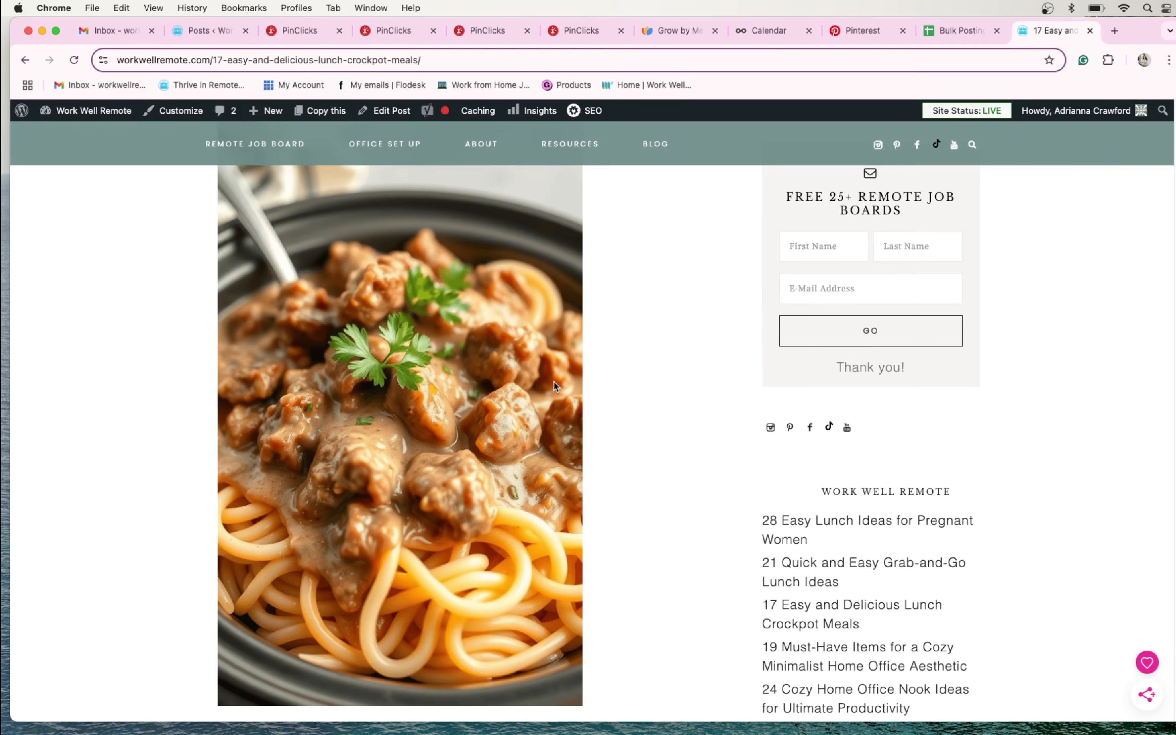
scroll(553, 381, "up", 3)
scroll(467, 387, "down", 5)
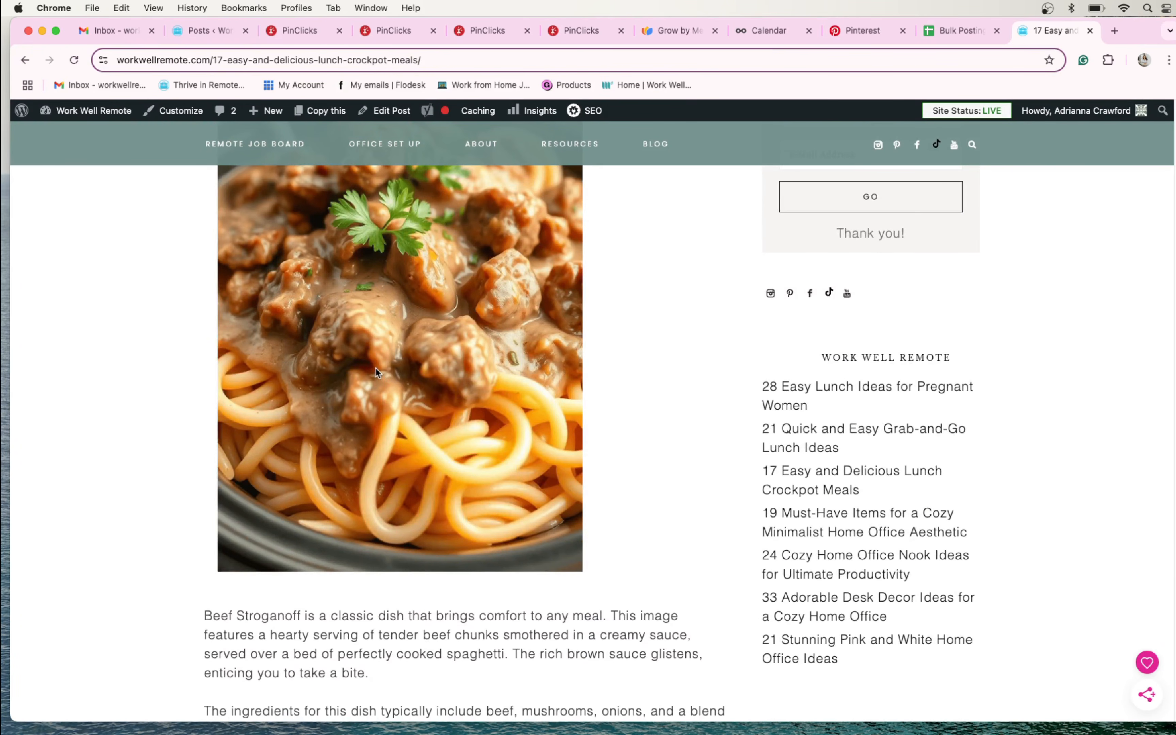
right_click(377, 373)
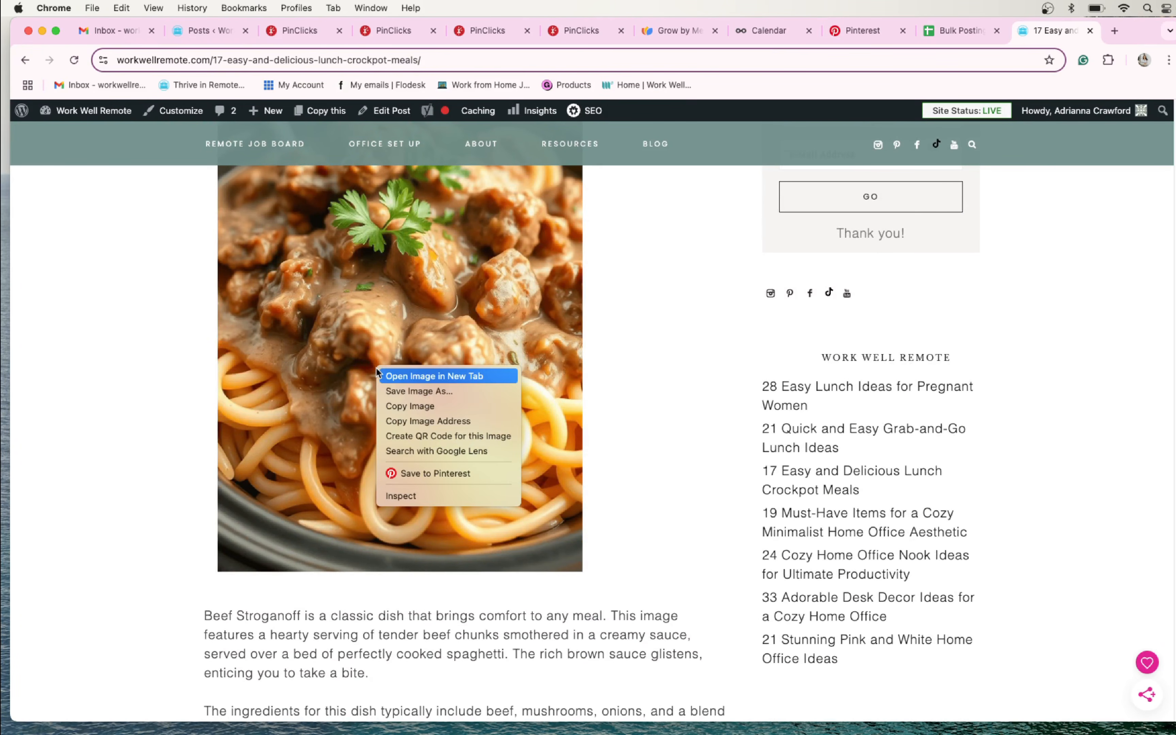
left_click(394, 376)
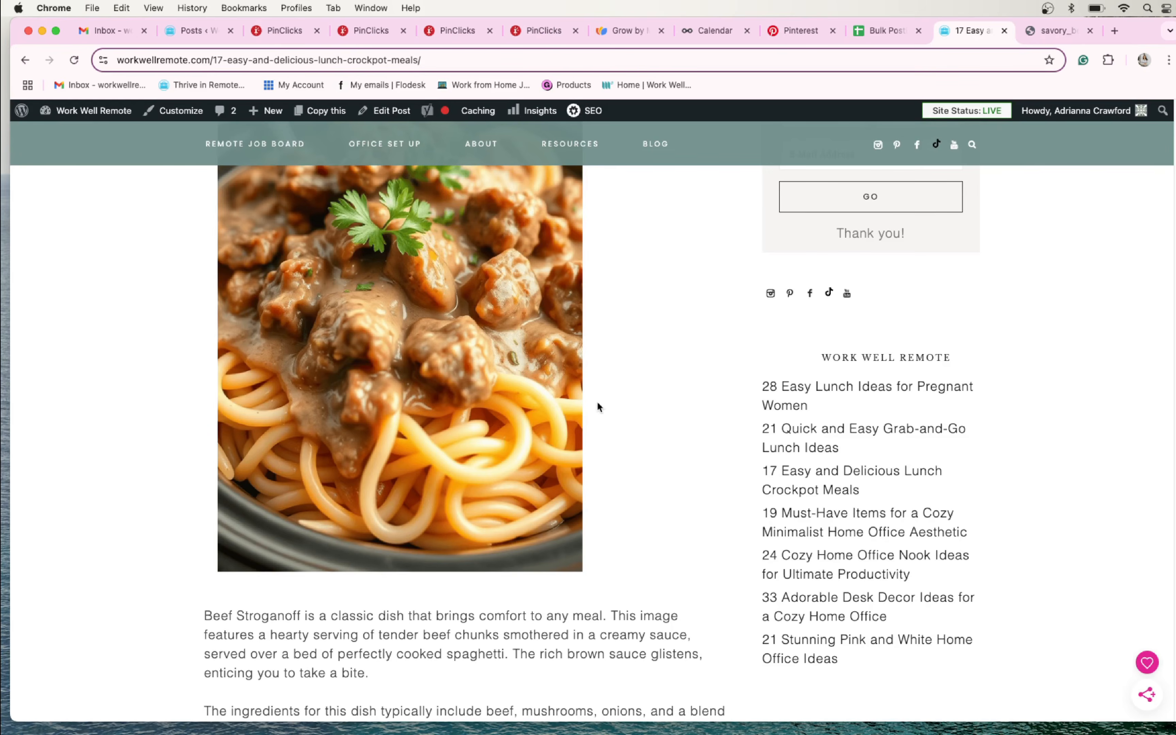
- Look through the crockpot meals post to find the Hearty Chicken and Vegetable Stew image
scroll(599, 406, "down", 15)
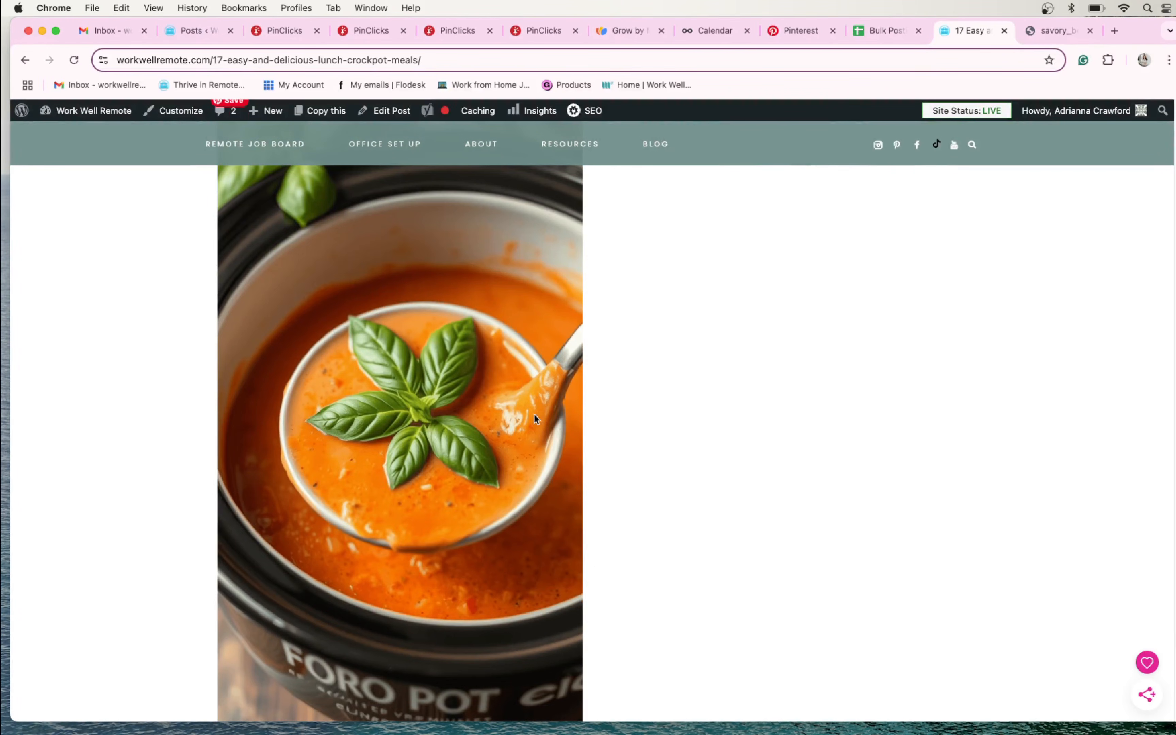
scroll(411, 416, "down", 20)
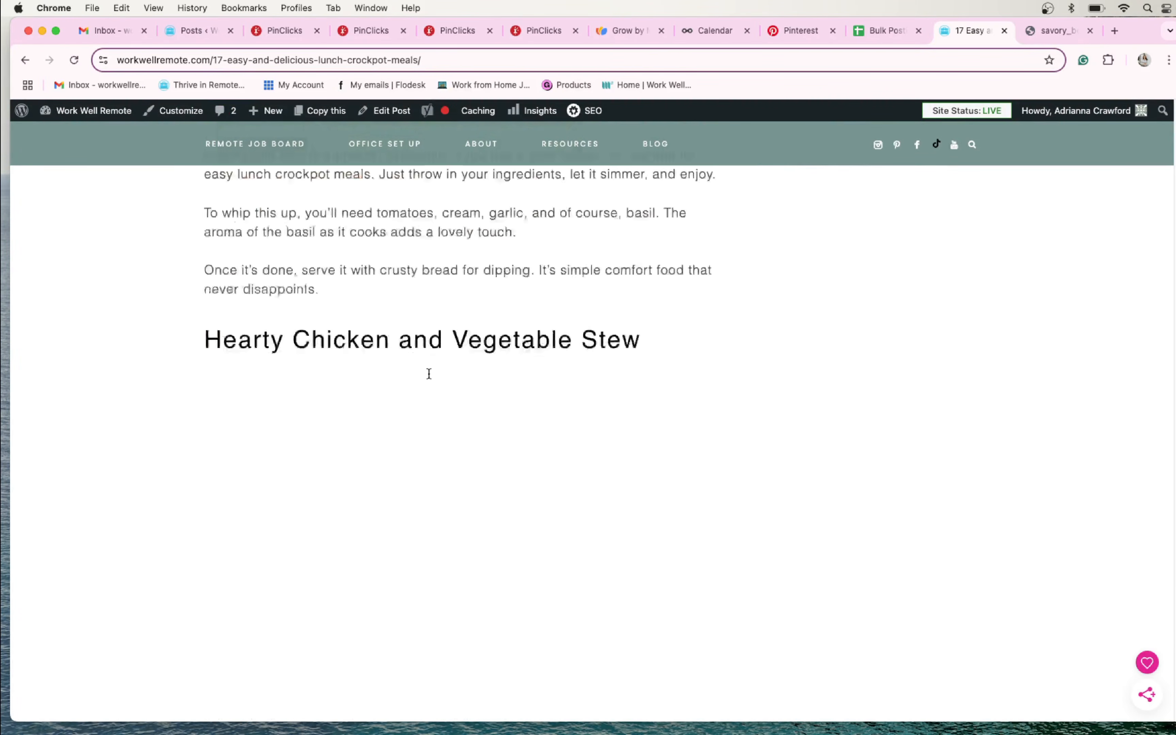
scroll(435, 382, "down", 5)
scroll(584, 407, "up", 2)
scroll(584, 406, "down", 10)
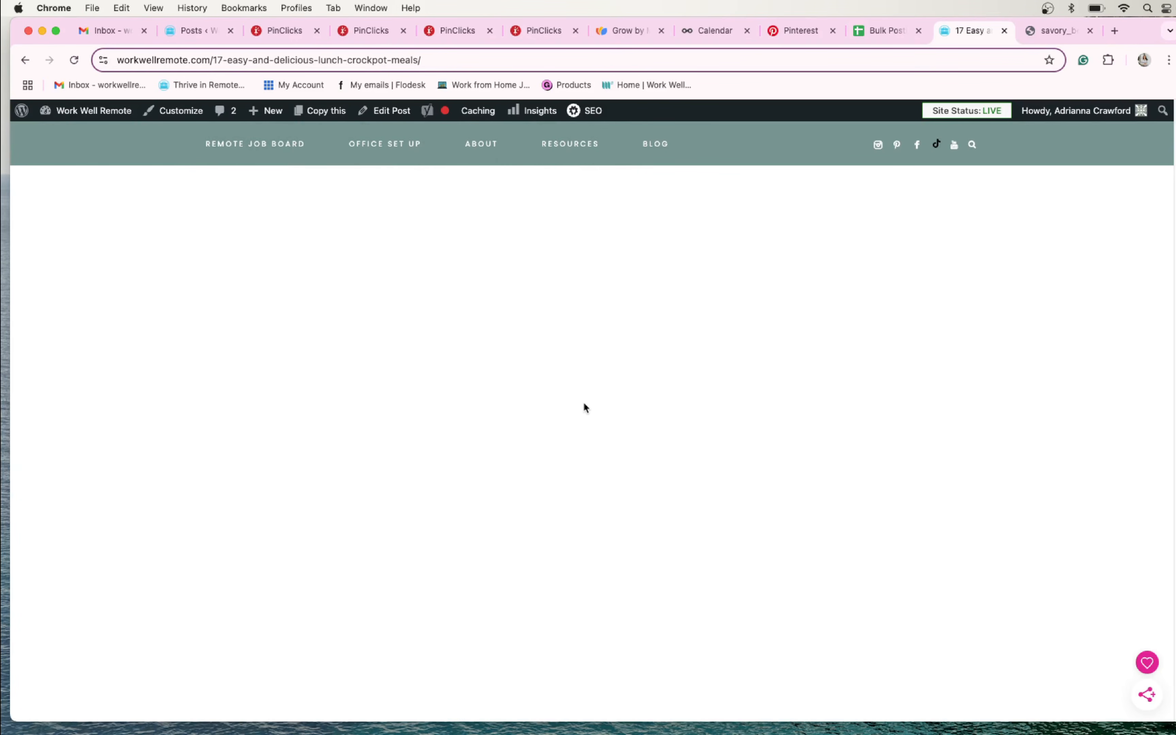
scroll(561, 411, "down", 1)
scroll(555, 411, "up", 3)
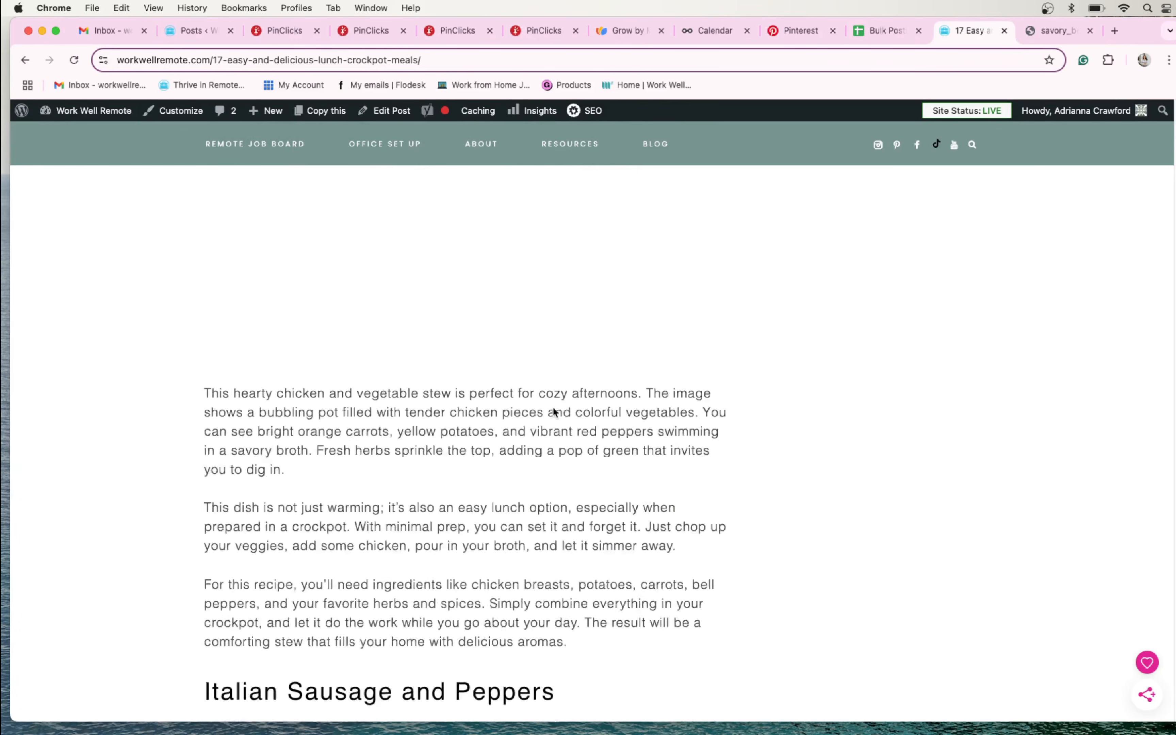
scroll(555, 411, "down", 12)
scroll(554, 412, "up", 15)
scroll(511, 396, "up", 4)
scroll(474, 382, "down", 4)
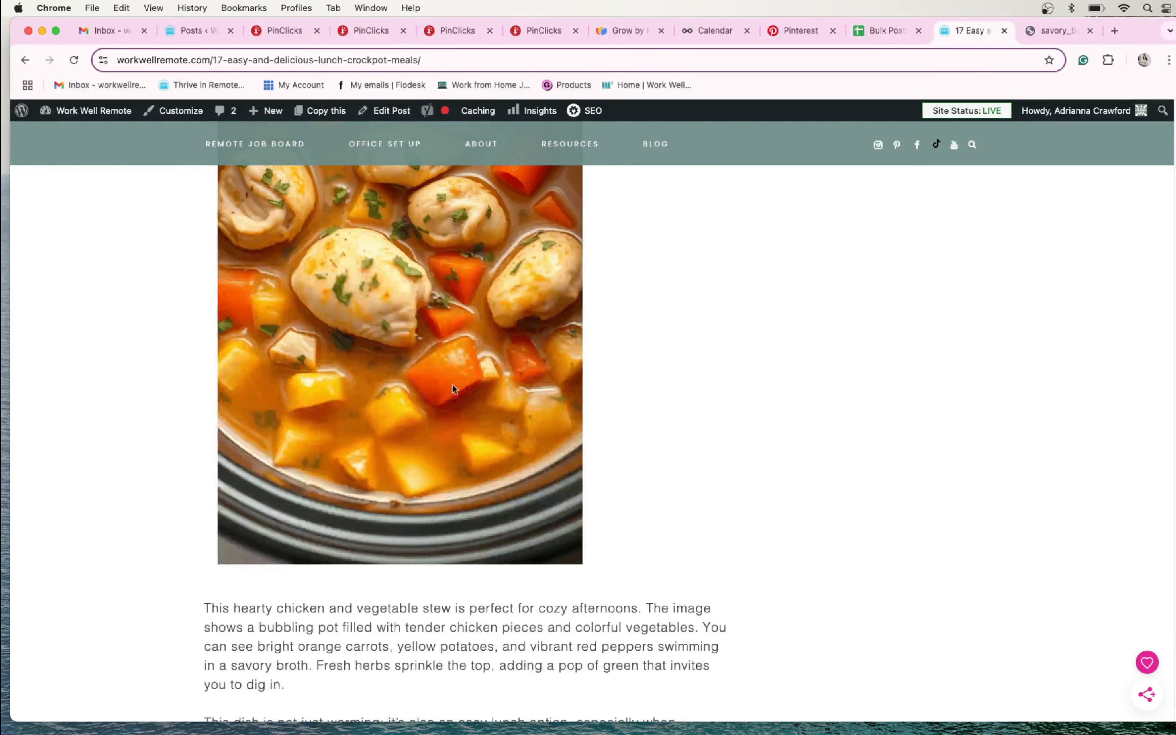
scroll(437, 375, "up", 3)
right_click(407, 362)
left_click(448, 381)
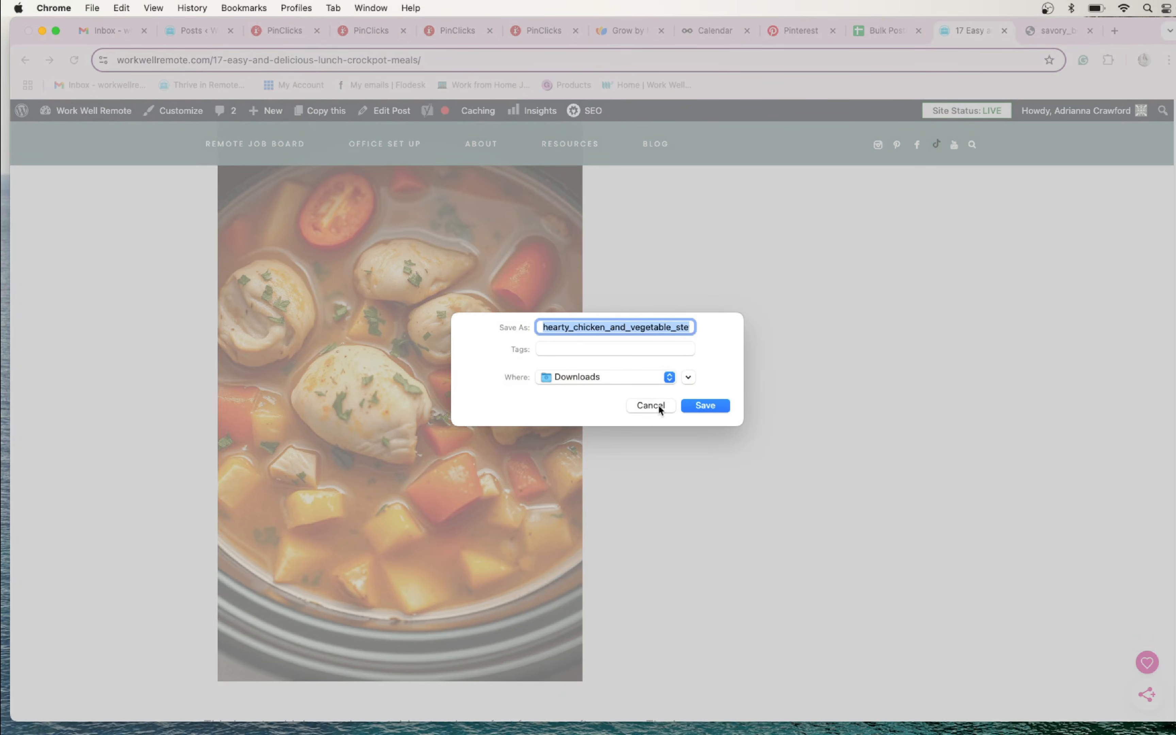
left_click(651, 405)
- Open the Hearty Chicken and Vegetable Stew and Italian Sausage and Peppers images in separate new browser tabs
right_click(359, 346)
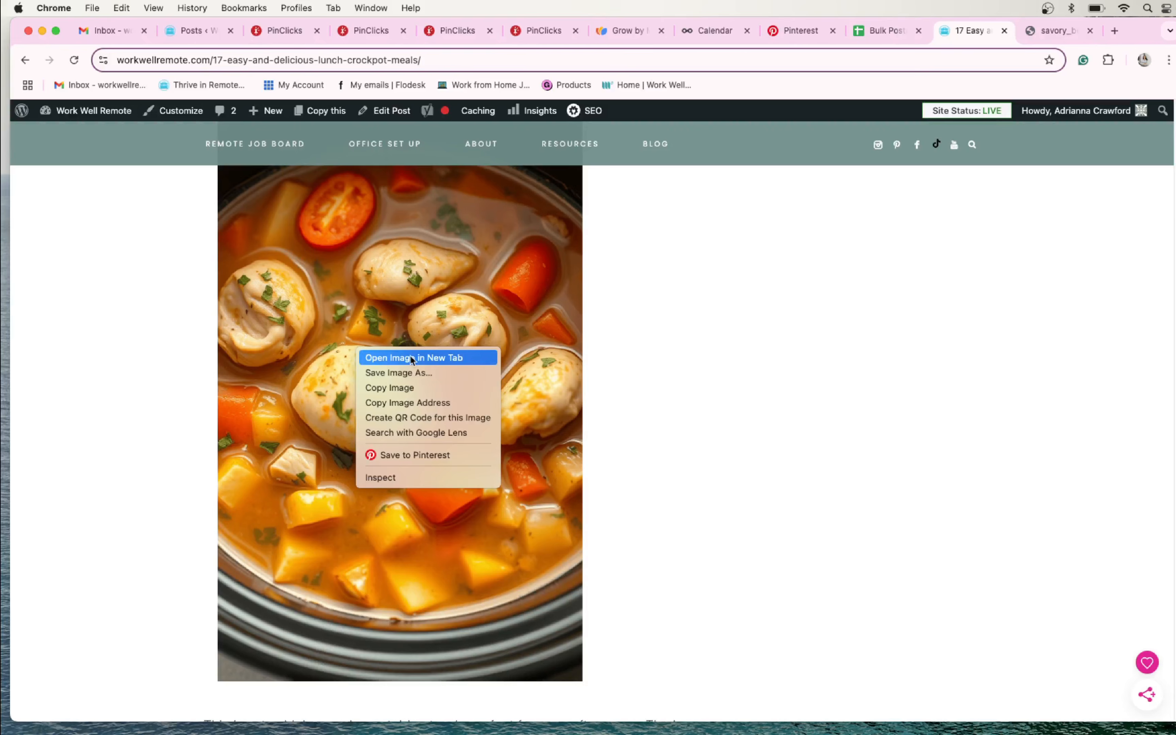
left_click(438, 354)
scroll(456, 361, "down", 15)
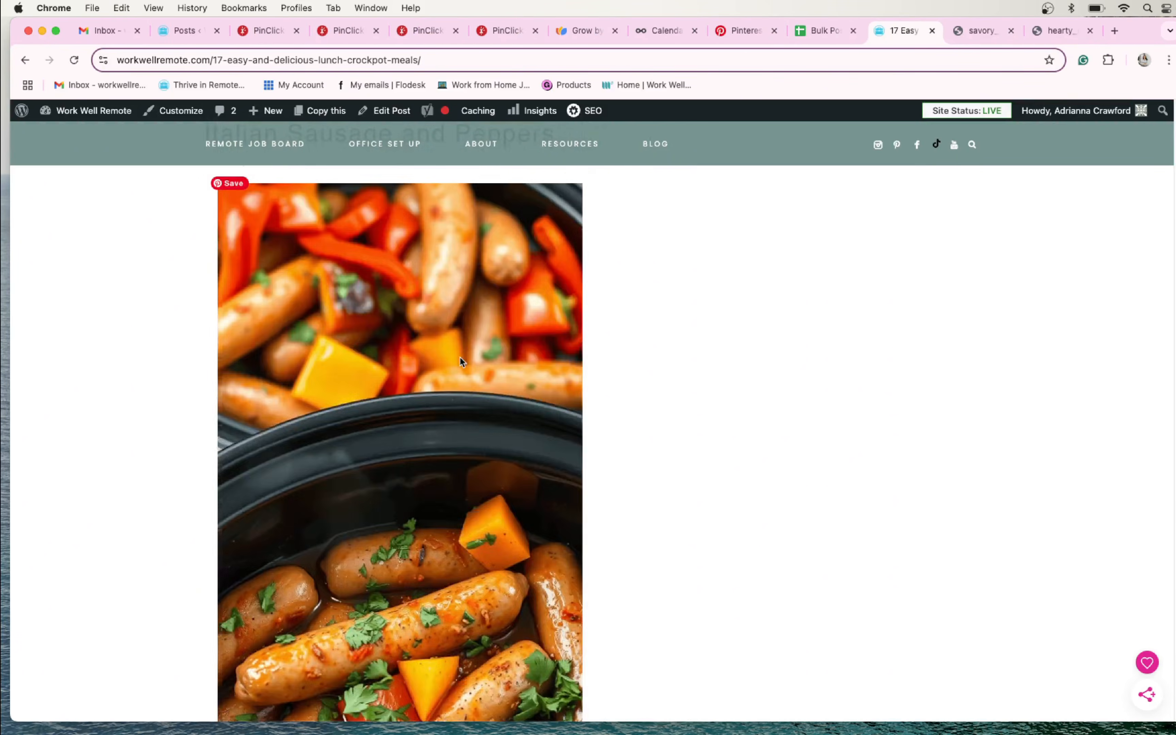
scroll(437, 362, "up", 3)
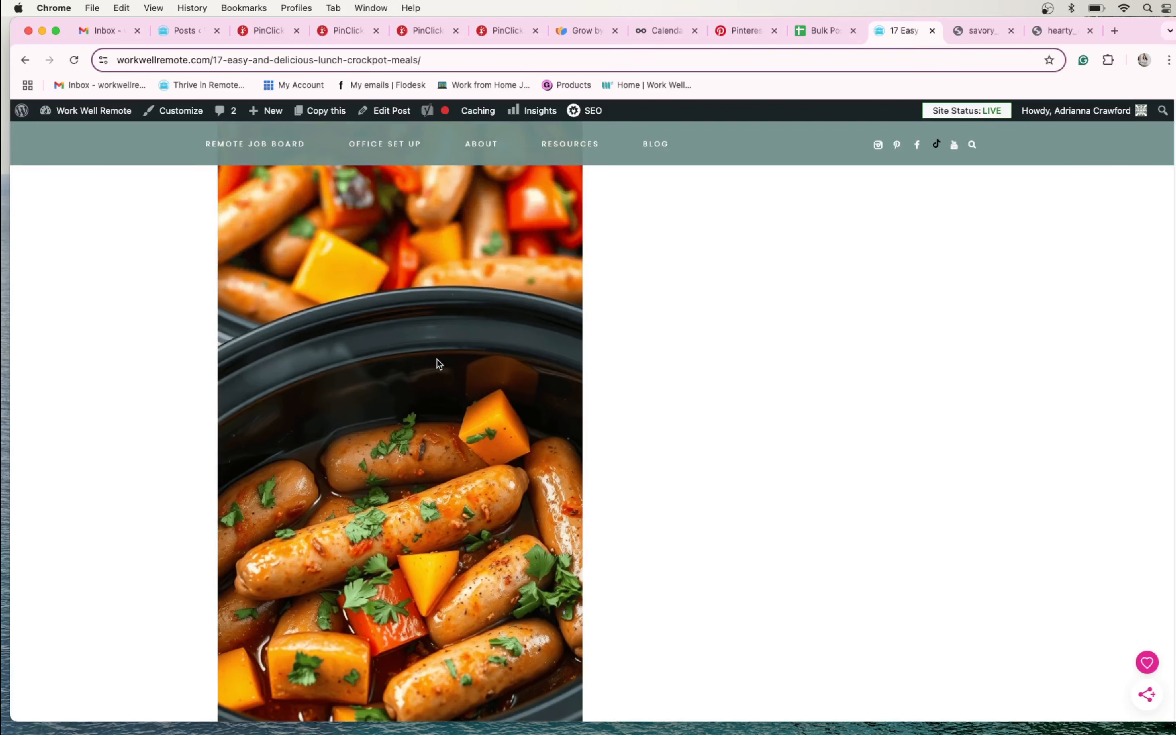
right_click(439, 364)
left_click(492, 370)
- Open the Spicy Taco Soup and teriyaki chicken with broccoli images in separate new browser tabs
scroll(490, 374, "down", 10)
scroll(490, 373, "down", 12)
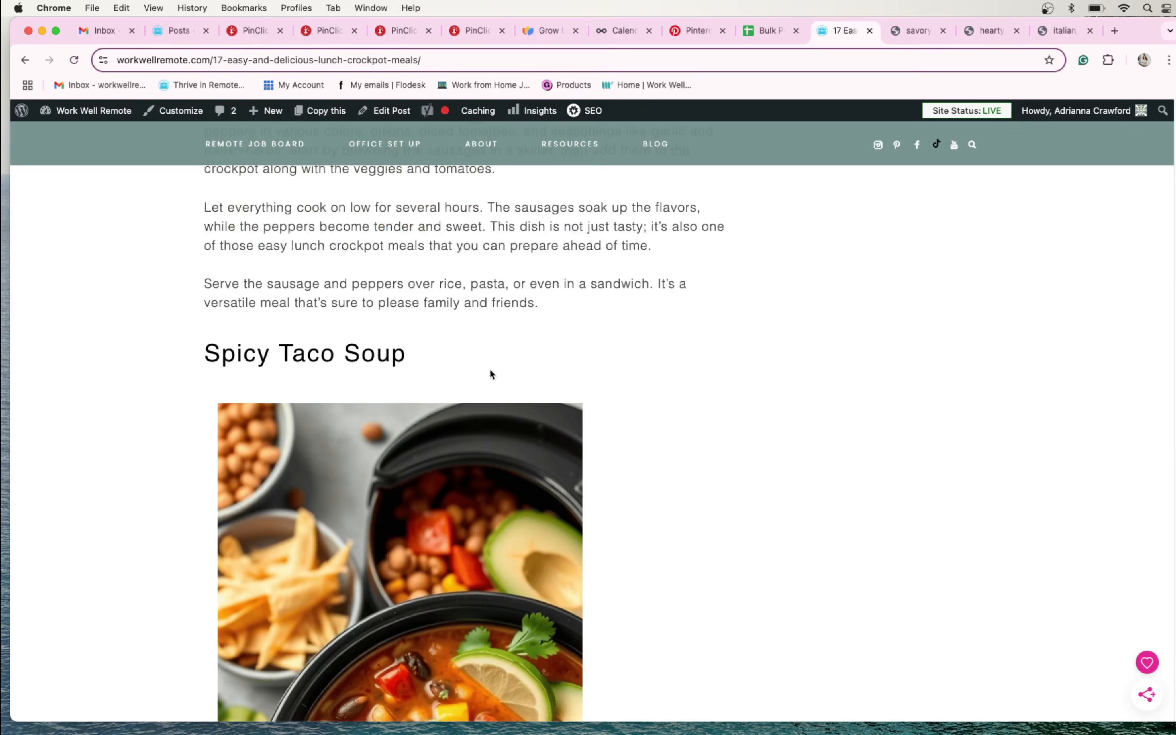
right_click(461, 371)
left_click(495, 381)
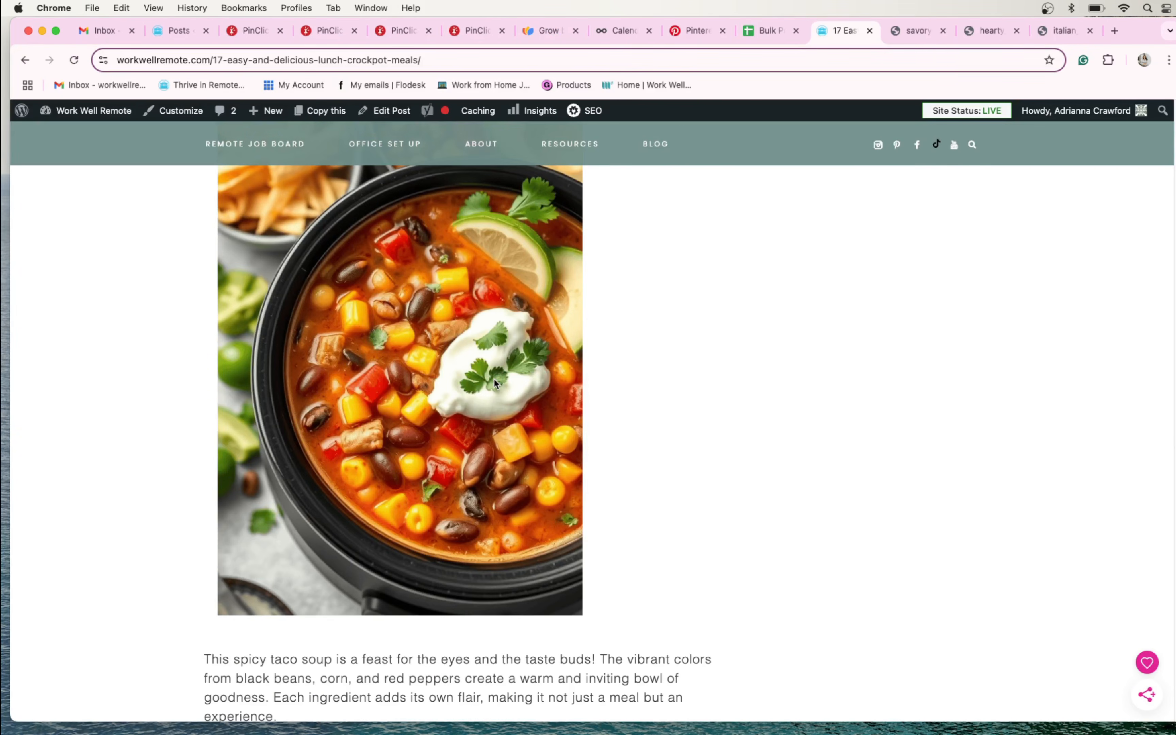
scroll(494, 377, "down", 12)
right_click(505, 374)
left_click(525, 384)
- Open the Sweet and Sour Meatballs and vegetarian lentil curry images in separate new browser tabs
scroll(479, 374, "down", 6)
scroll(479, 374, "down", 12)
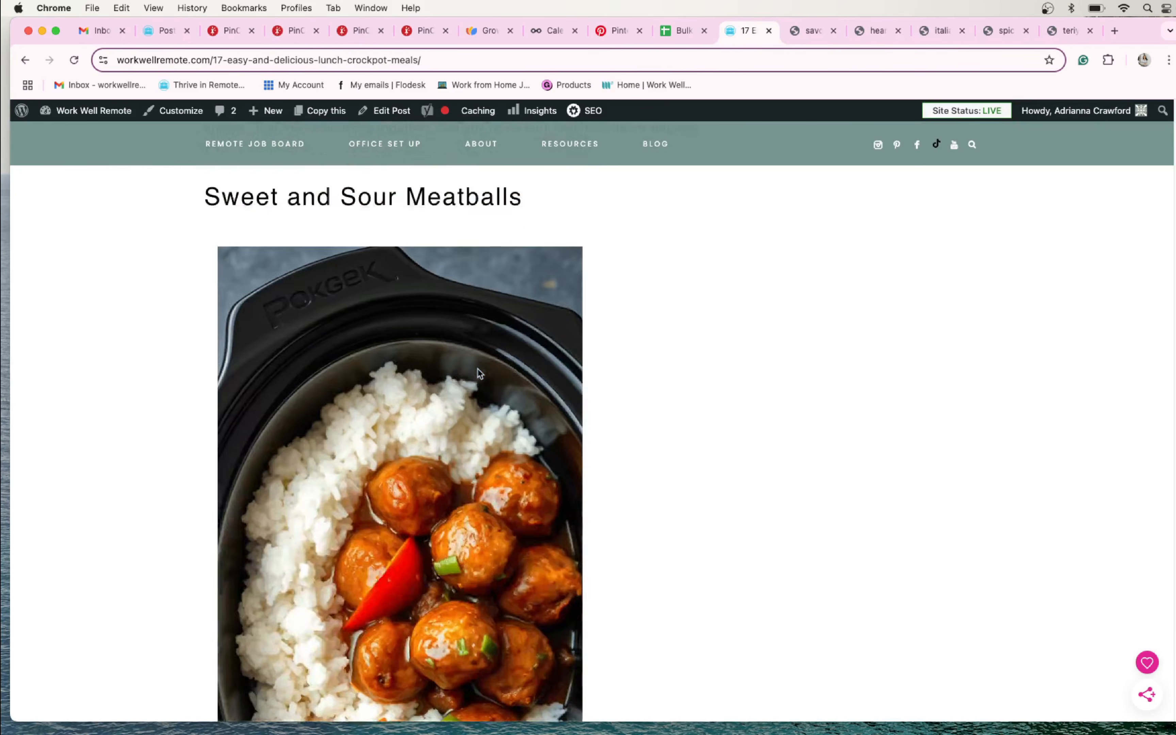
right_click(478, 368)
left_click(509, 378)
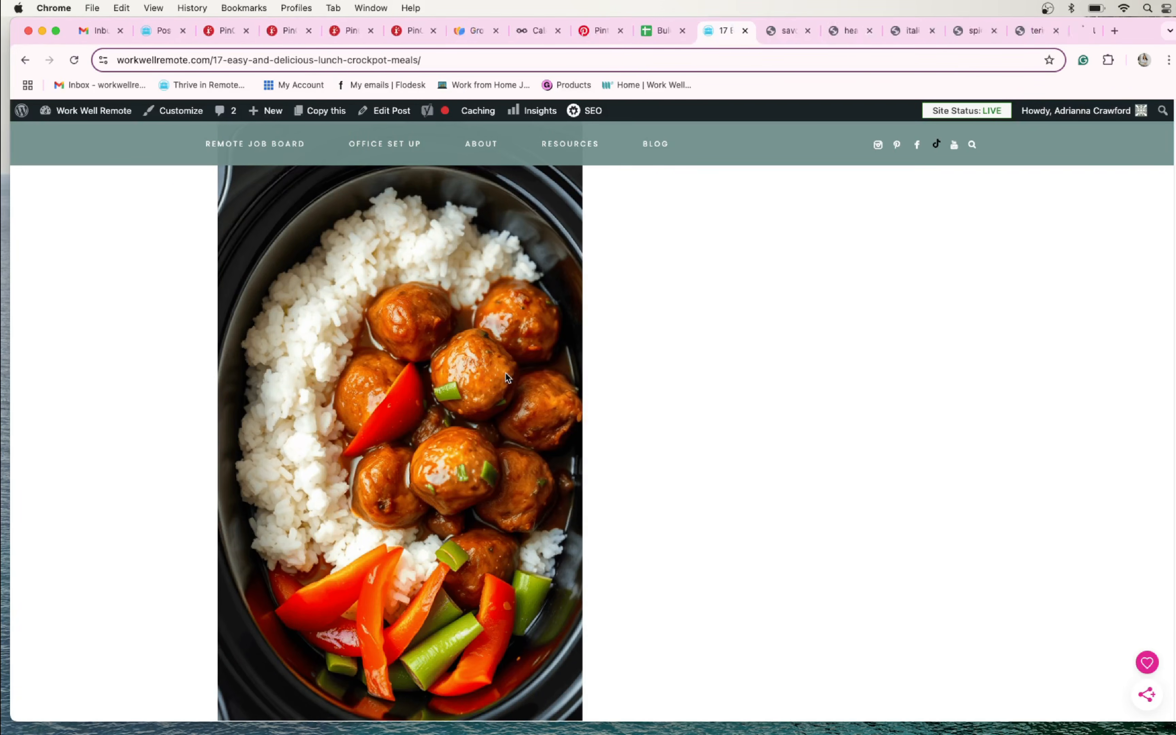
scroll(426, 385, "down", 12)
right_click(428, 386)
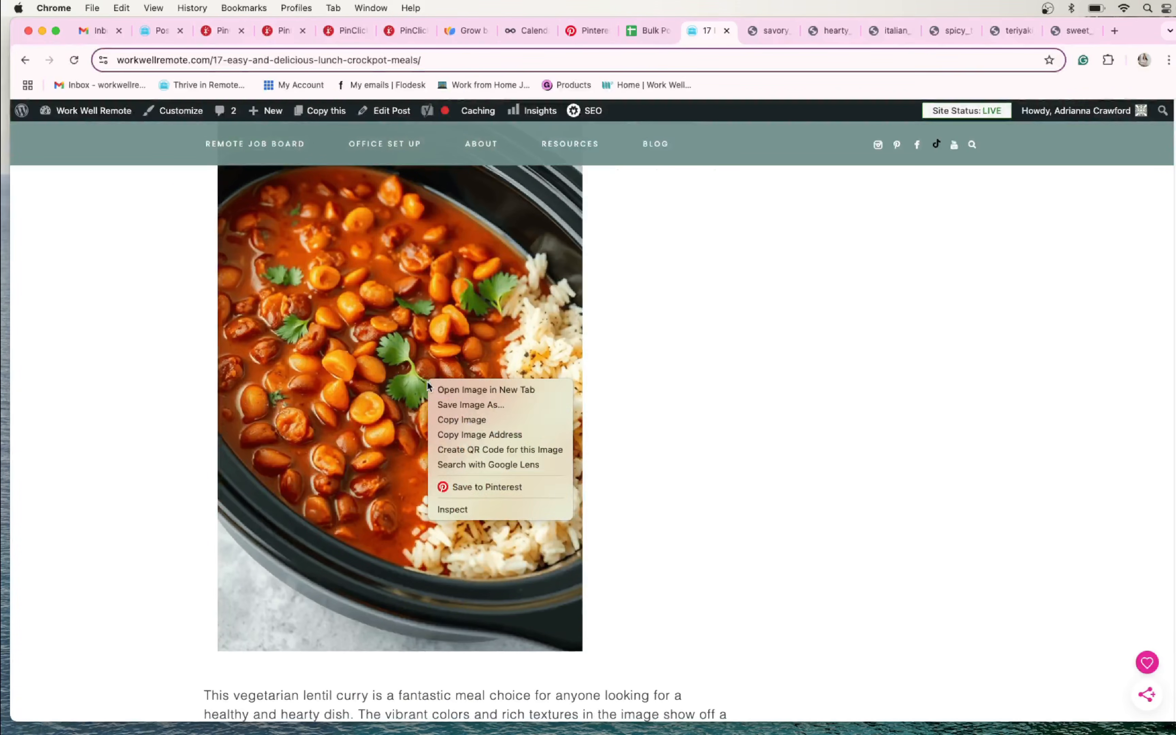
left_click(467, 390)
- Open the stuffed bell peppers and Coconut Curry Chicken images in separate new browser tabs
scroll(465, 396, "down", 12)
scroll(465, 401, "down", 12)
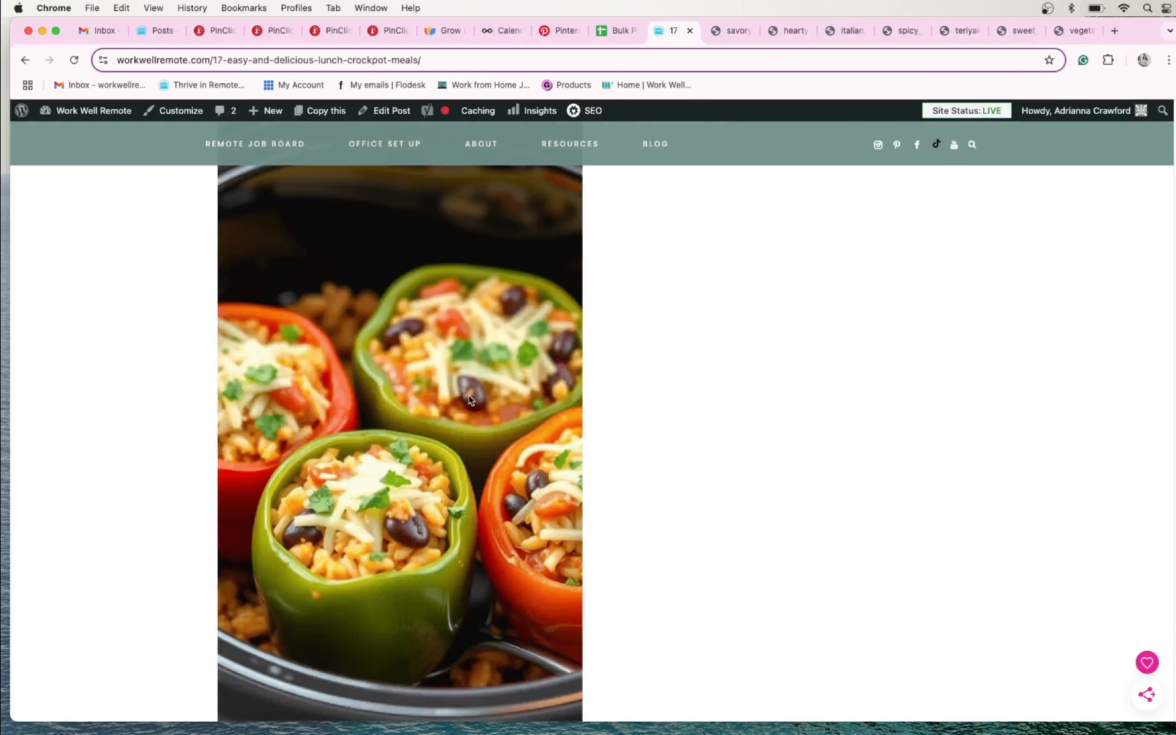
right_click(471, 393)
left_click(496, 403)
scroll(496, 404, "down", 5)
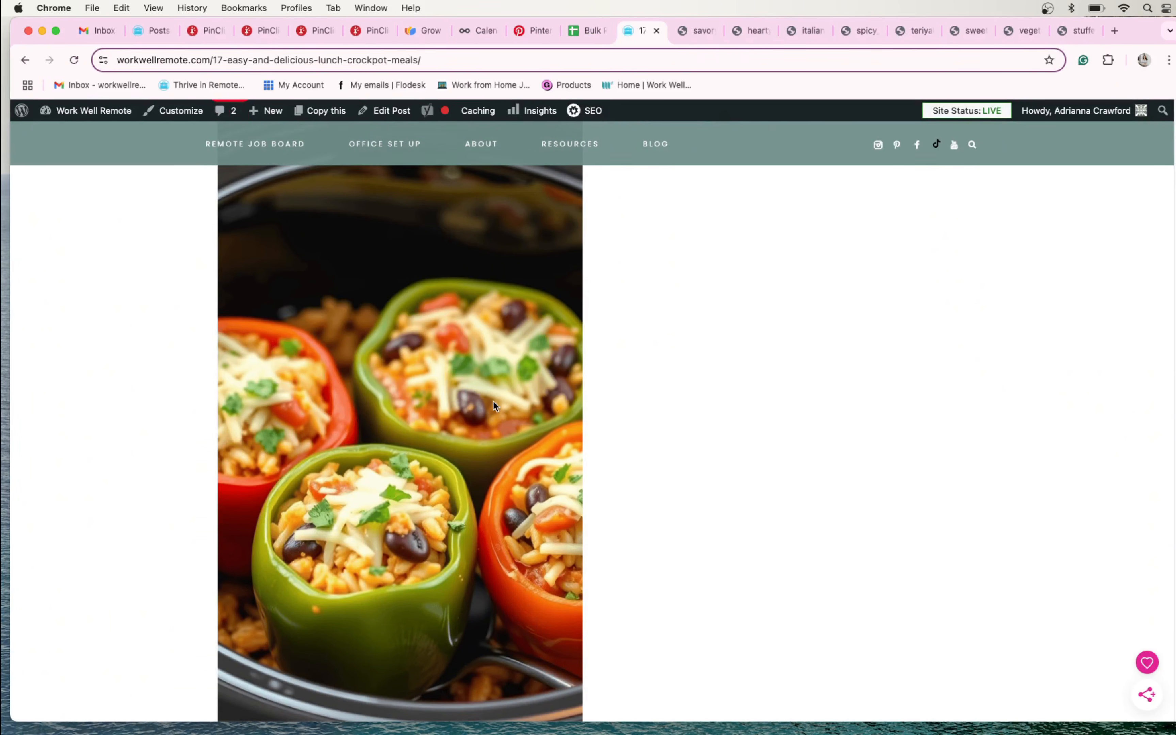
scroll(437, 401, "down", 10)
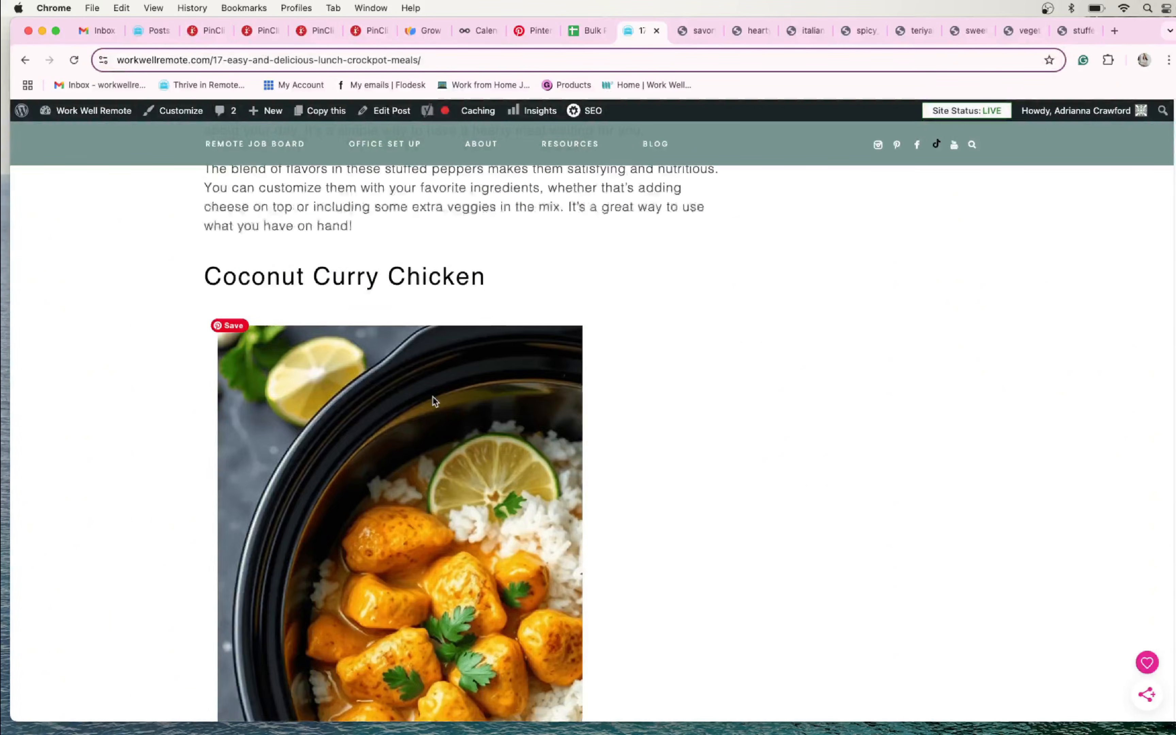
right_click(438, 400)
left_click(490, 407)
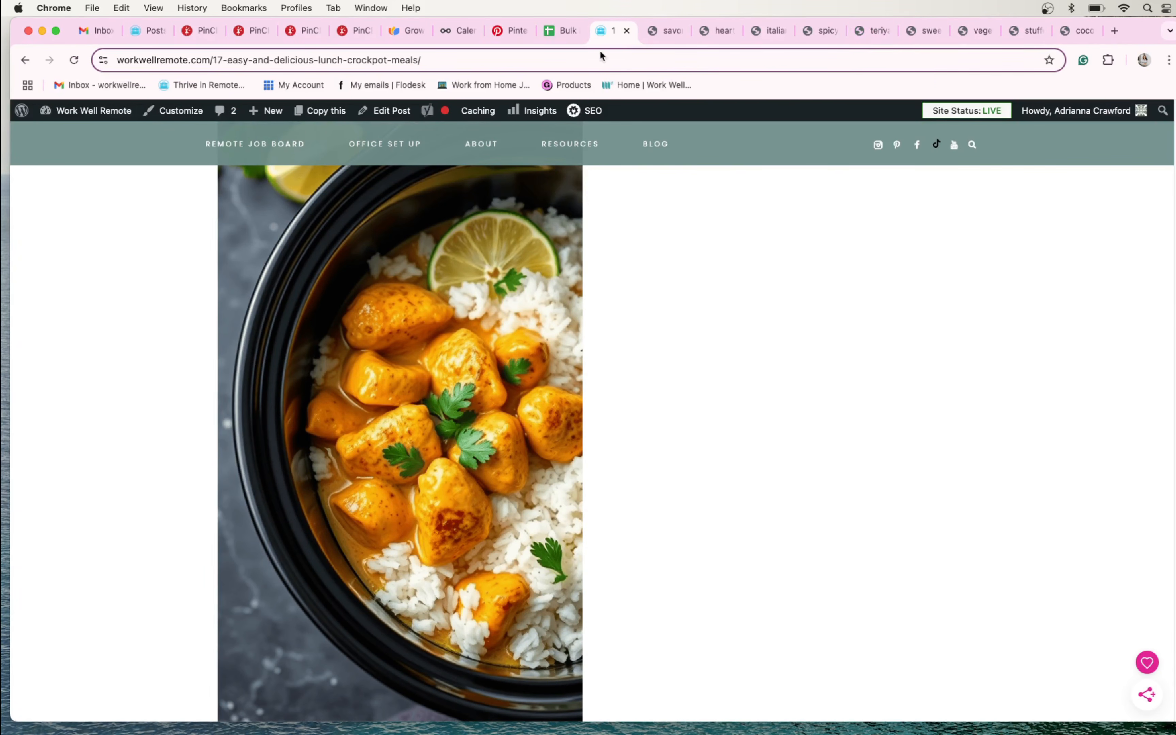
- Copy the savory_beef_stroganoff.png image address into Picture Url 1 cell E2 of the Bulk Posting sheet
left_click(656, 41)
left_click(528, 53)
key("cmd+c")
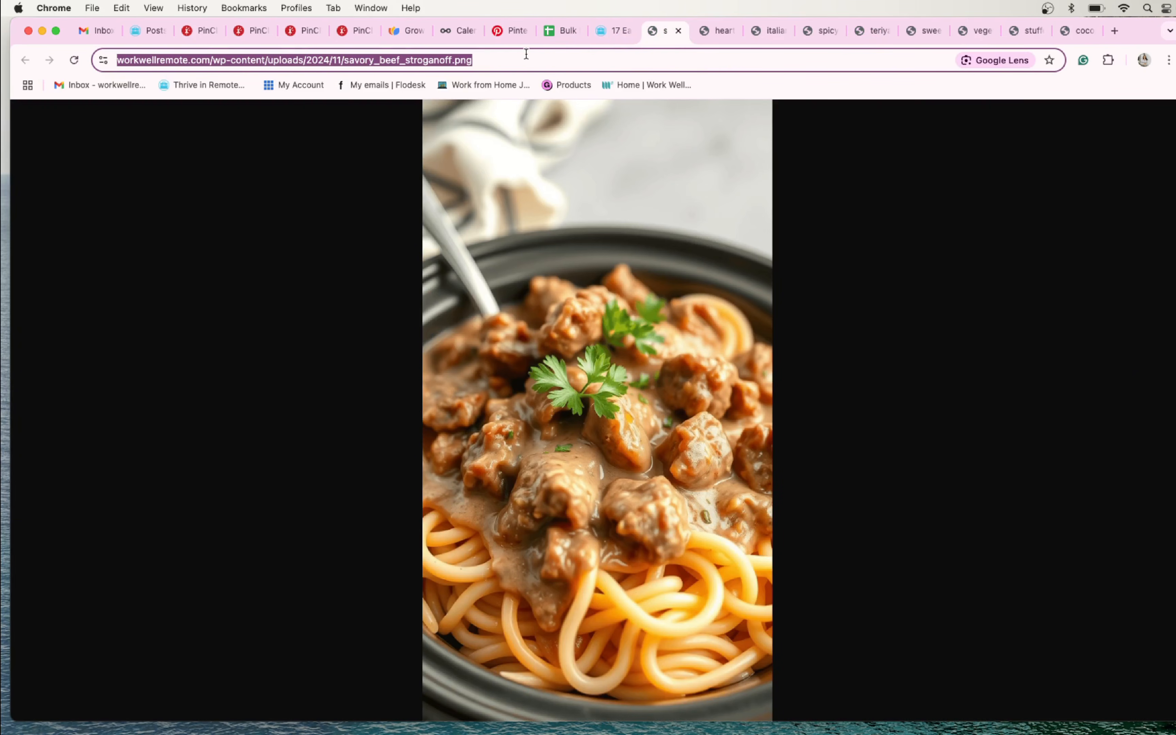
left_click(556, 32)
left_click(579, 237)
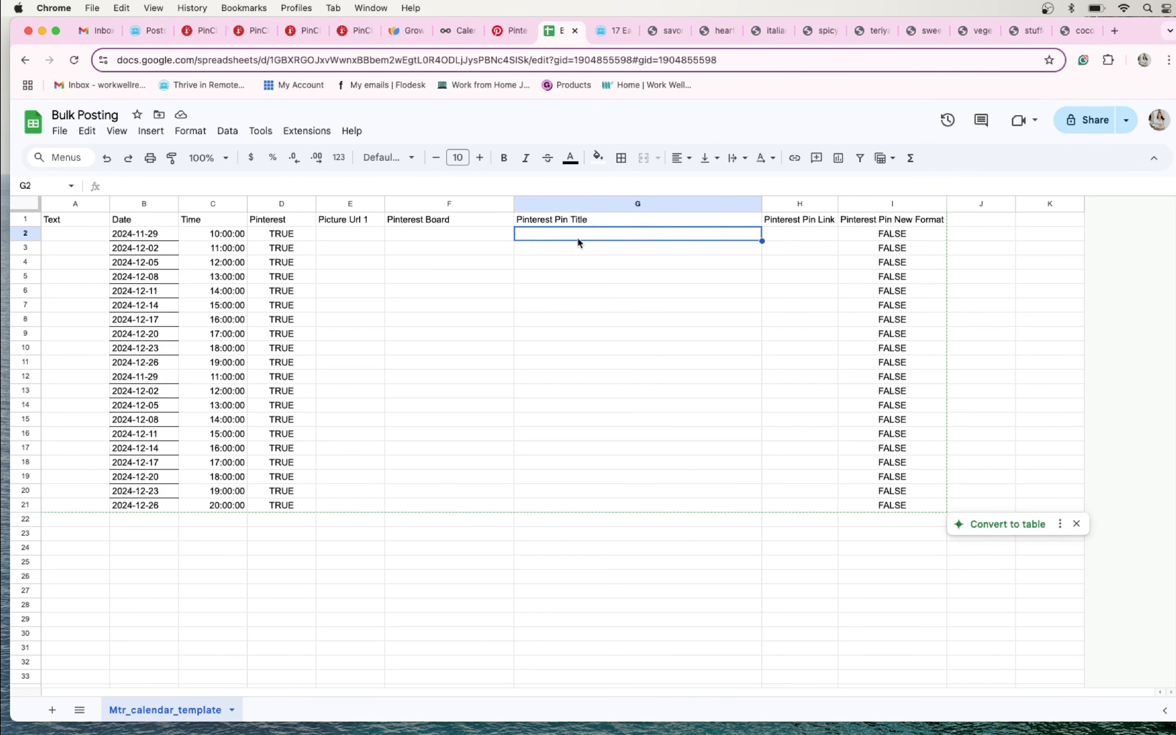
left_click(363, 229)
key("cmd+v")
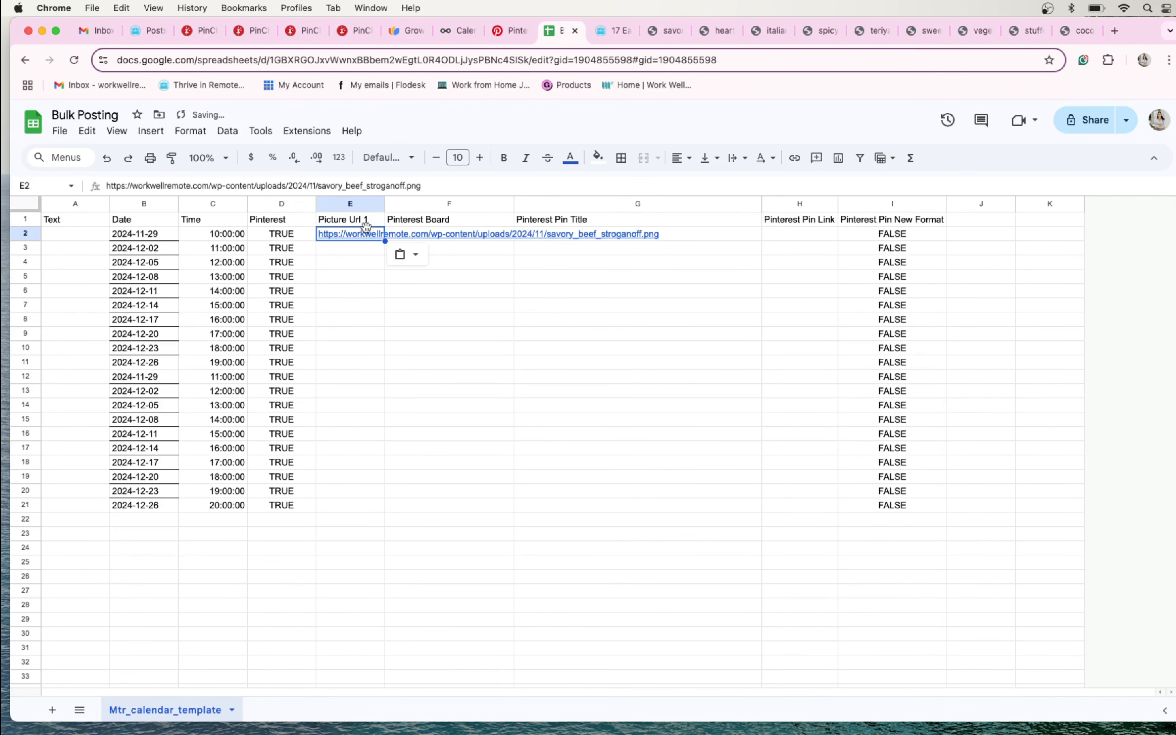
- Close the stroganoff image tab and copy the hearty_chicken_and_vegetable_stew.png address into Picture Url 1 cell E3
left_click(673, 28)
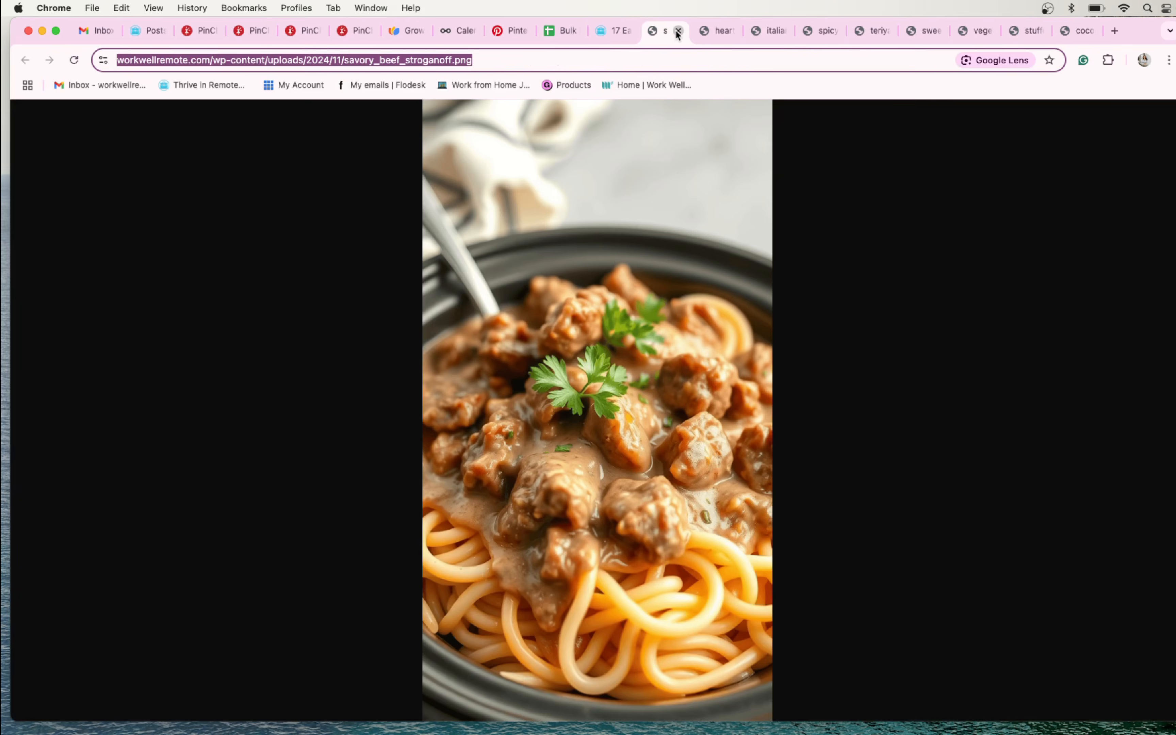
left_click(678, 31)
left_click(480, 59)
key("cmd+c")
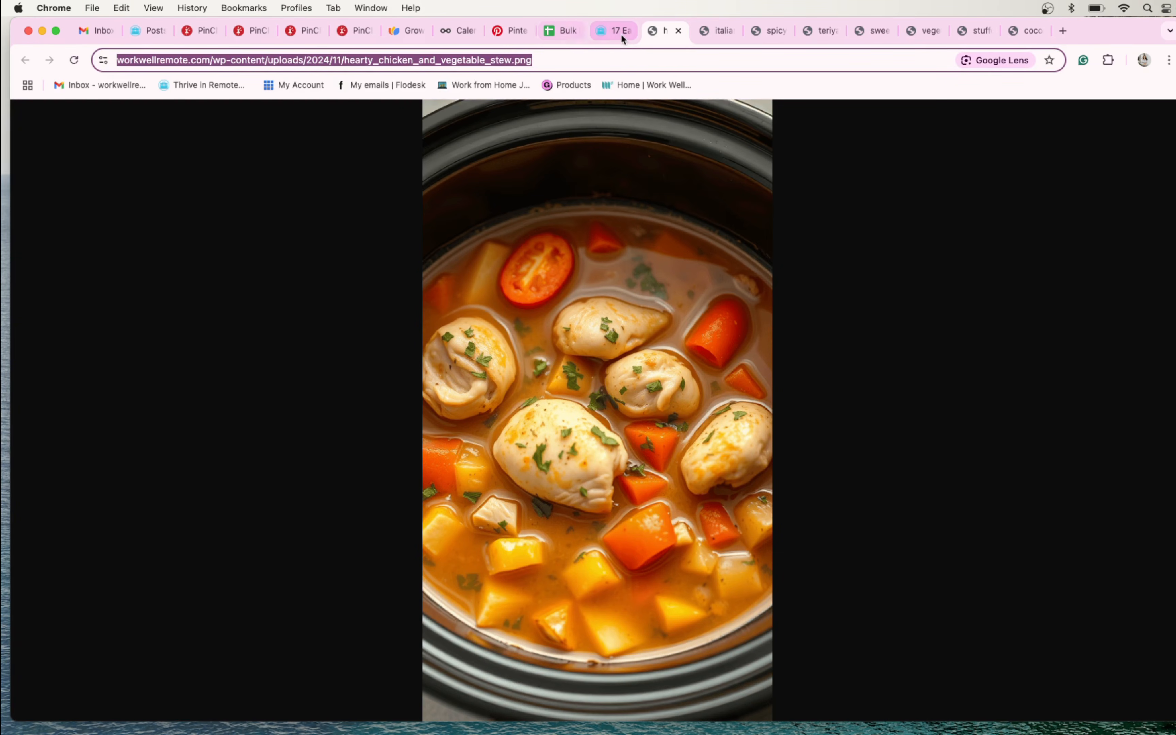
left_click(561, 30)
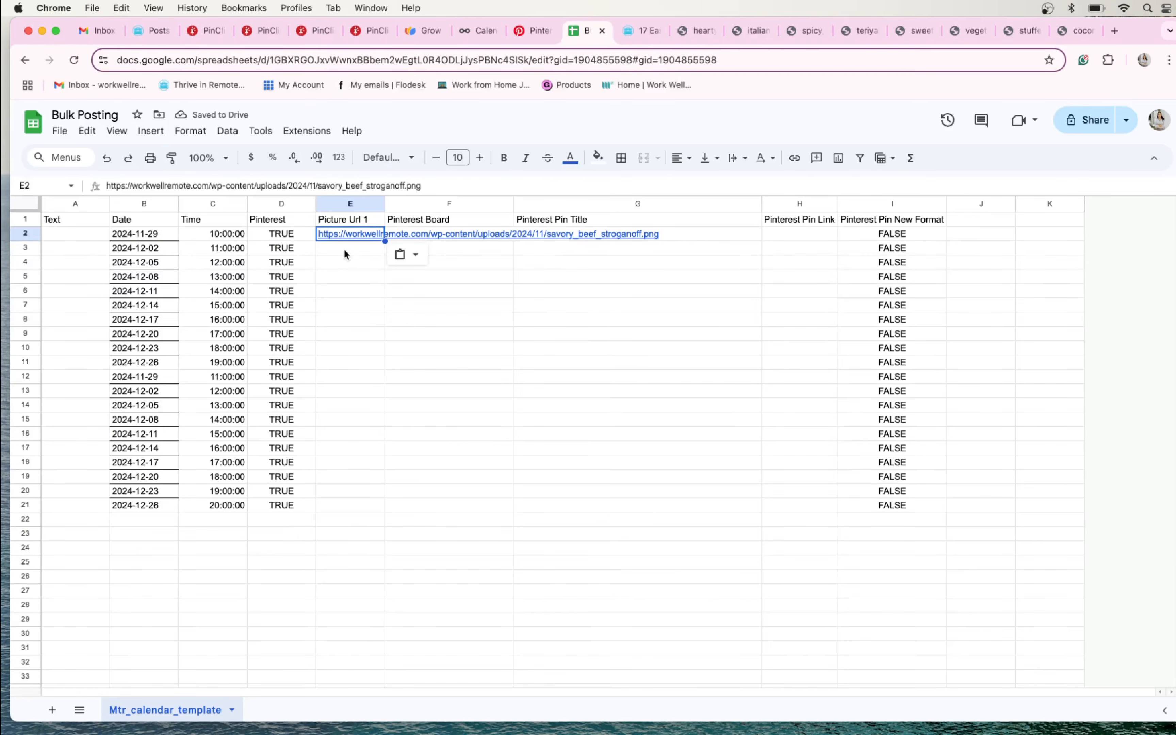
left_click(344, 249)
key("cmd+v")
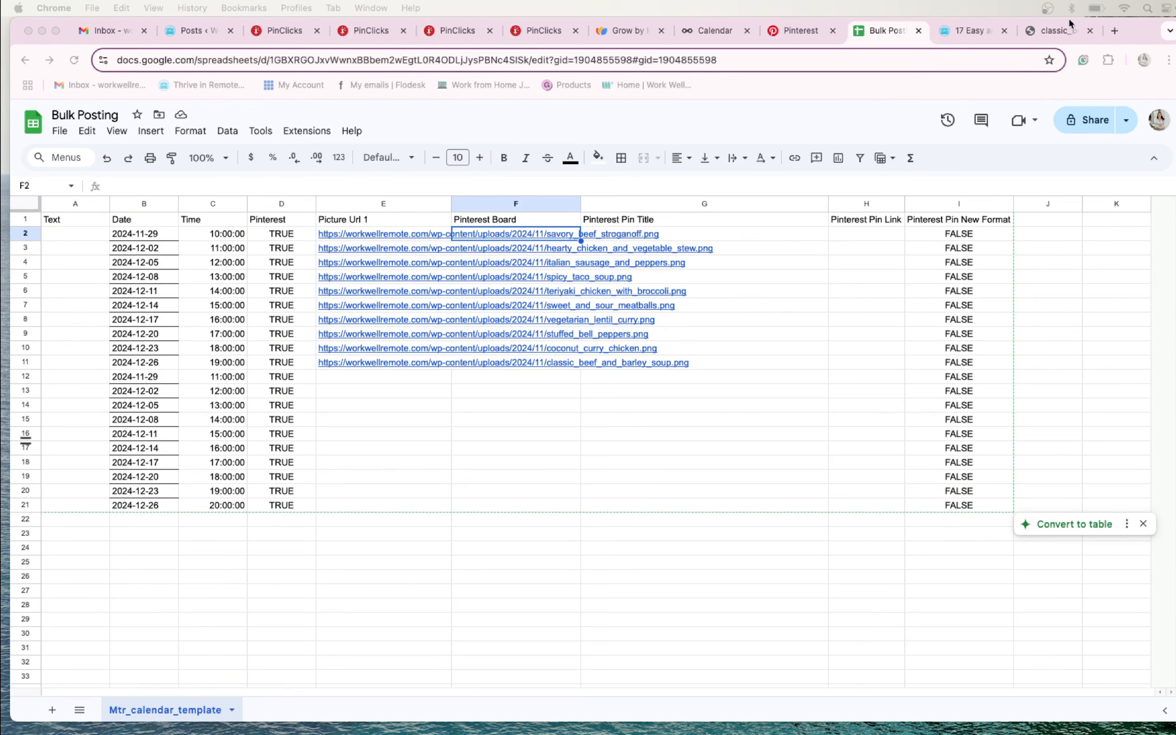
- Close the classic beef and barley soup image tab and bring up the saved boards on the WorkWellRemote Pinterest profile
left_click(1091, 31)
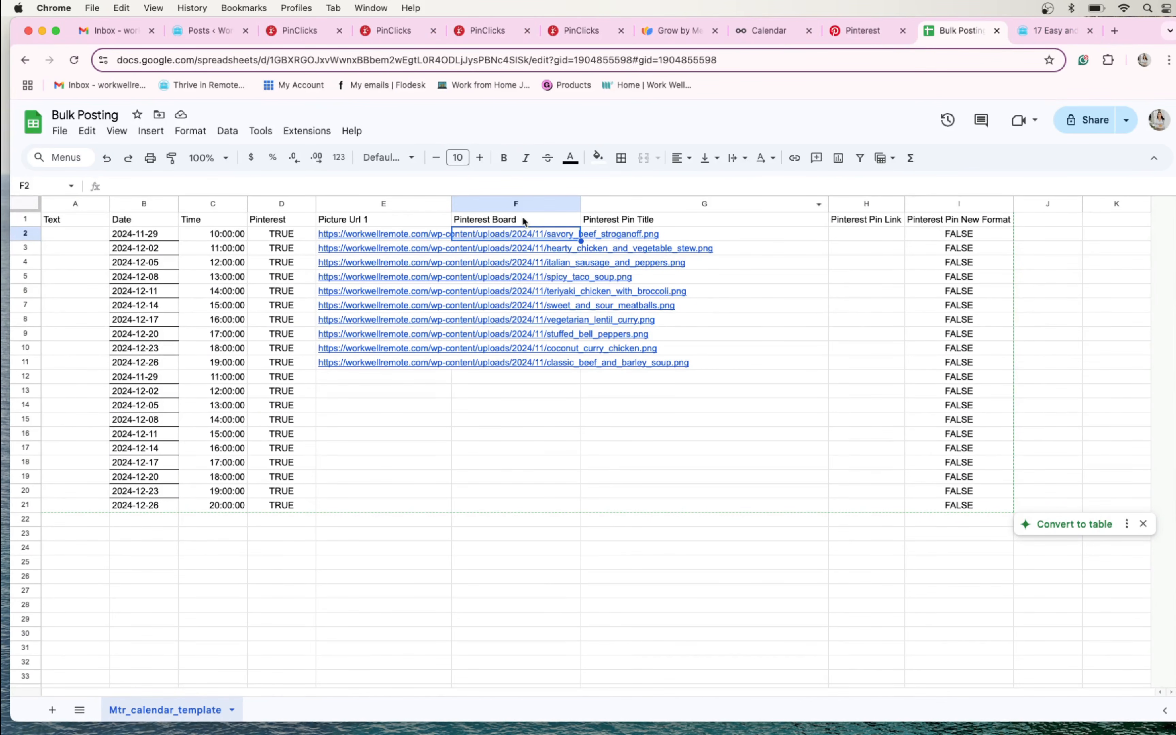
left_click(879, 30)
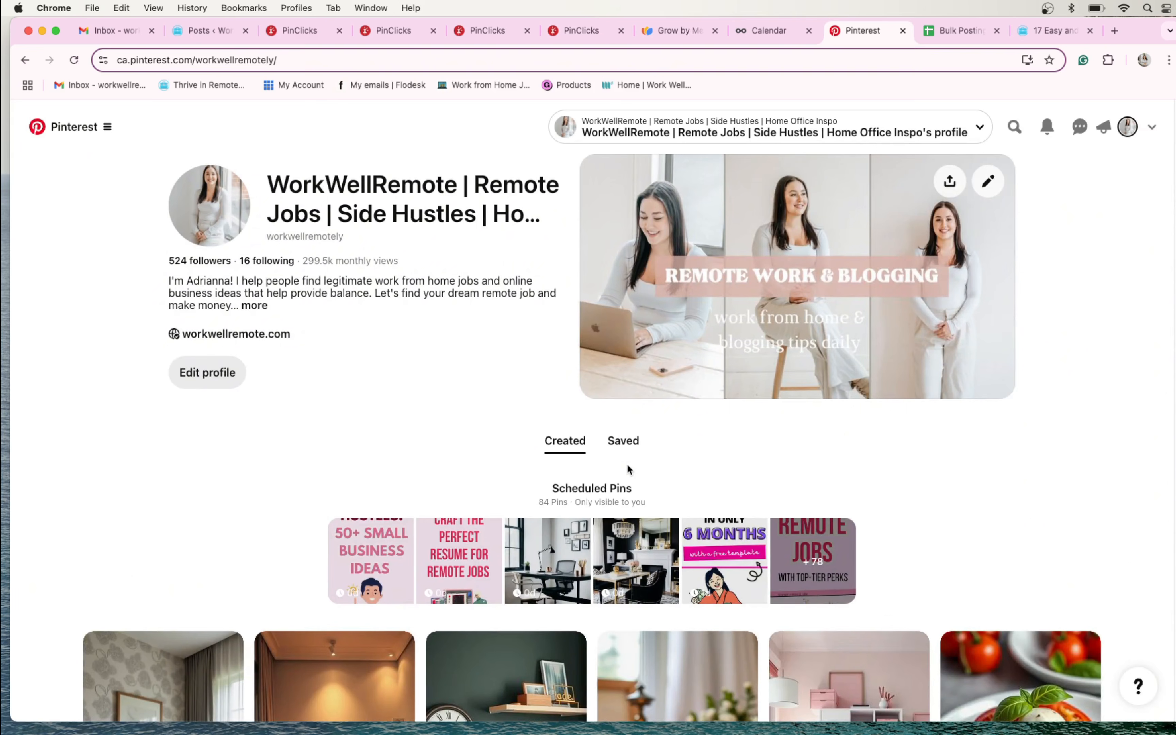
left_click(623, 443)
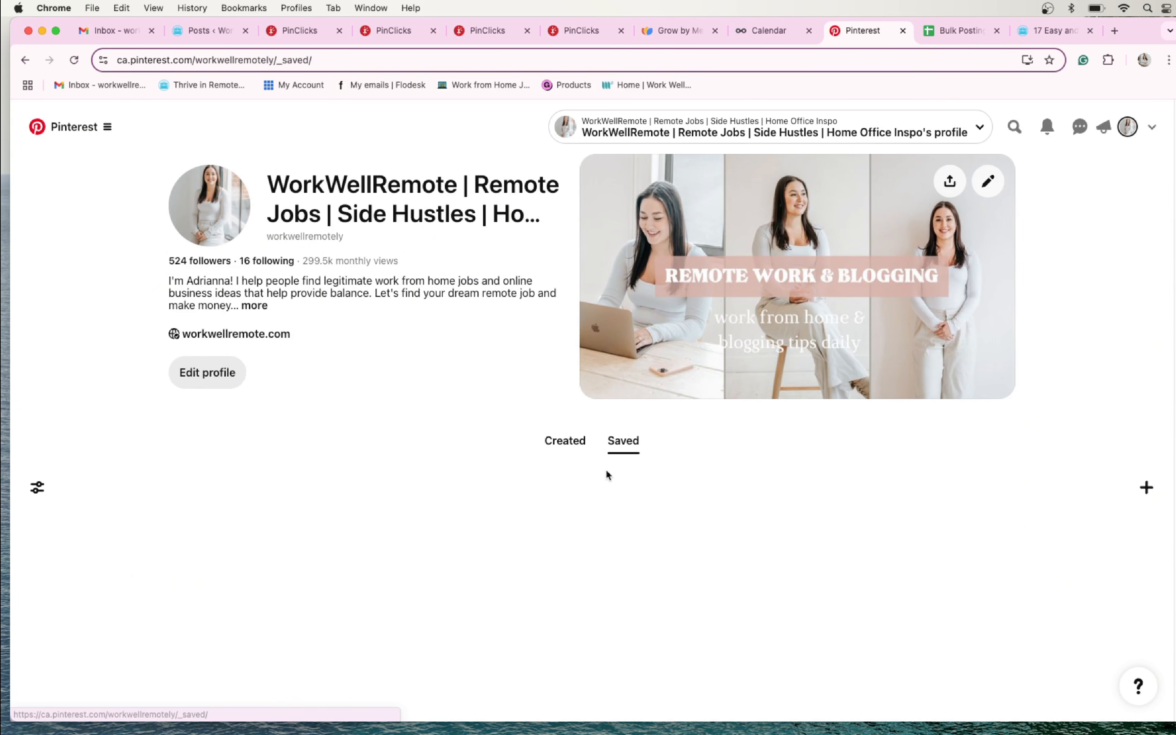
scroll(448, 453, "down", 2)
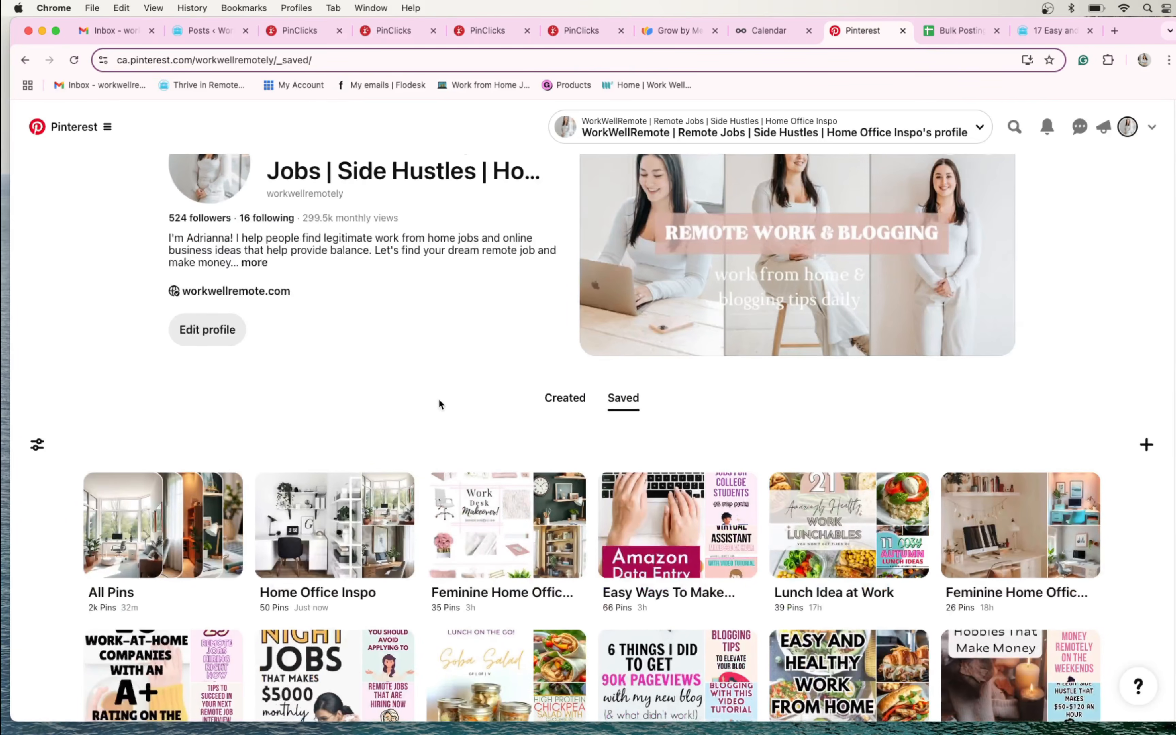
scroll(342, 214, "down", 1)
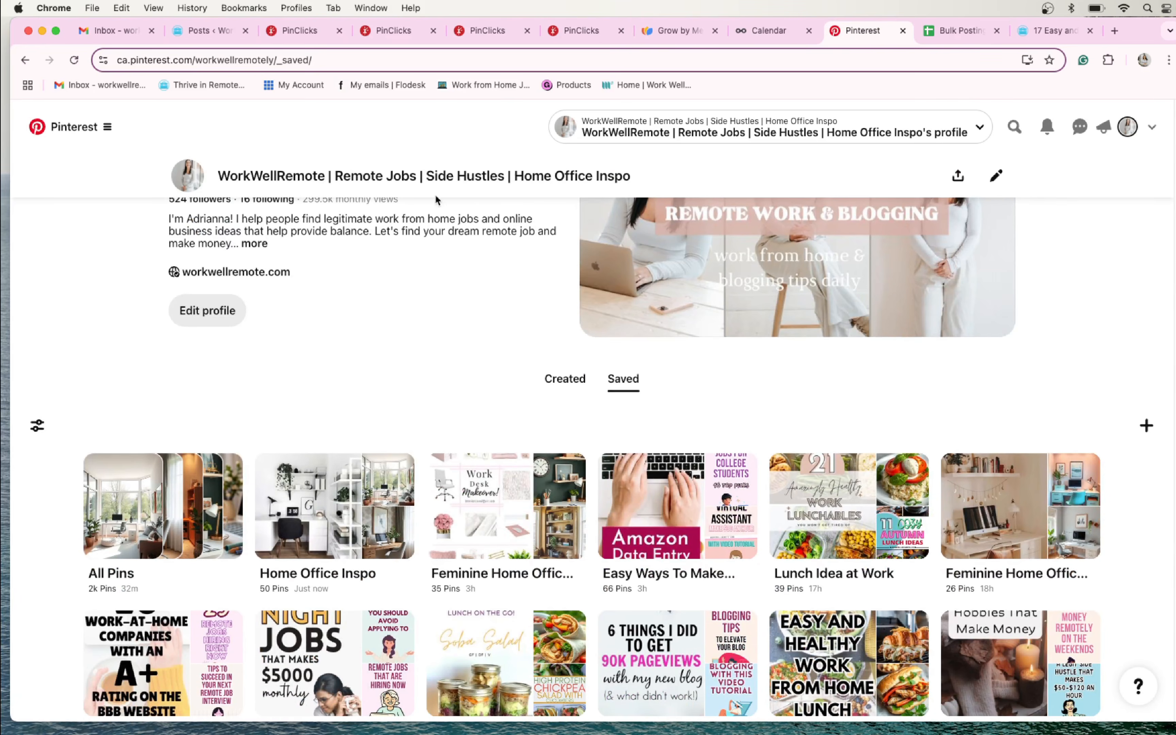
scroll(452, 372, "down", 4)
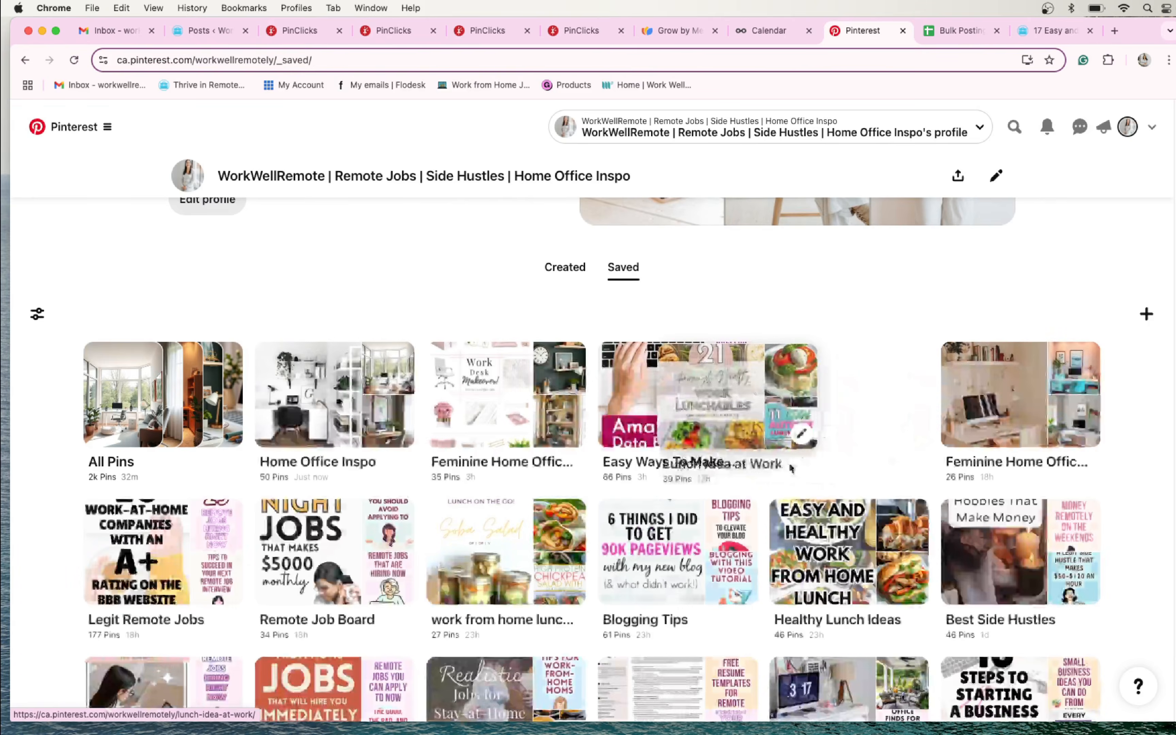
- Copy the name of the Lunch Idea at Work board into Pinterest Board cell F2 of the Bulk Posting sheet
left_click(891, 427)
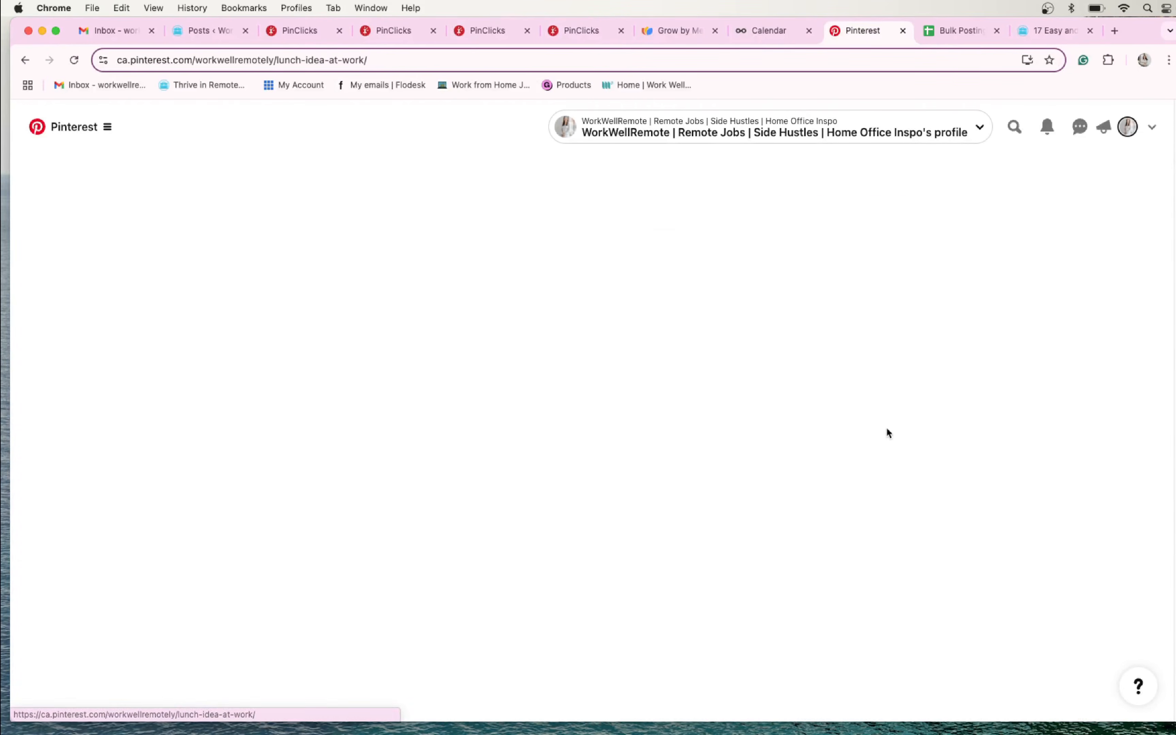
triple_click(174, 201)
key("super+c")
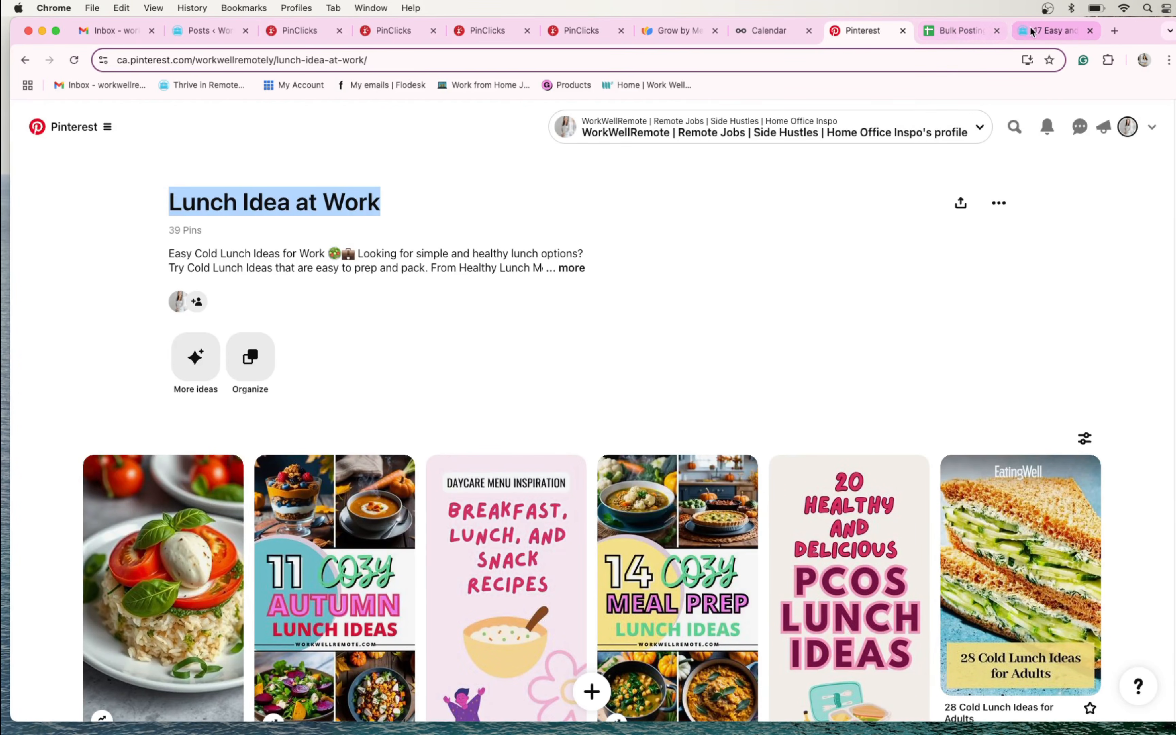
left_click(957, 27)
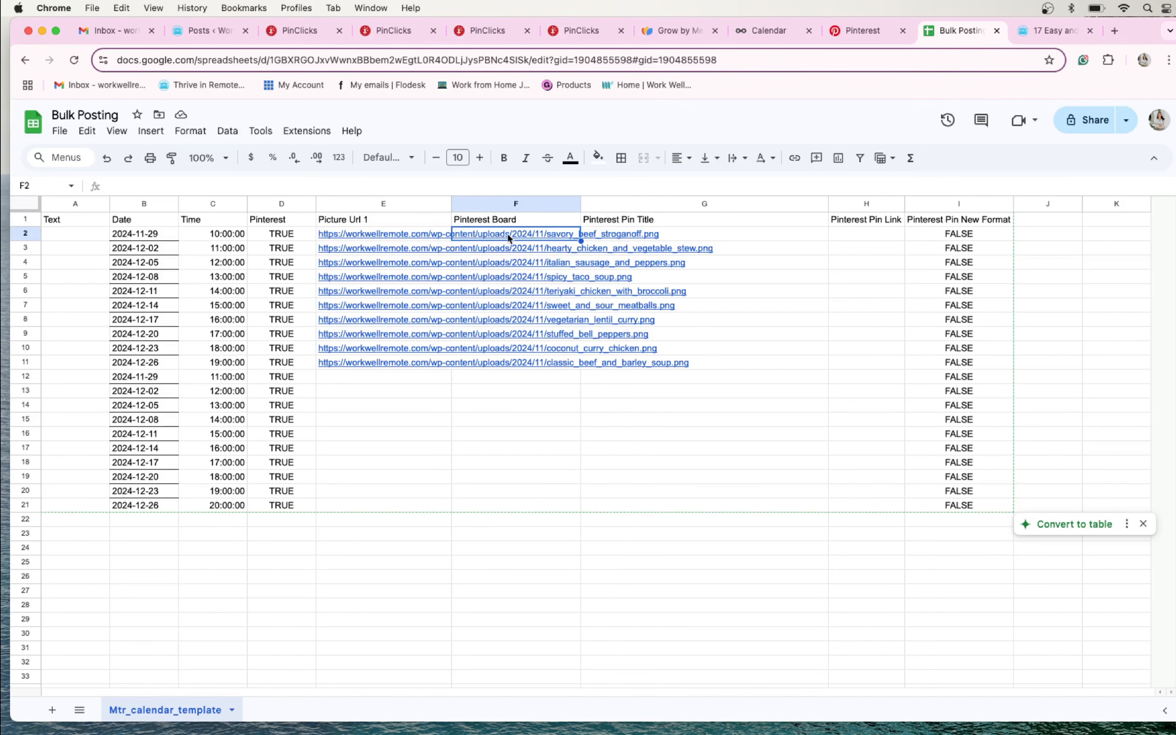
key("super+v")
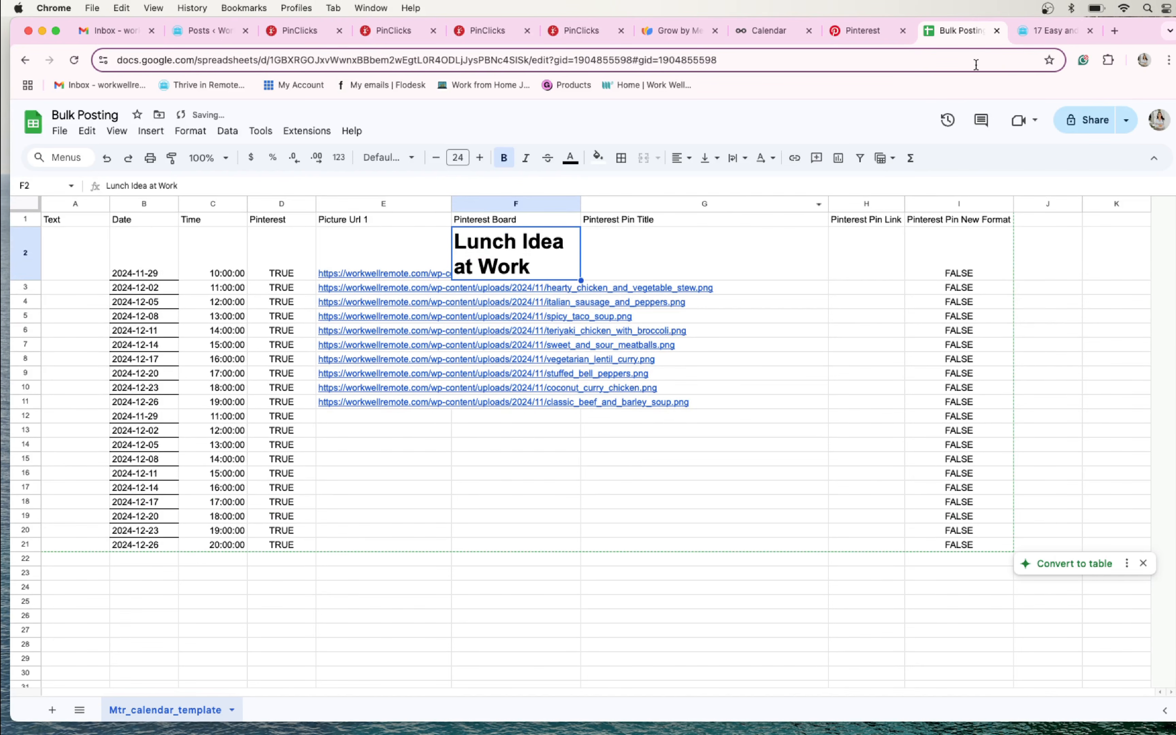
- Copy the name of the "work from home lunch ideas vegetarian" Pinterest board into Pinterest Board cell F8, beside the vegetarian lentil curry image
left_click(863, 30)
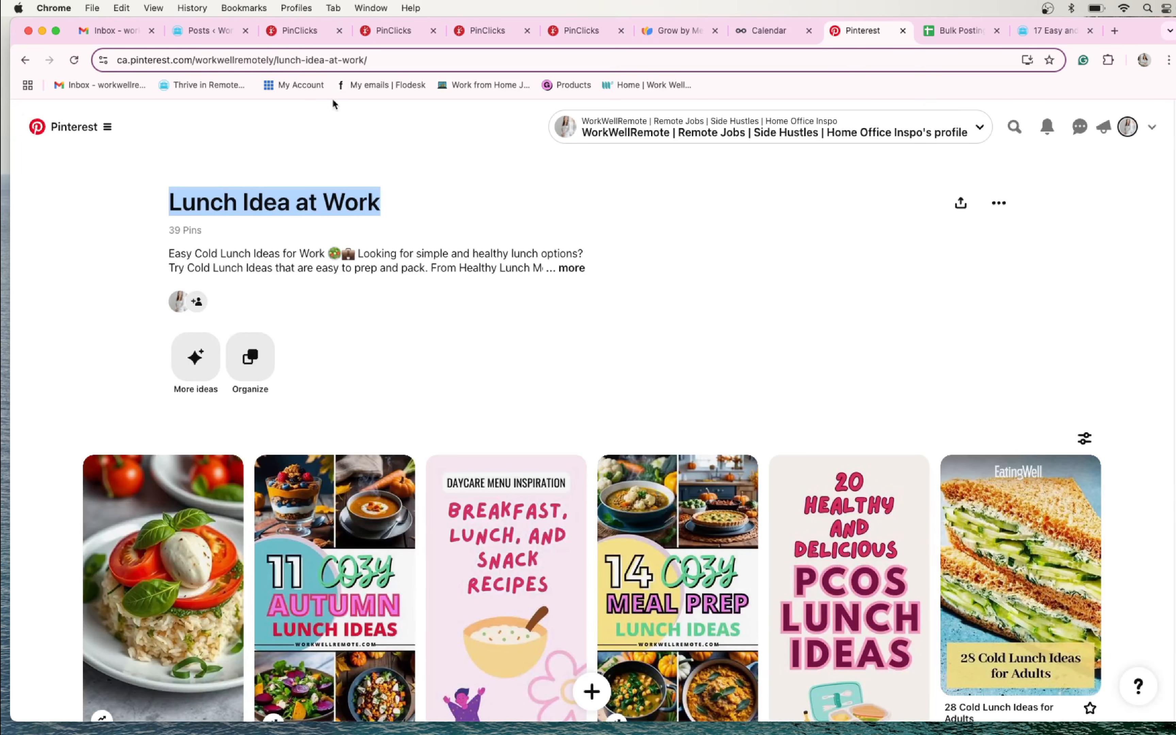
left_click(24, 60)
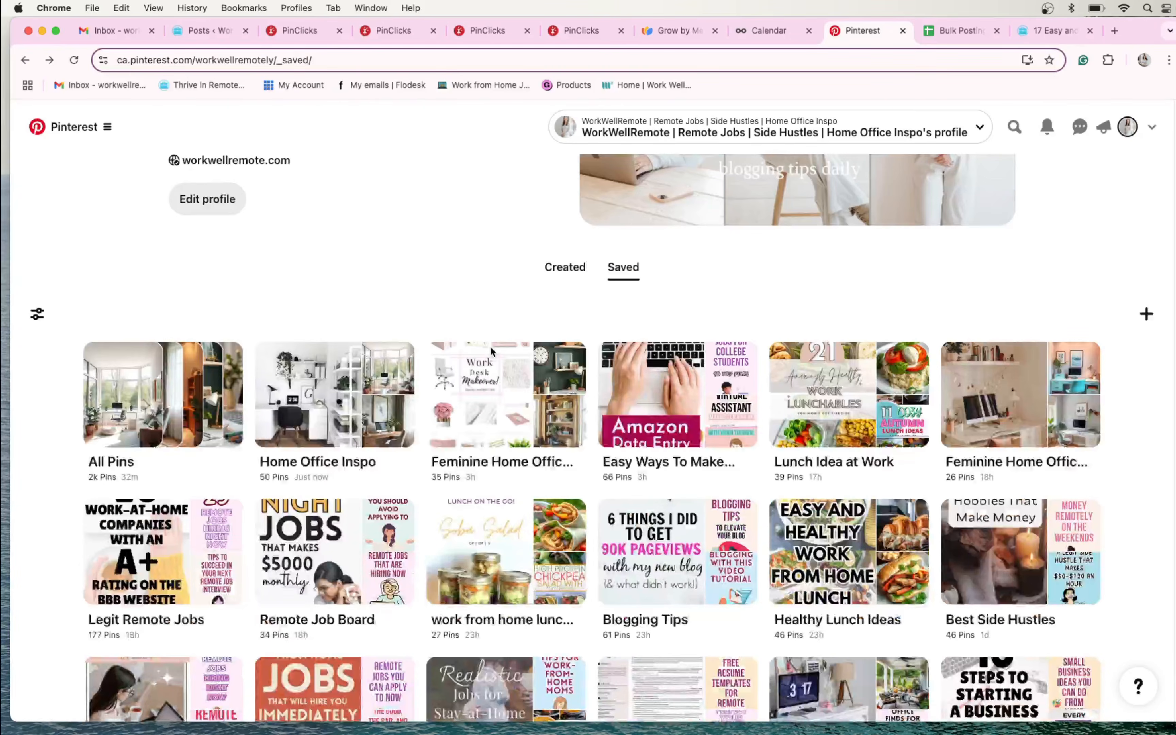
scroll(547, 372, "down", 1)
scroll(547, 372, "down", 3)
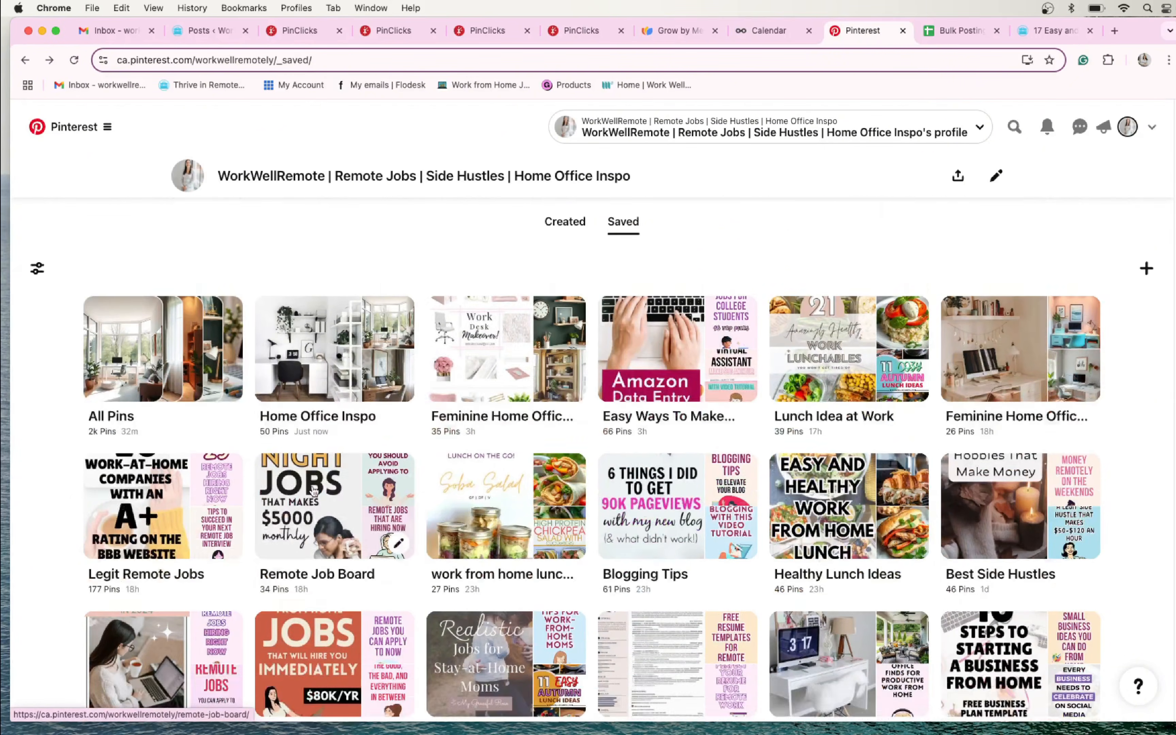
left_click(524, 444)
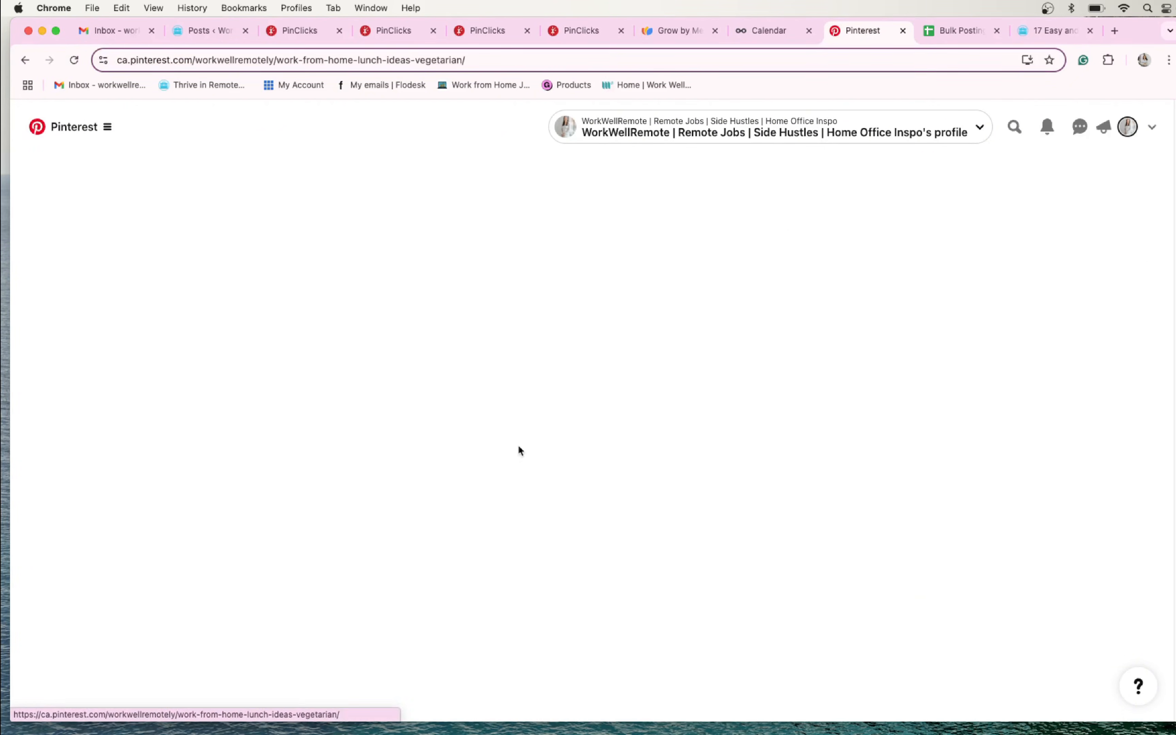
left_click_drag(323, 247, 157, 209)
key("super+c")
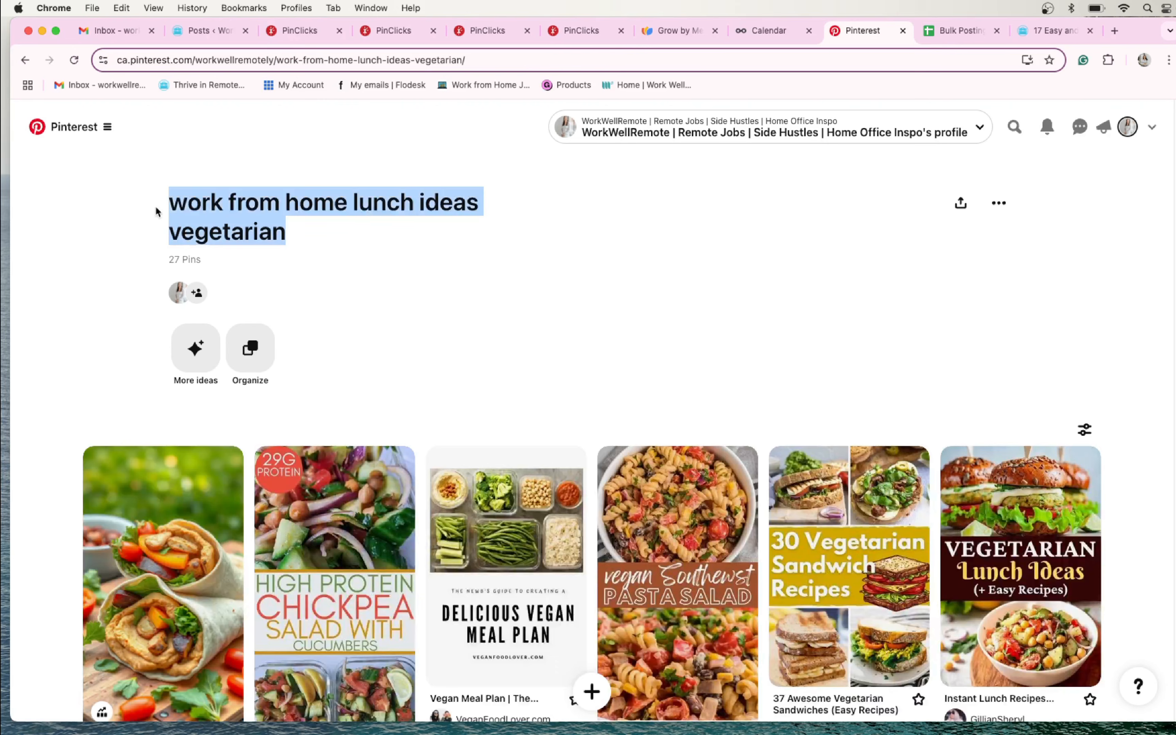
left_click(956, 38)
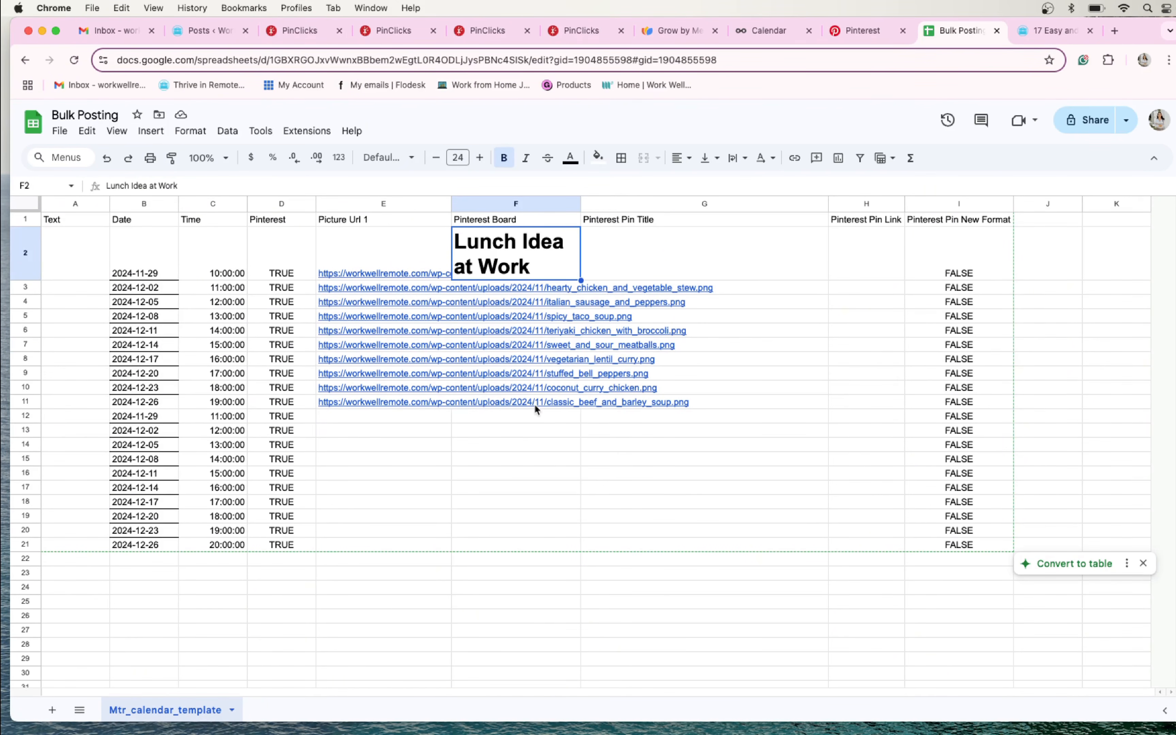
left_click(405, 359)
left_click(507, 364)
key("super+v")
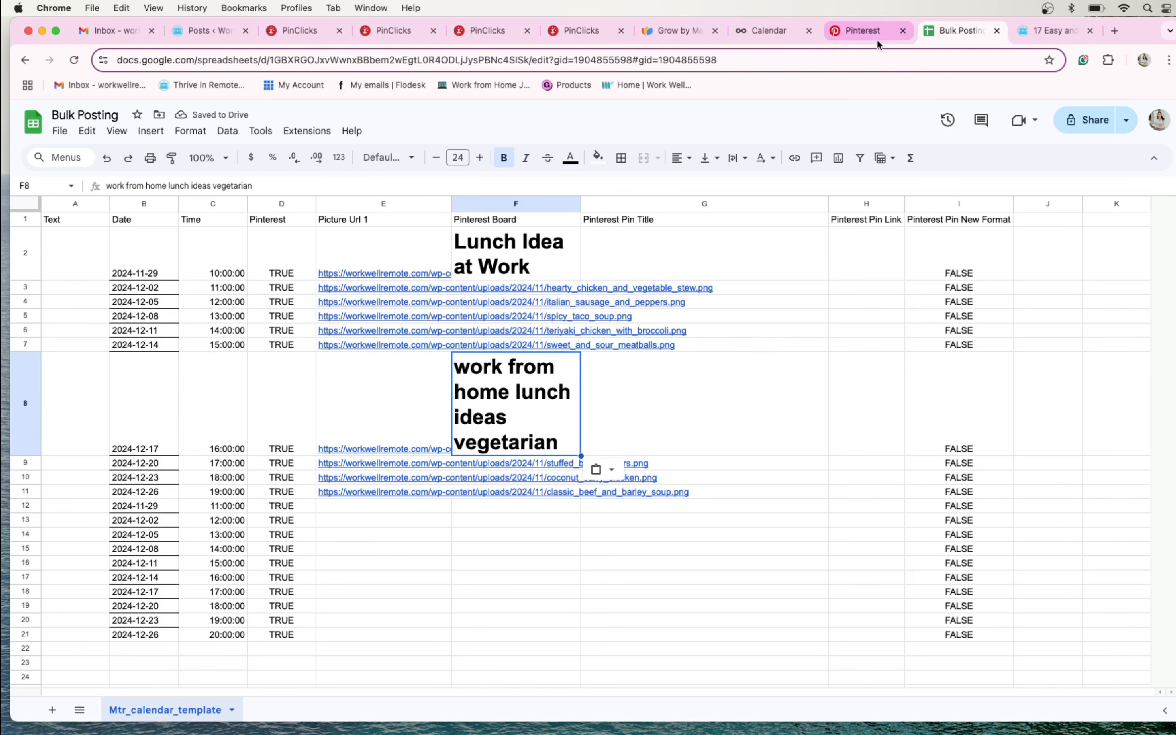
- Copy the name of the Healthy Lunch Ideas board from its Pinterest edit form into Pinterest Board cell F3
left_click(1055, 36)
left_click(870, 31)
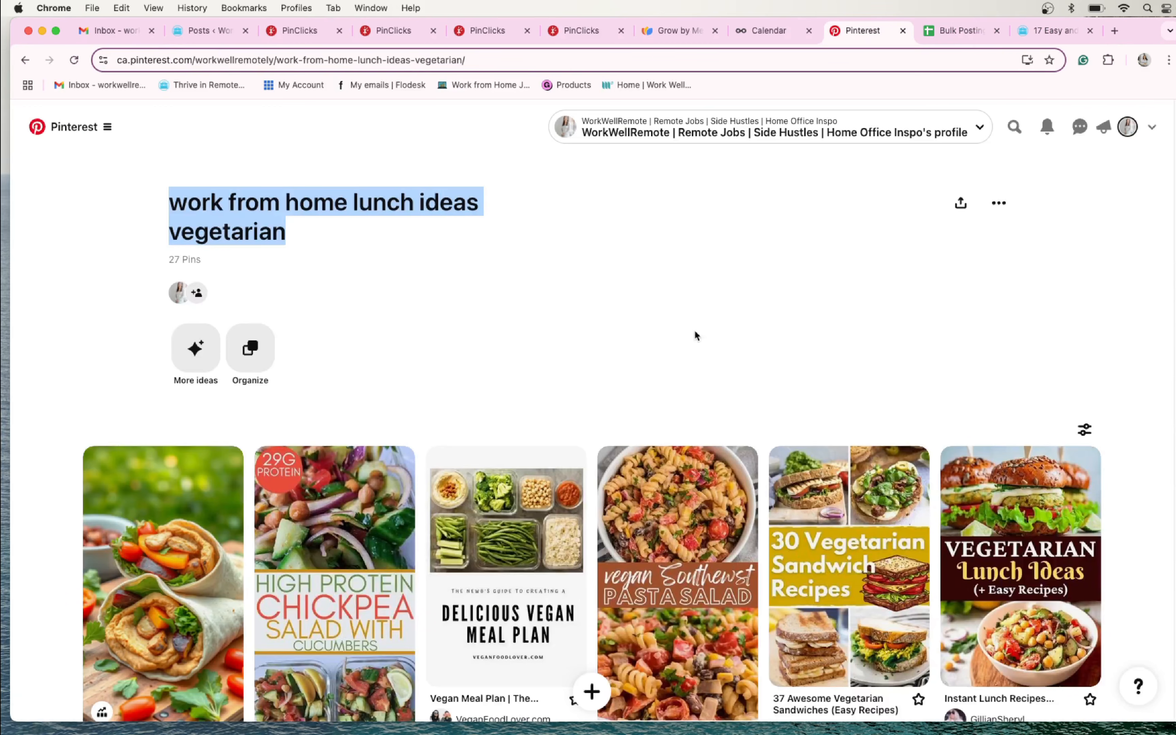
left_click(25, 60)
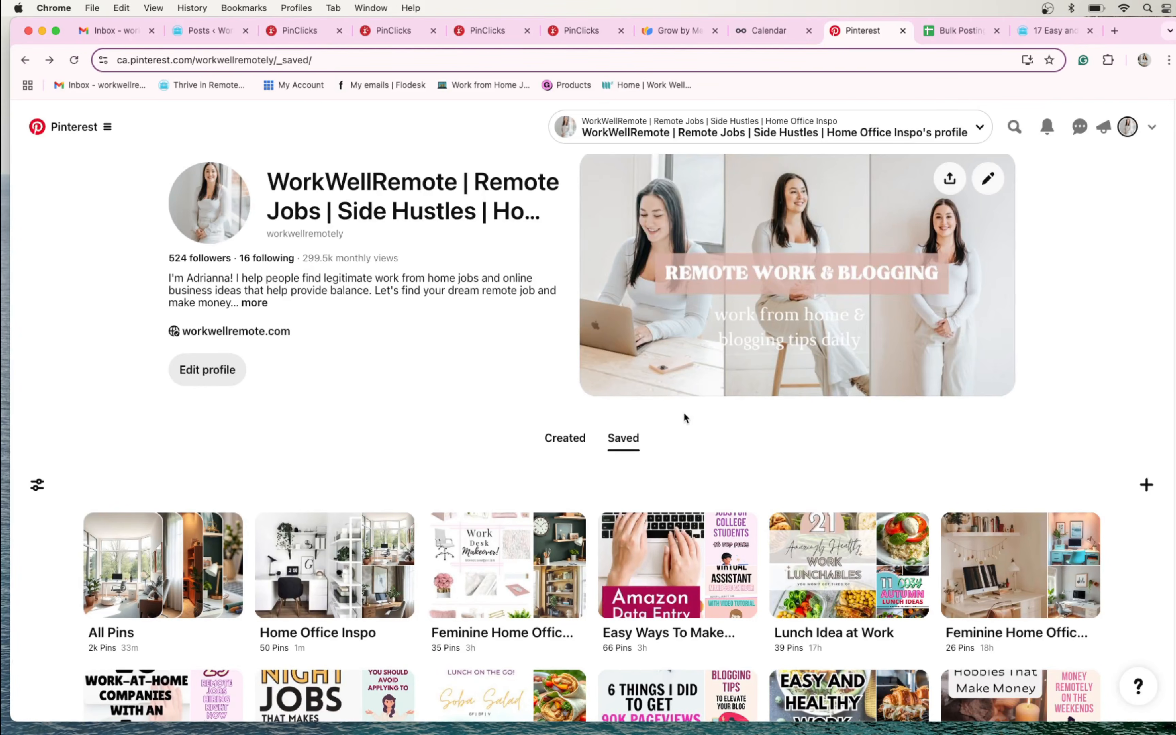
scroll(684, 416, "down", 5)
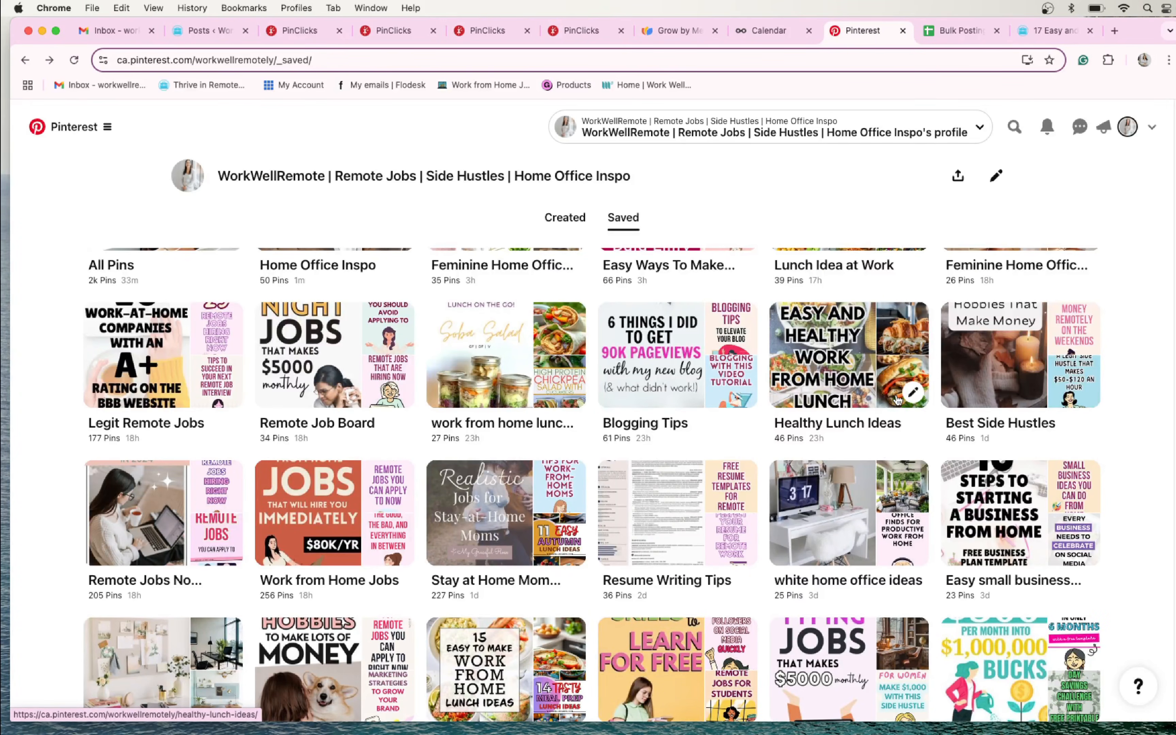
left_click(912, 393)
left_click_drag(552, 377, 446, 378)
key("super+c")
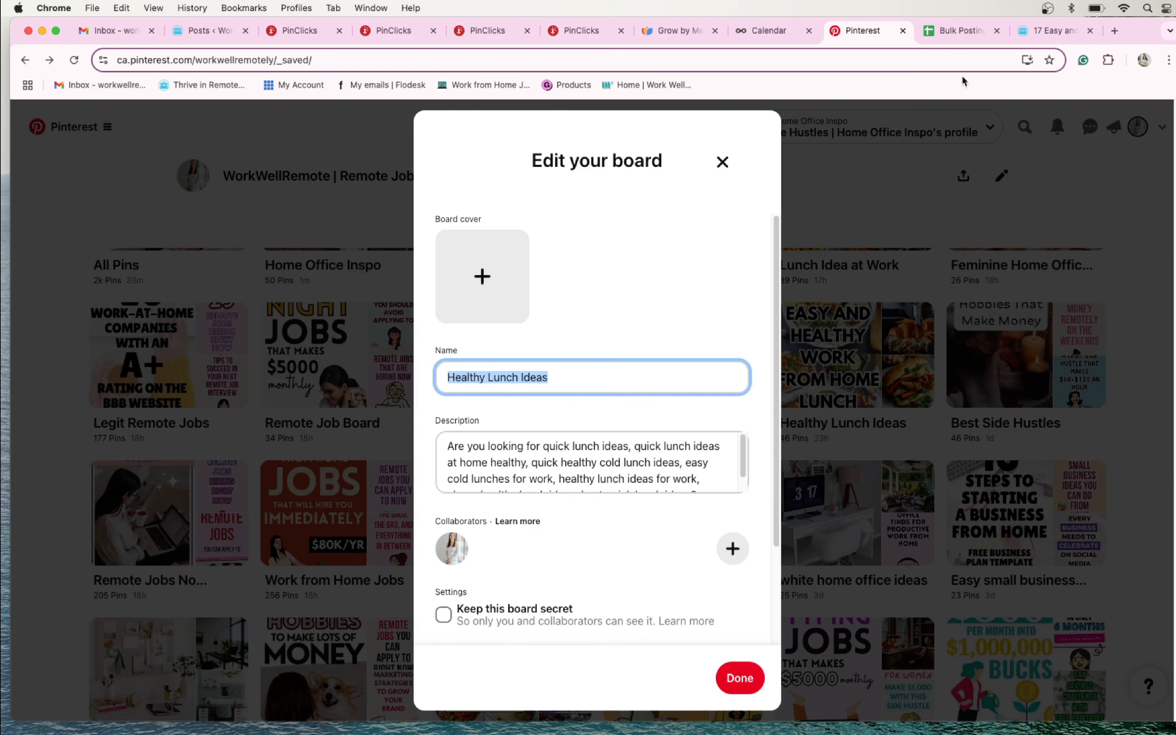
left_click(986, 37)
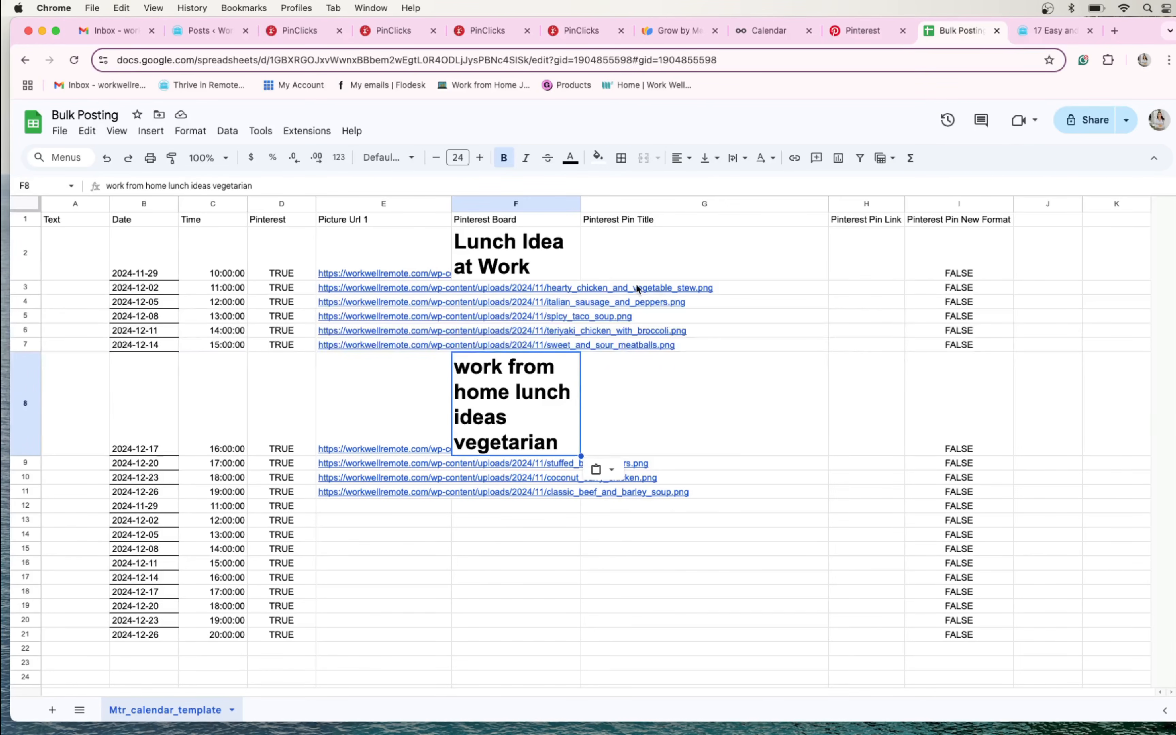
left_click(522, 288)
key("super+v")
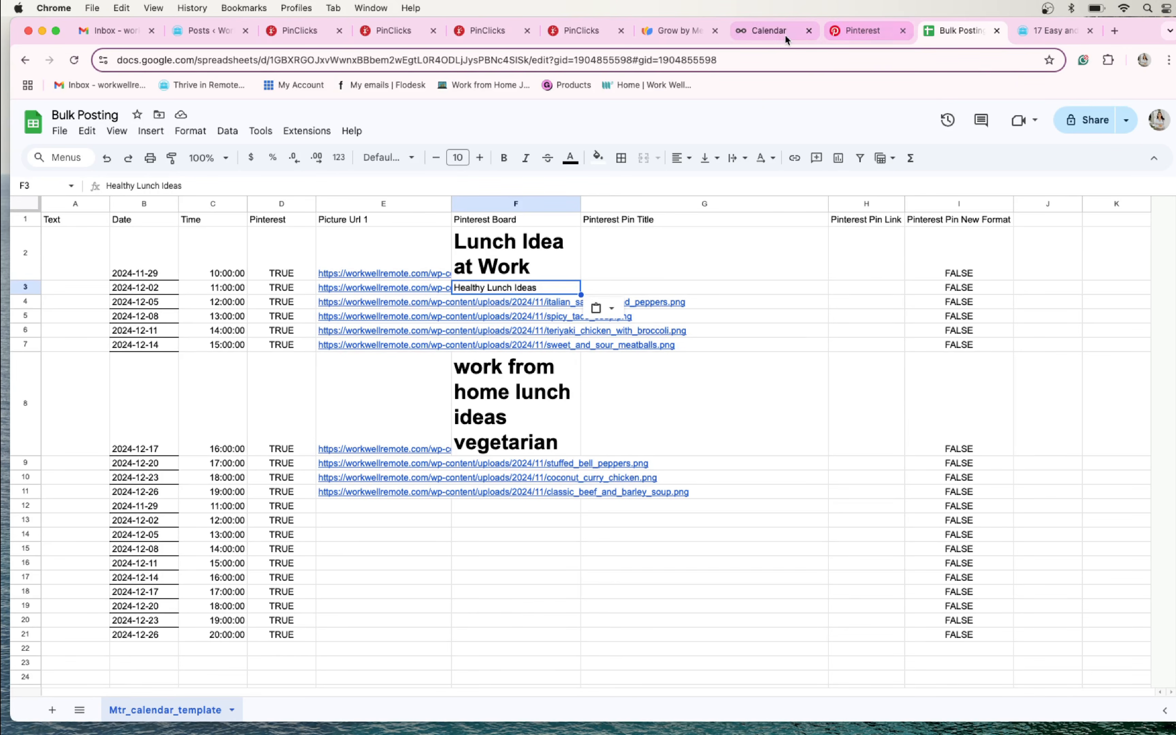
- Close the Healthy Lunch Ideas edit form on Pinterest and copy the Work From Home Lunches board name into Pinterest Board cell F4
left_click(833, 33)
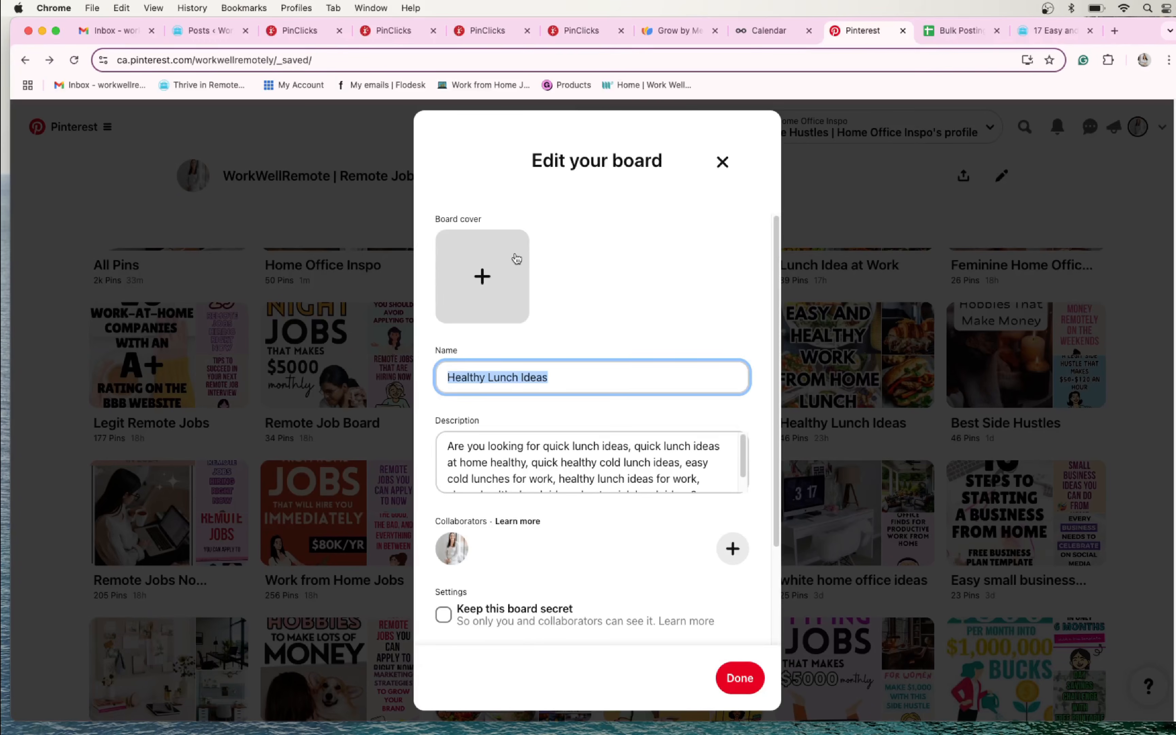
left_click(723, 162)
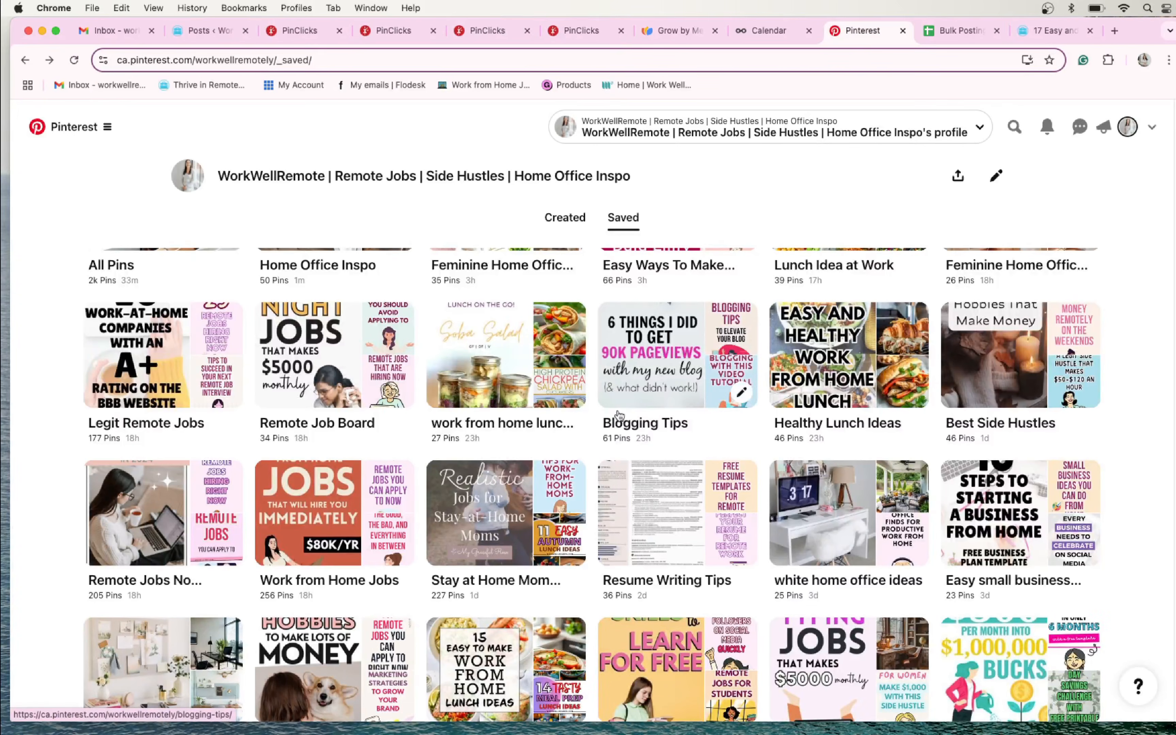
scroll(571, 412, "down", 3)
scroll(571, 412, "down", 3)
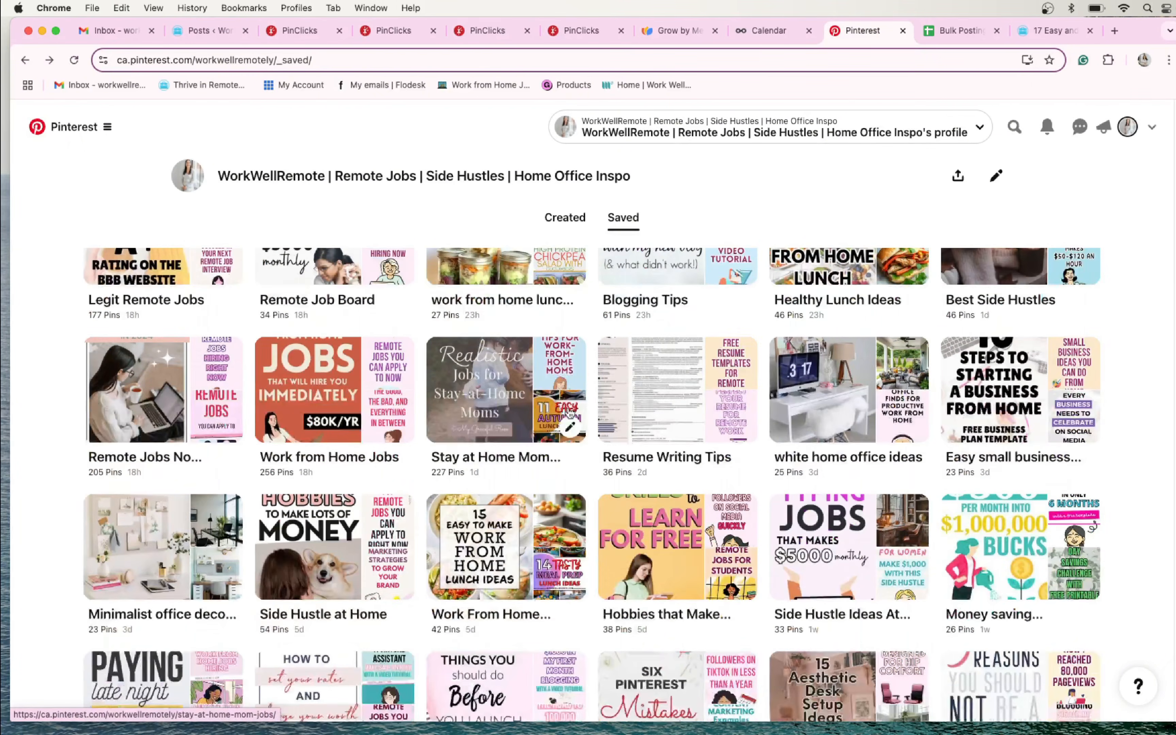
scroll(571, 412, "down", 2)
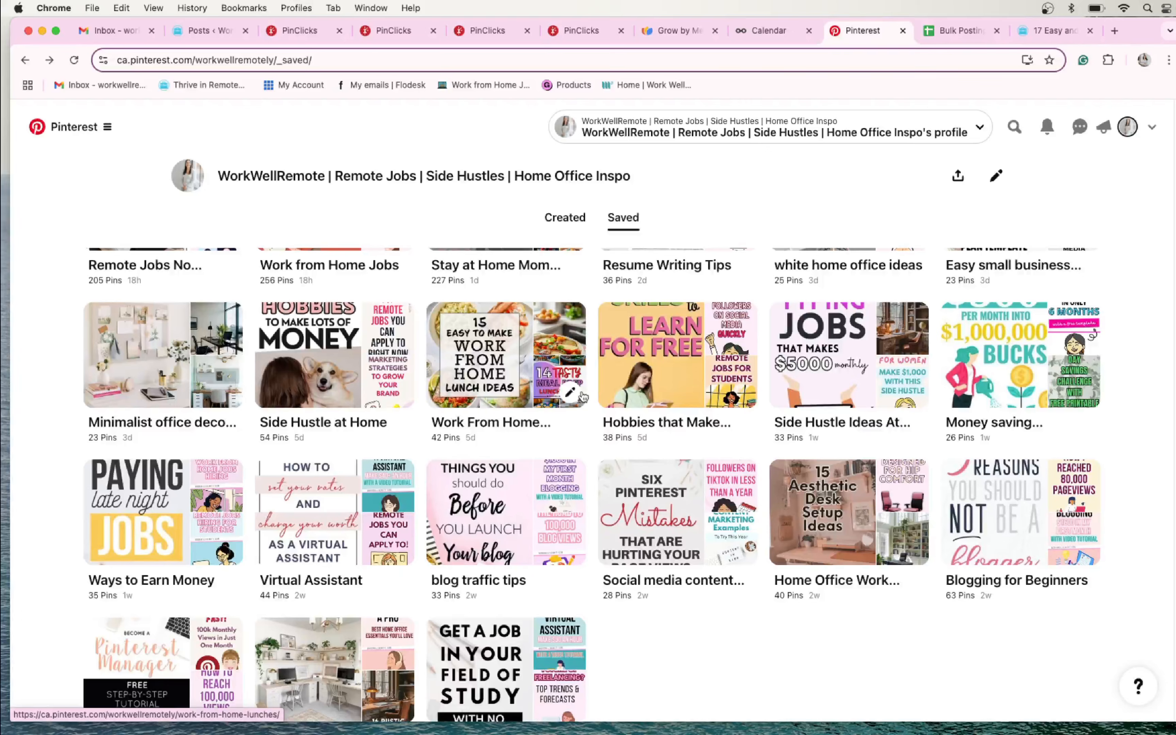
left_click(572, 394)
triple_click(599, 386)
key("super+c")
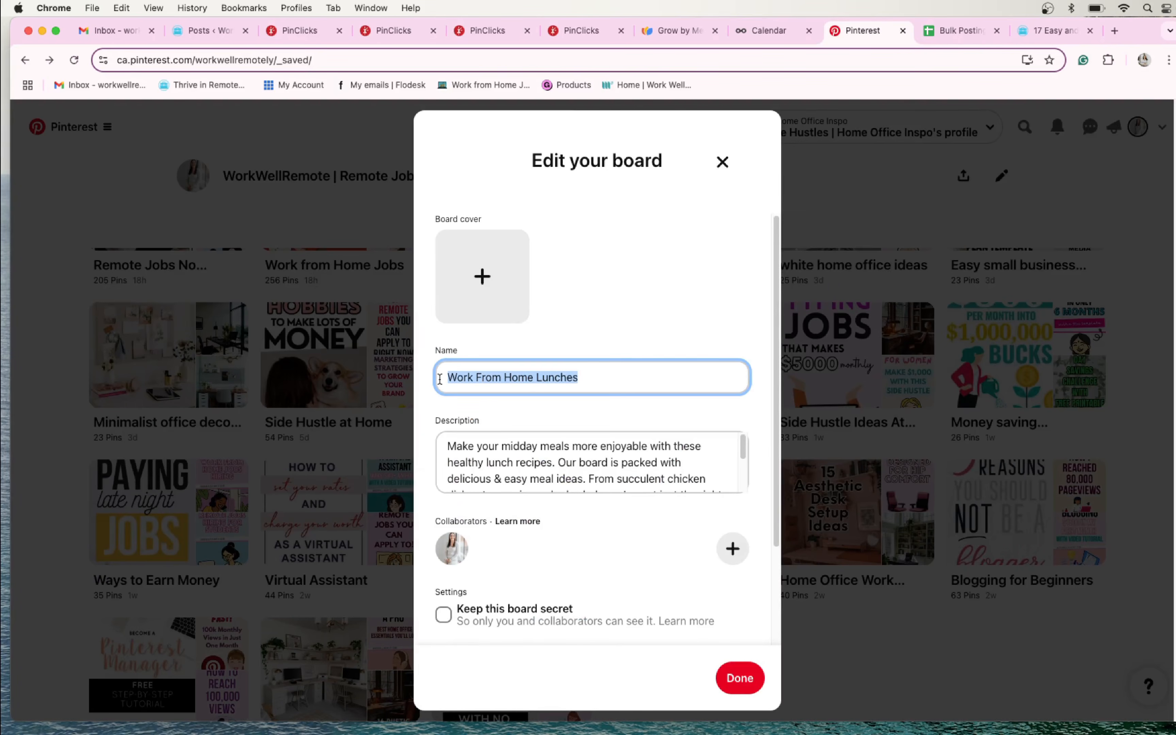
left_click(960, 30)
key("super+v")
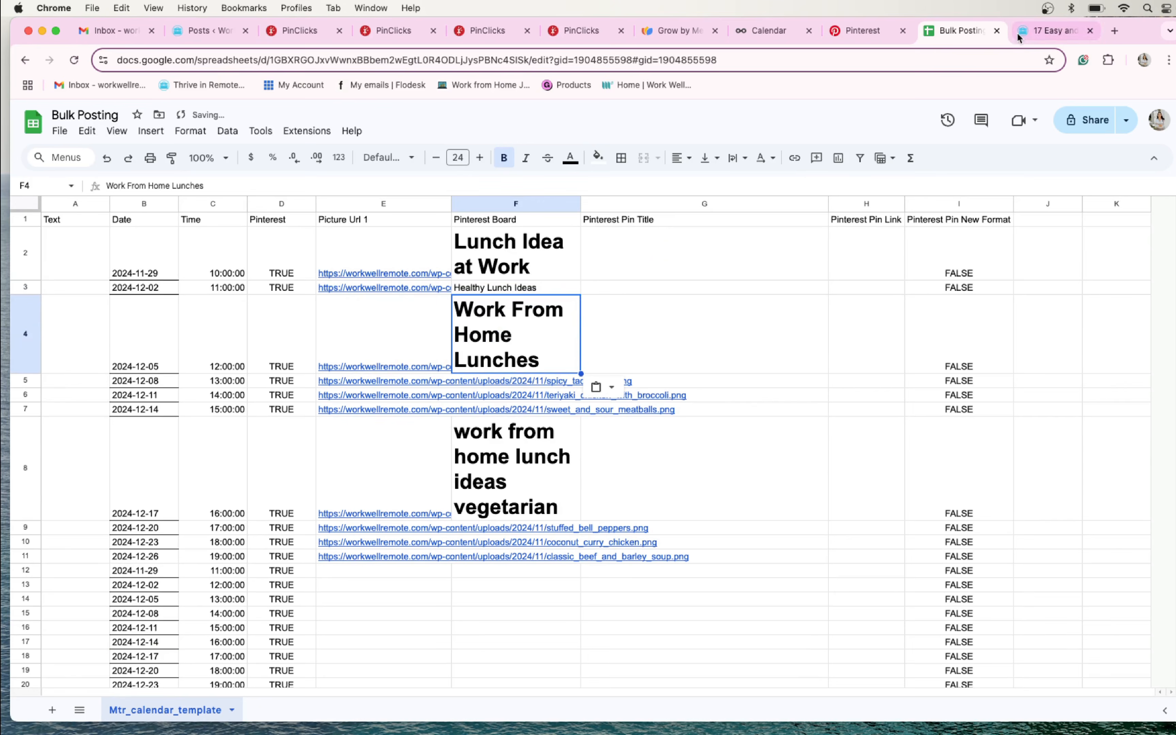
- Check the remaining saved boards on the Pinterest profile for more lunch boards and return to the Bulk Posting sheet
left_click(868, 30)
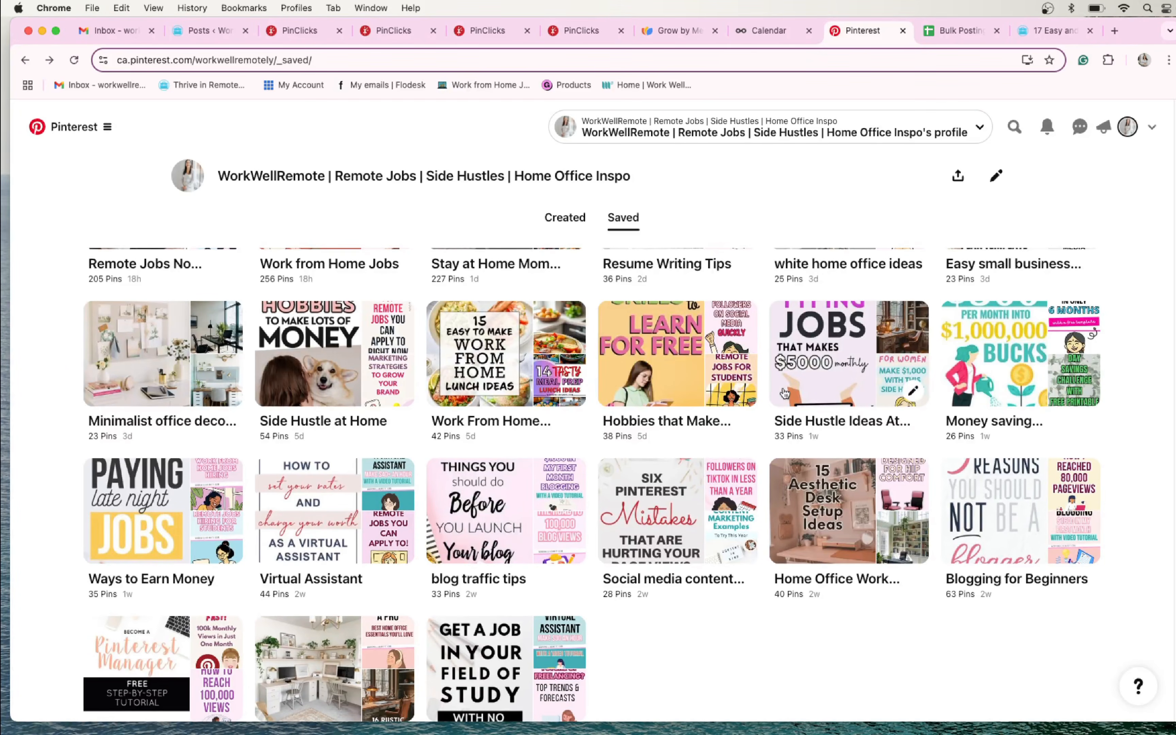
scroll(785, 393, "down", 2)
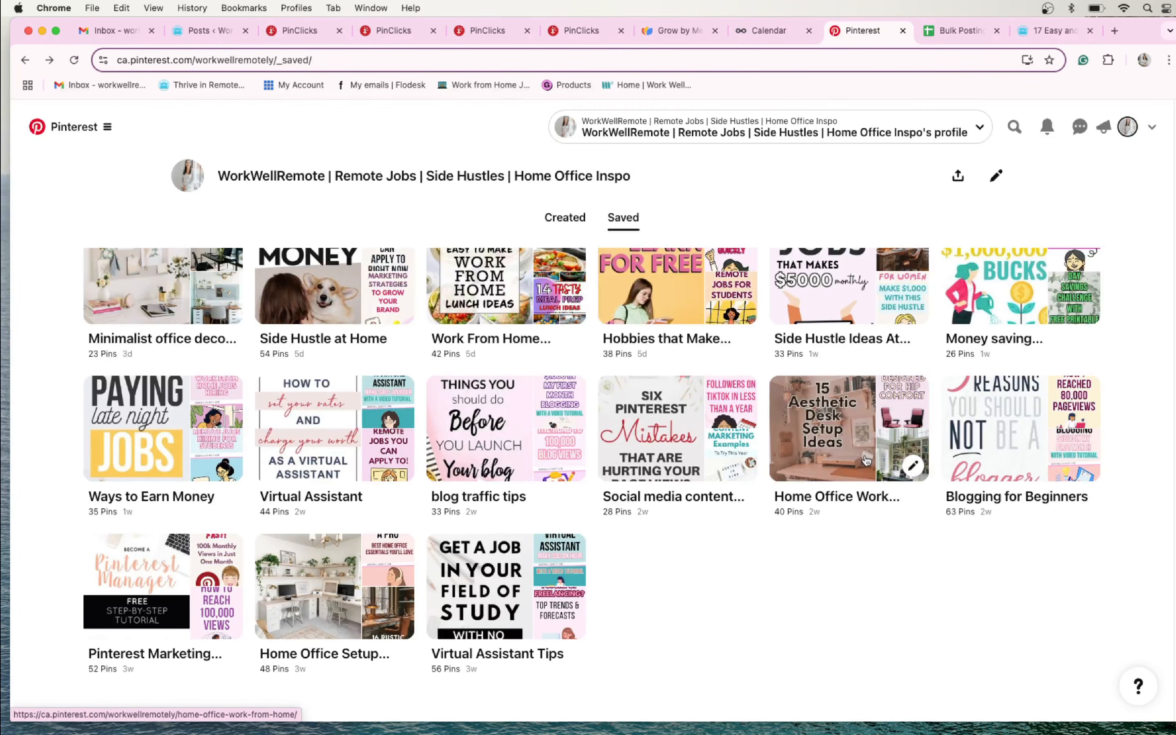
left_click(565, 441)
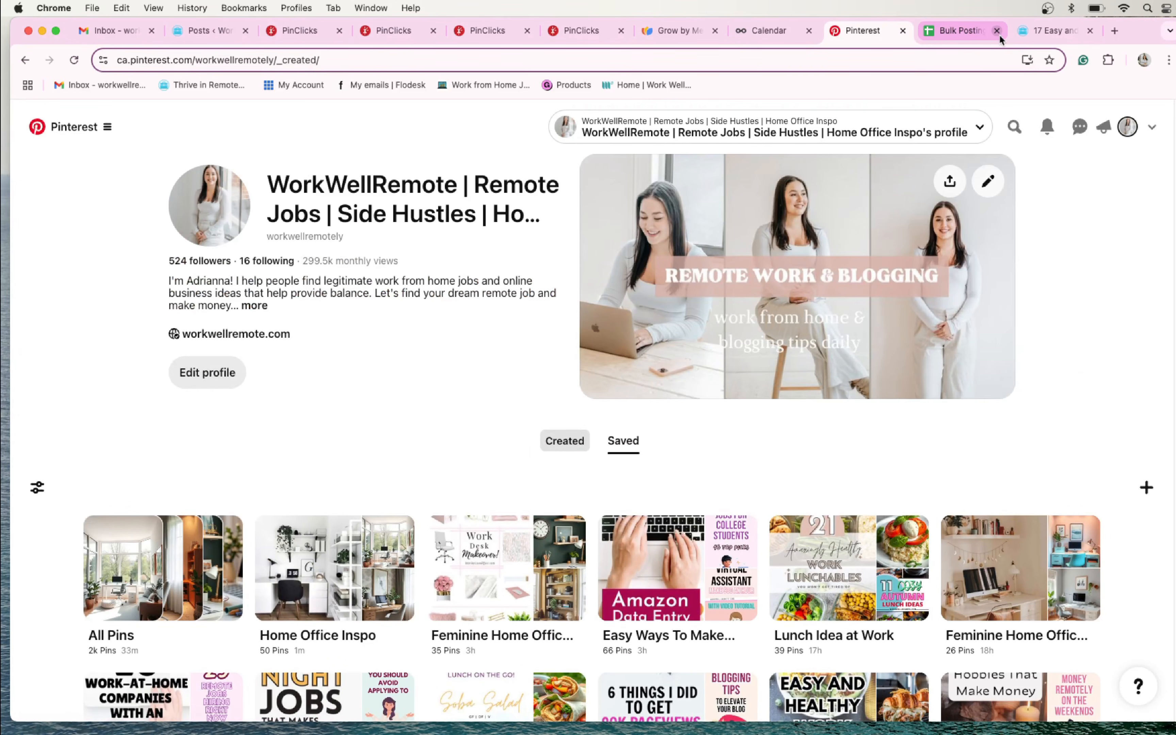
left_click(999, 34)
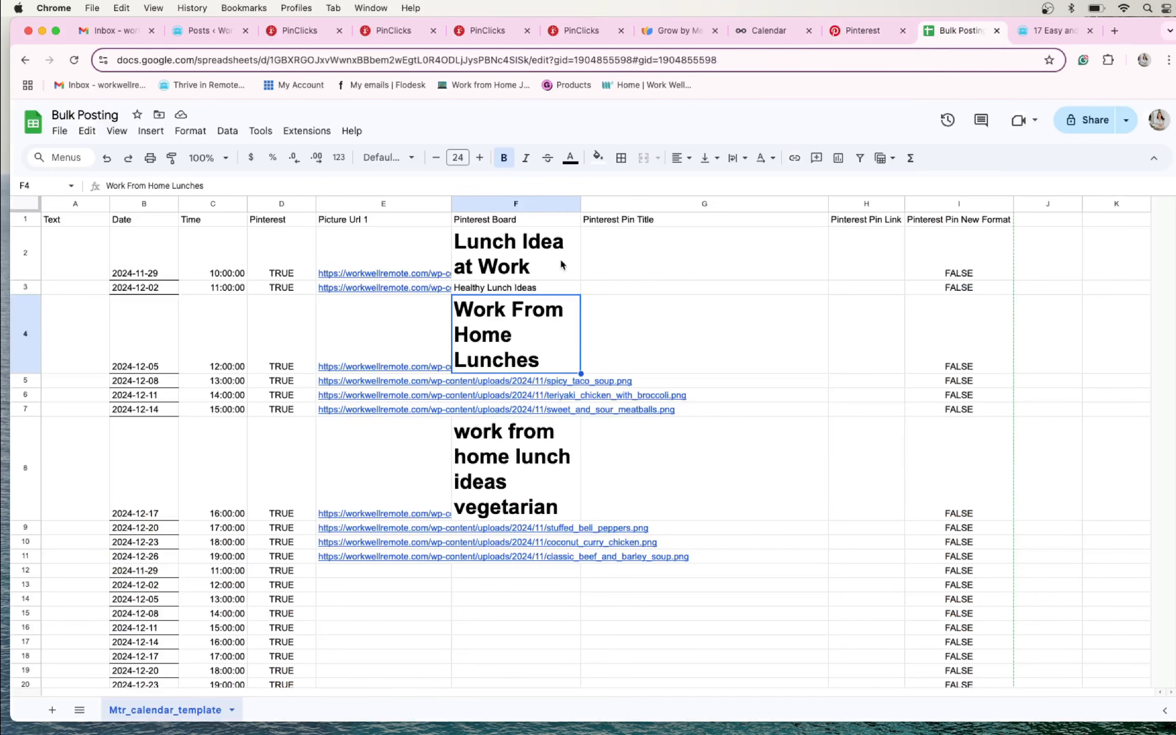
- Copy the Lunch Idea at Work board name from F2 into Pinterest Board cells F5, F7 and F10
left_click(561, 262)
left_click(535, 381)
type("Lunch Idea at Work")
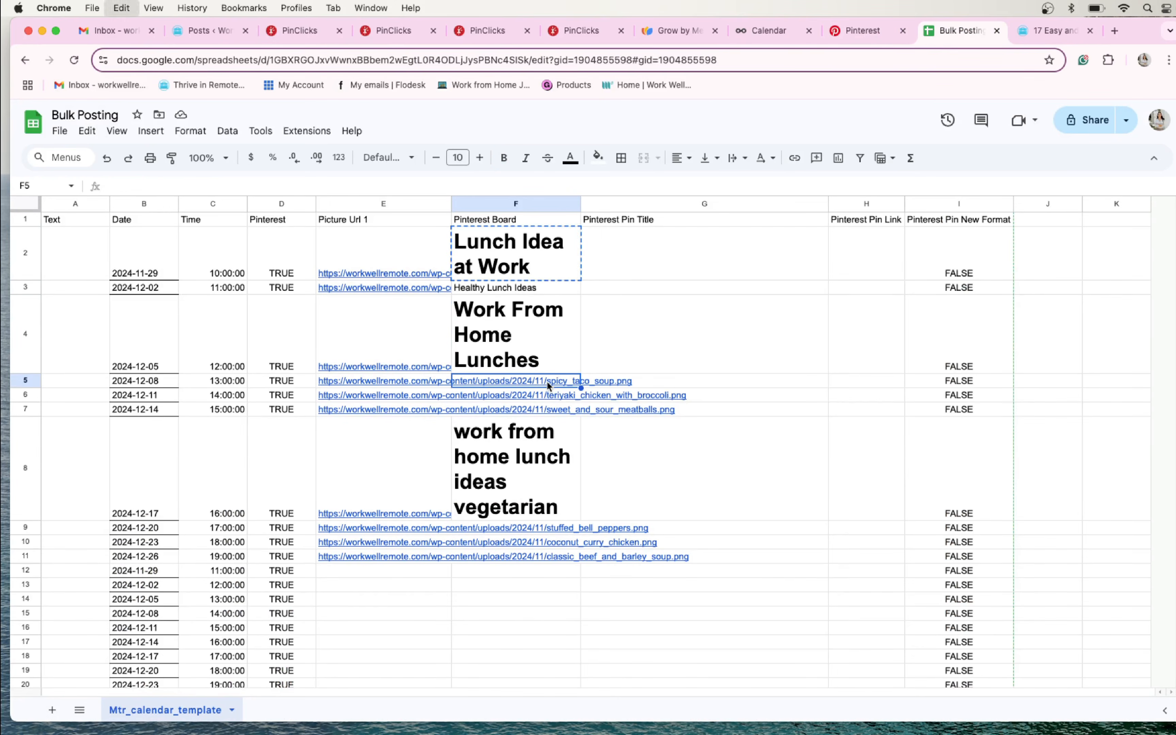
left_click(521, 448)
type("Lunch Idea at Work")
left_click(515, 621)
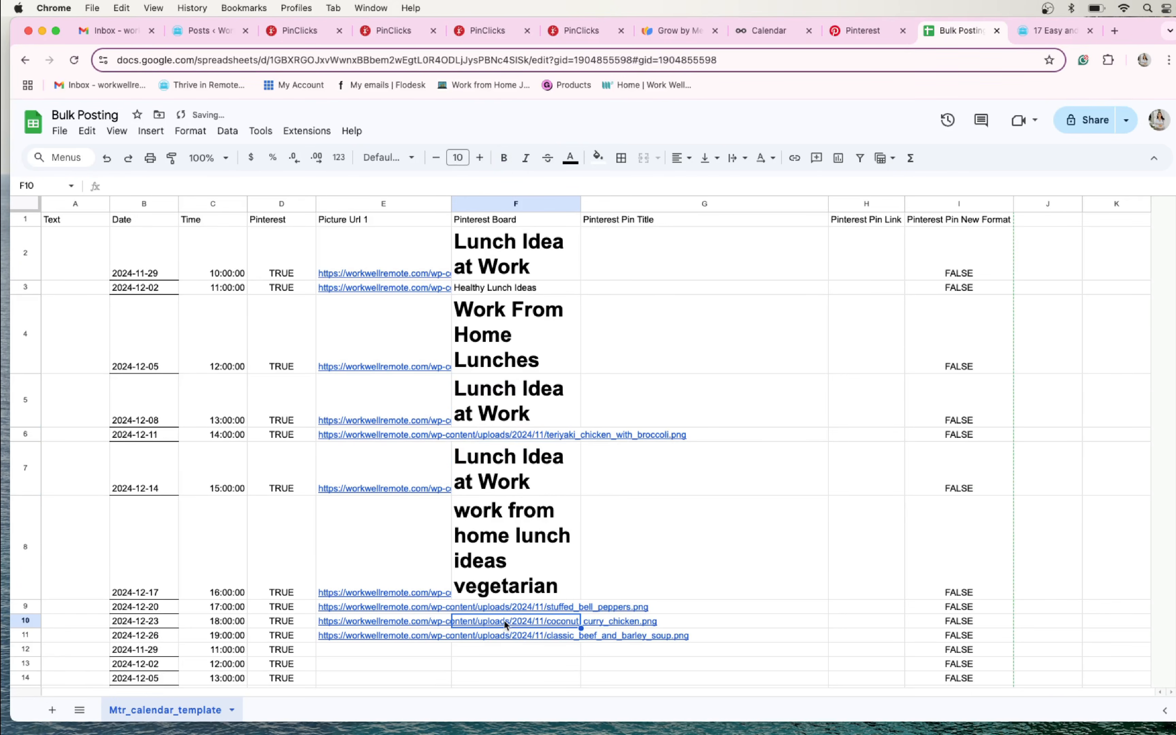
type("Lunch Idea at Work")
- Copy the Healthy Lunch Ideas board name from F3 into Pinterest Board cells F6 and F11
left_click(537, 292)
key("super+c")
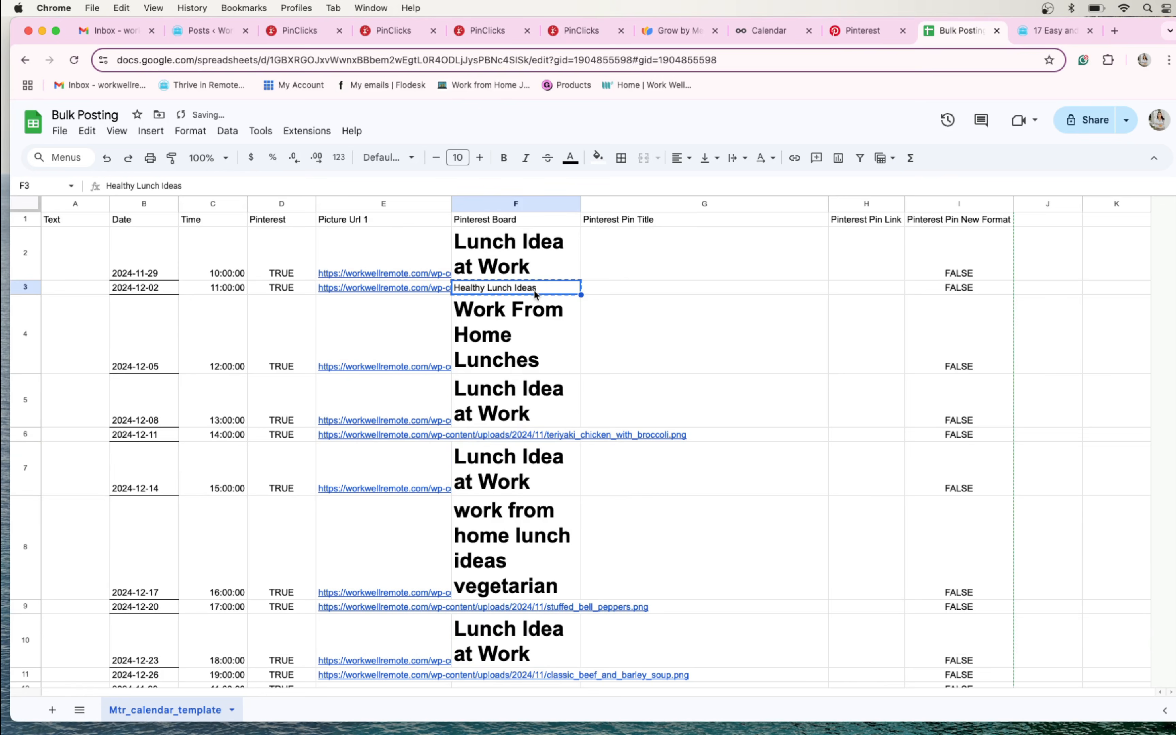
left_click(514, 436)
key("super+v")
scroll(505, 555, "down", 3)
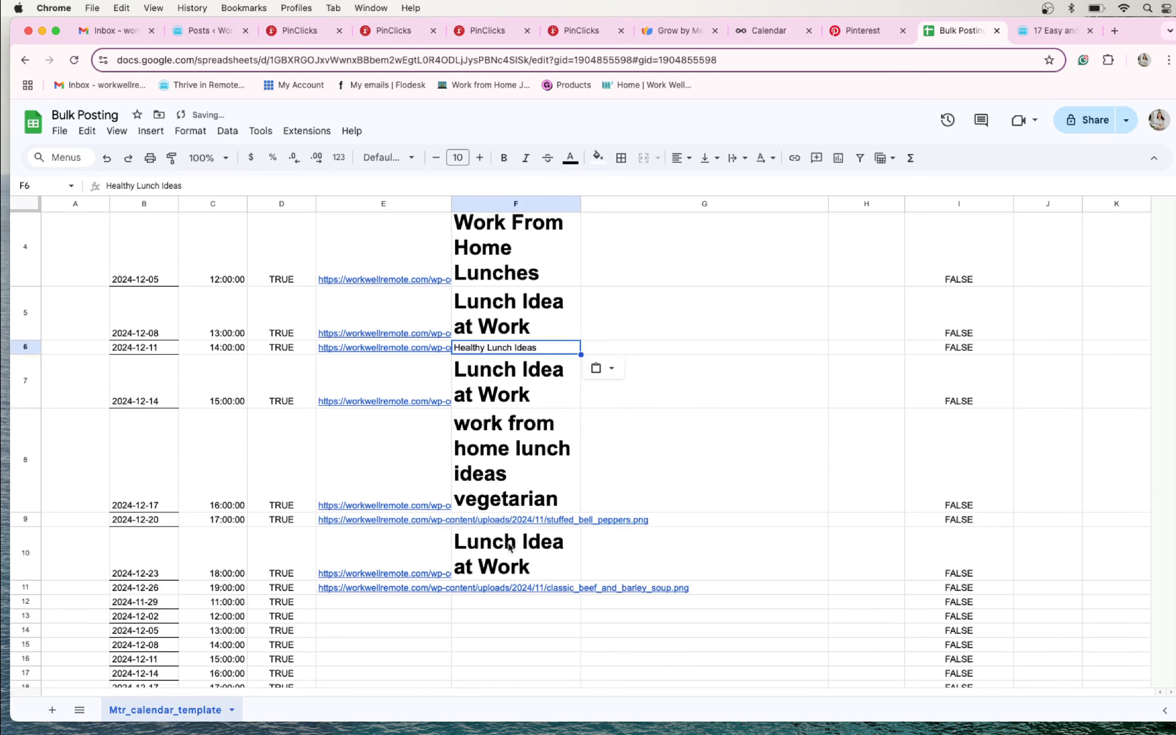
key("Down")
key("Down")
key("Down")
key("Down")
key("Down")
key("super+v")
- Copy the Work From Home Lunches board name from F4 into Pinterest Board cell F9
left_click(524, 274)
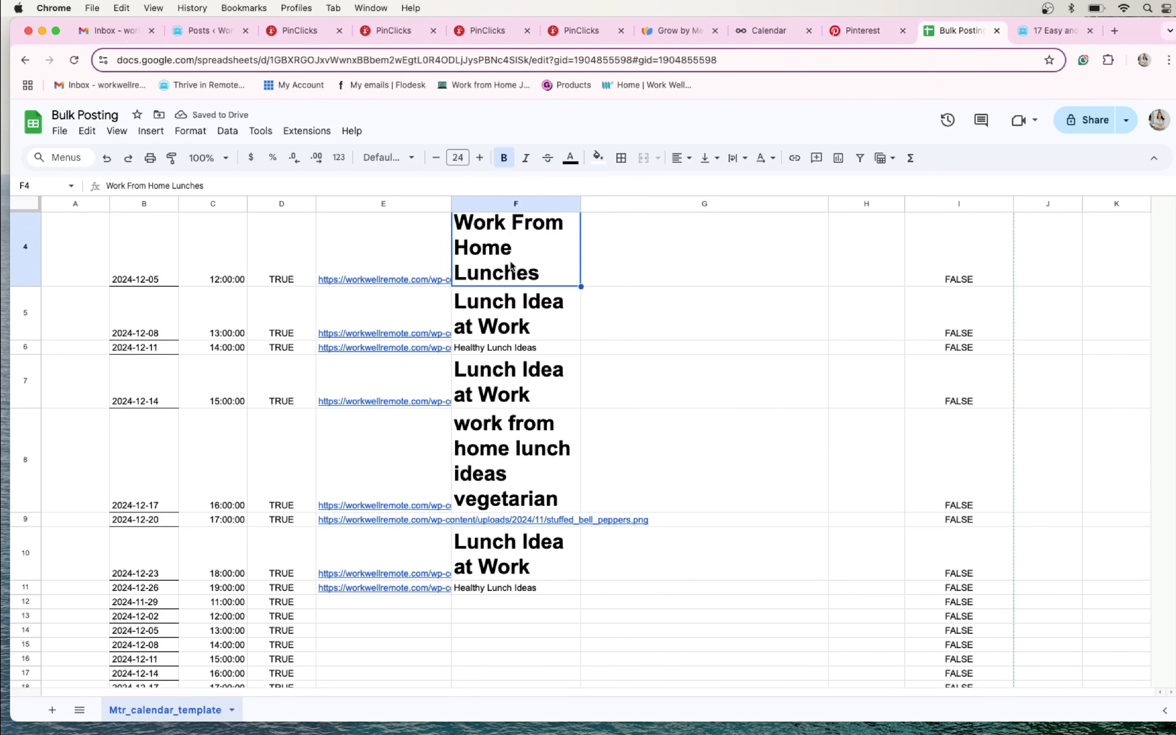
key("super+c")
left_click(515, 520)
key("super+v")
left_click(623, 578)
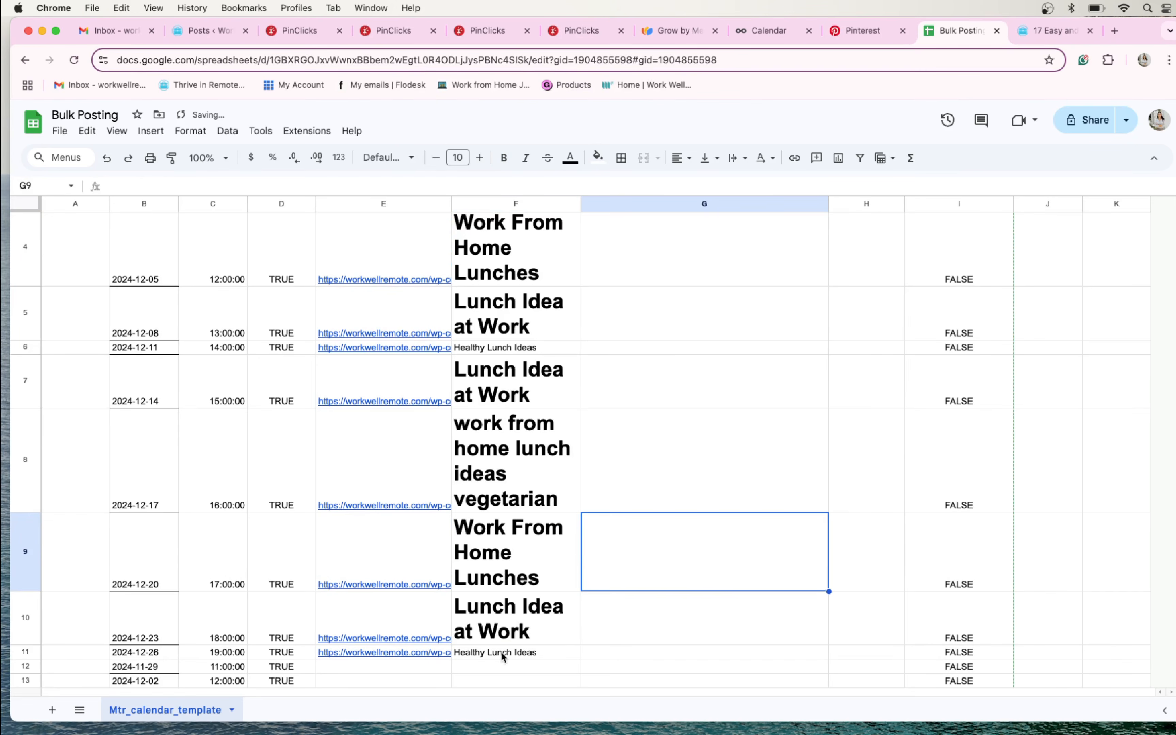
- Format the board names in F2:F11 in the default Arial font at size 10
left_click_drag(504, 657, 505, 214)
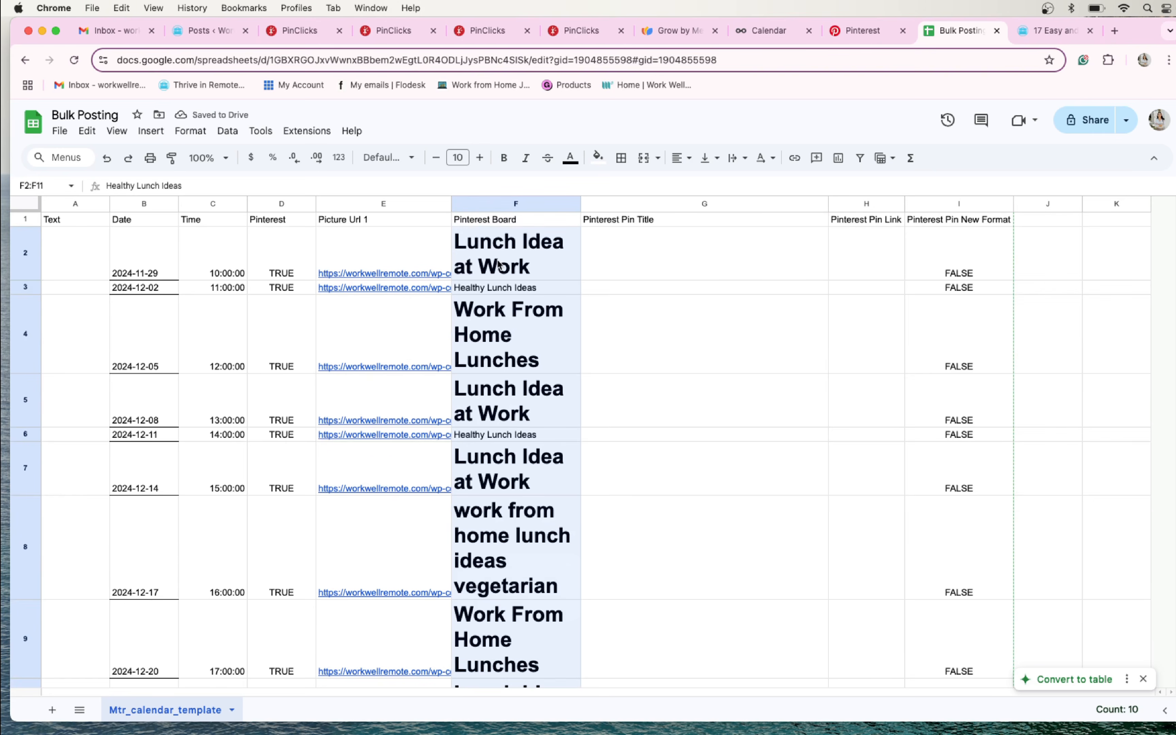
left_click(388, 157)
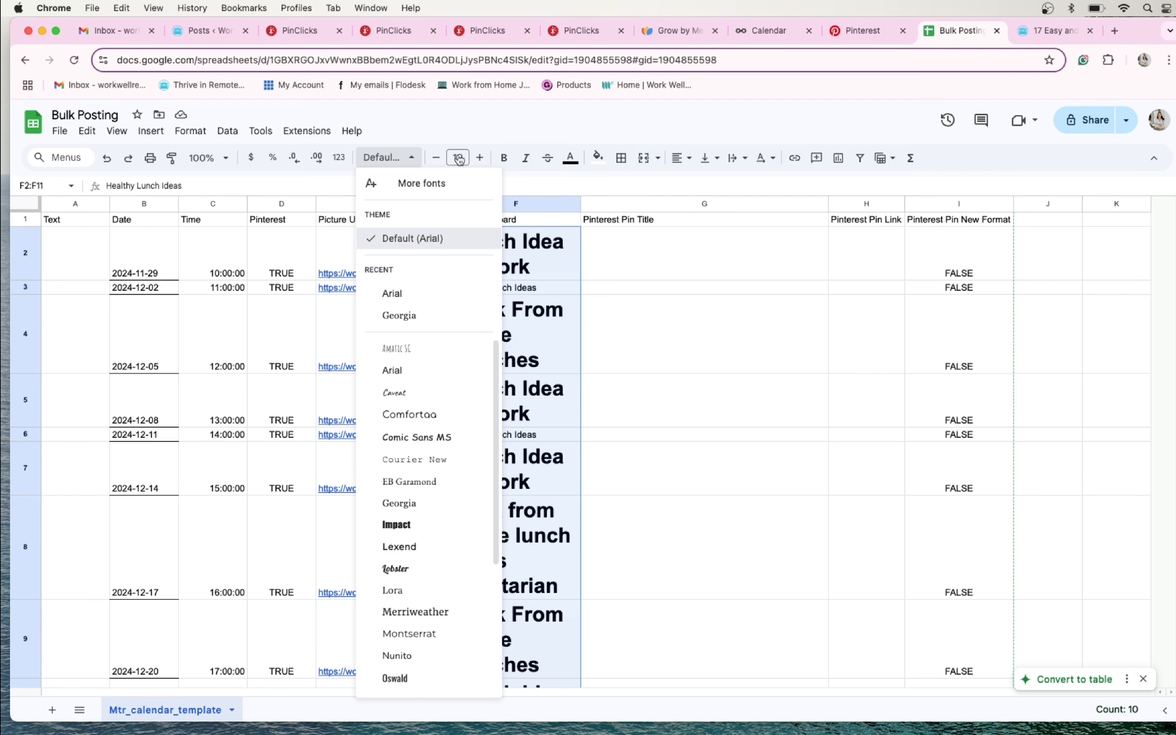
left_click(413, 239)
left_click(506, 344)
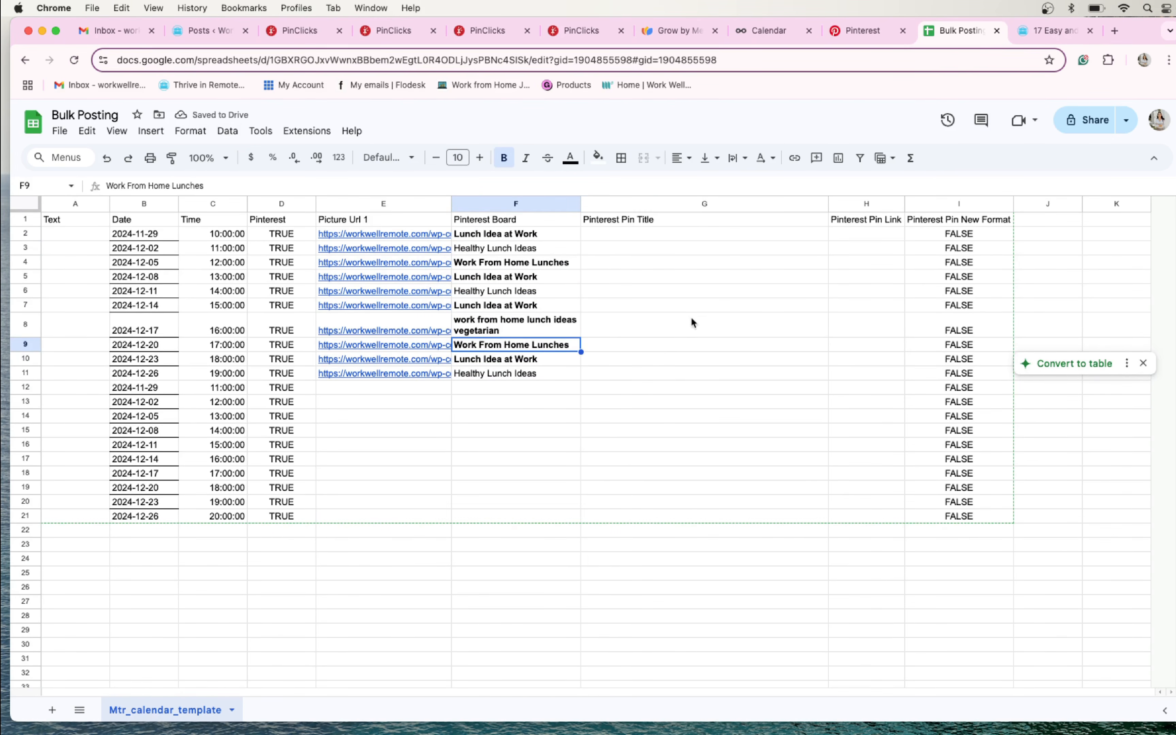
- Copy the web address of the WorkWellRemote post on 17 easy and delicious lunch crockpot meals, and return to the Bulk Posting sheet
left_click(671, 305)
left_click(635, 235)
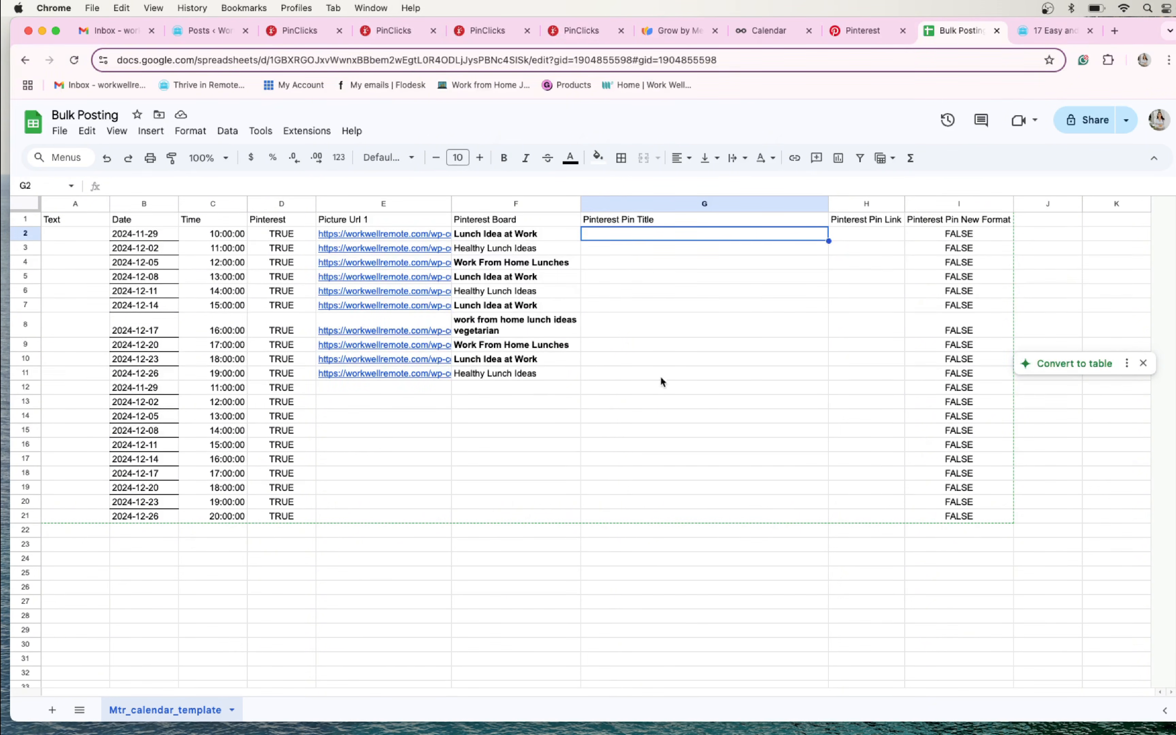
left_click(657, 266)
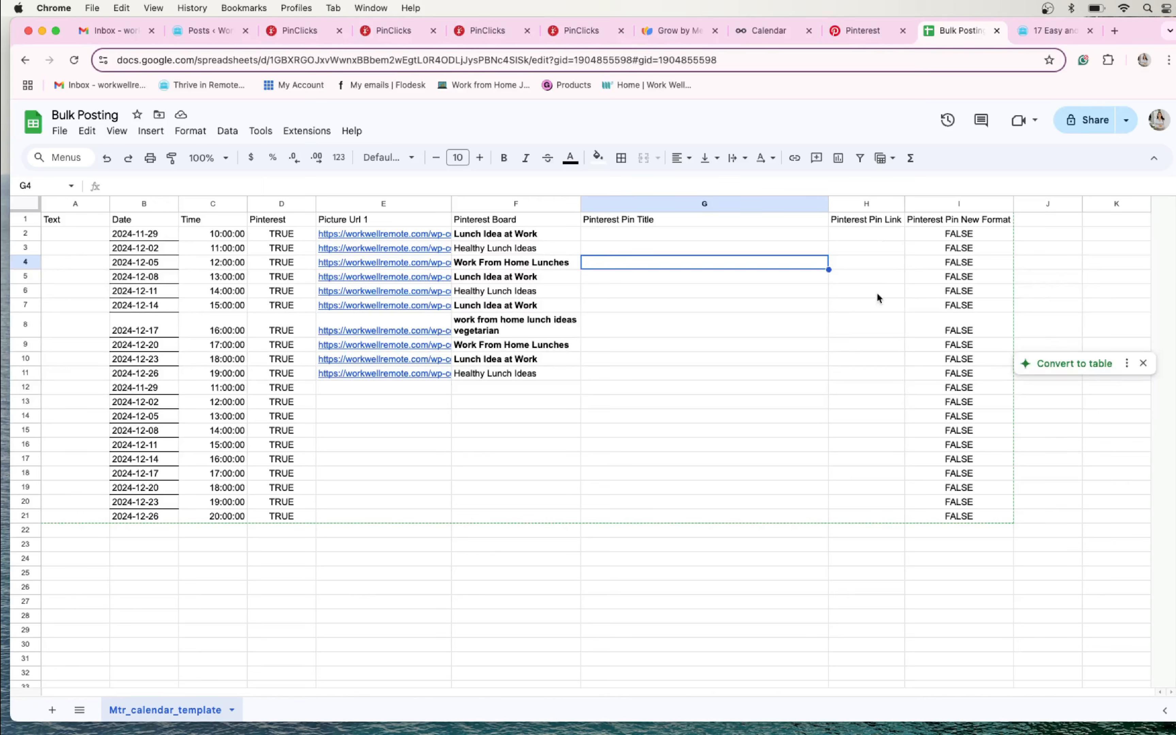
left_click(1035, 33)
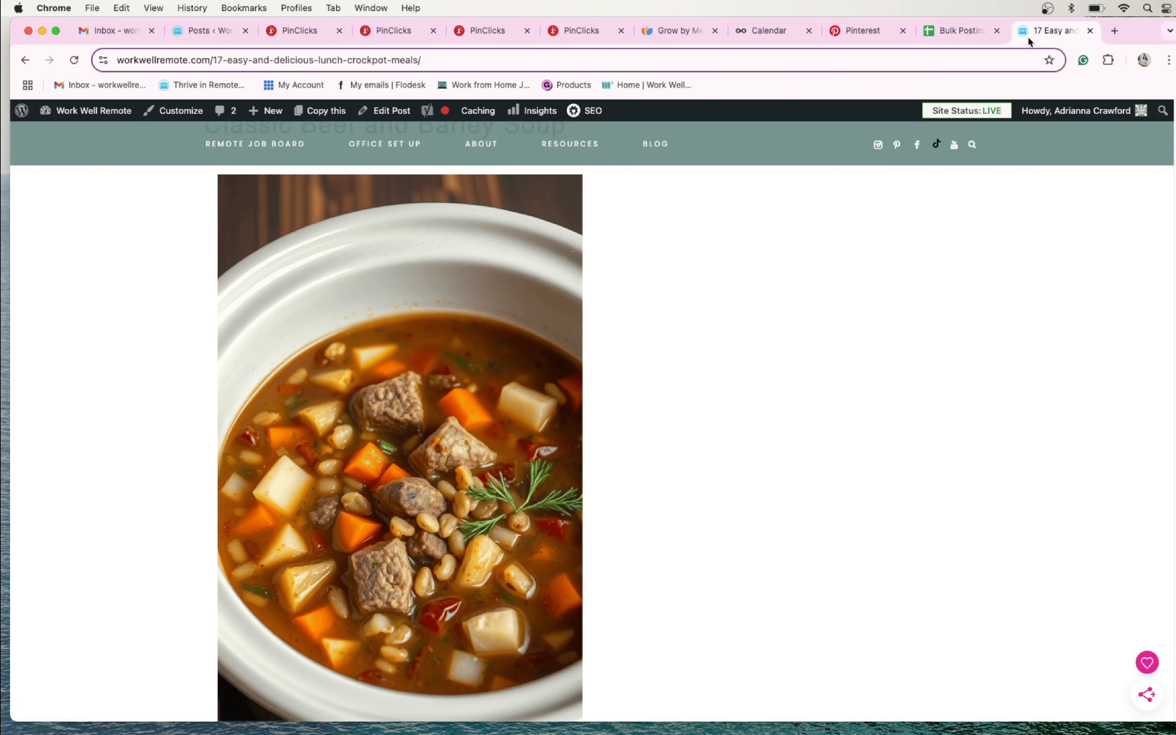
left_click(829, 68)
key("super+c")
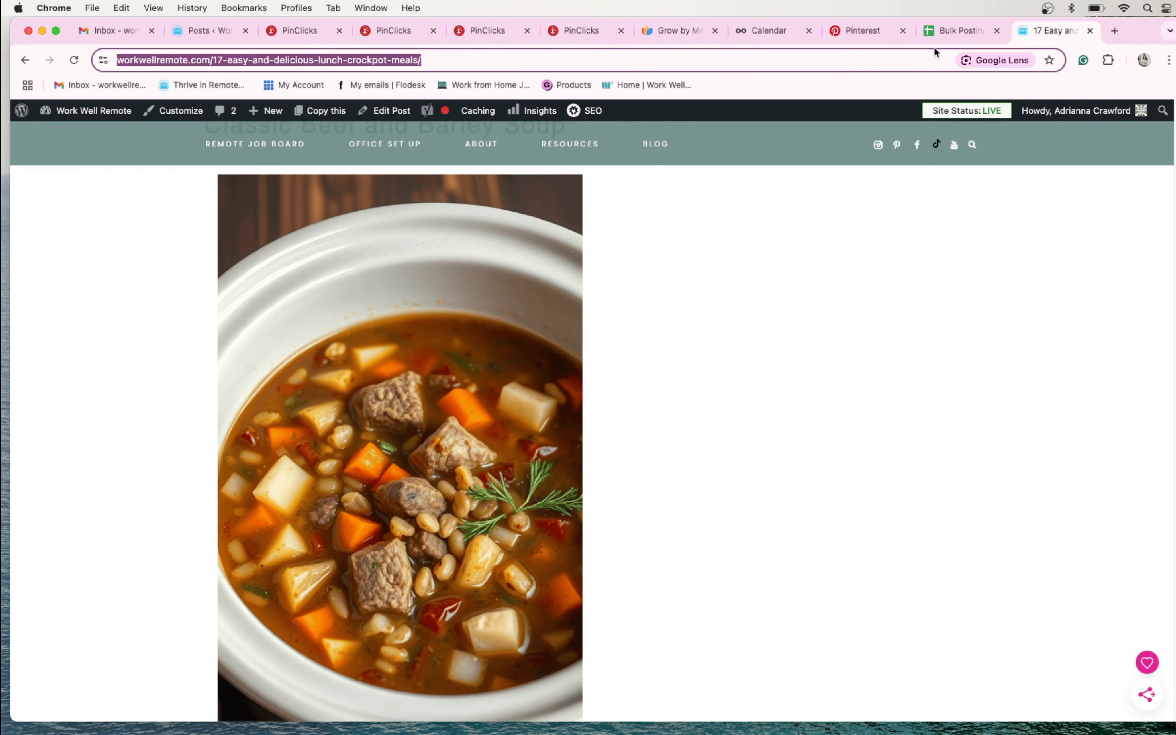
left_click(952, 31)
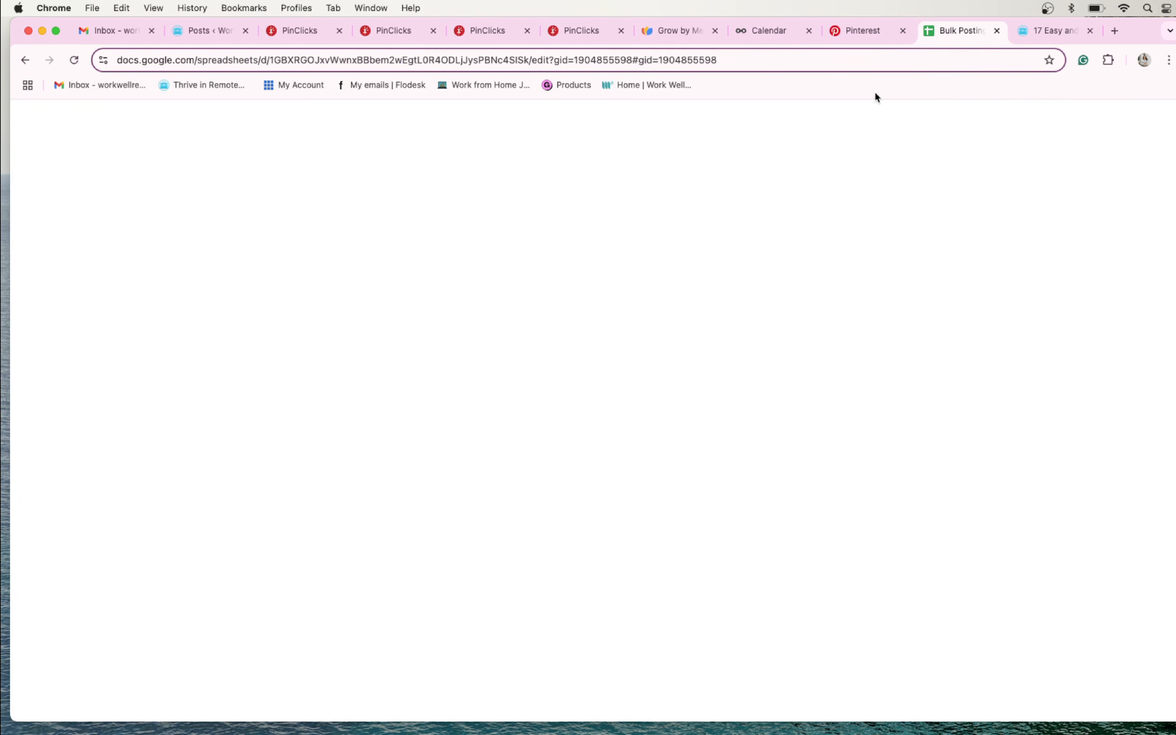
left_click_drag(674, 232, 651, 371)
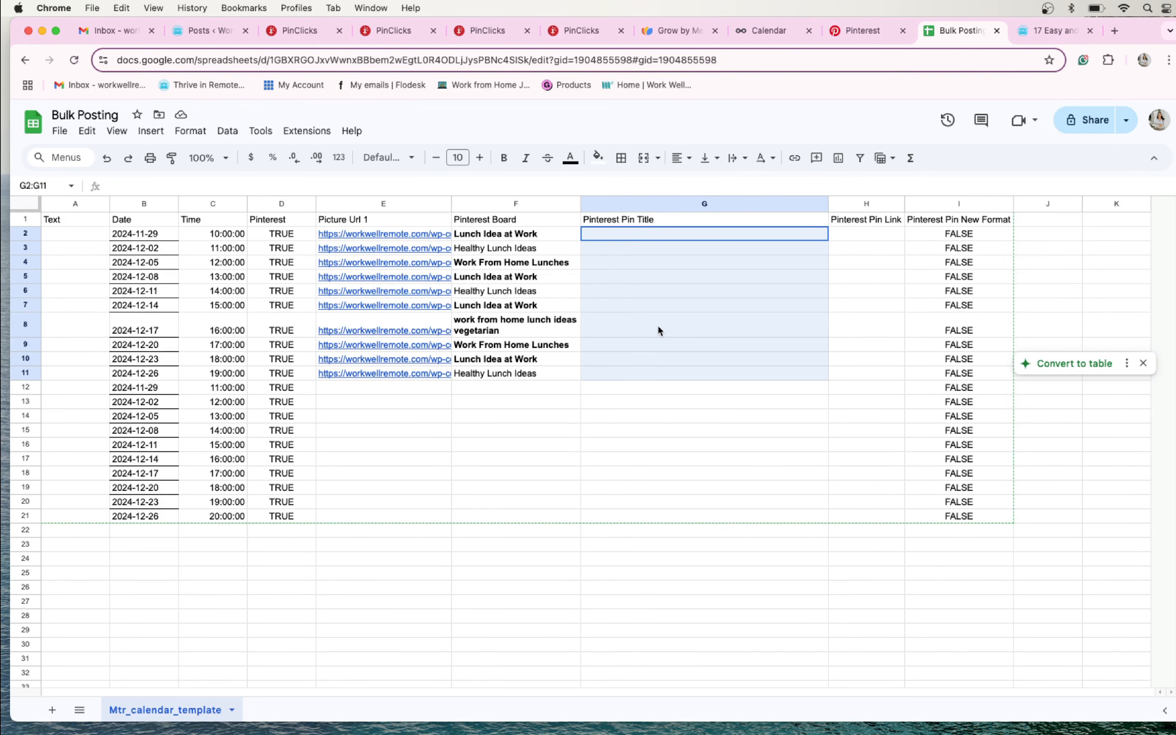
left_click(671, 232)
key("super+v")
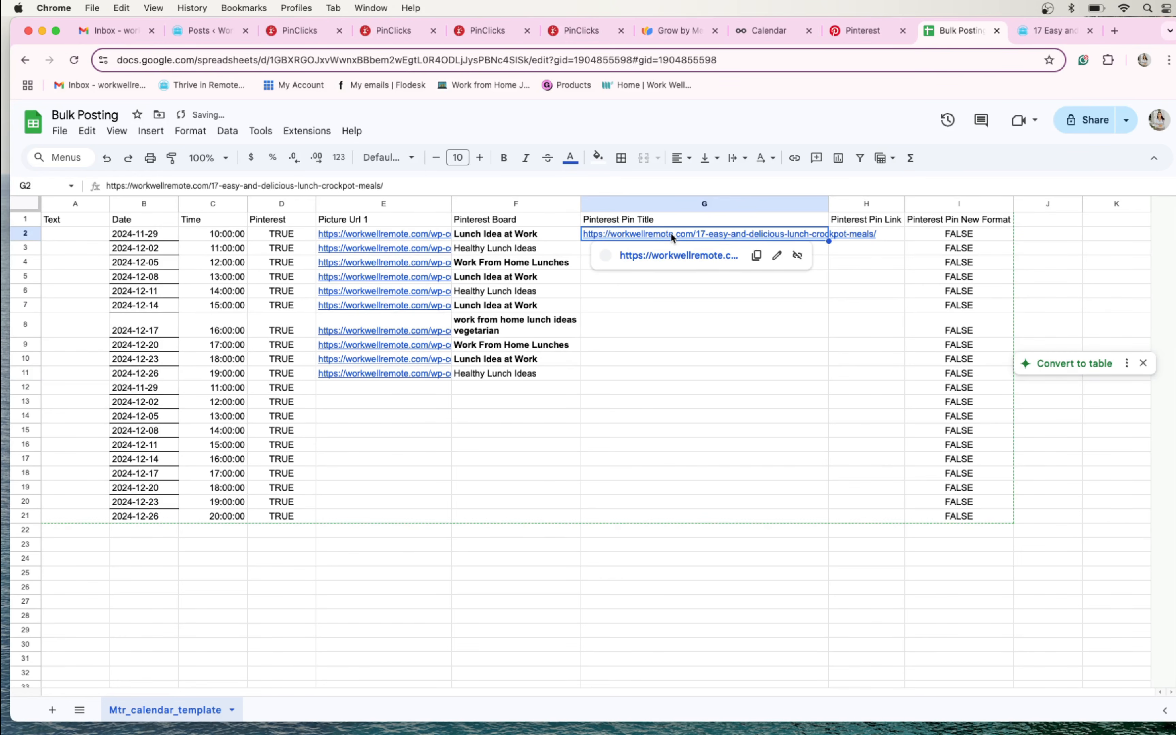
left_click(637, 249)
key("super+v")
left_click(604, 263)
key("super+v")
left_click(647, 276)
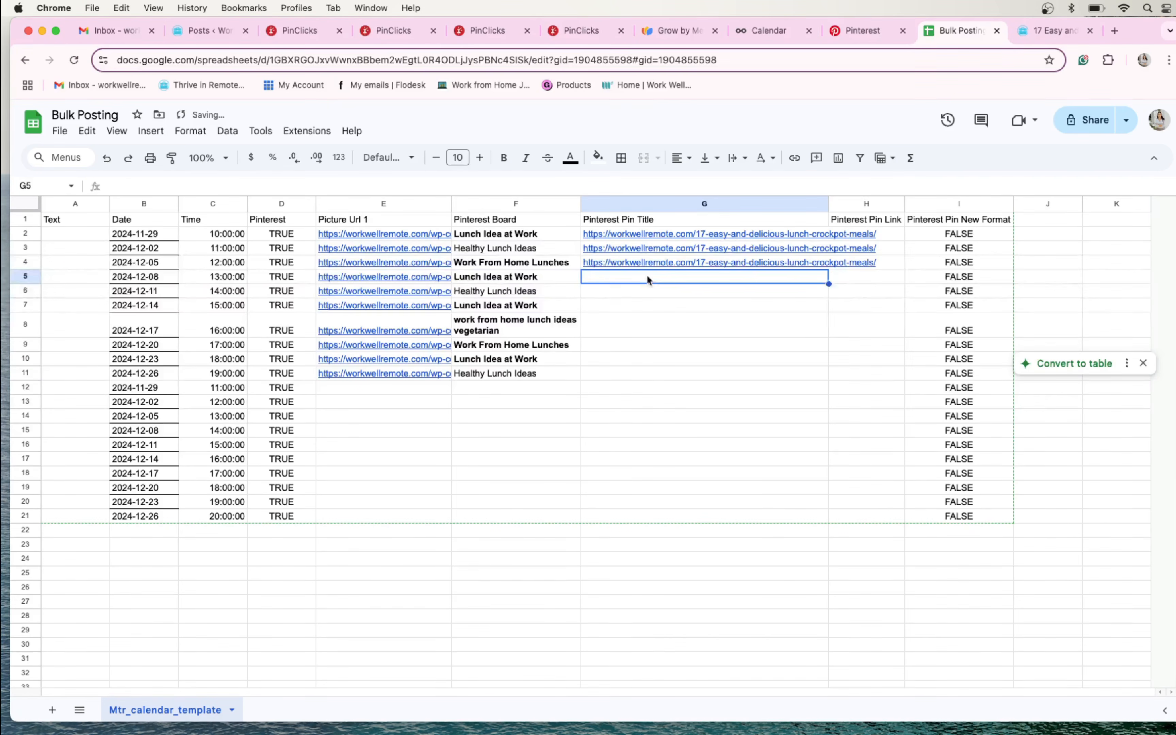
key("super+v")
left_click(649, 291)
key("super+v")
- Copy the post links in G2:G6 into Pinterest Pin Title cells G7:G11
left_click_drag(656, 238, 653, 290)
key("super+c")
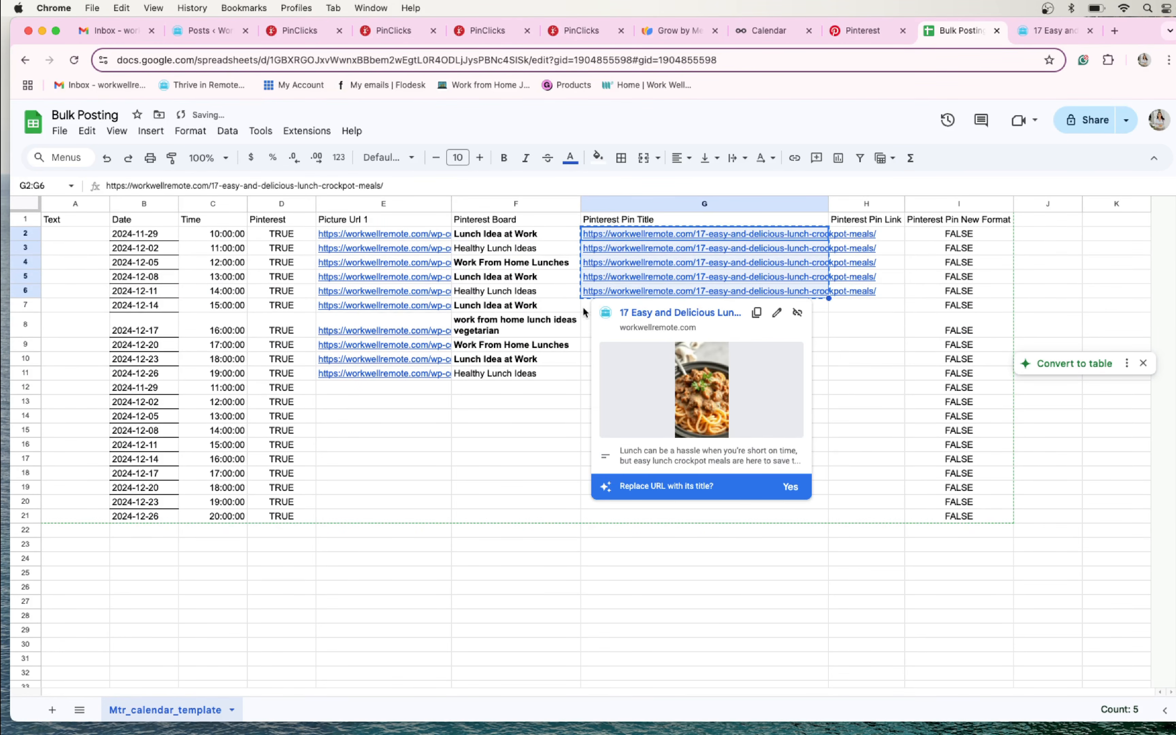
left_click(586, 311)
key("super+v")
left_click(572, 372)
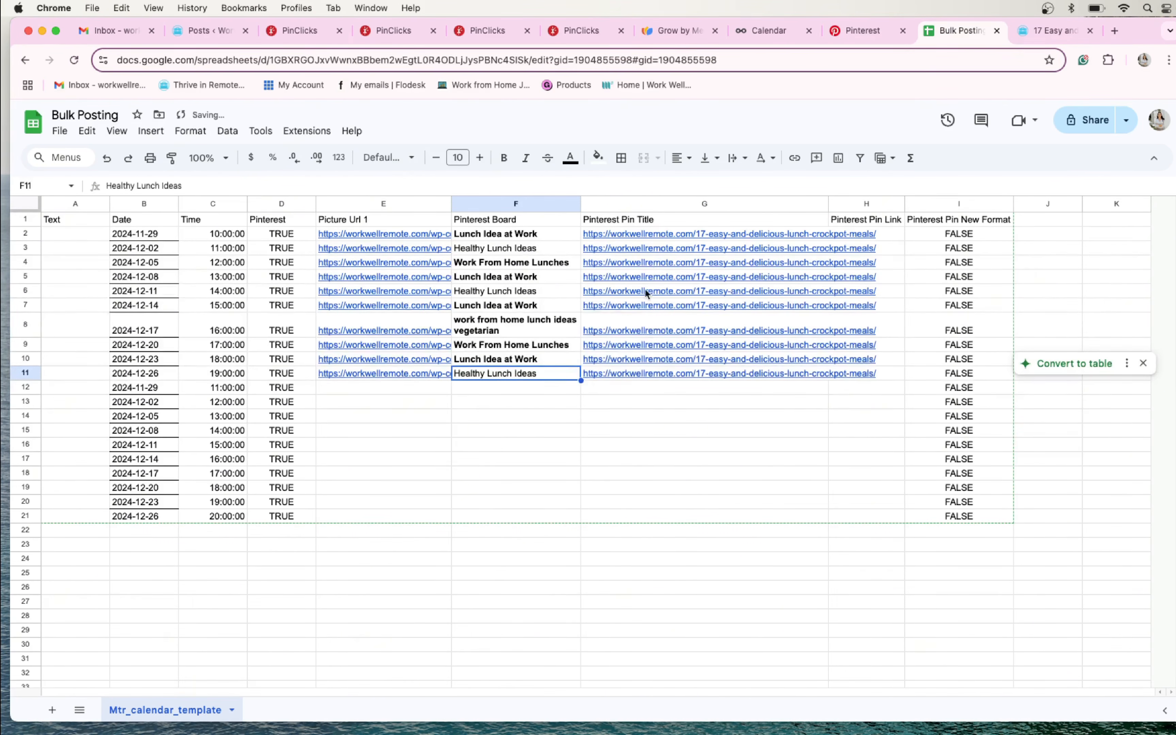
left_click(534, 293)
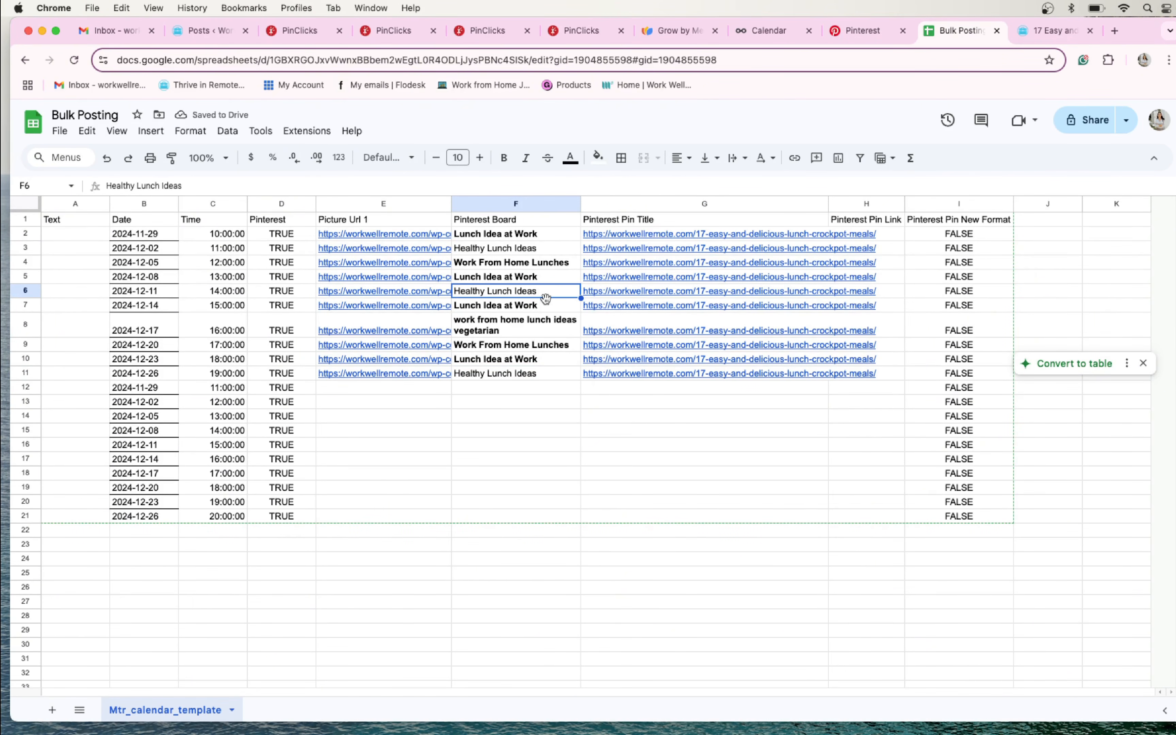
- Copy the ten post links from G2:G11 into Pinterest Pin Link cells H2:H11
left_click(747, 234)
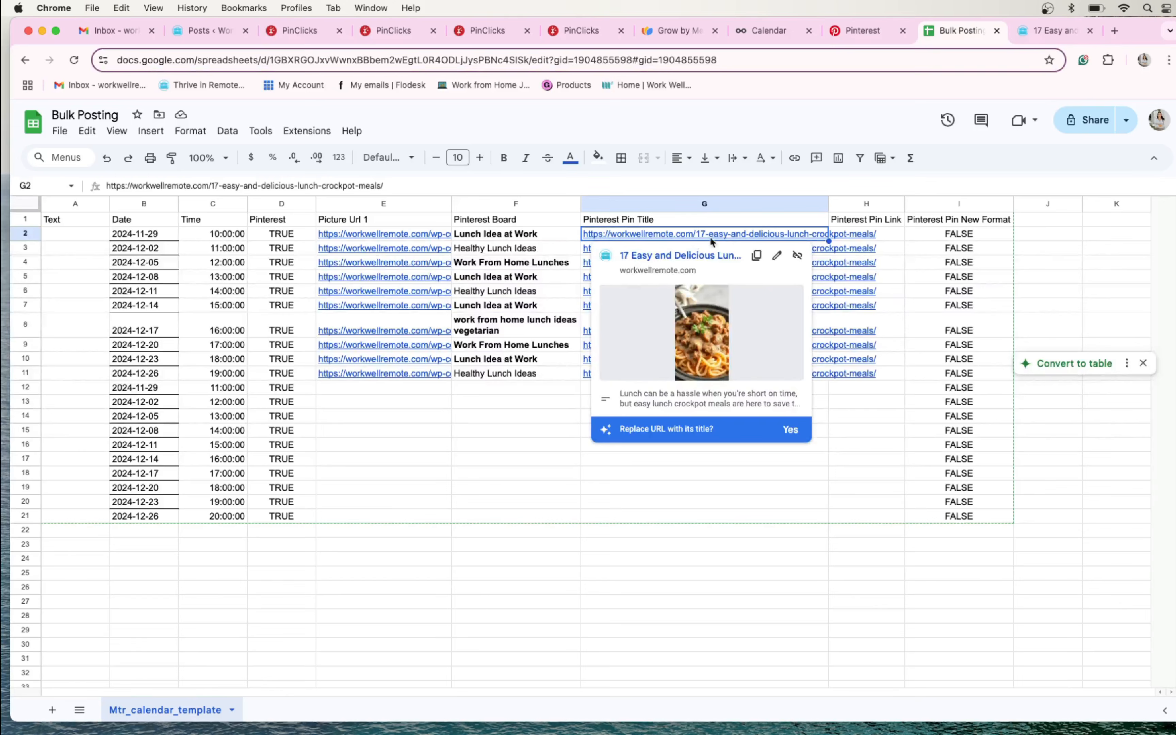
left_click_drag(616, 229, 618, 374)
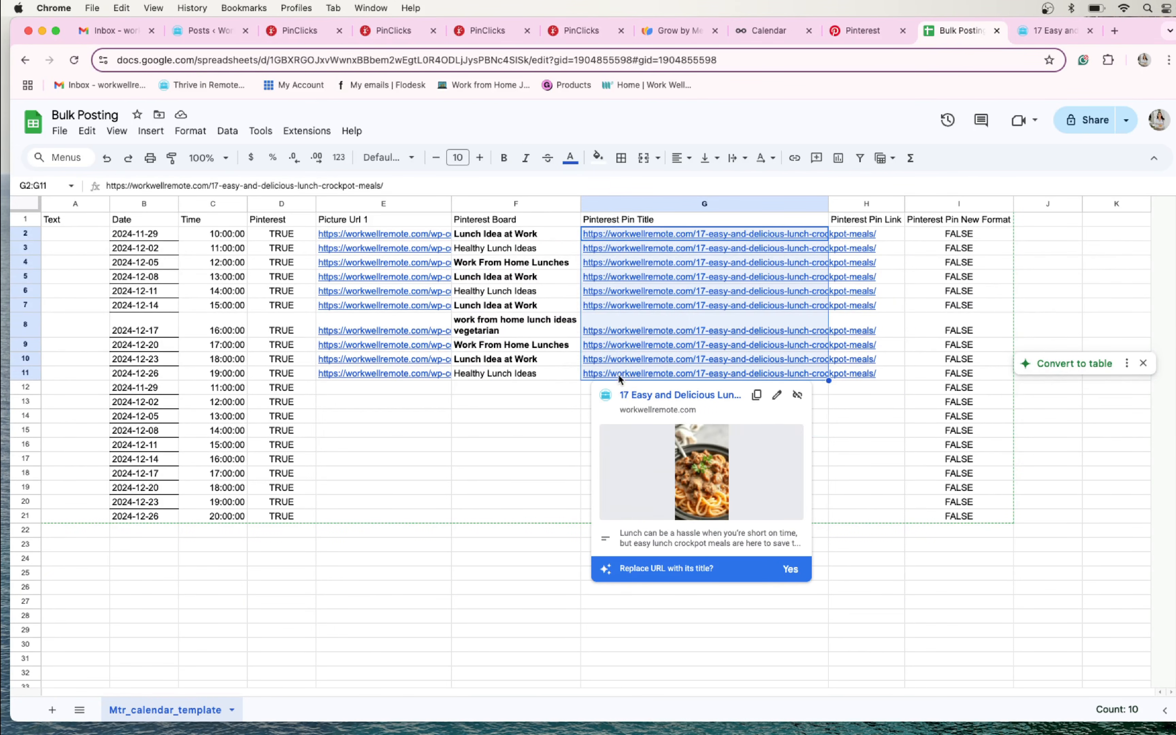
key("super+c")
left_click(844, 232)
left_click_drag(845, 232, 847, 371)
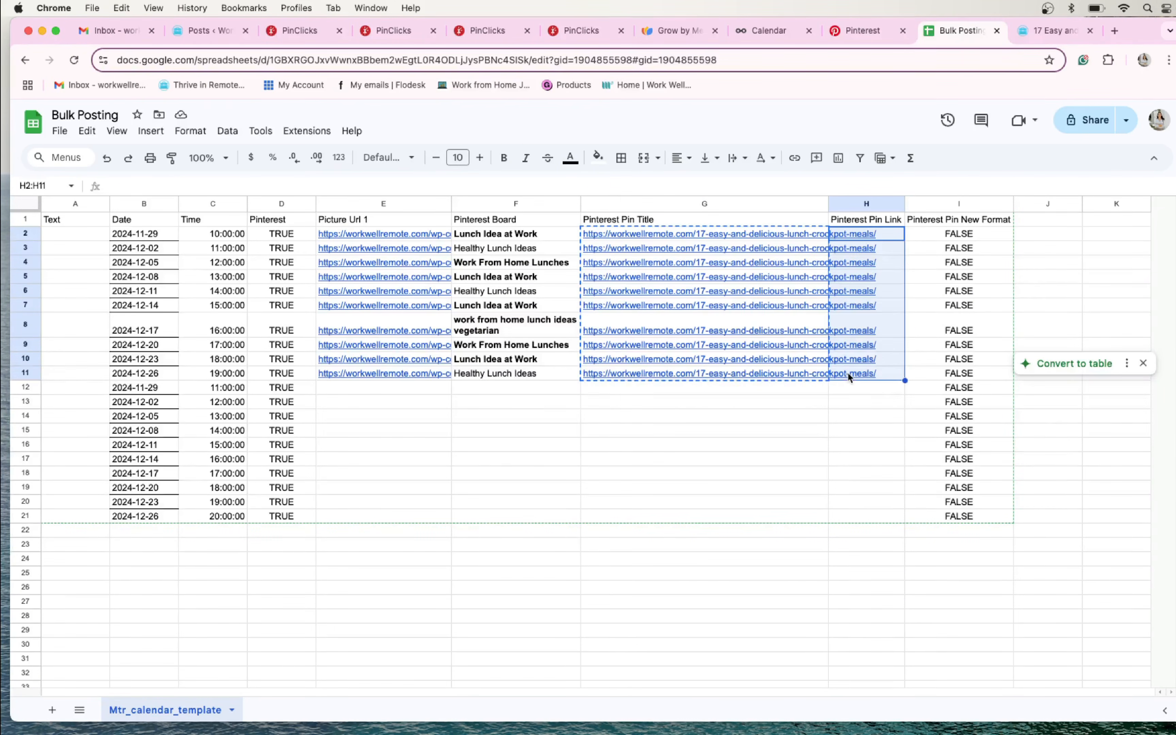
key("super+v")
- Clear the links from Pinterest Pin Title cells G2:G11
left_click_drag(741, 237, 741, 370)
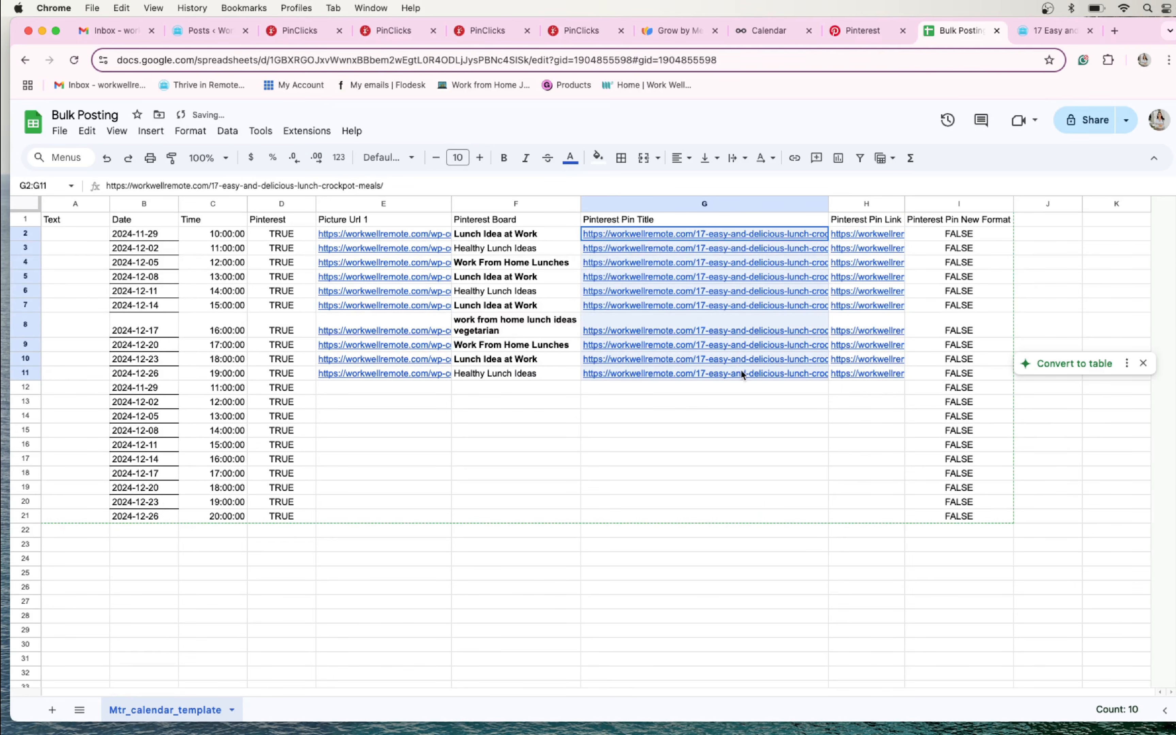
key("Delete")
left_click(622, 323)
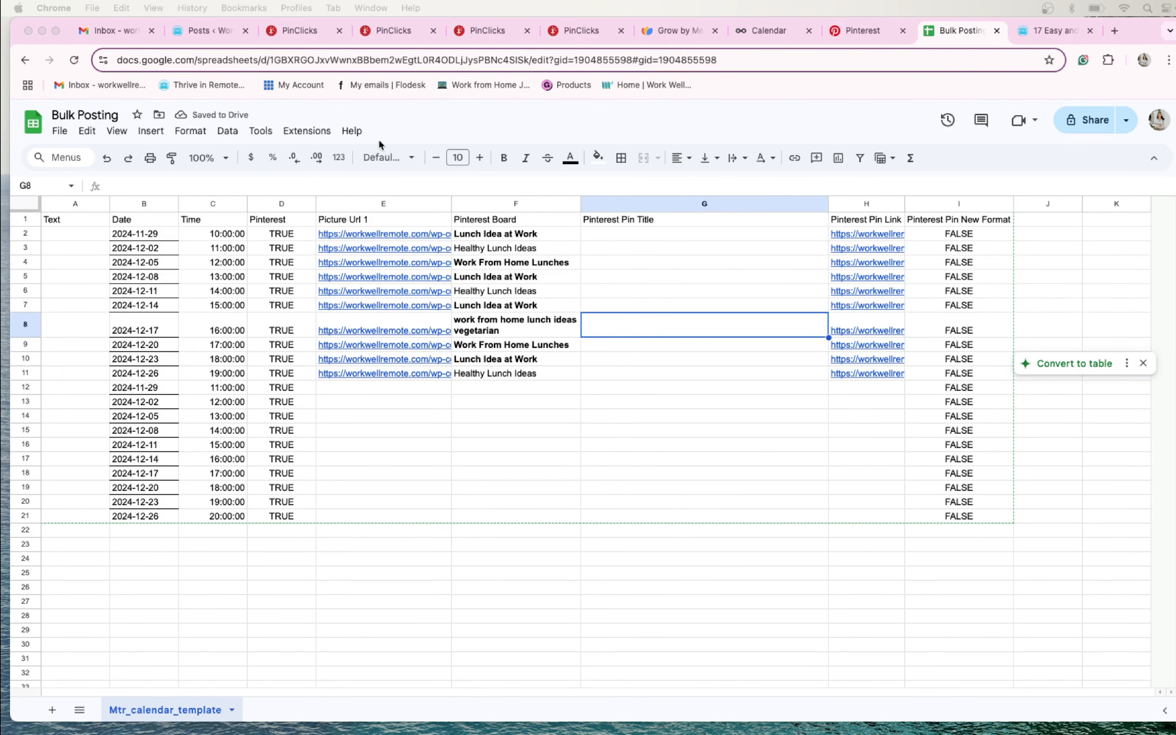
- Switch to the ChatGPT window with the Legit WFH Jobs Guide chat, move it up and make it taller
left_click_drag(472, 135, 472, 135)
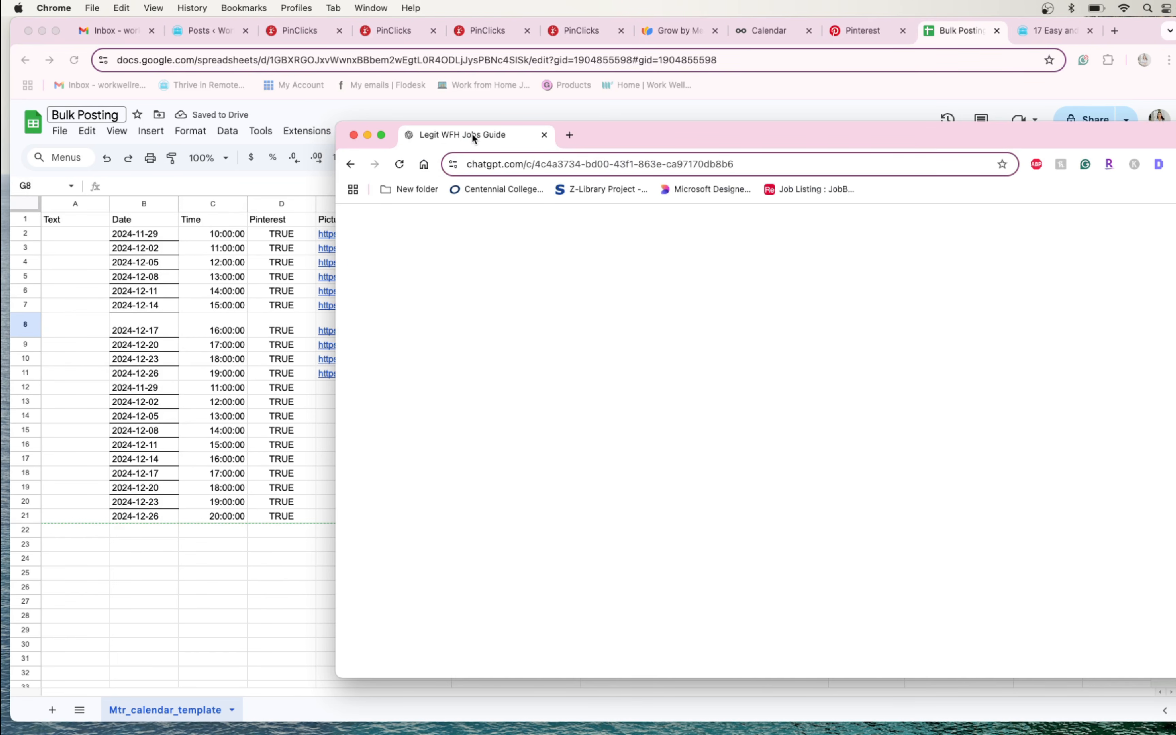
left_click_drag(472, 137, 414, 32)
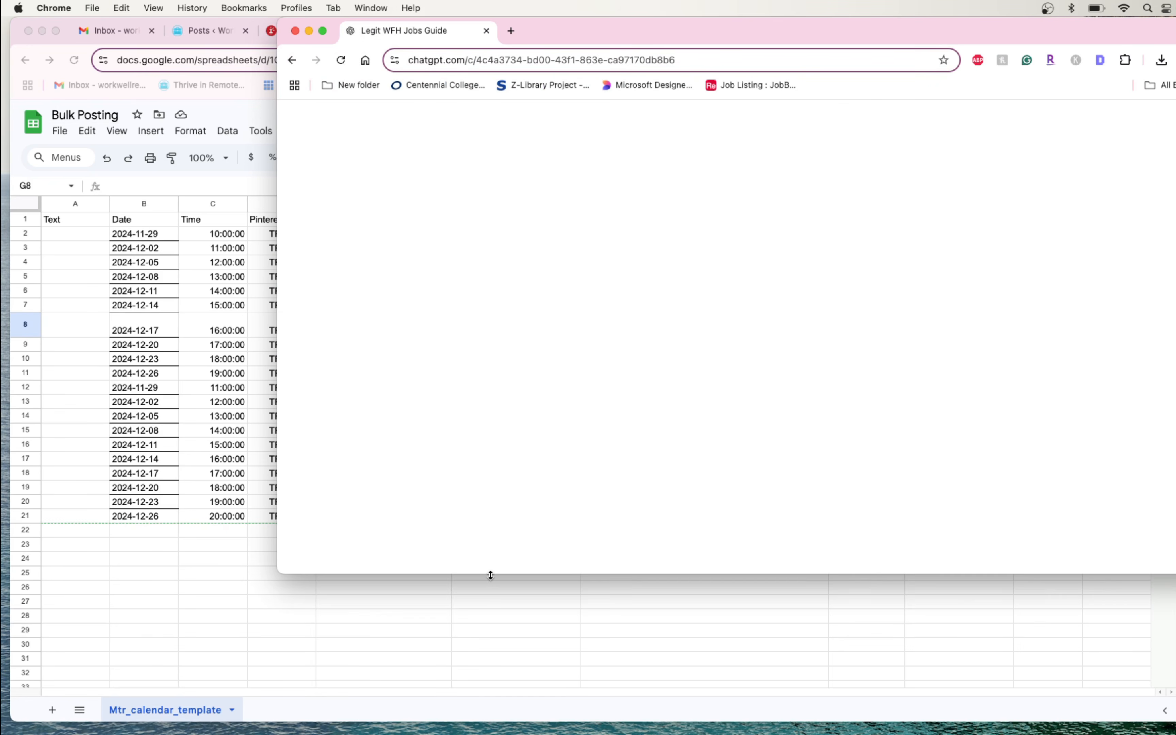
left_click_drag(491, 575, 505, 718)
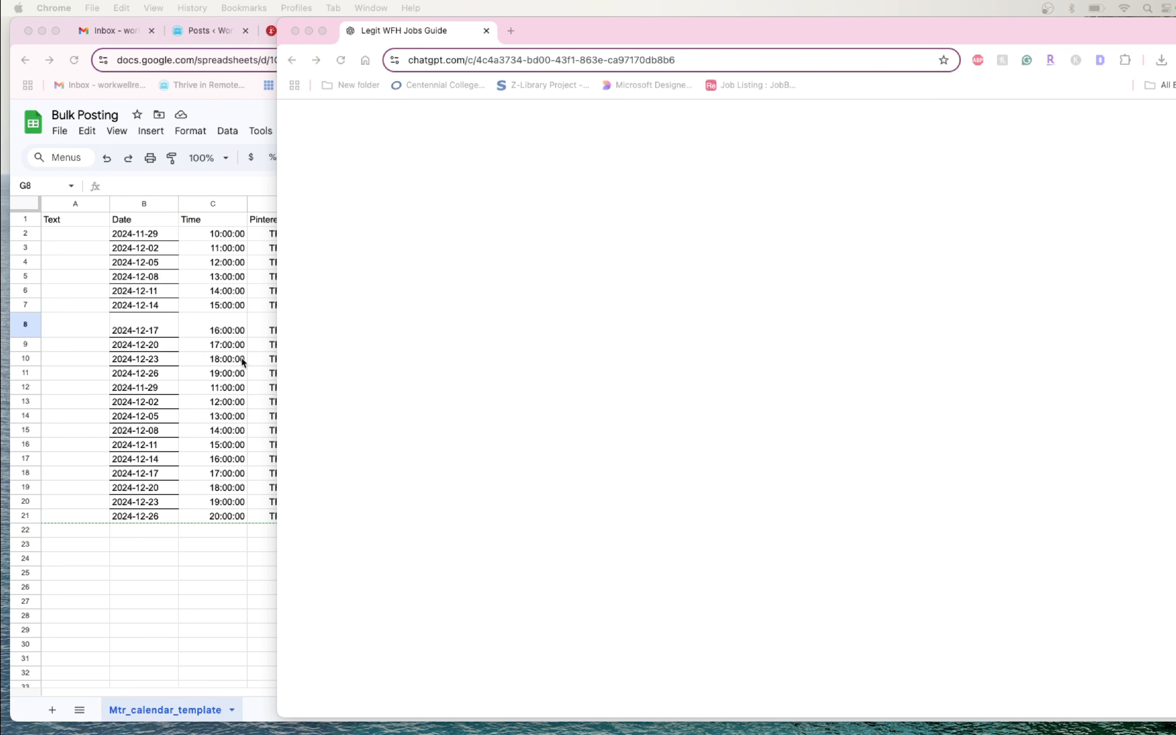
- Switch to PinClicks Top Pins and copy the search keyword "easy lunch crockpot meals"
left_click(242, 357)
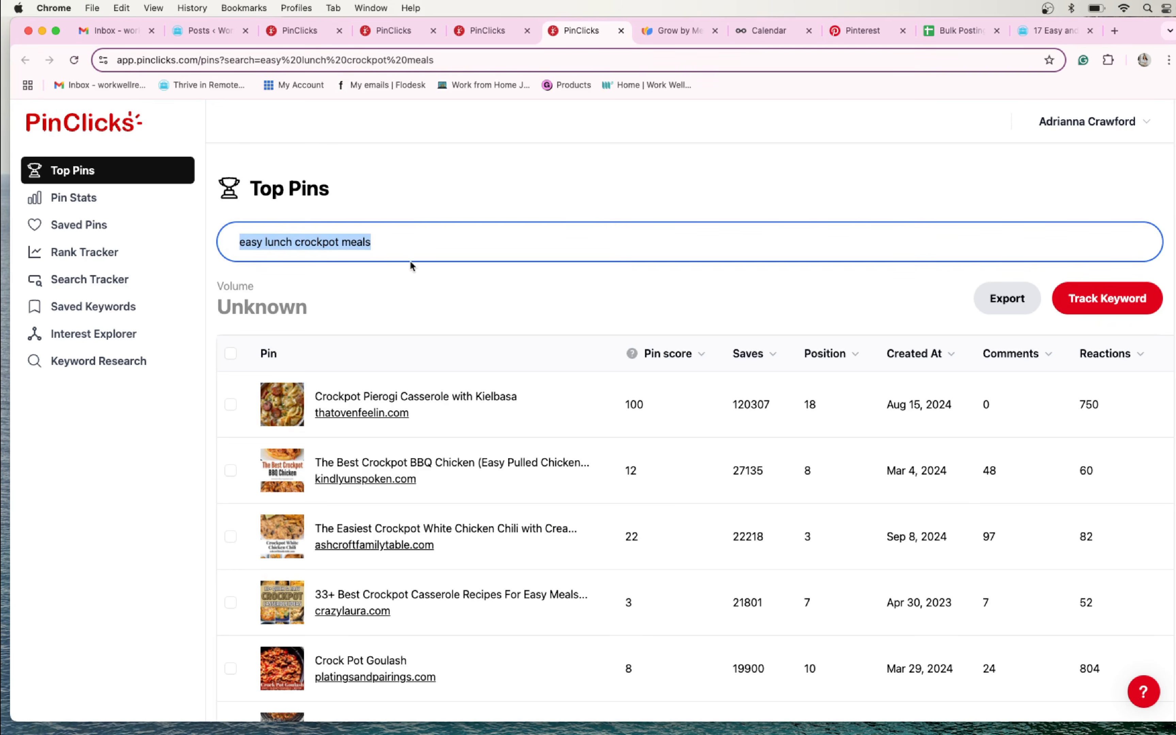
left_click(414, 251)
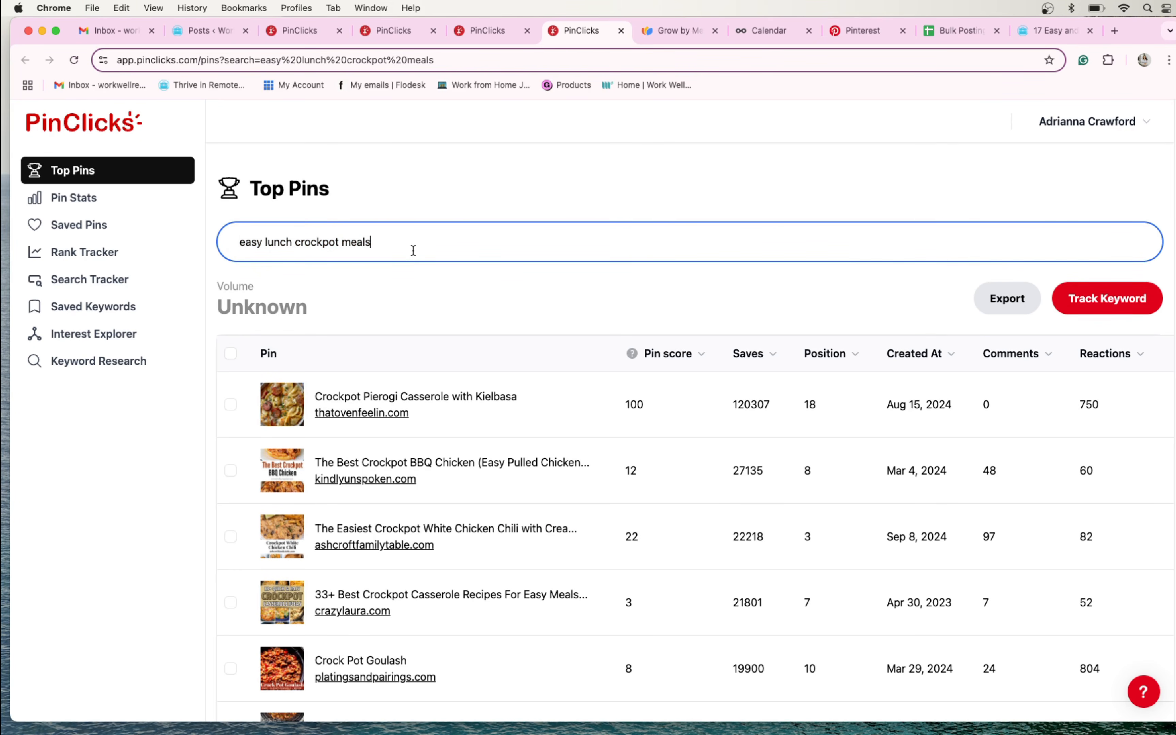
key("super+a")
key("super+c")
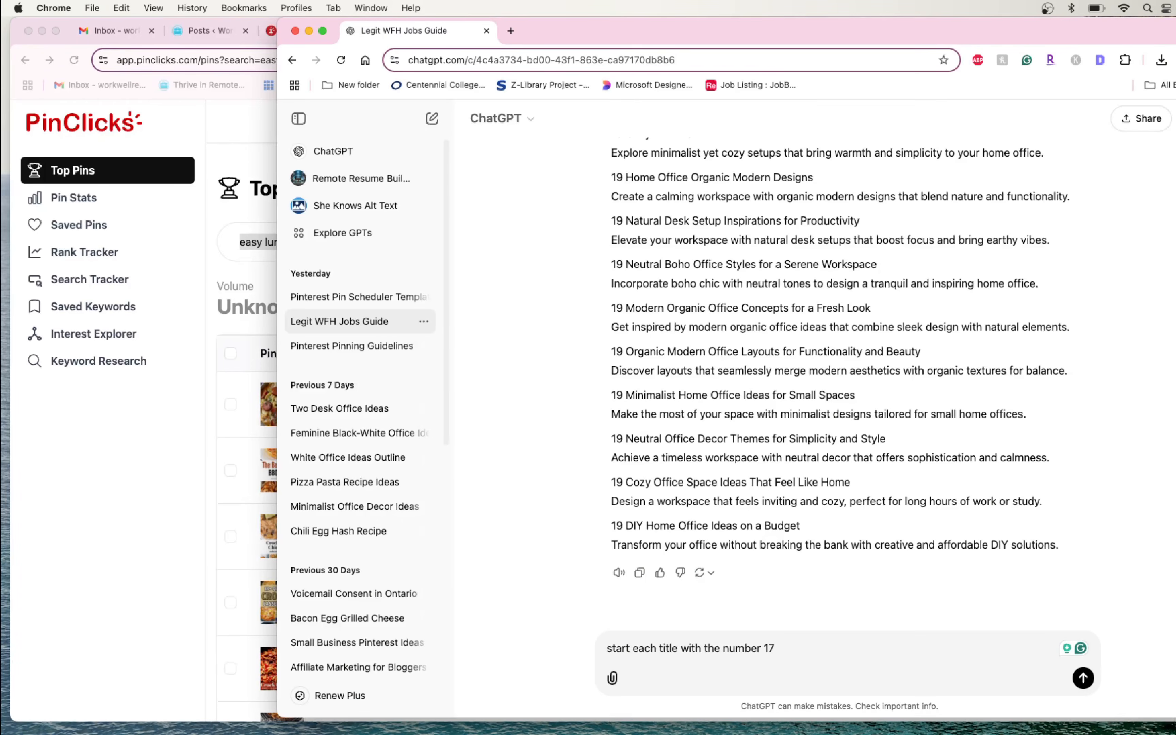
- Send ChatGPT the instruction "start each title with the number 17" followed by the crockpot keywords, from "easy lunch crockpot meals" through "Crockpot Dump Meals Easy Recipes"
key("shift+Return")
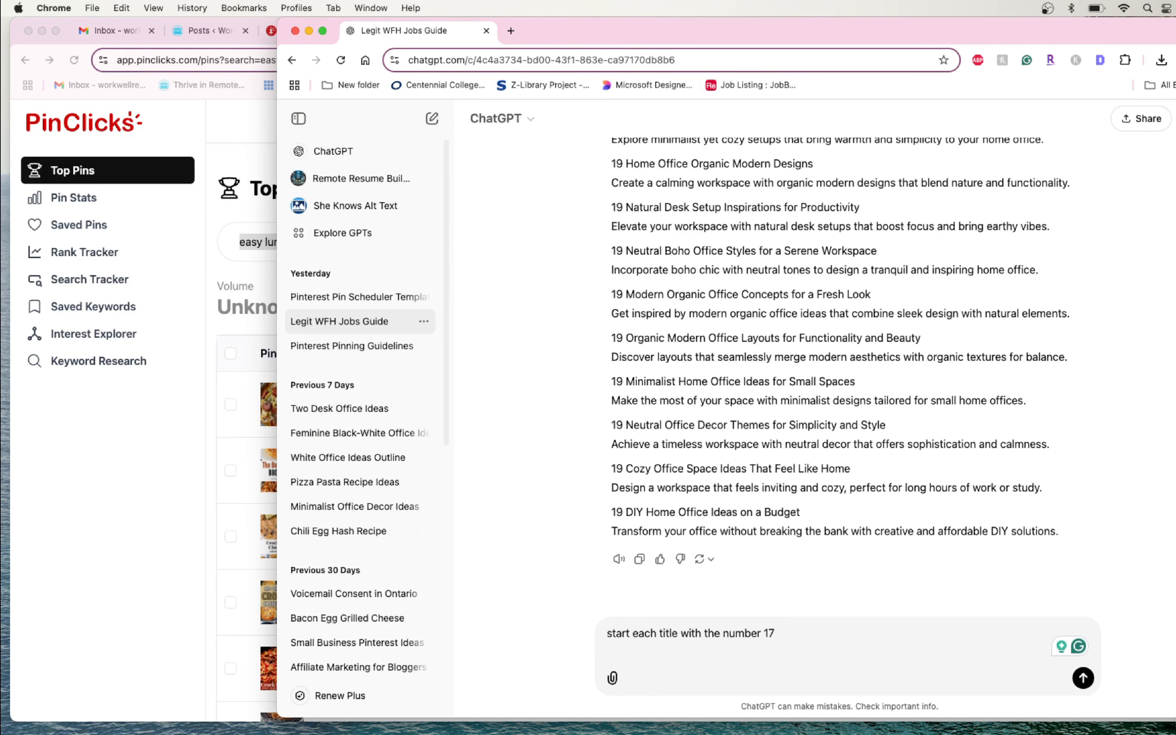
key("super+v")
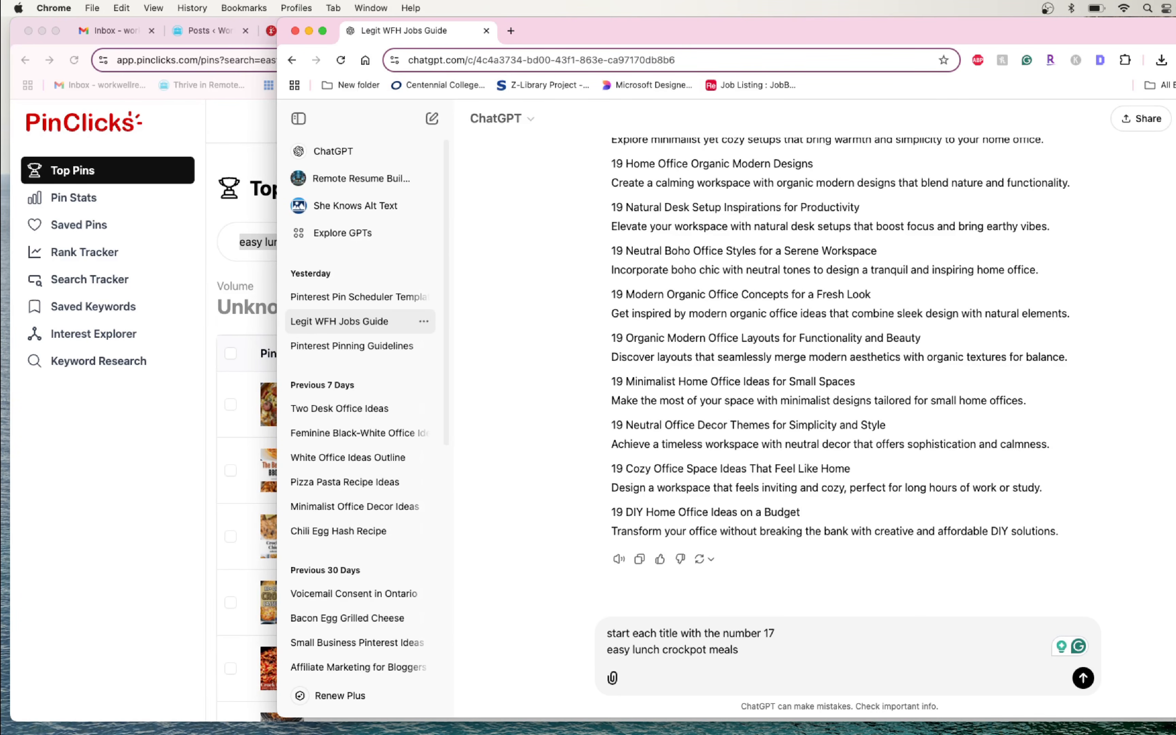
type("Easy Good Crockpot Meals Quick Easy Slow Cooker Meals Crockpot Casseroles Dinner Crock Pot Recipes For Pot Luck Complete Crockpot Meals Crockpot Recipe For Potluck Pot Luck Slow Cooker Recipes")
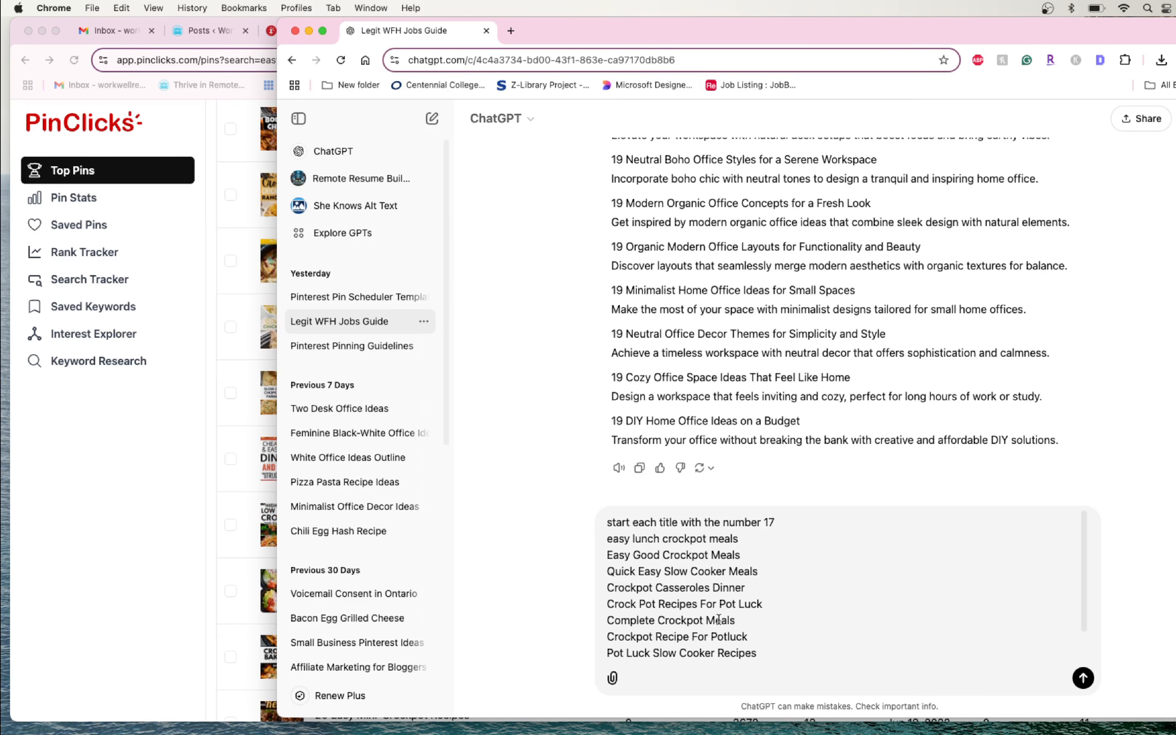
type("Crockpot Carry In Ideas Crockpot Dump Meals Easy Recipes")
scroll(734, 621, "up", 1)
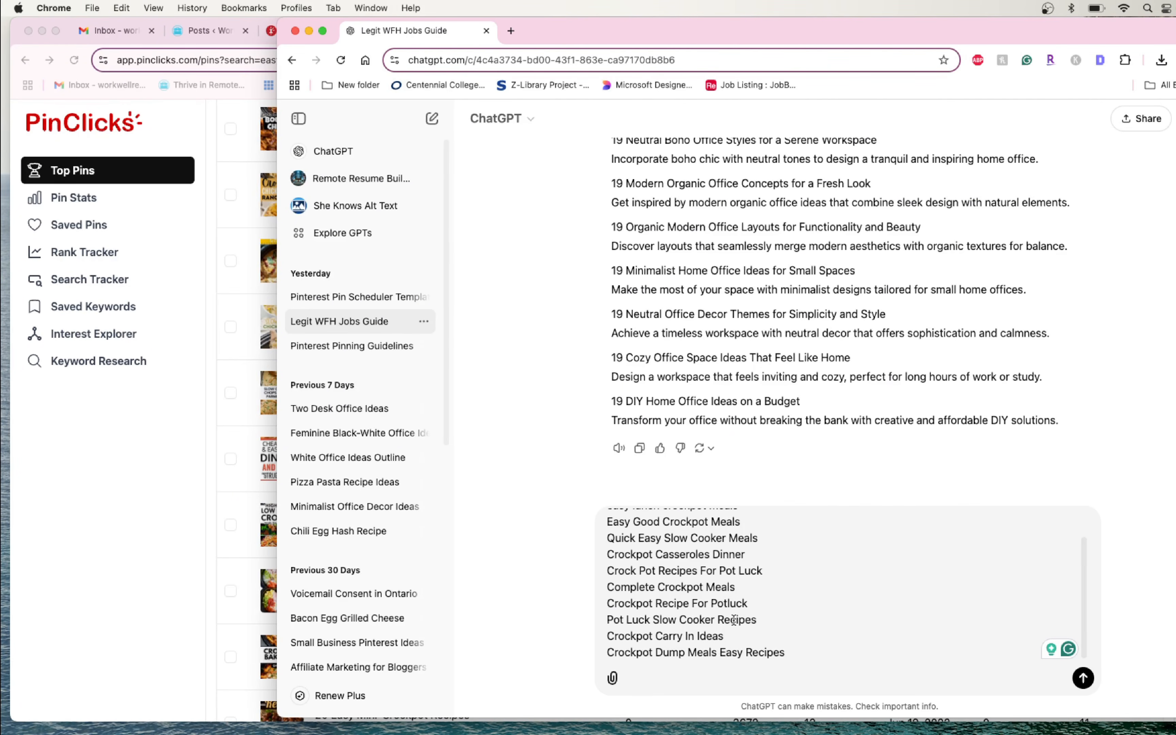
scroll(733, 621, "down", 1)
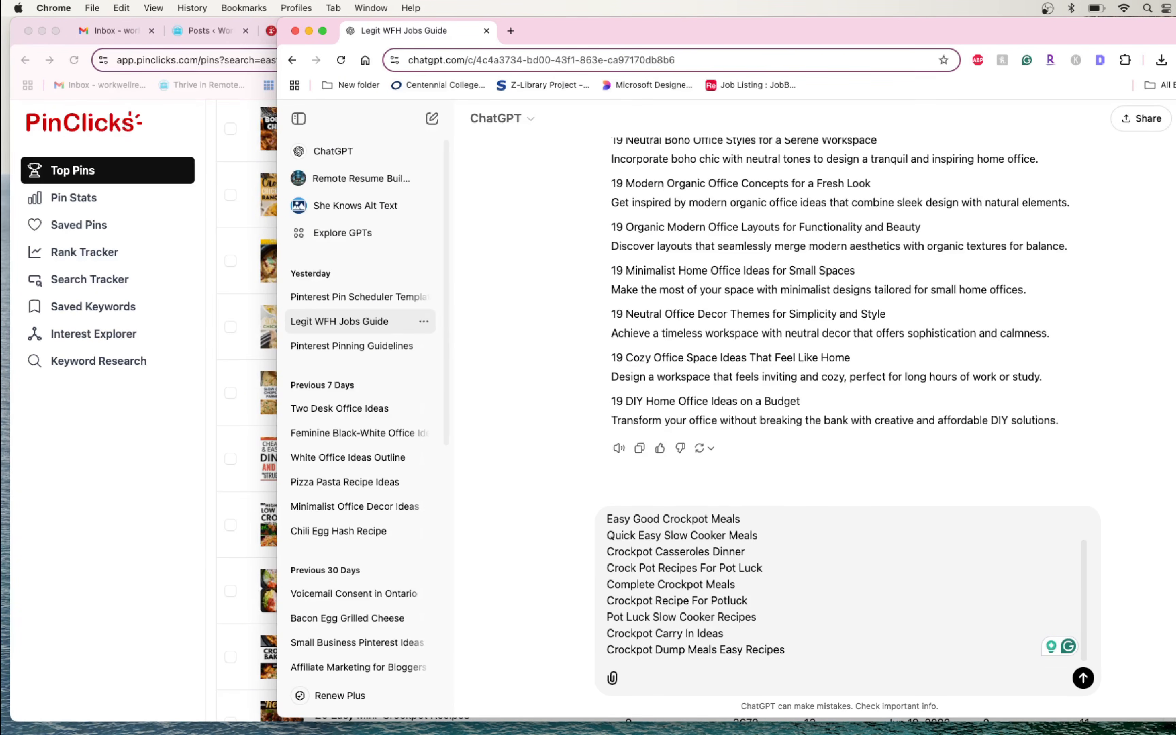
key("Return")
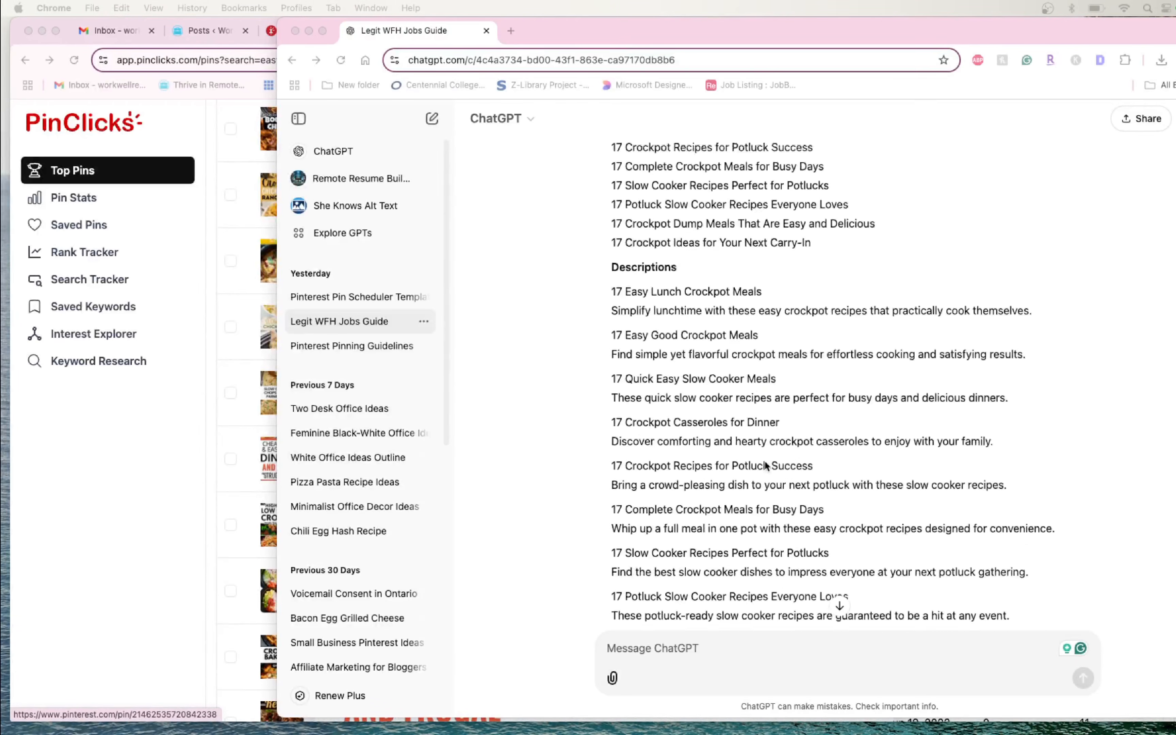
- Copy the ten titles from ChatGPT's reply, from "17 Easy Lunch Crockpot Meals" to "17 Crockpot Ideas for Your Next Carry-In"
scroll(680, 574, "down", 7)
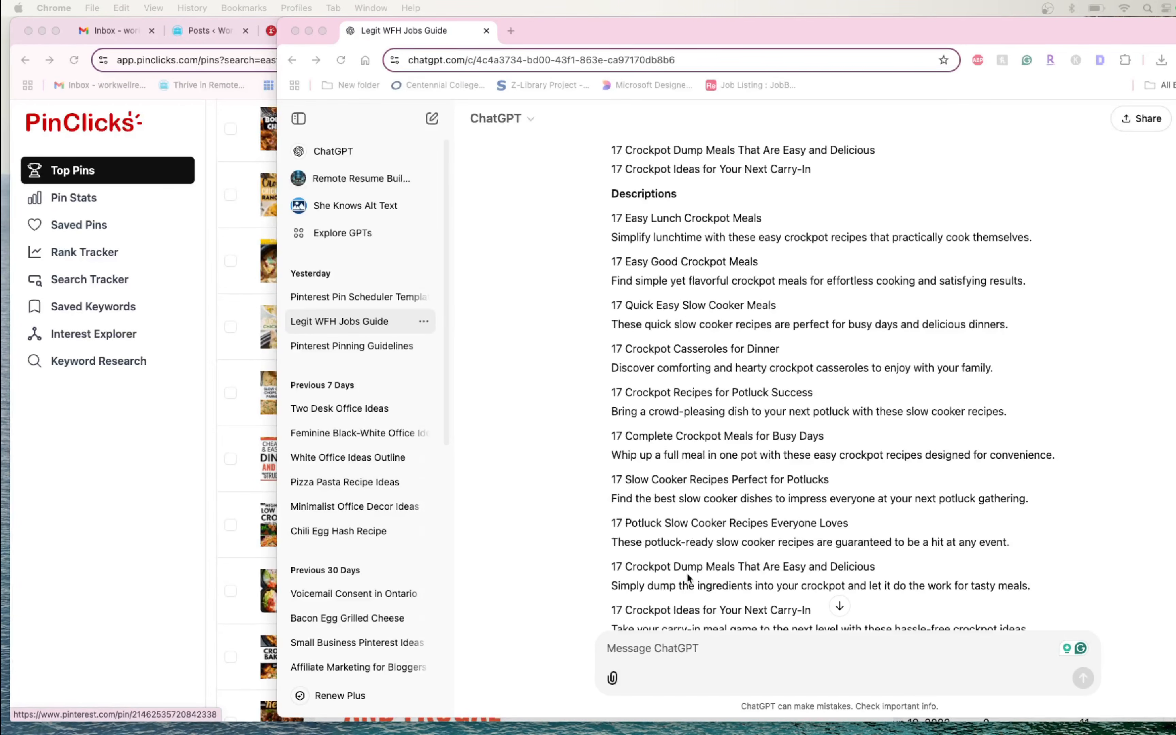
scroll(687, 569, "up", 5)
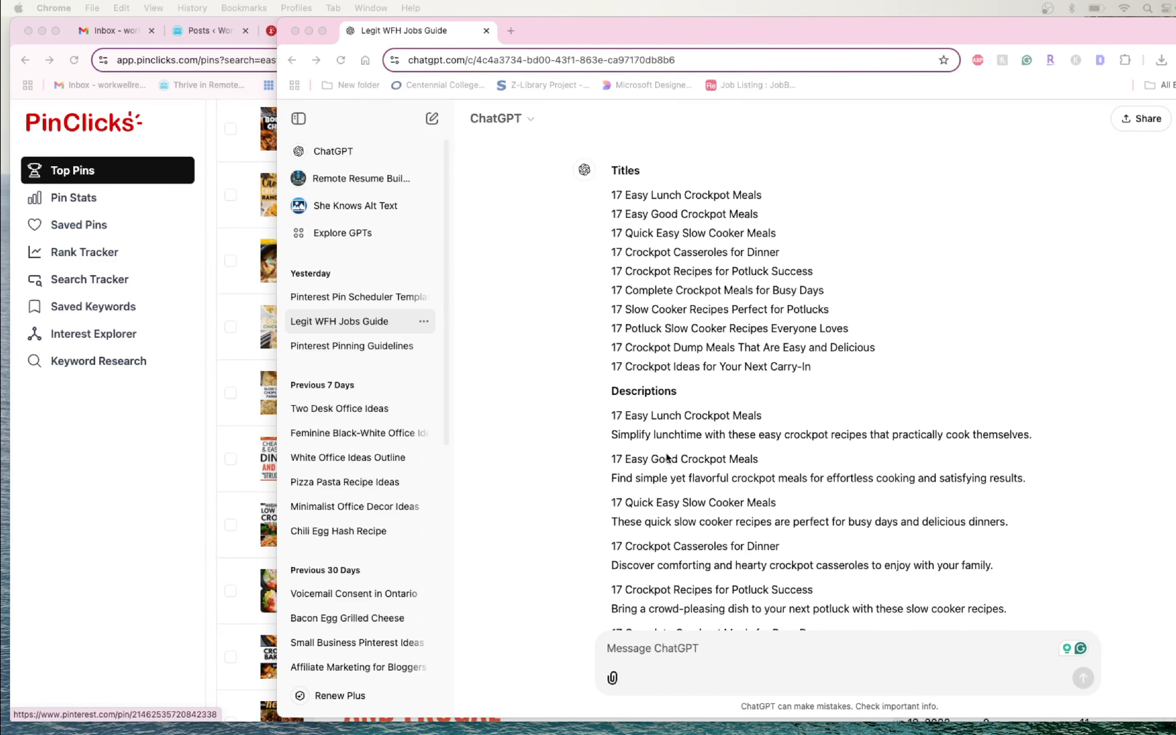
left_click(819, 359)
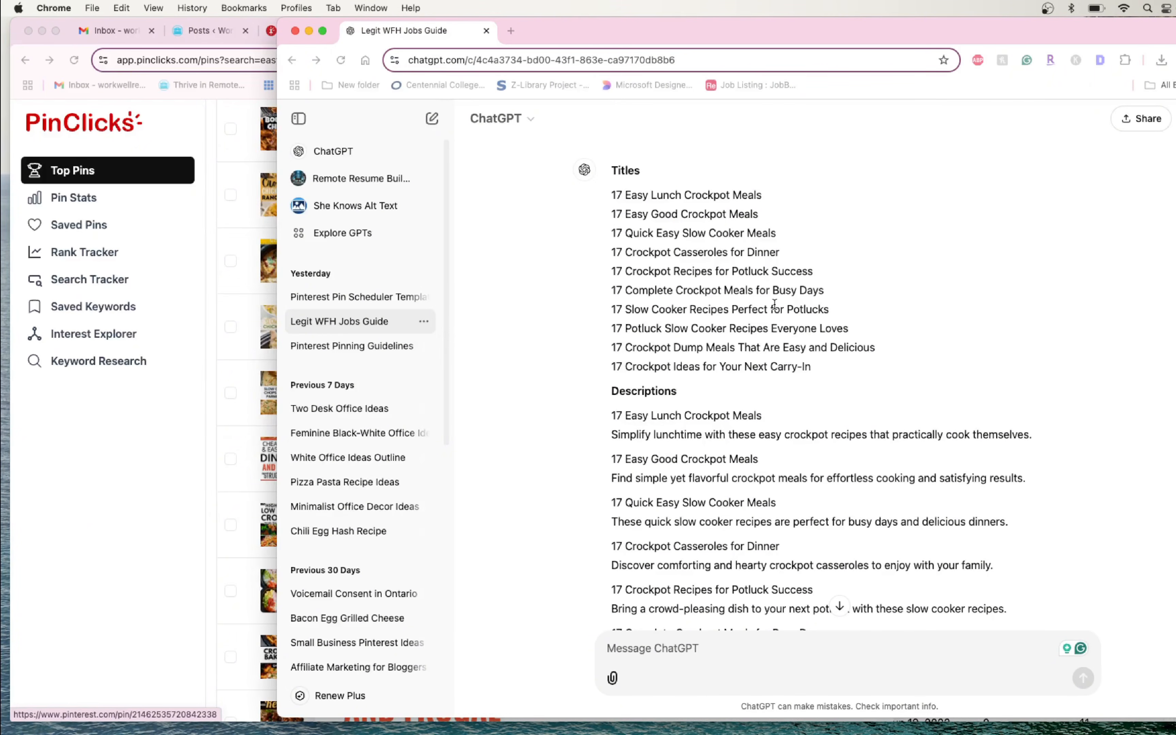
scroll(819, 360, "up", 1)
left_click_drag(827, 389, 607, 221)
key("super+c")
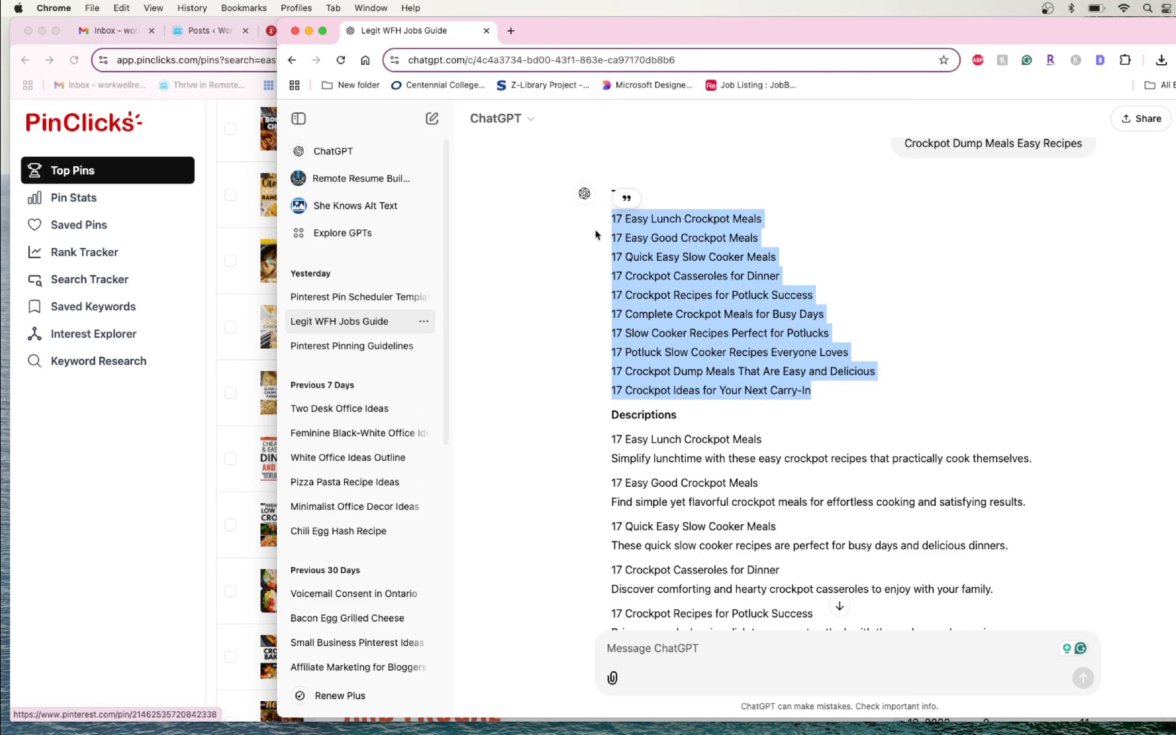
- Return to the Bulk Posting sheet and paste the ten crockpot titles into Pinterest Pin Title cells G2:G11
left_click(131, 510)
left_click(962, 30)
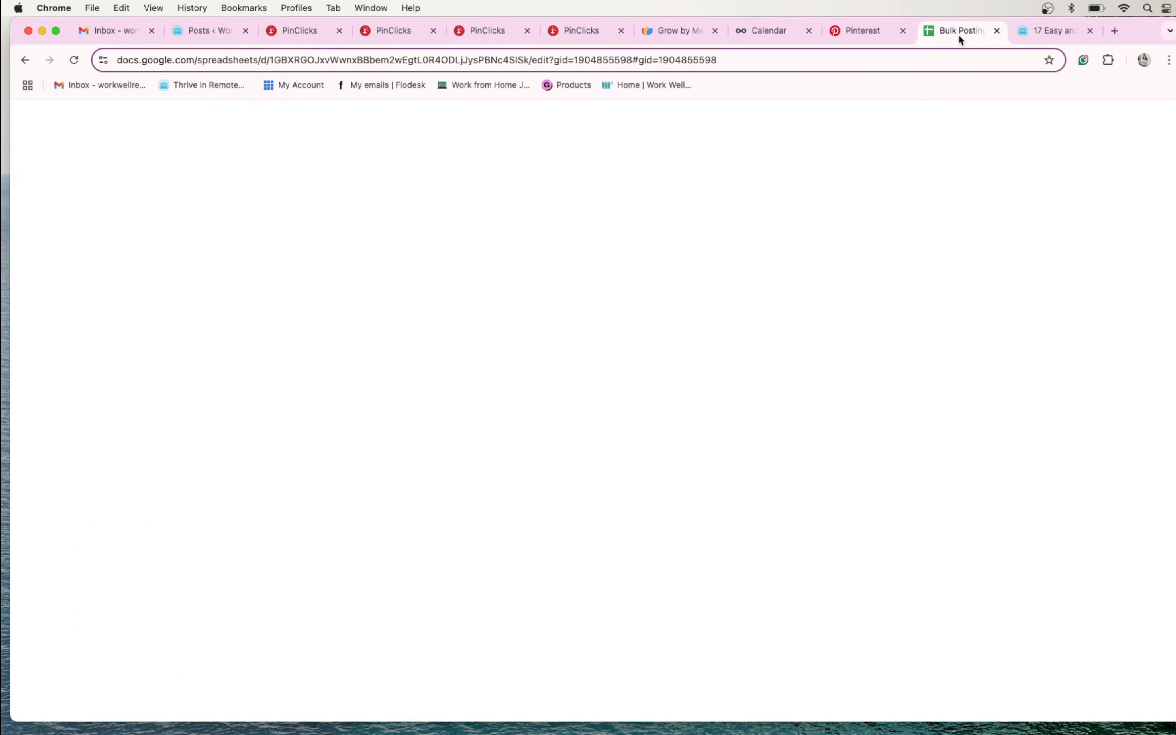
left_click(649, 236)
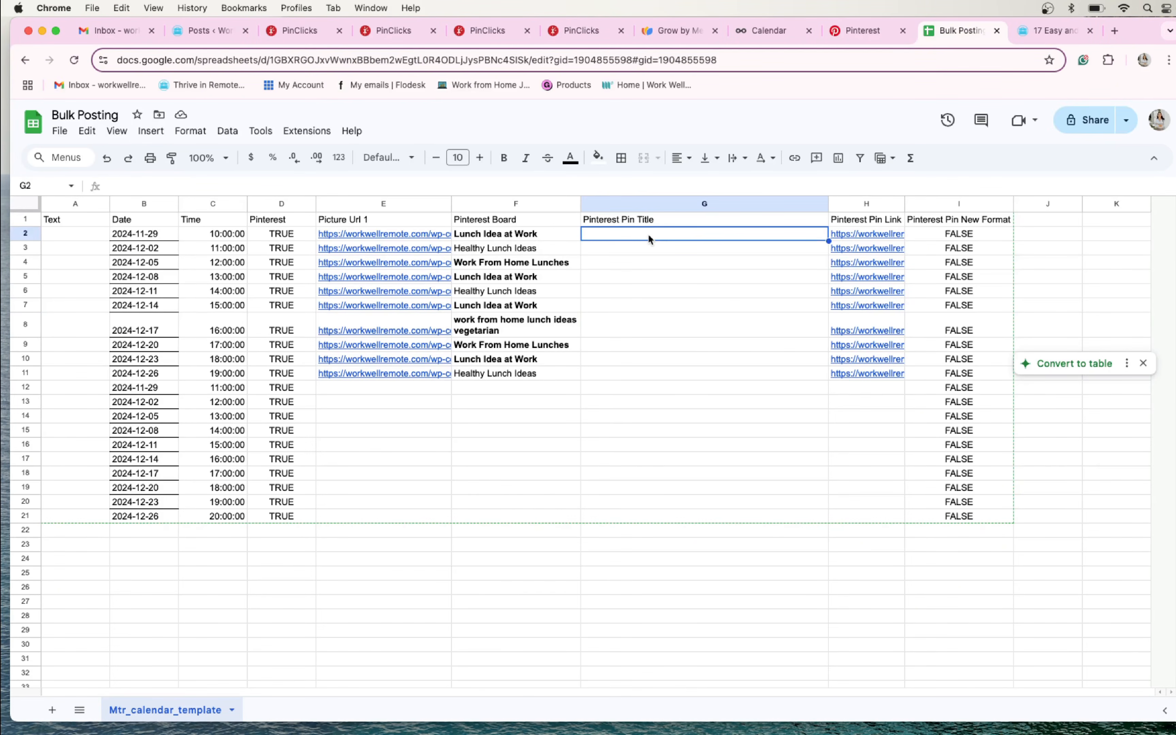
key("super+v")
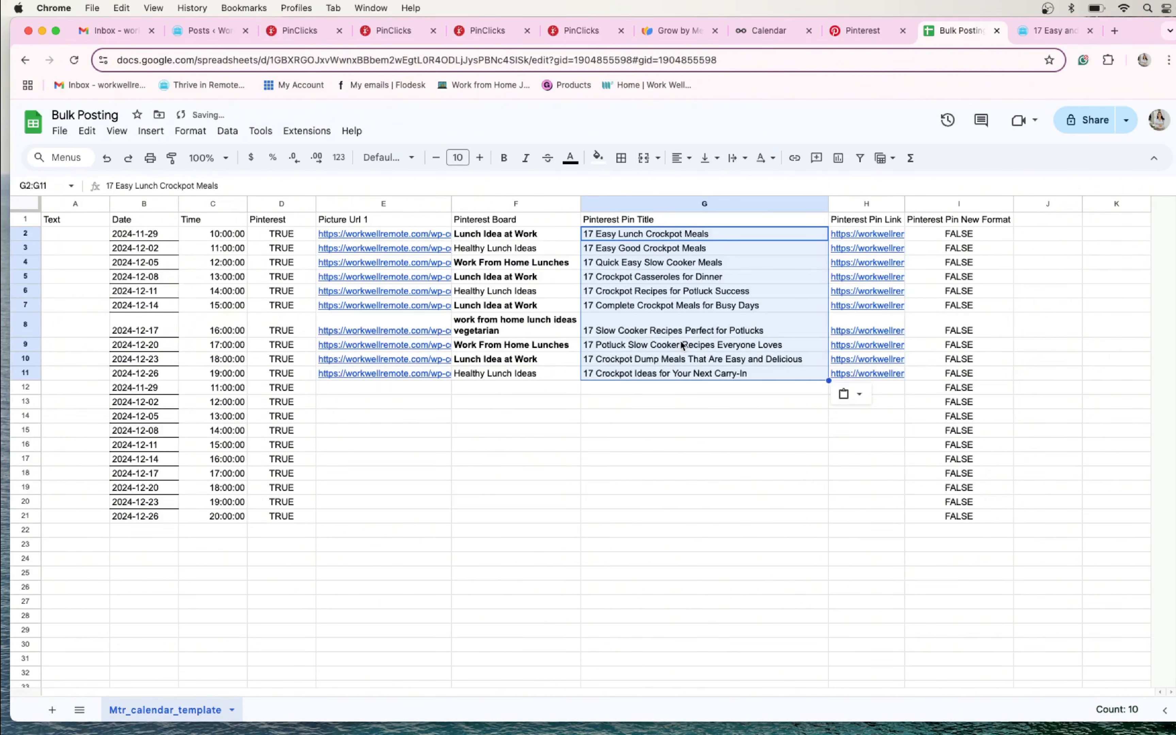
- Copy ChatGPT's crockpot pin descriptions, from "Simplify lunchtime" to "Take your carry-in meal game", and paste them into the Bulk Posting sheet starting at A2
left_click(61, 235)
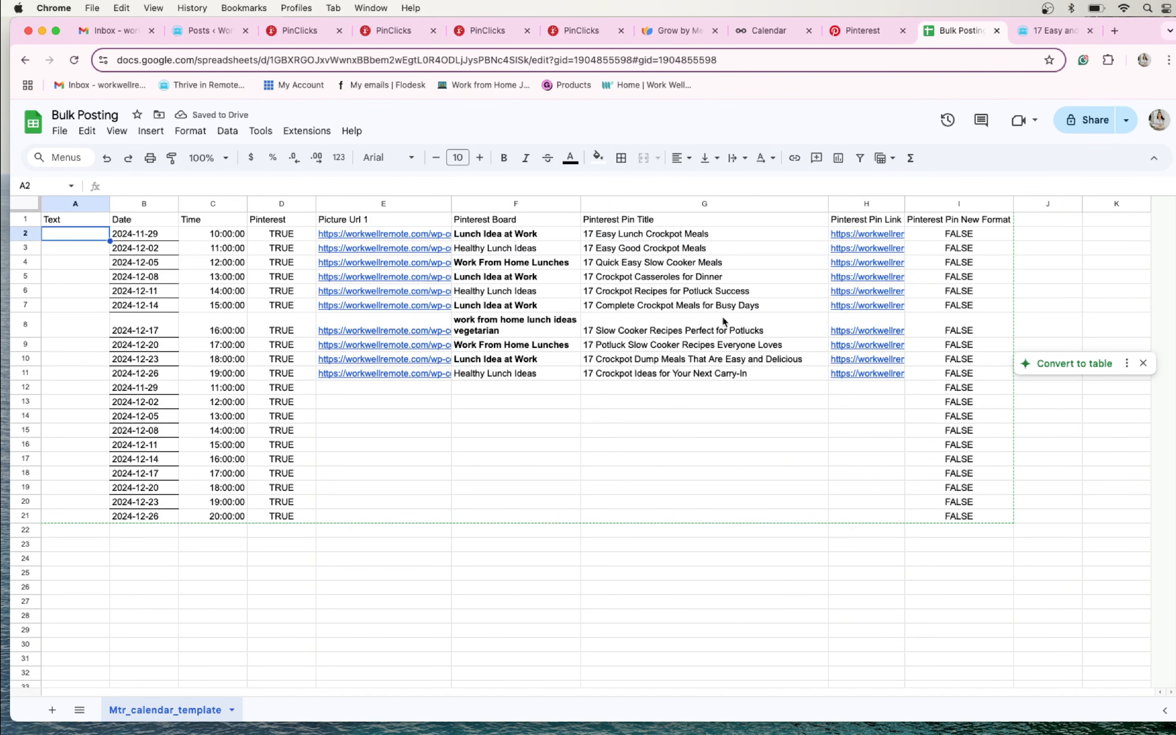
key("super+grave")
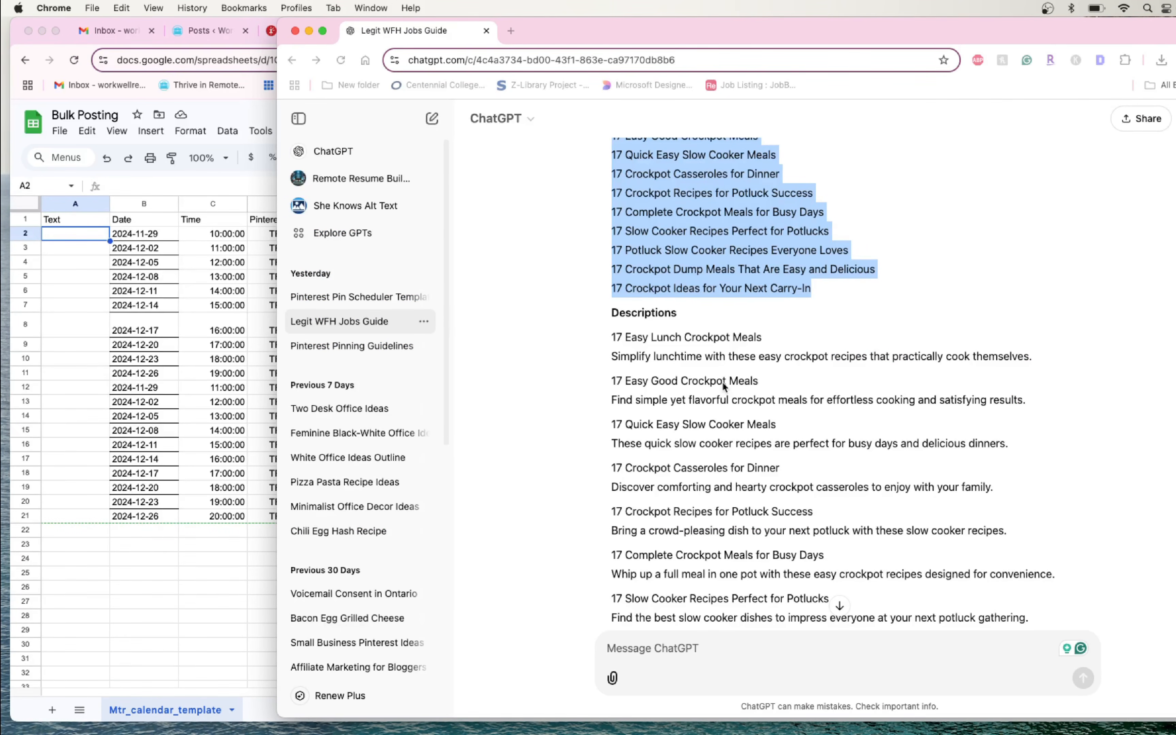
left_click_drag(613, 152, 1036, 546)
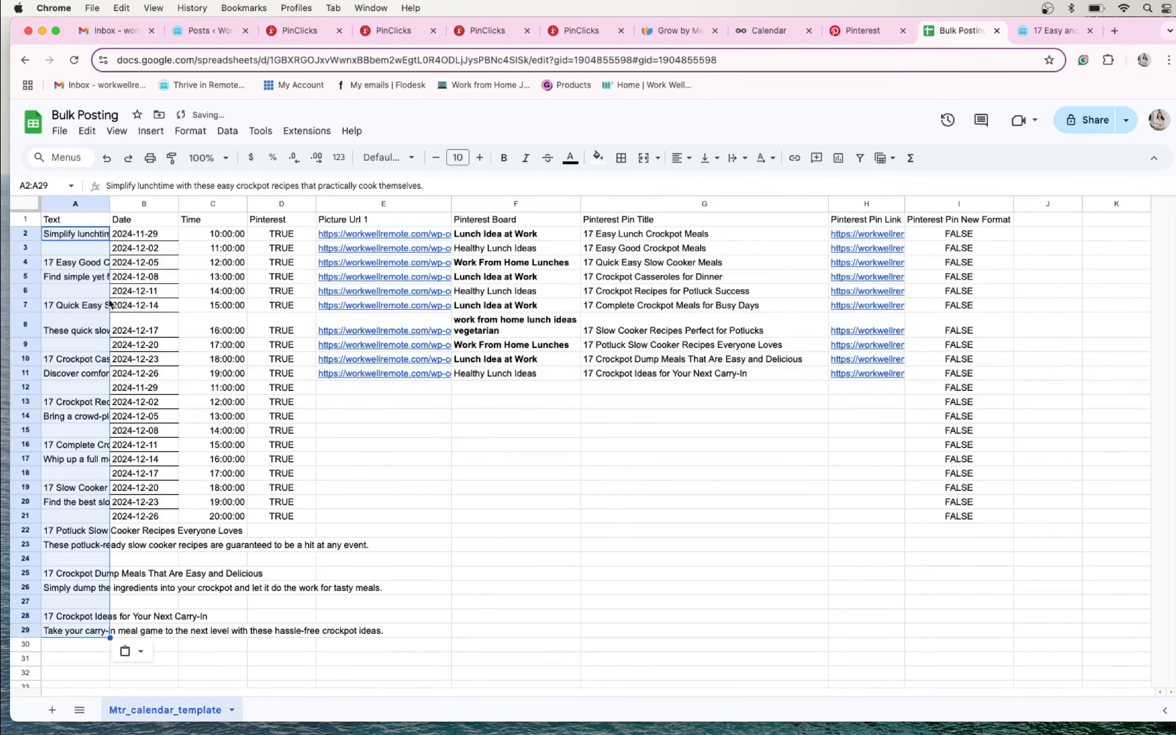
- Copy only the nine description sentences in A5, A8, A11, A14, A17, A20, A23, A26 and A29, and paste them together starting at A3
left_click(81, 279)
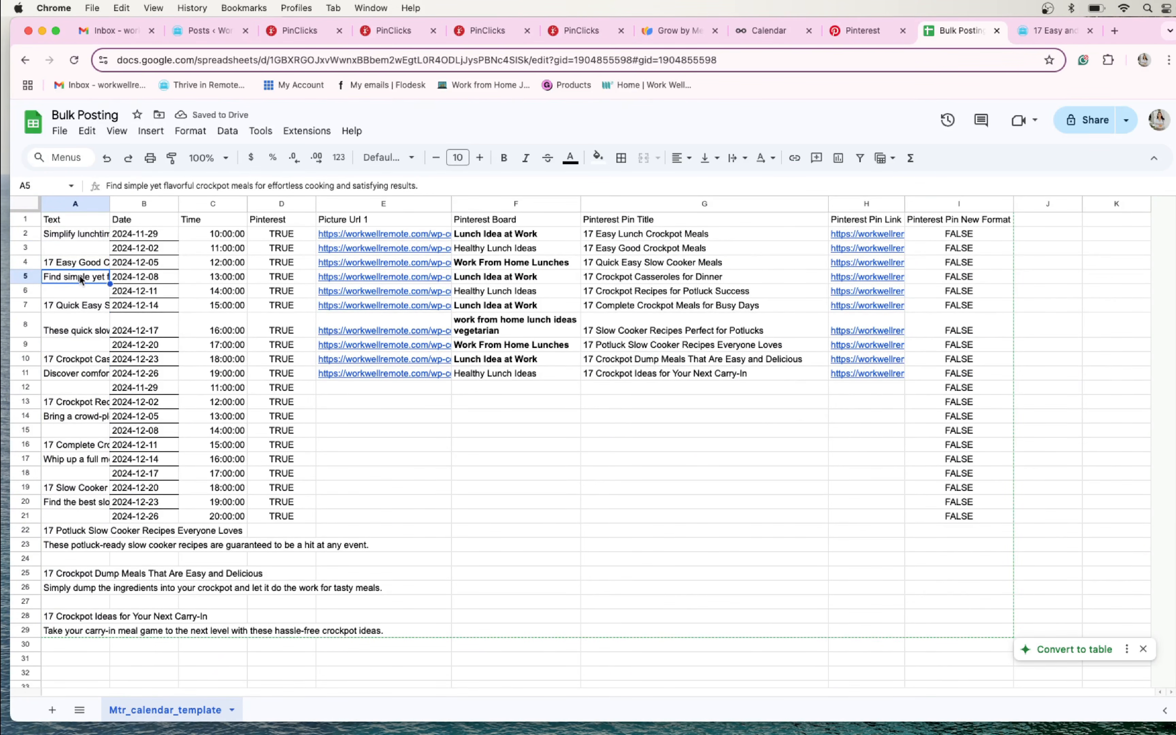
left_click(73, 329, "super")
left_click(73, 374, "super")
left_click(73, 419, "super")
left_click(68, 462, "super")
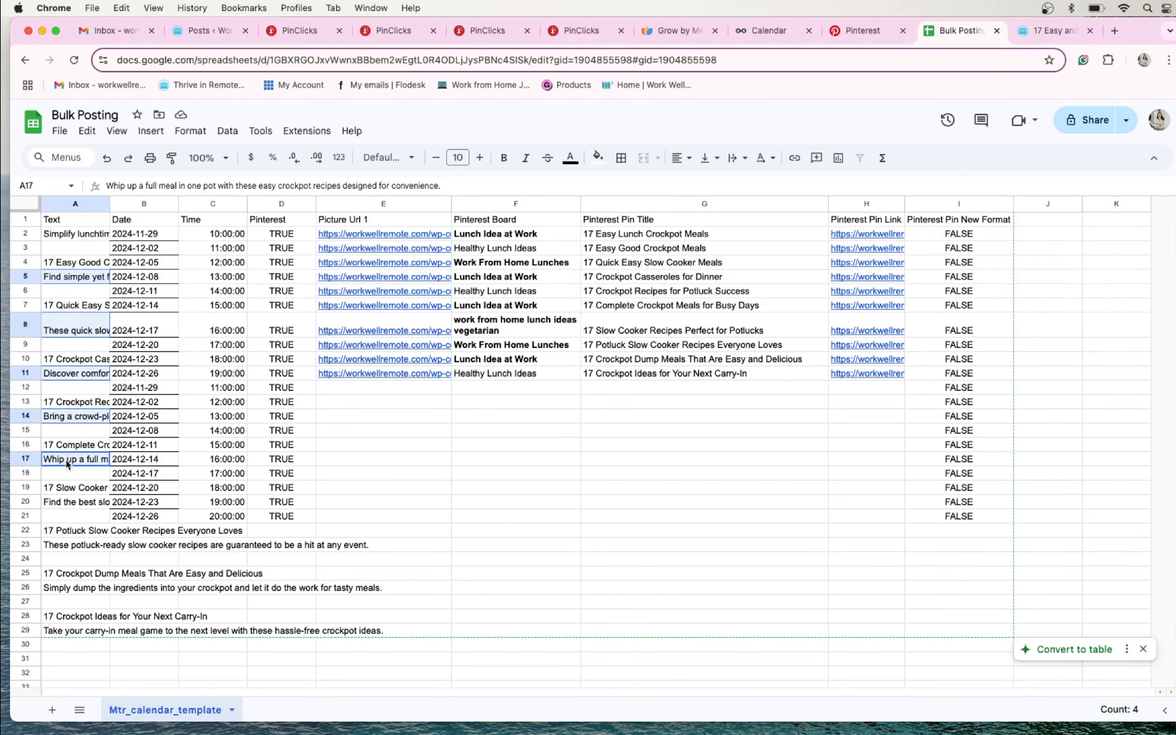
left_click(73, 501, "super")
left_click(73, 545, "super")
left_click(73, 588, "super")
left_click(72, 631, "super")
key("super+c")
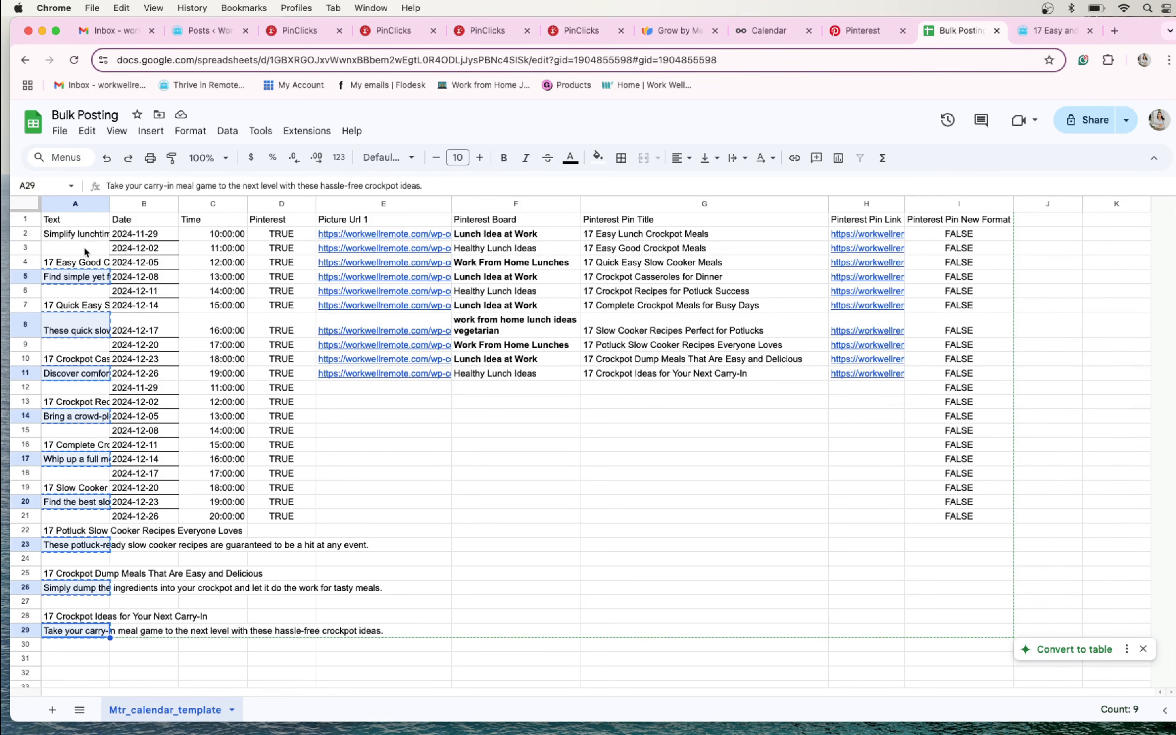
left_click(83, 246)
key("cmd+v")
- Clear the leftover titles and descriptions in Text column cells A12:A29
left_click_drag(84, 387, 89, 633)
key("Delete")
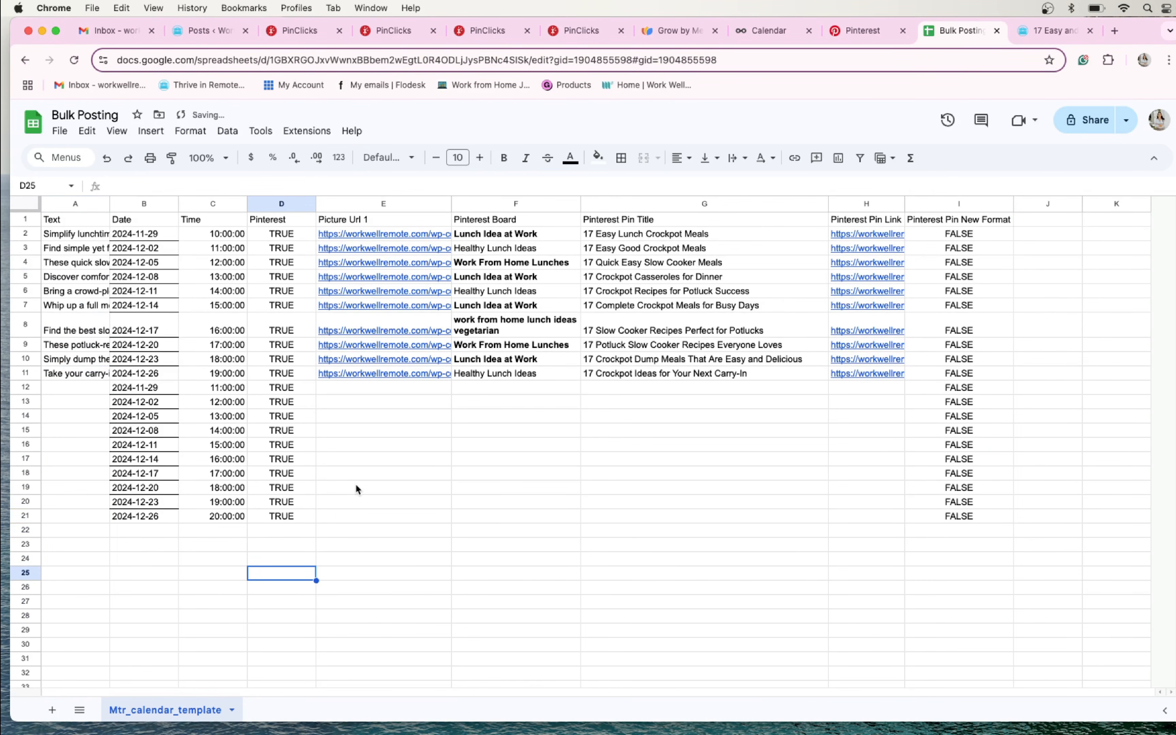
left_click(557, 431)
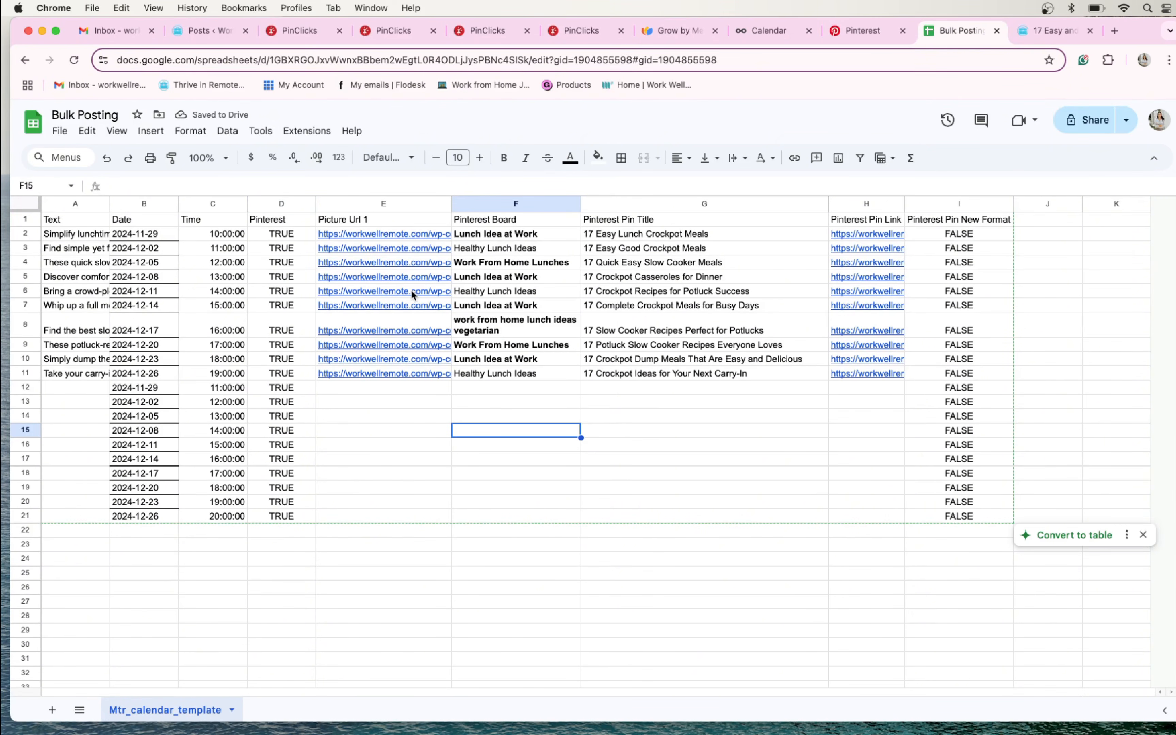
- Close the PinClicks Top Pins page and open the blog post "21 Quick and Easy Grab-and-Go Lunch Ideas" on workwellremote.com
left_click(574, 30)
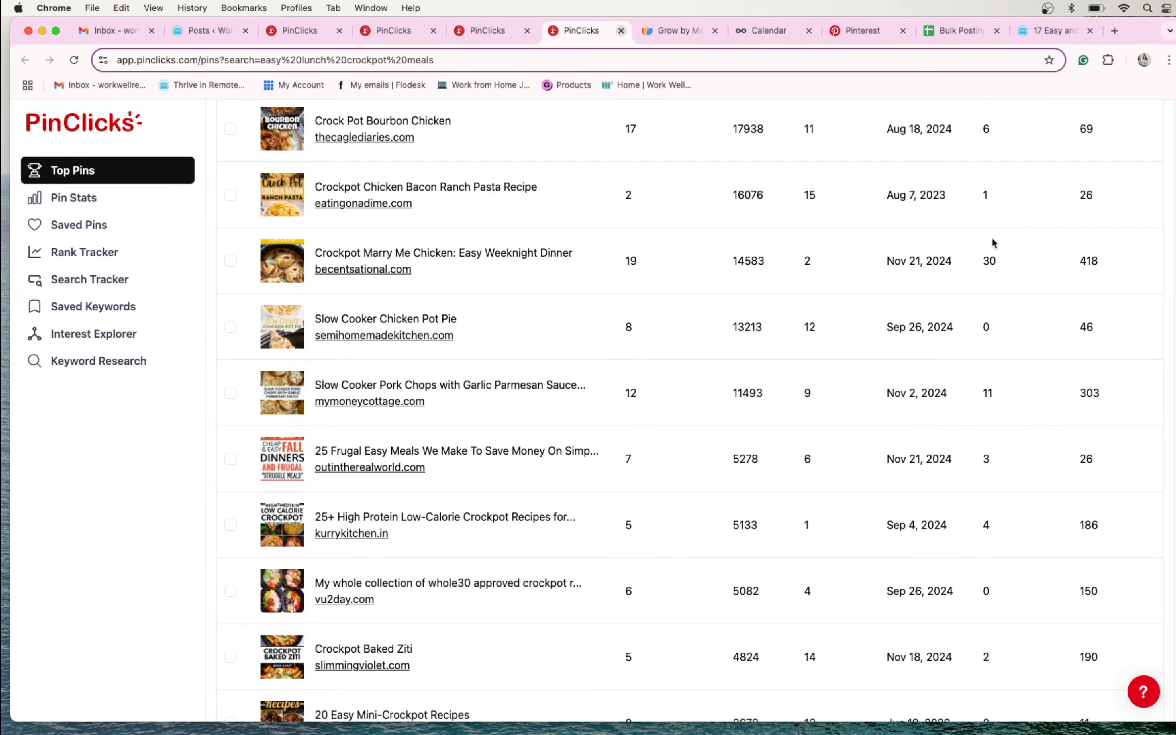
key("super+w")
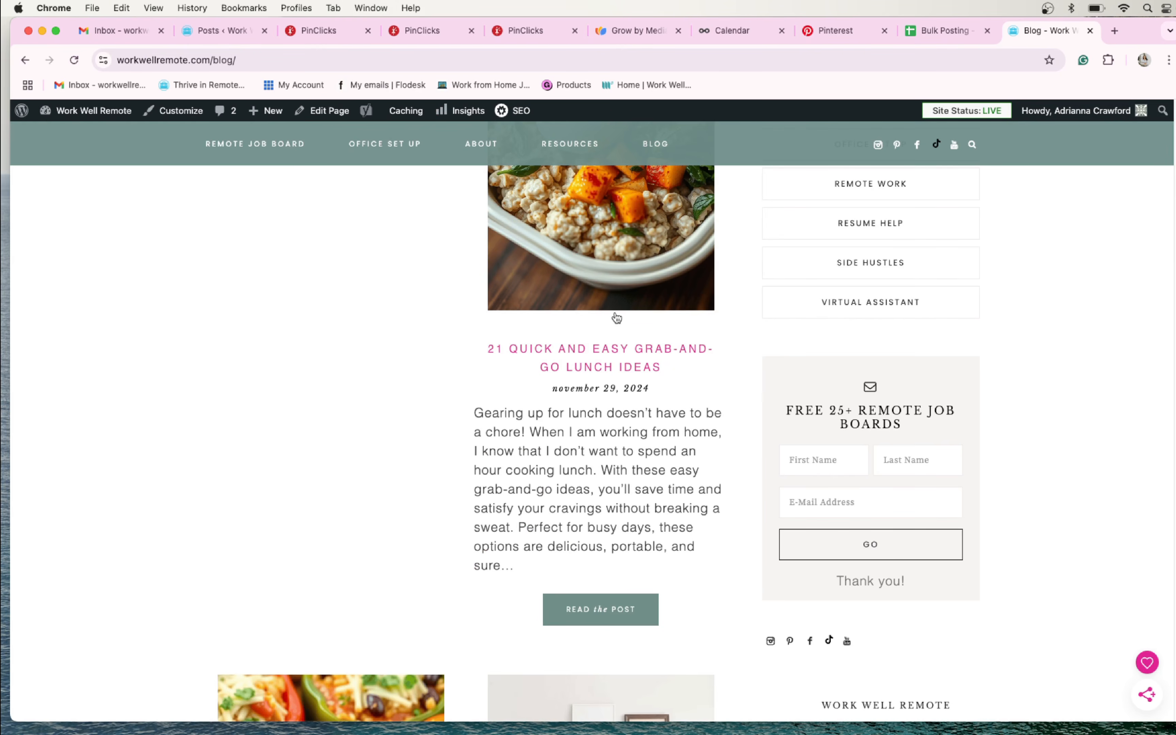
scroll(616, 318, "up", 2)
left_click(614, 308)
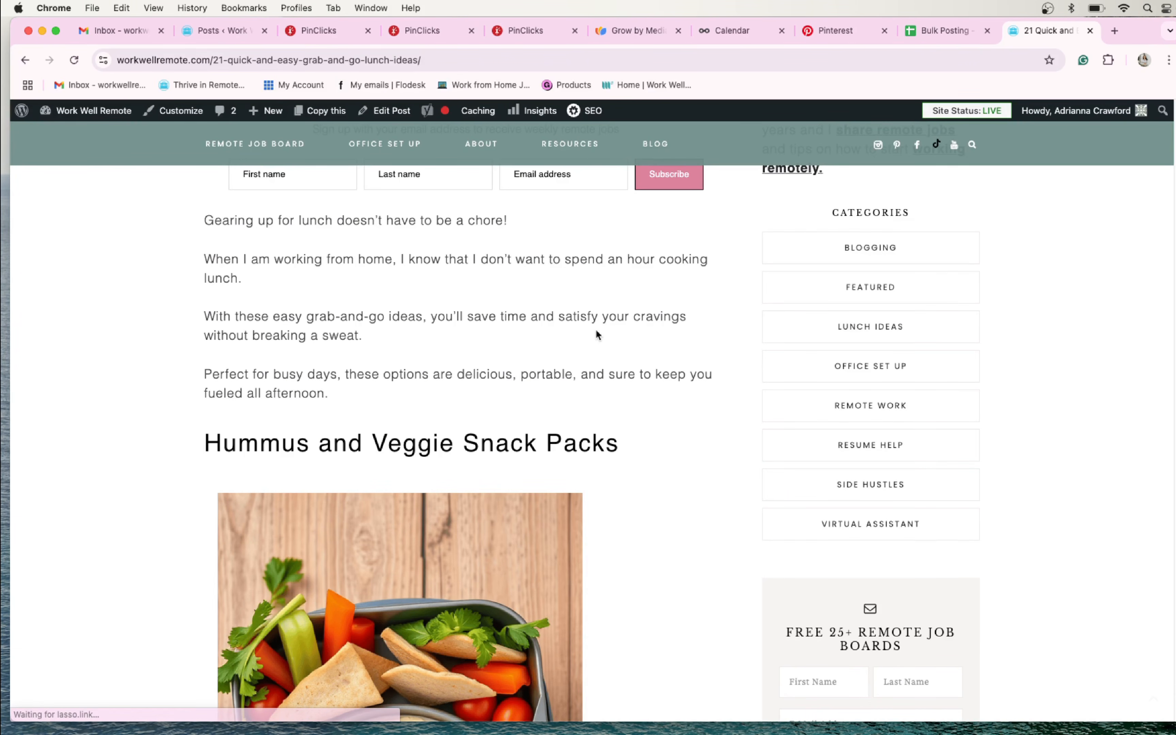
- Open the post's hummus snack pack, Mediterranean quinoa salad, caprese skewer and turkey avocado wrap images, each in its own tab
scroll(545, 350, "down", 20)
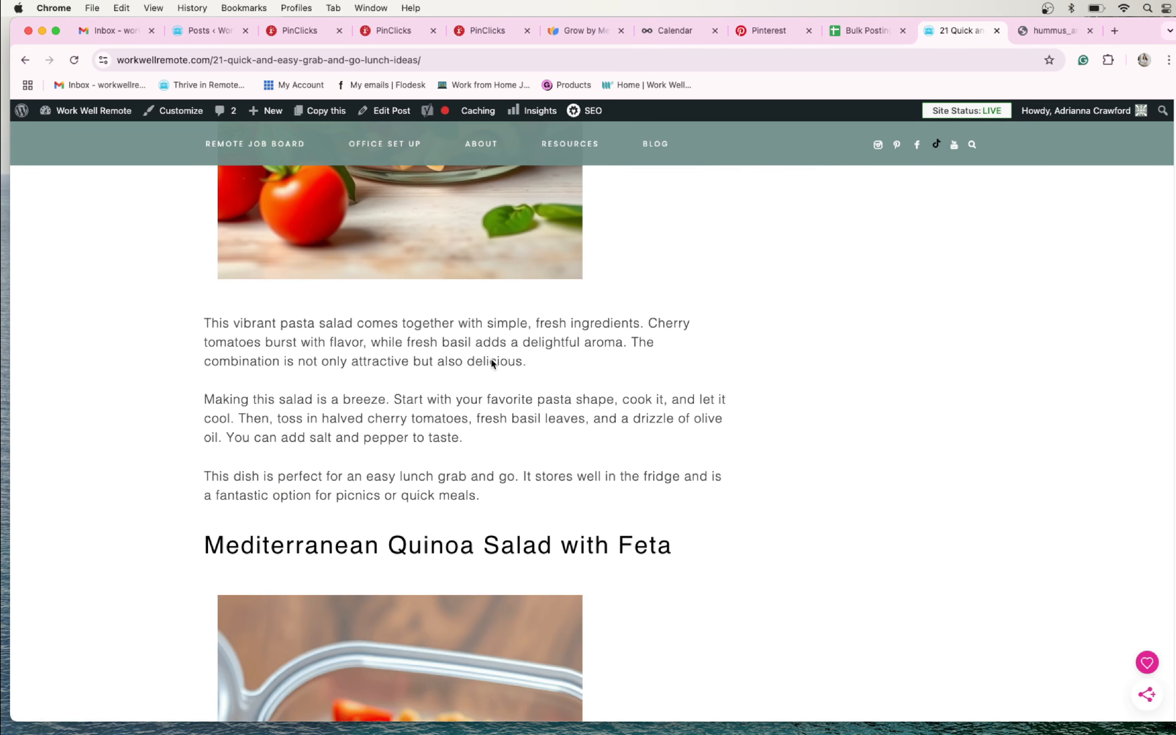
scroll(493, 363, "down", 9)
right_click(425, 369)
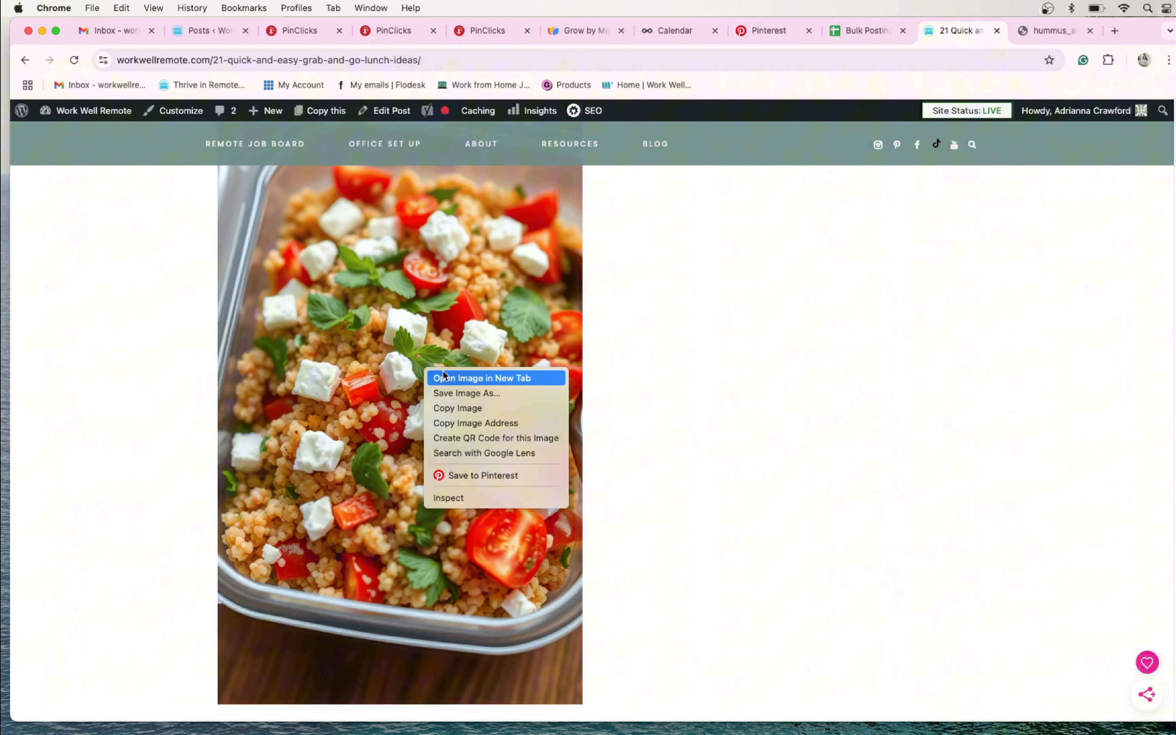
left_click(481, 379)
scroll(450, 393, "down", 10)
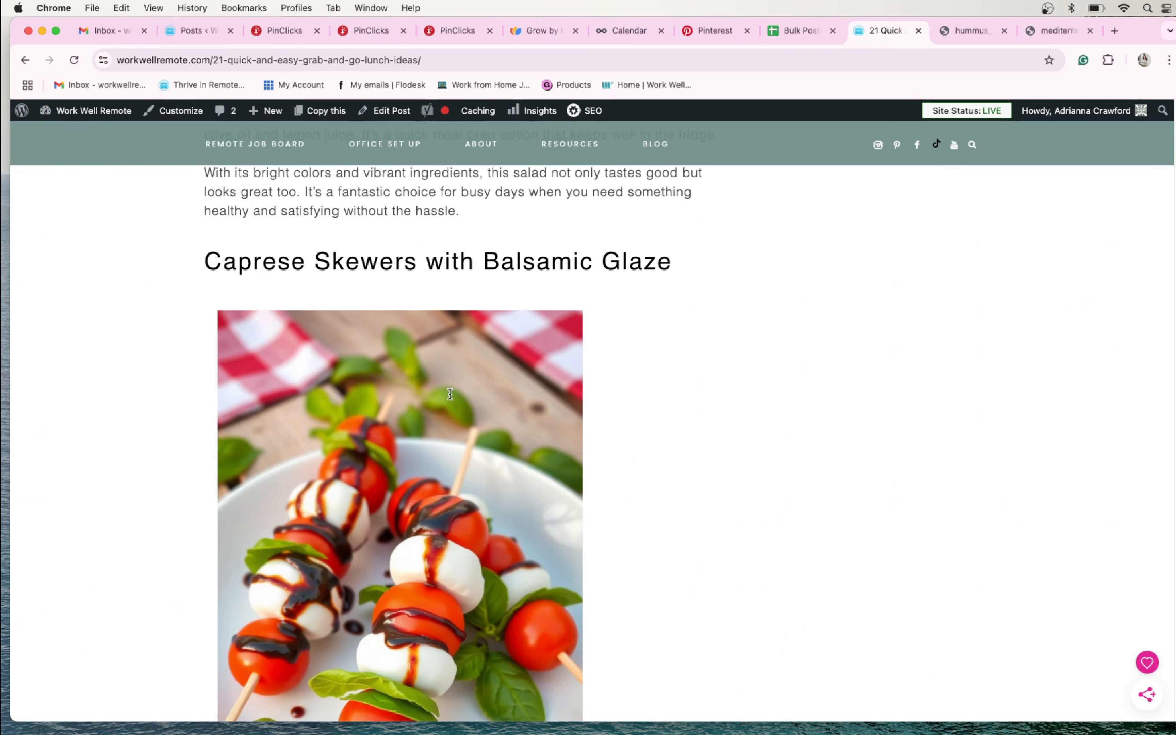
right_click(450, 394)
left_click(496, 404)
scroll(481, 413, "down", 10)
right_click(472, 425)
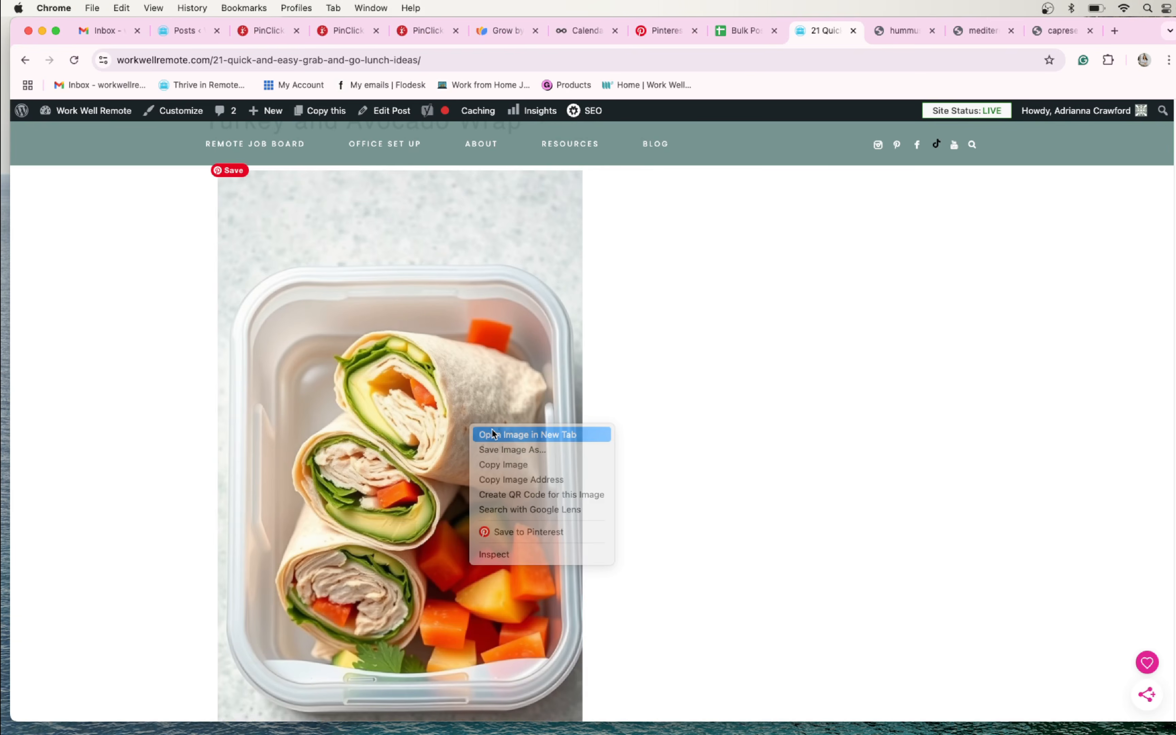
left_click(493, 434)
scroll(493, 434, "down", 10)
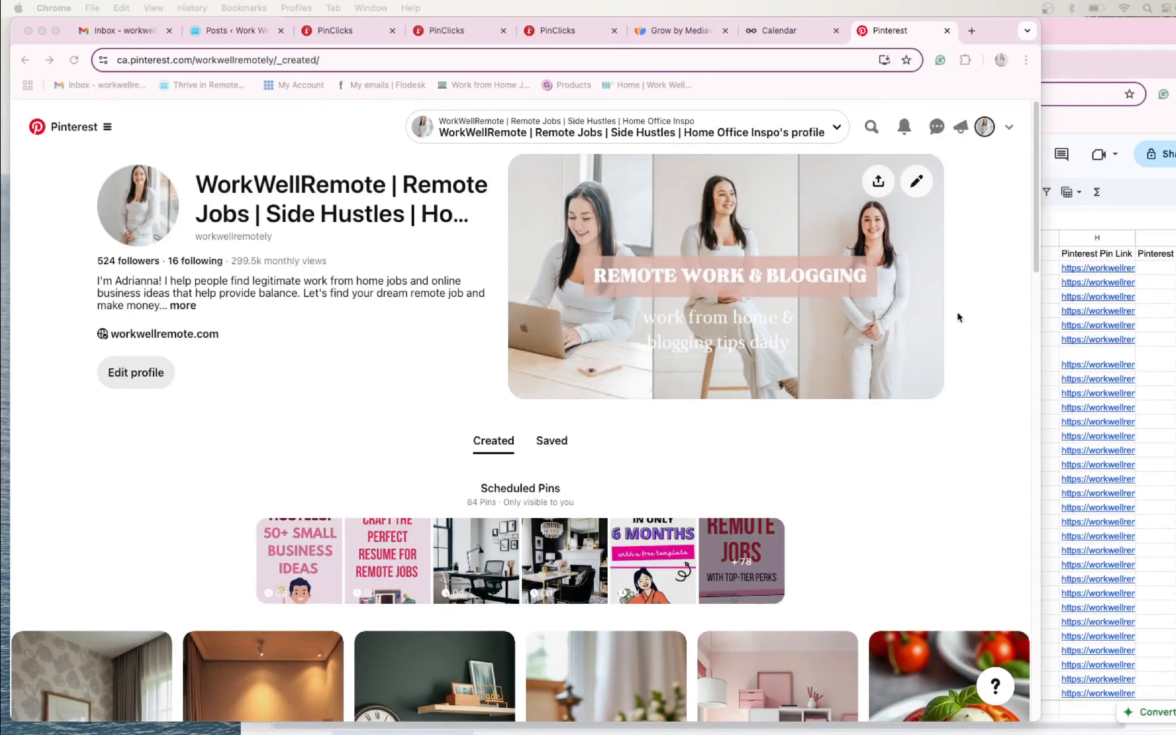
- Switch to the Bulk Posting sheet and copy the Pinterest Board names from F2:F11 into F12:F21
left_click(1164, 381)
scroll(585, 342, "down", 1)
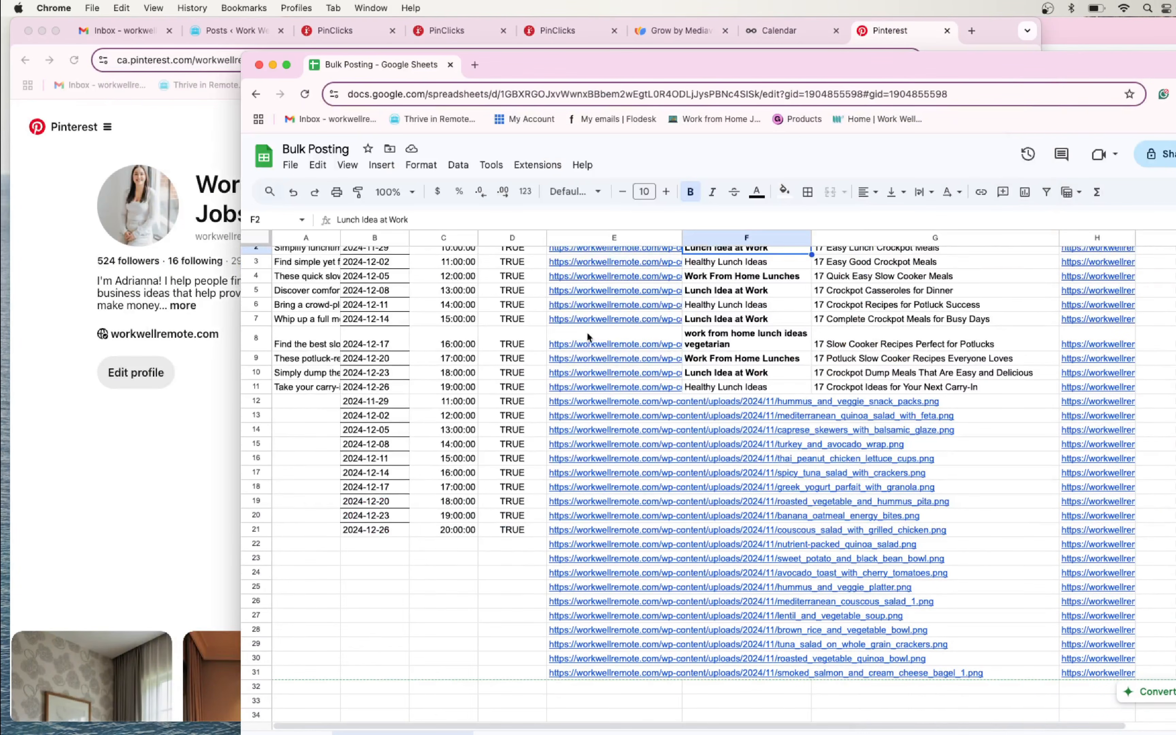
scroll(588, 368, "up", 1)
left_click(744, 339)
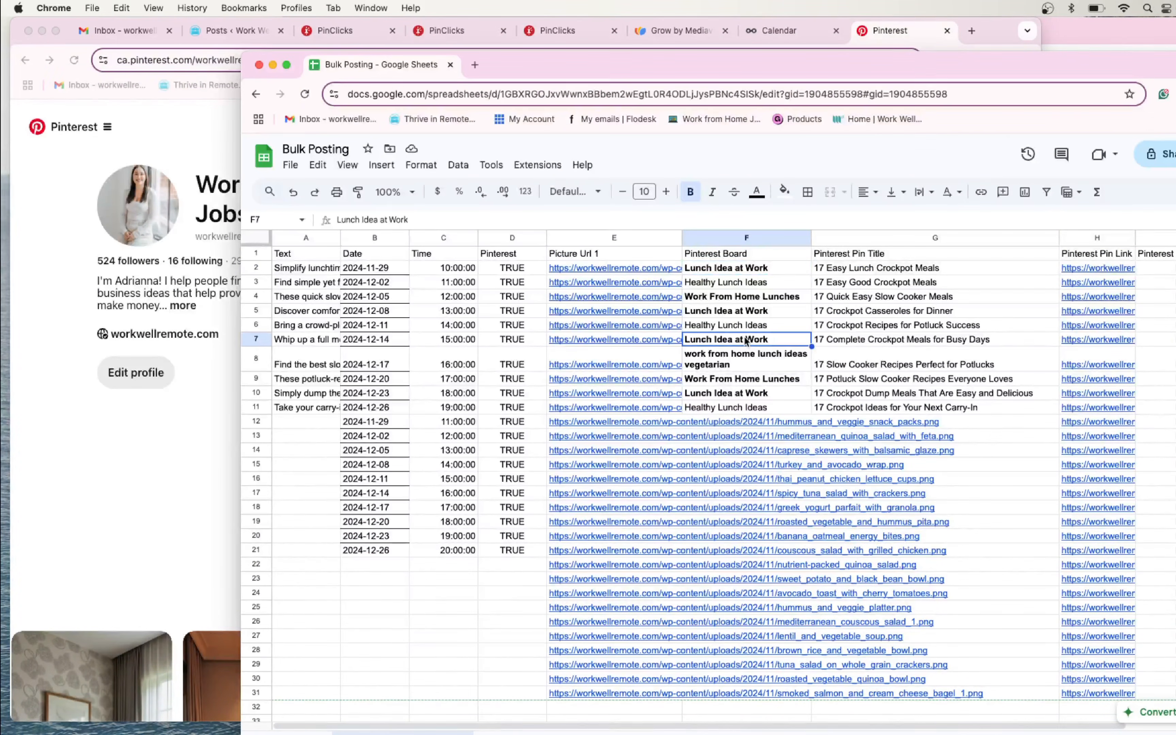
left_click(769, 271)
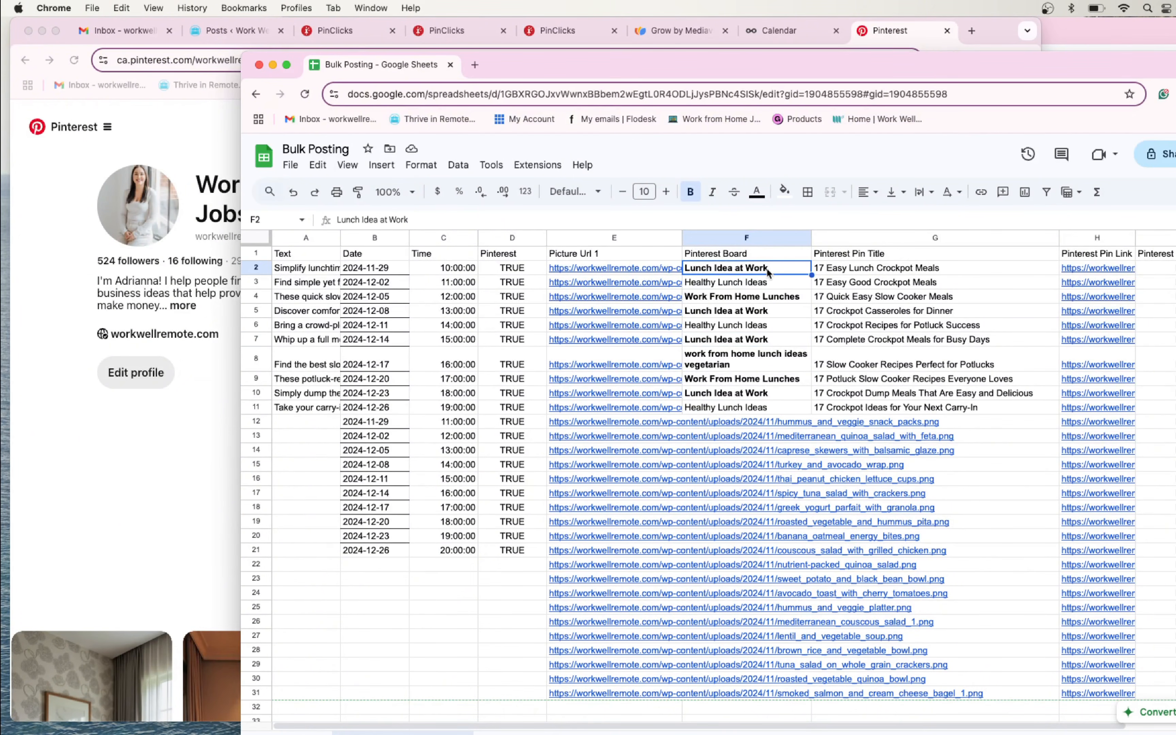
left_click_drag(769, 271, 756, 545)
key("super+c")
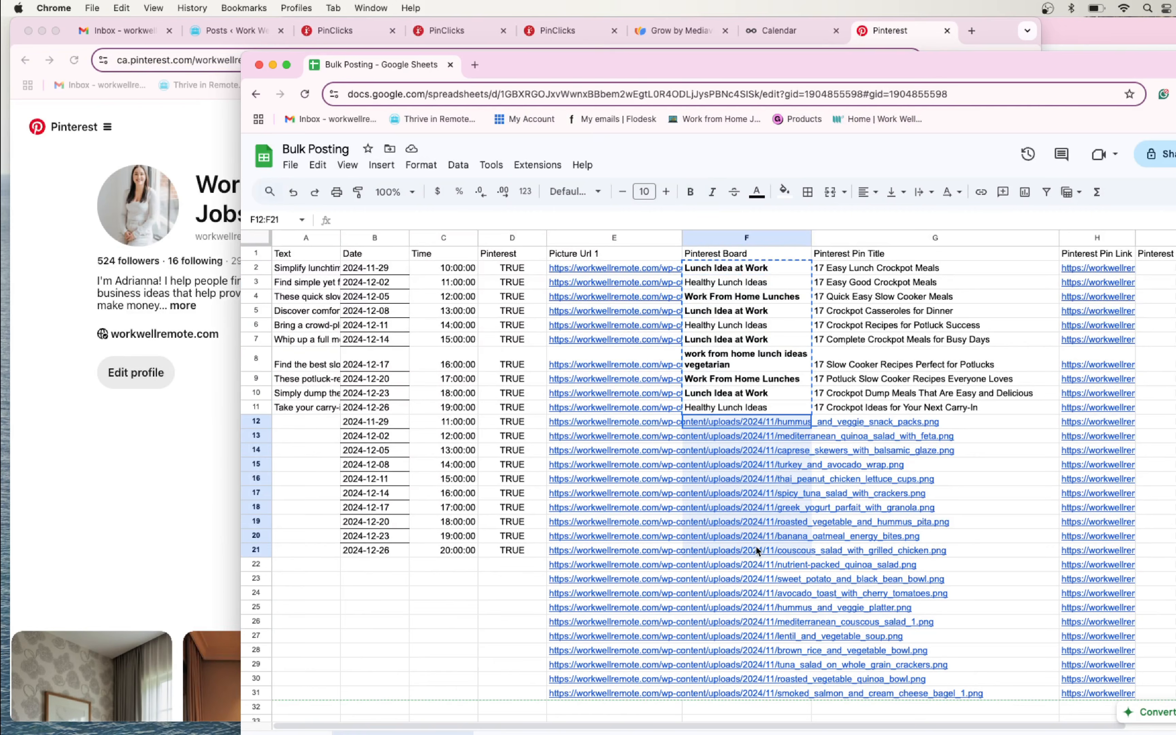
key("super+v")
- Paste the same ten Pinterest Board names into F22:F31
scroll(758, 542, "down", 2)
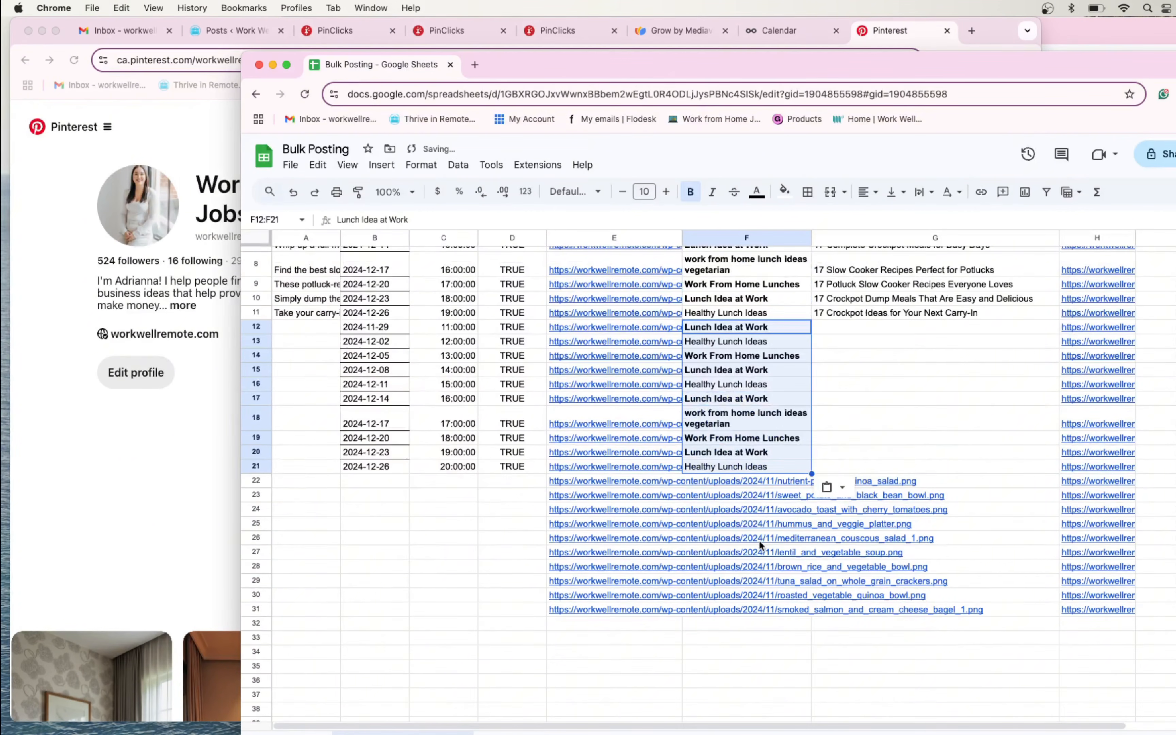
left_click_drag(737, 483, 748, 610)
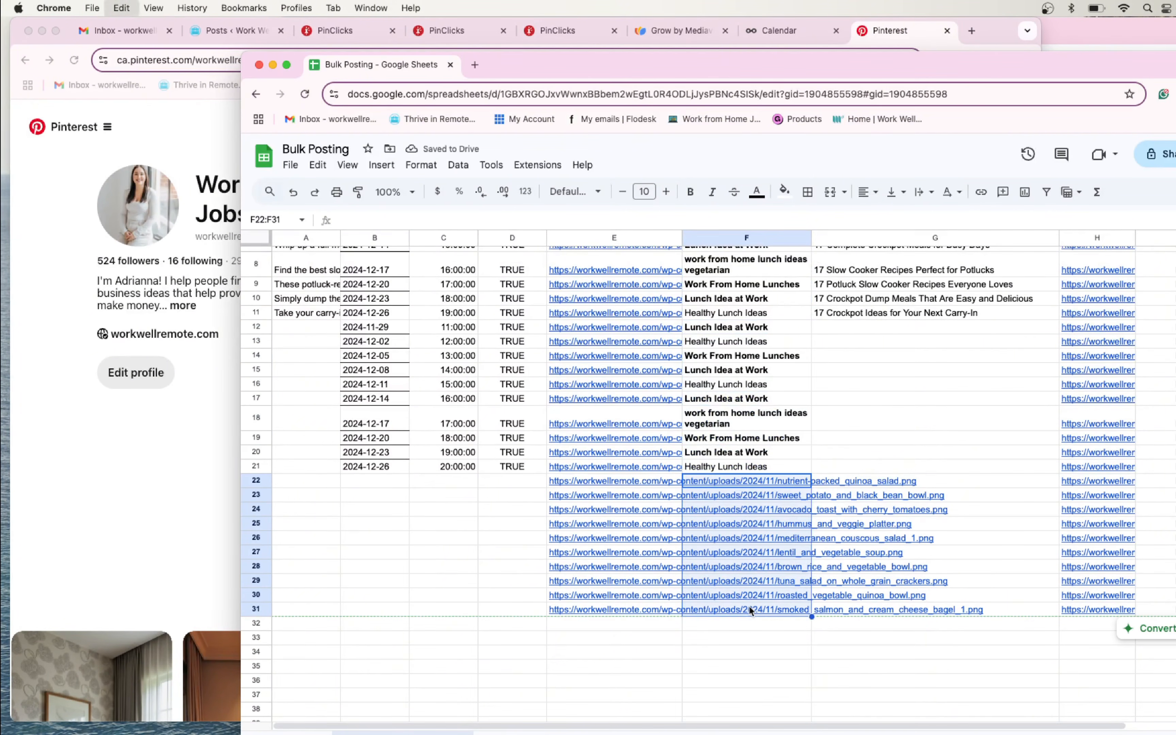
key("super+v")
left_click(471, 556)
scroll(737, 465, "up", 2)
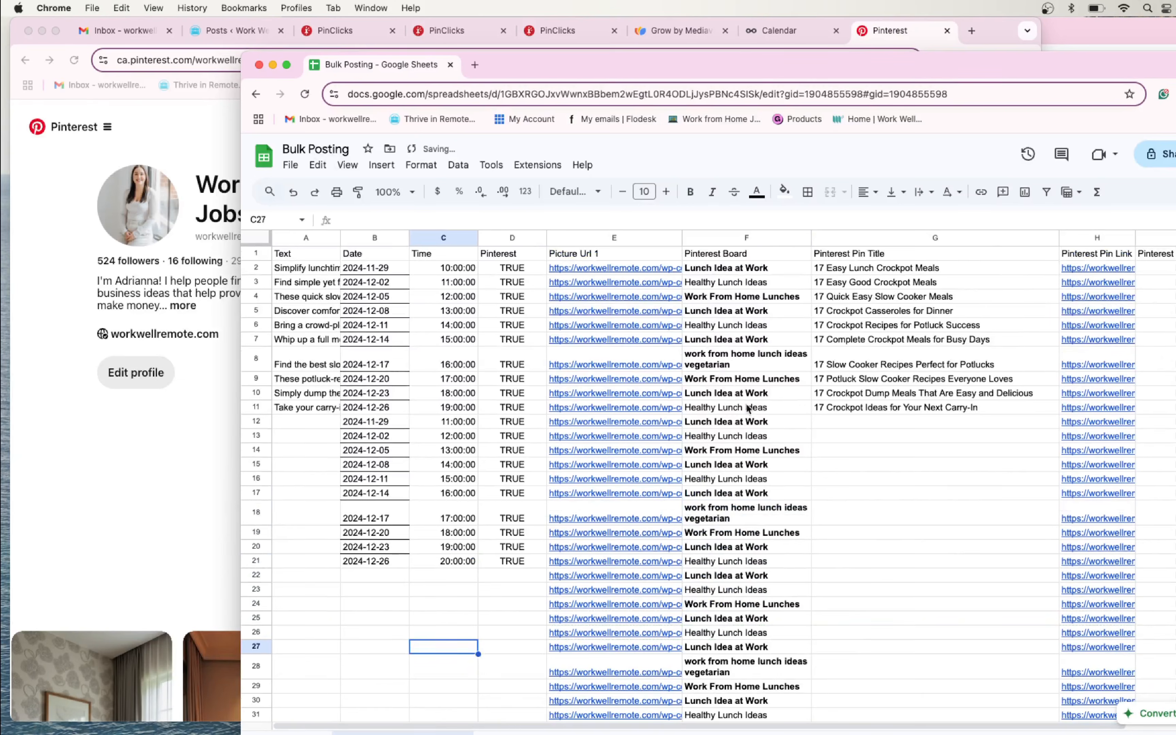
- Copy the dates 2024-11-29 through 2024-12-26 from B12:B21 into B22:B31
scroll(749, 408, "down", 1)
left_click(848, 399)
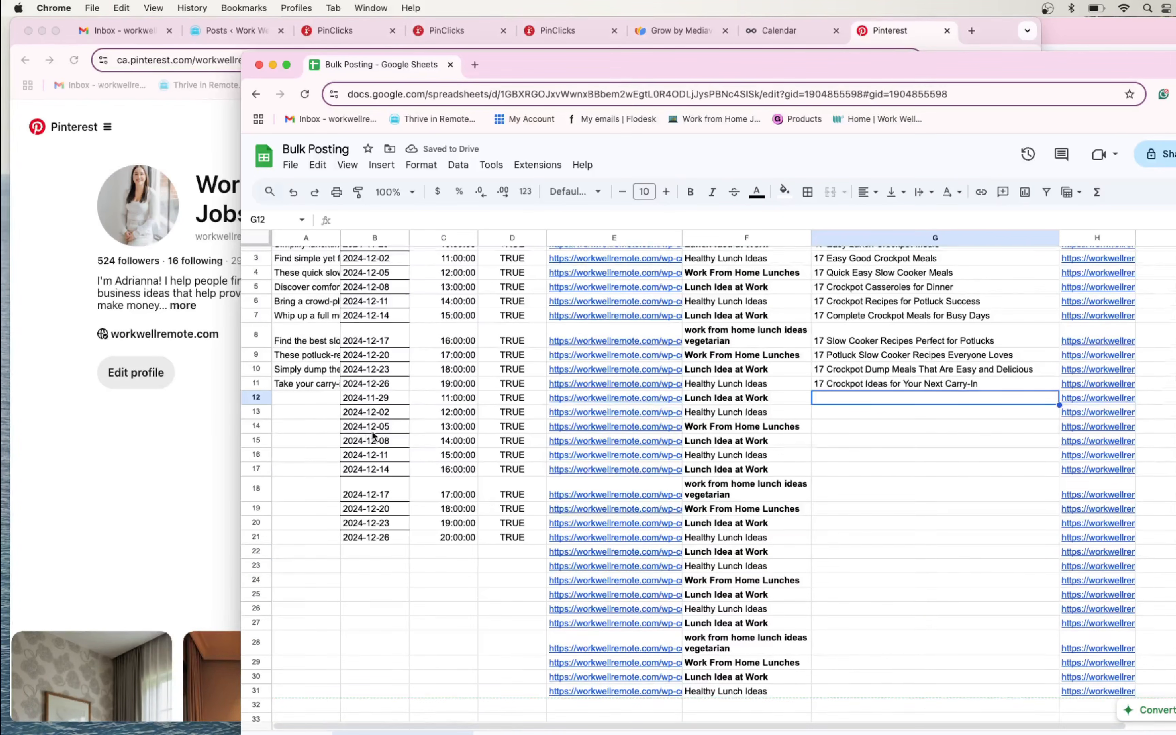
scroll(382, 384, "down", 3)
scroll(383, 381, "up", 3)
left_click(389, 408)
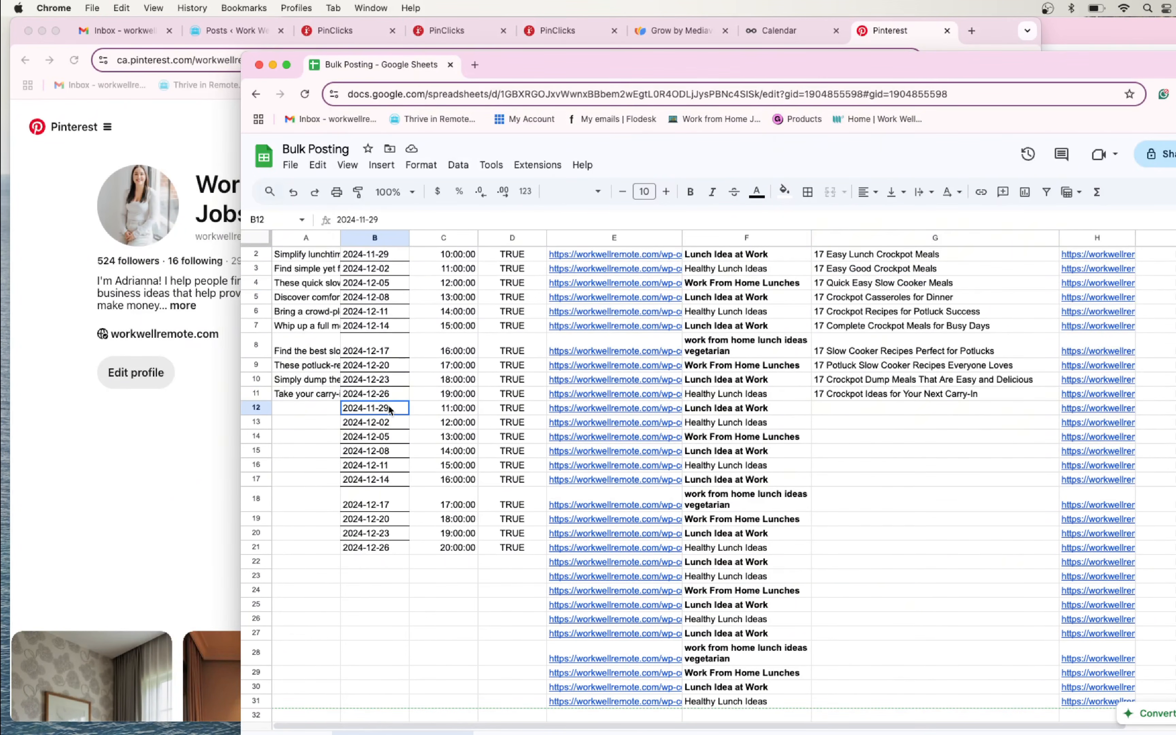
left_click_drag(391, 411, 402, 544)
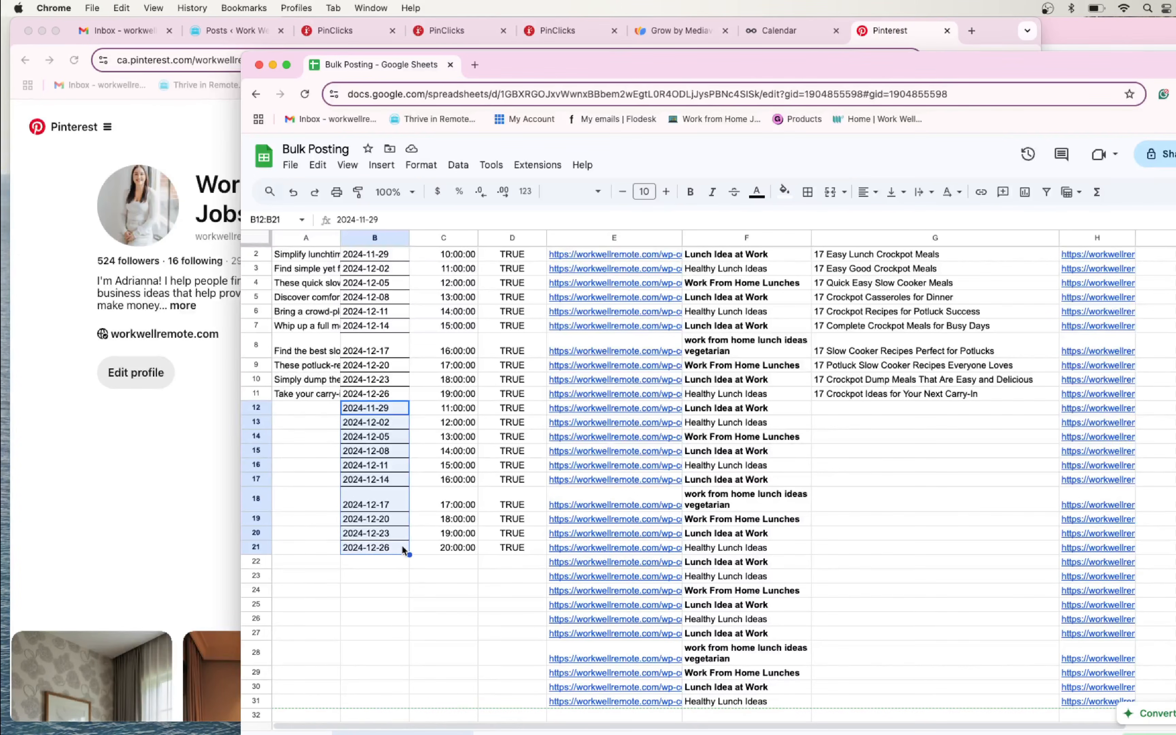
key("super+c")
scroll(402, 542, "down", 3)
left_click_drag(380, 444, 385, 579)
key("super+v")
- Copy the 12:00:00 PM time from C4 into C2 and fill the Time column hourly from there down to C14
scroll(318, 397, "up", 3)
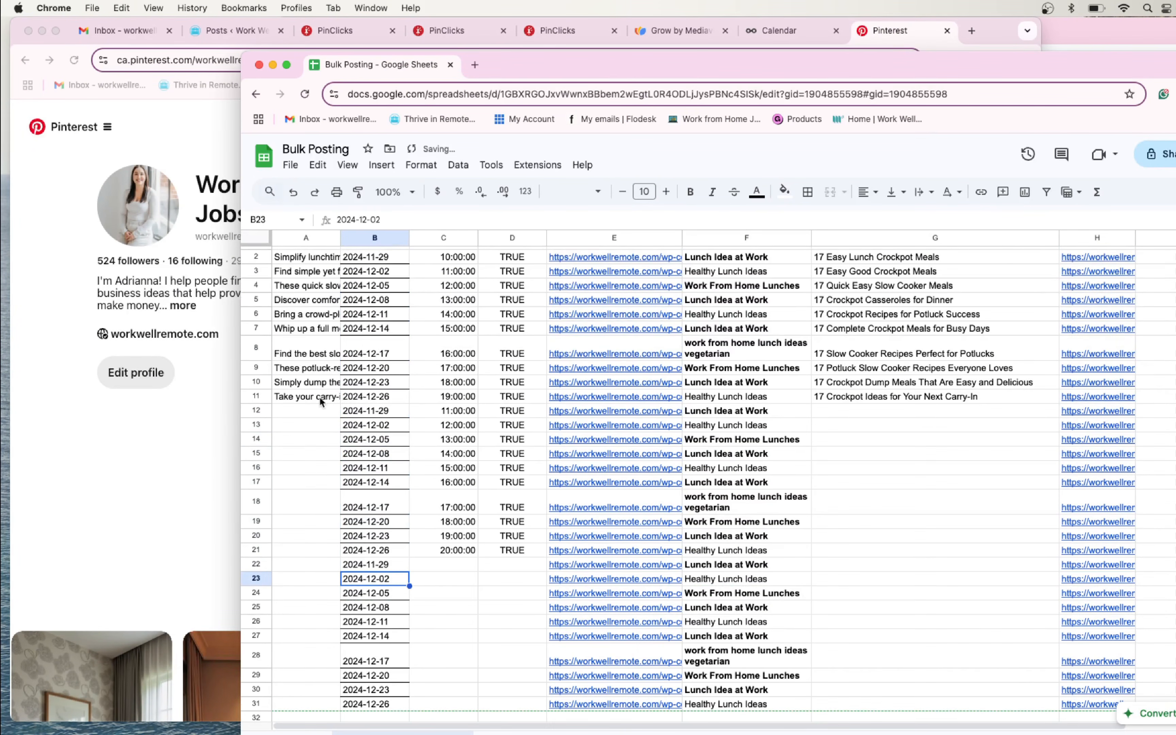
left_click(319, 396)
scroll(467, 489, "down", 2)
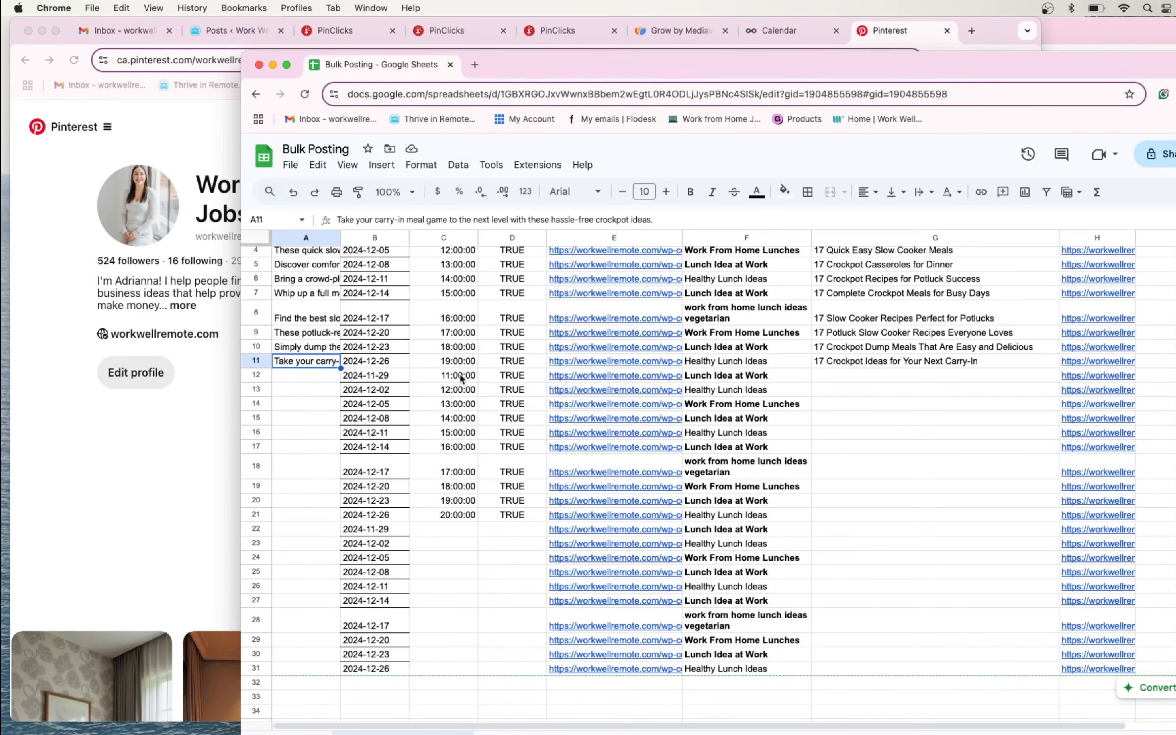
left_click(461, 378)
scroll(462, 377, "up", 3)
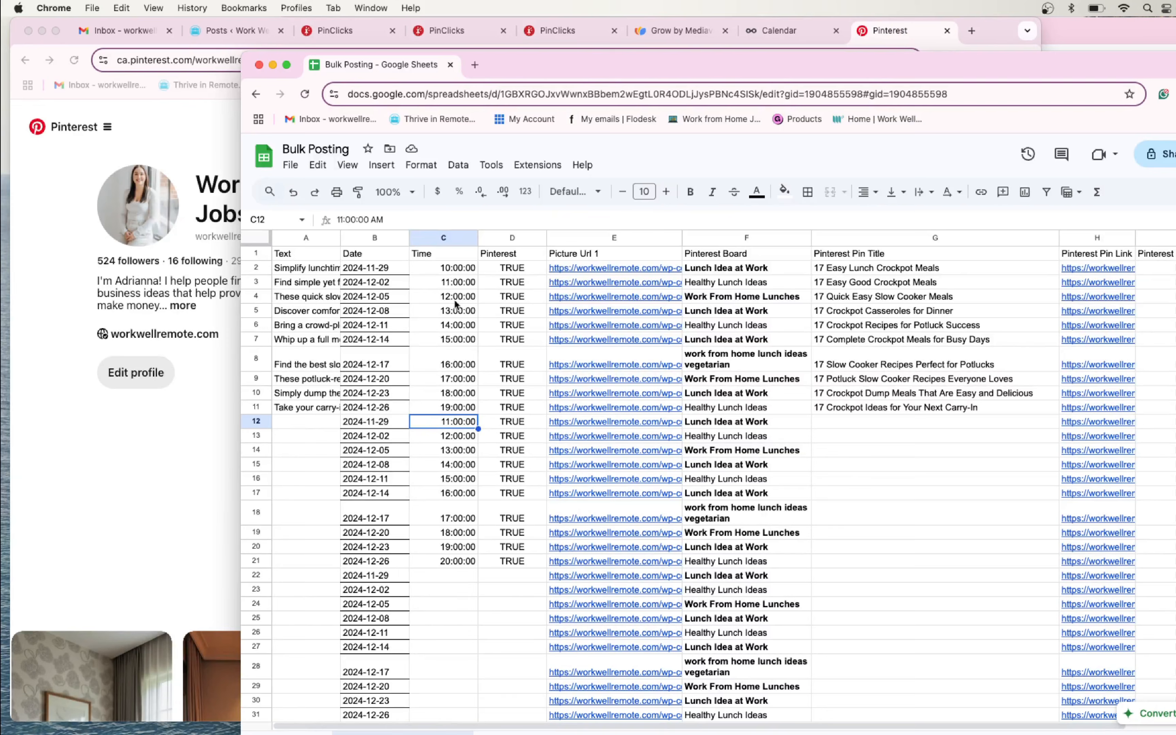
left_click(456, 297)
key("super+c")
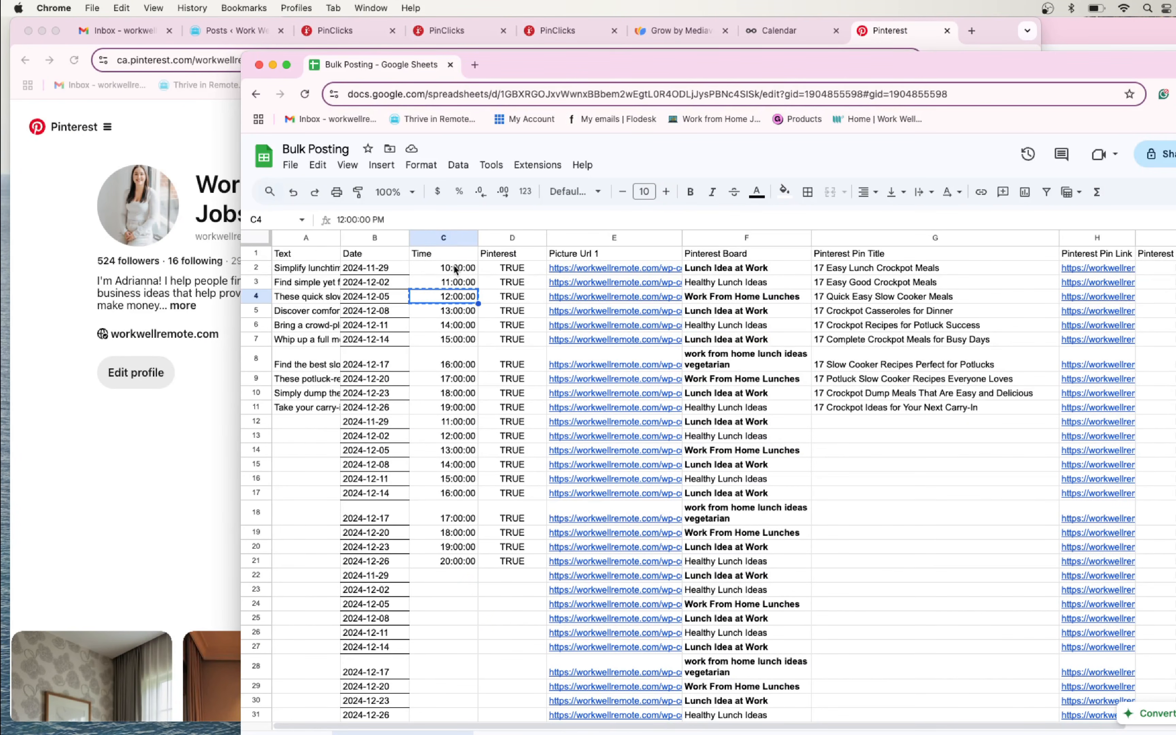
left_click(456, 269)
key("super+v")
left_click_drag(478, 275, 460, 451)
- Copy the hourly times 12:00:00 through 21:00:00 from C2:C11 into C12:C21
left_click_drag(461, 268, 460, 407)
key("super+c")
left_click(457, 423)
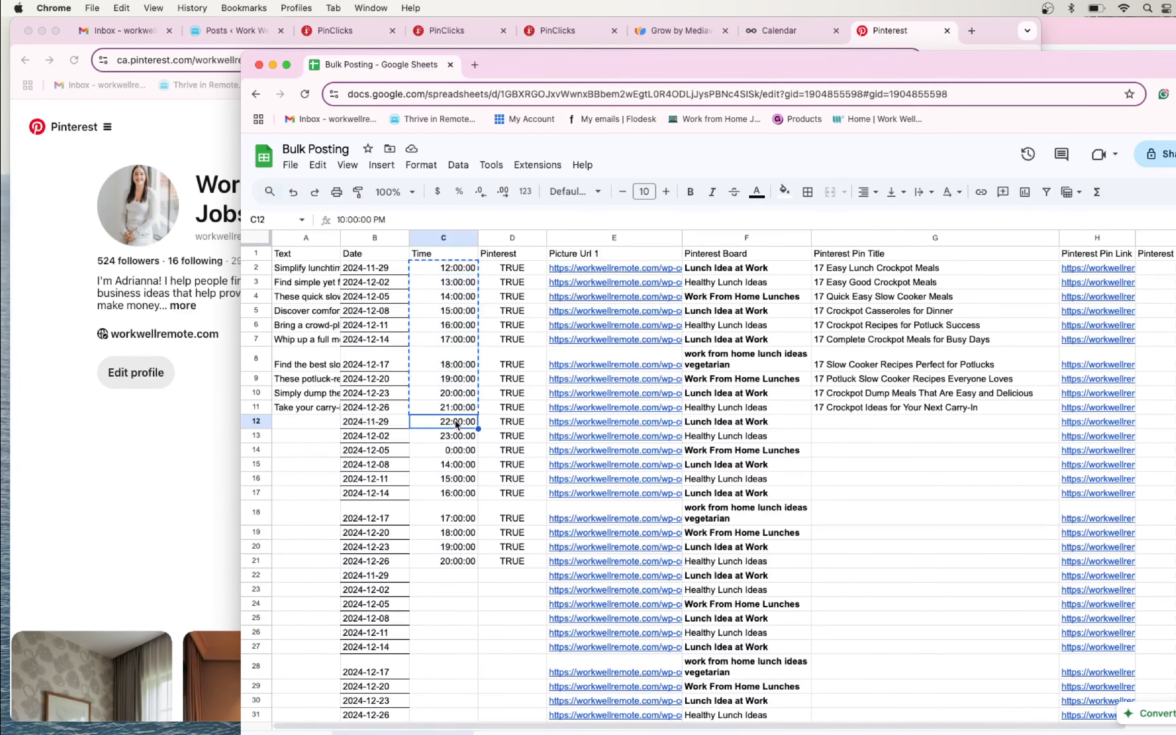
key("super+v")
- Change the time in C12 to 12:30:00 PM and fill it hourly down to 21:30:00 in C21
key("BackSpace")
type("3")
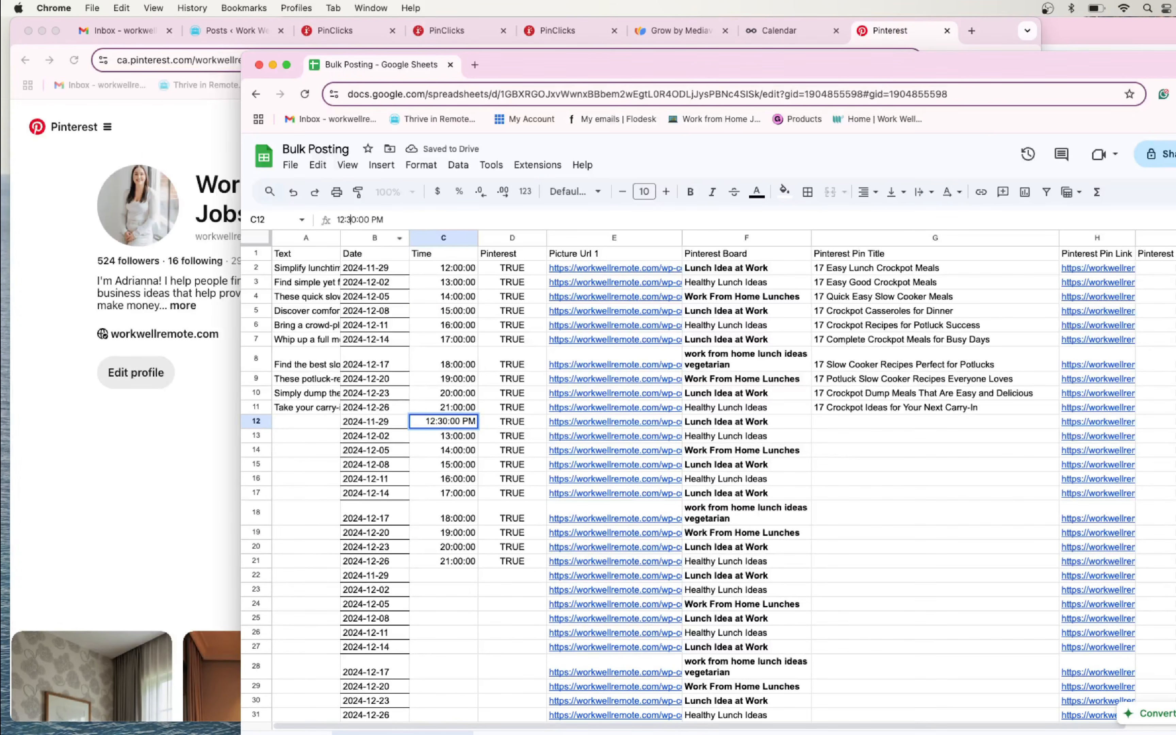
left_click(467, 424)
left_click_drag(478, 428, 473, 563)
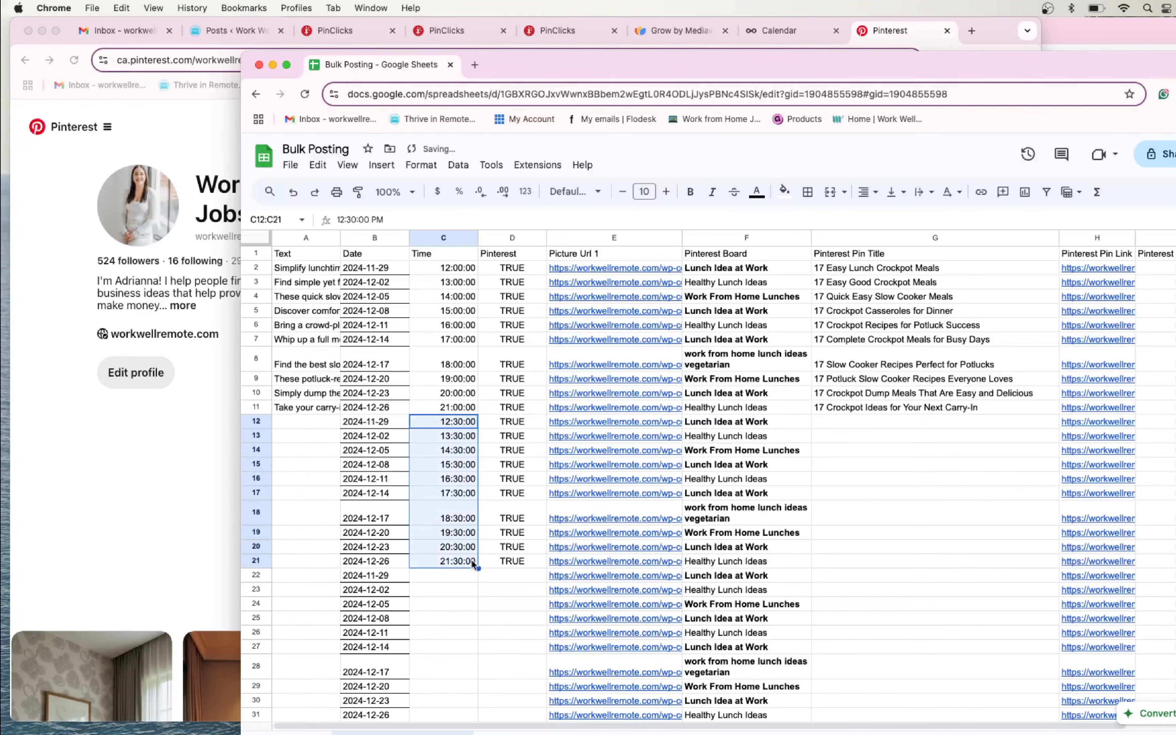
- Copy the half-hour times 12:30:00 through 21:30:00 from C12:C21 into C22:C31
left_click(450, 578)
scroll(457, 559, "down", 2)
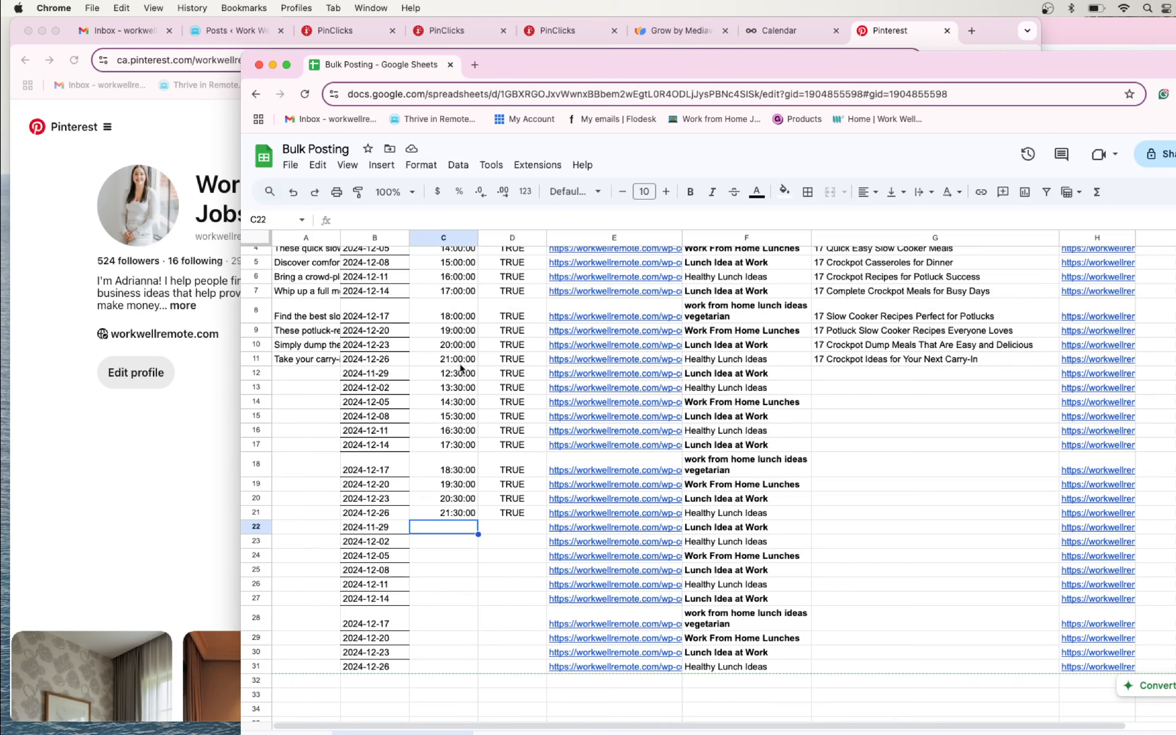
left_click_drag(461, 368, 466, 520)
key("super+c")
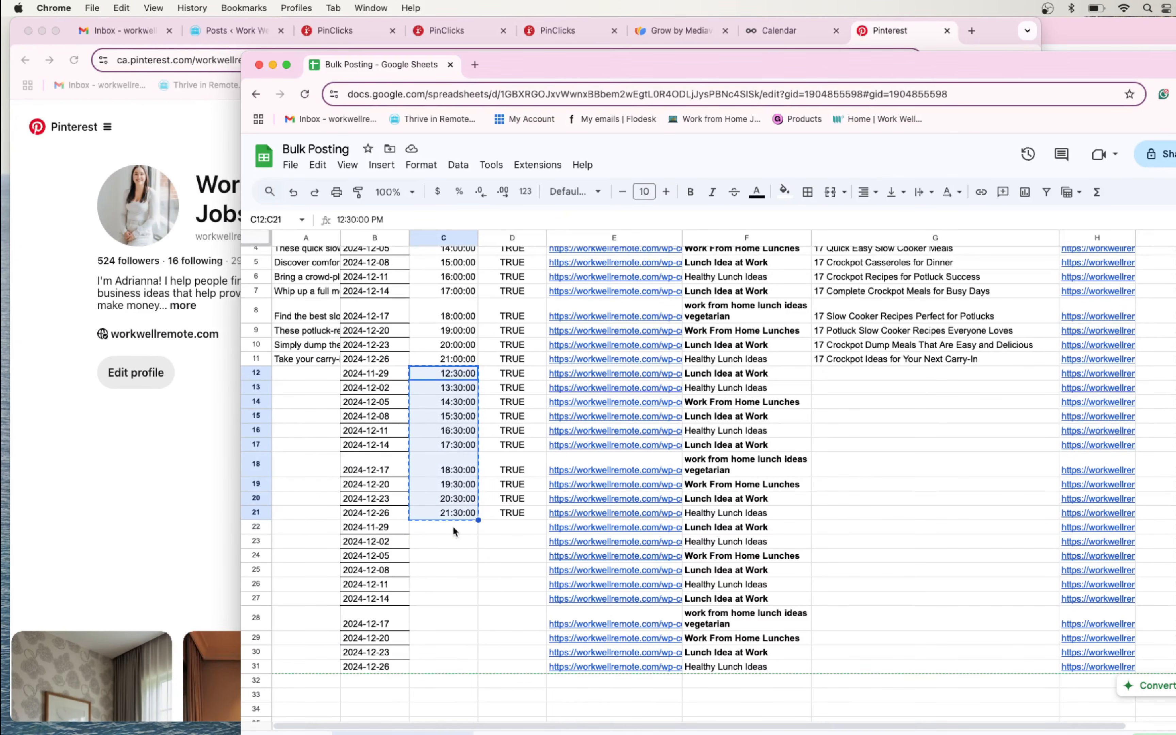
left_click(456, 529)
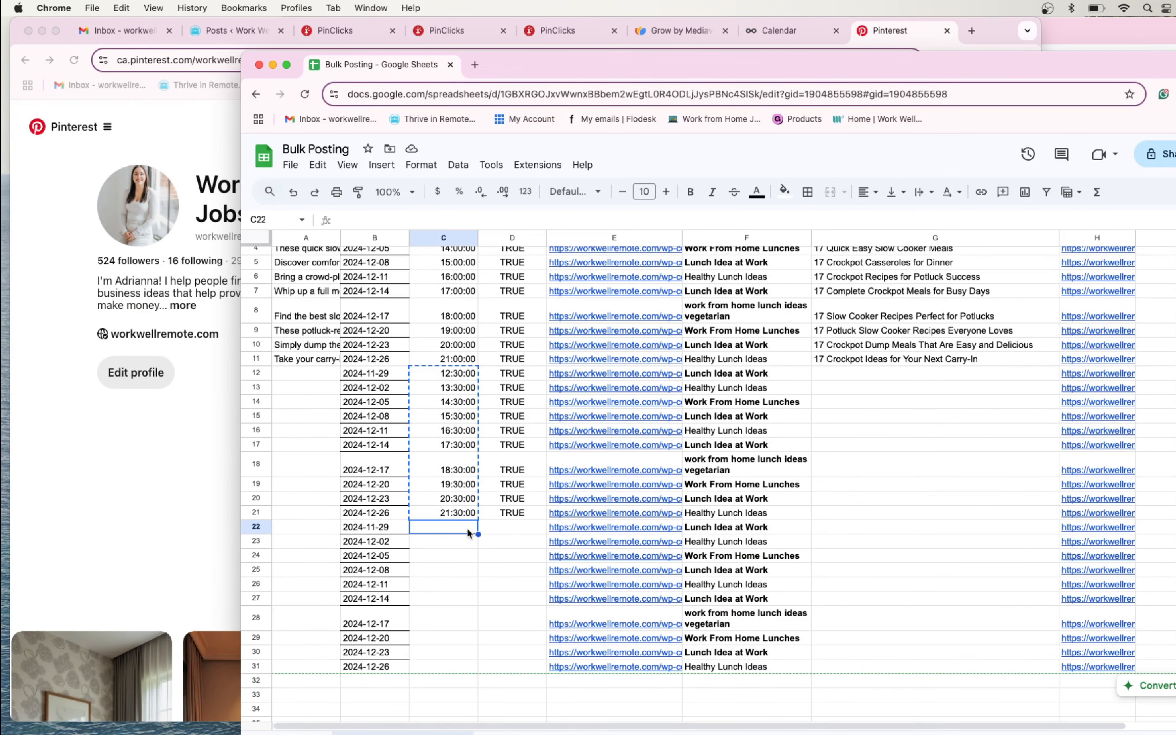
key("super+v")
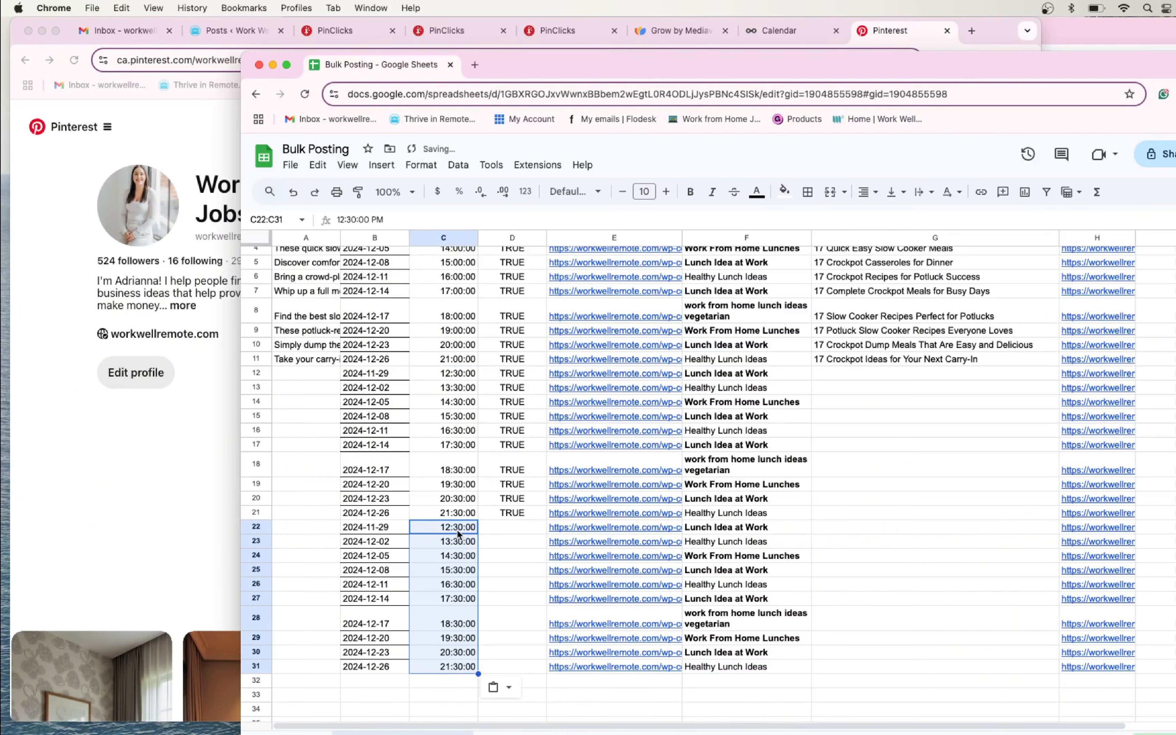
- Change the time in C22 to 13:30:00 without the PM suffix and fill it hourly down to 22:30:00 in C31
left_click(437, 533)
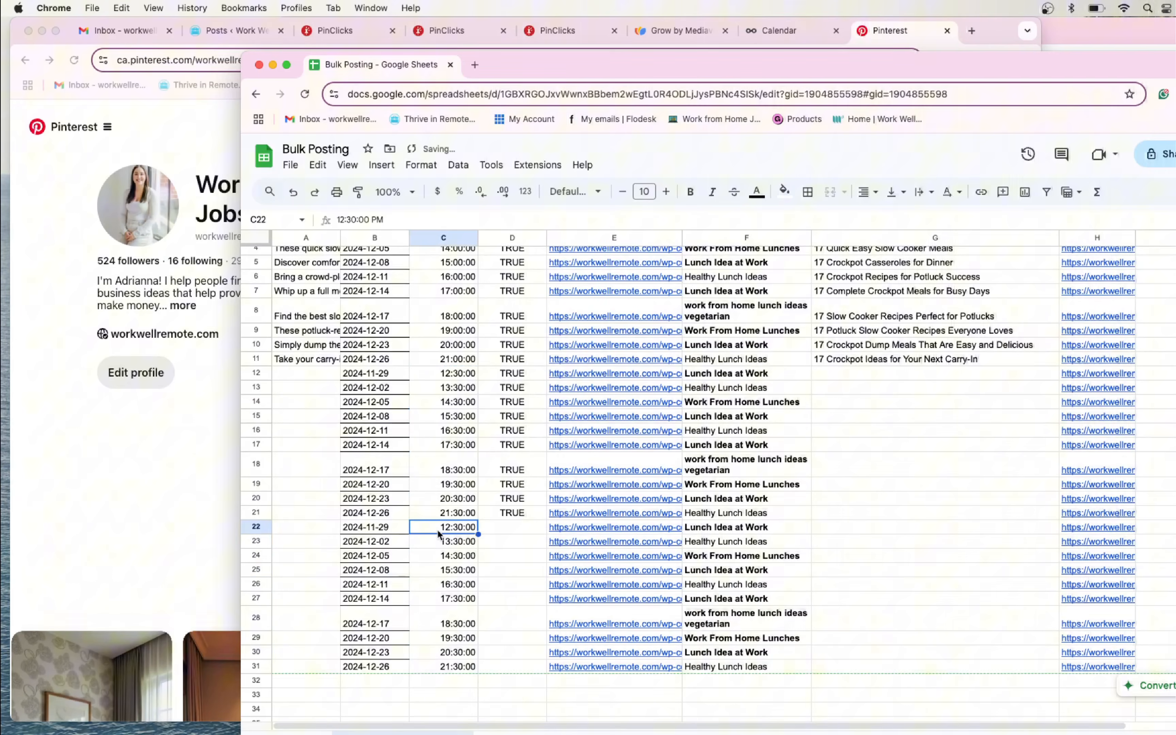
left_click(355, 221)
key("Left")
key("Left")
key("BackSpace")
type("3")
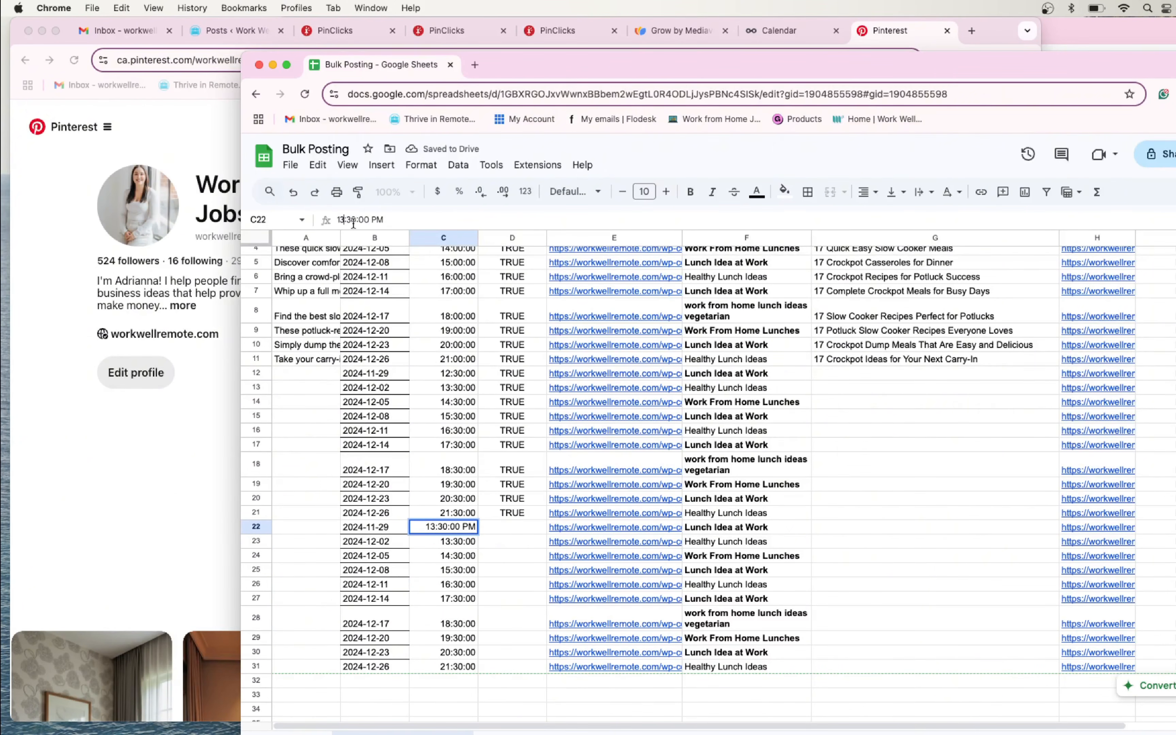
left_click(444, 555)
left_click(462, 530)
left_click(382, 219)
key("BackSpace")
key("BackSpace")
key("BackSpace")
left_click(454, 555)
left_click(465, 529)
left_click_drag(478, 534, 498, 657)
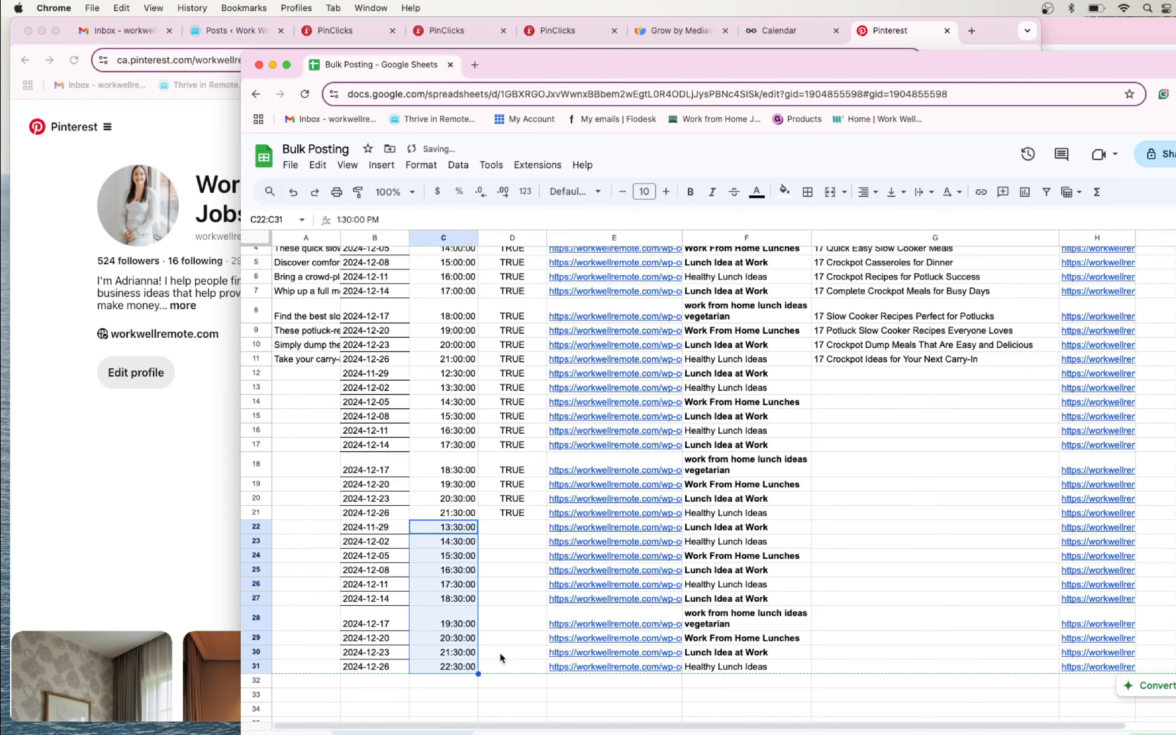
- Fill the TRUE value in the Pinterest column from D21 down to D31
left_click(501, 654)
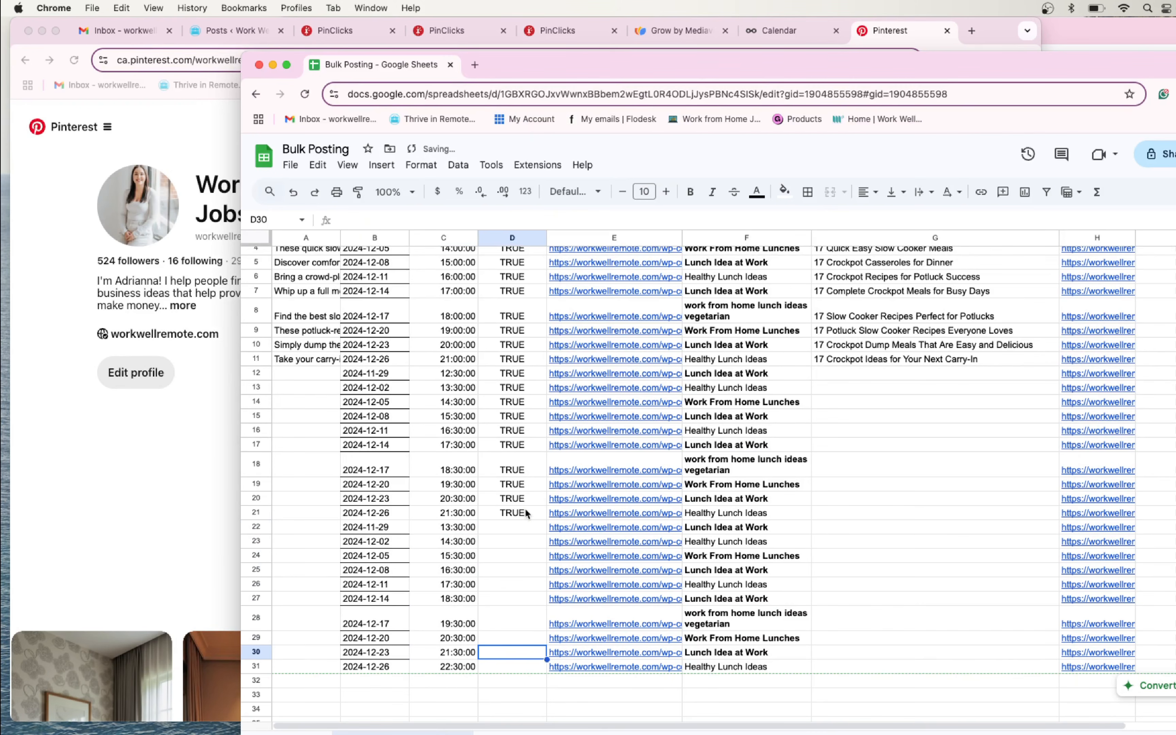
left_click(538, 517)
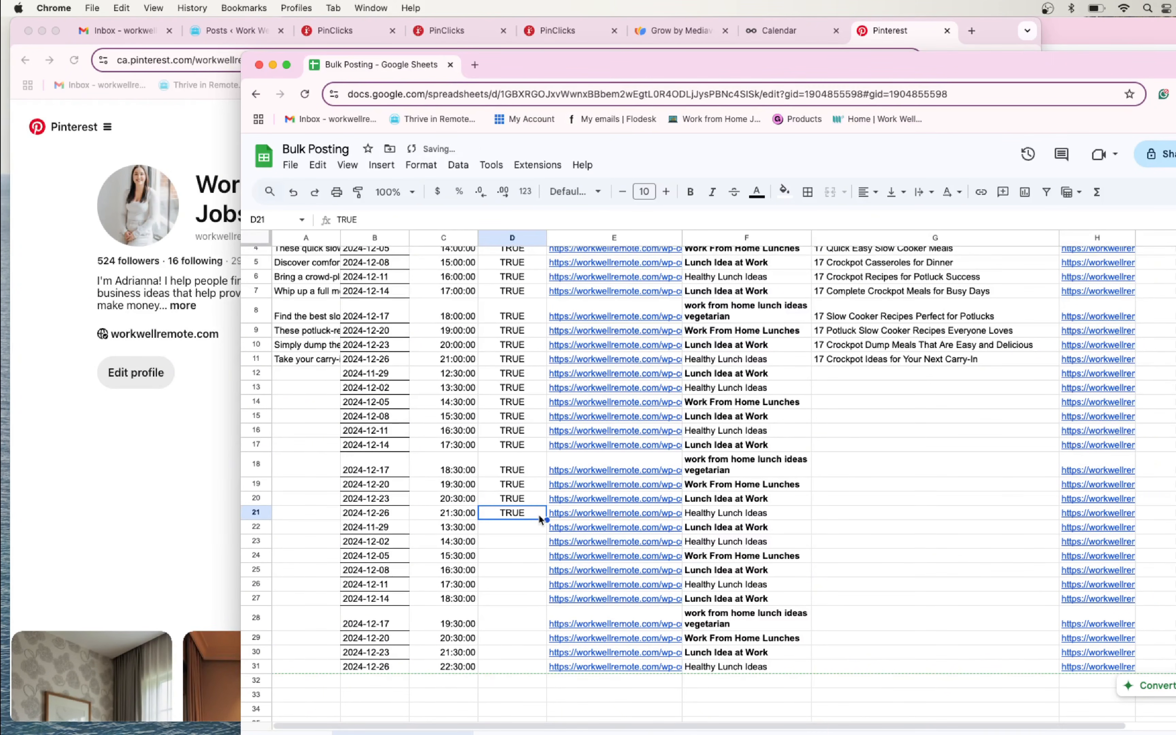
left_click_drag(540, 518, 540, 666)
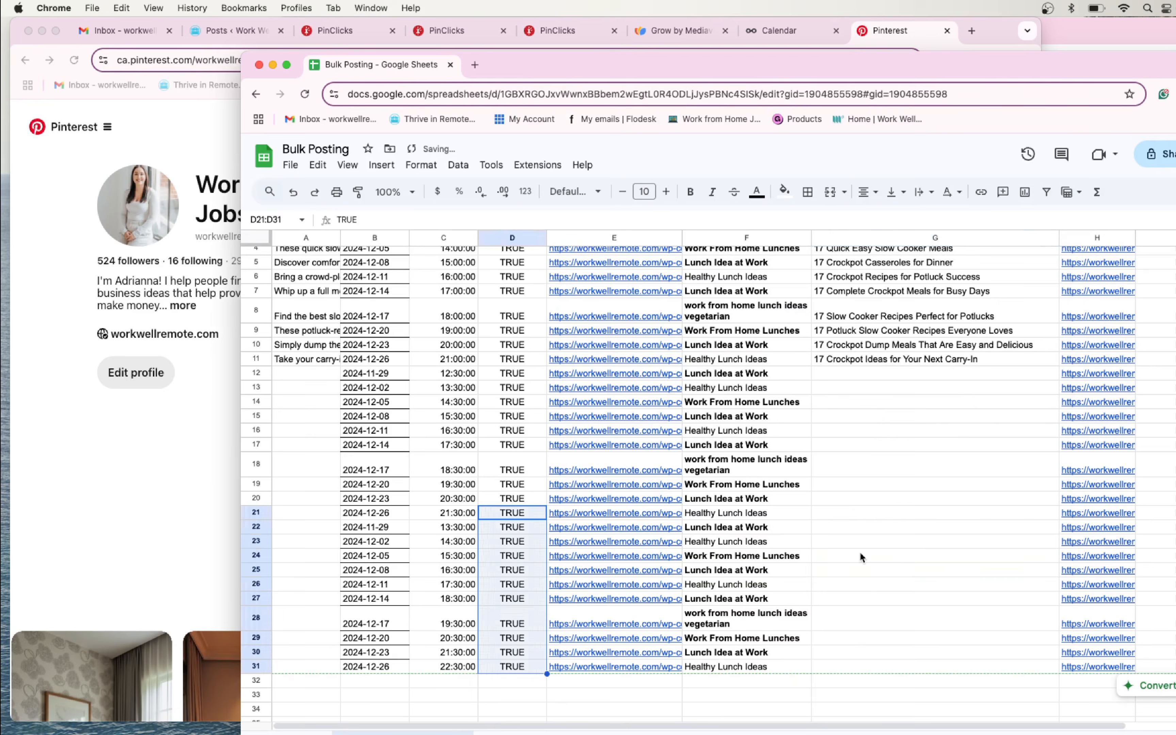
- Select the first empty pin title cell, G12, and move the Bulk Posting tab into the main browser window
left_click(861, 557)
scroll(875, 539, "up", 1)
left_click(854, 405)
left_click(863, 398)
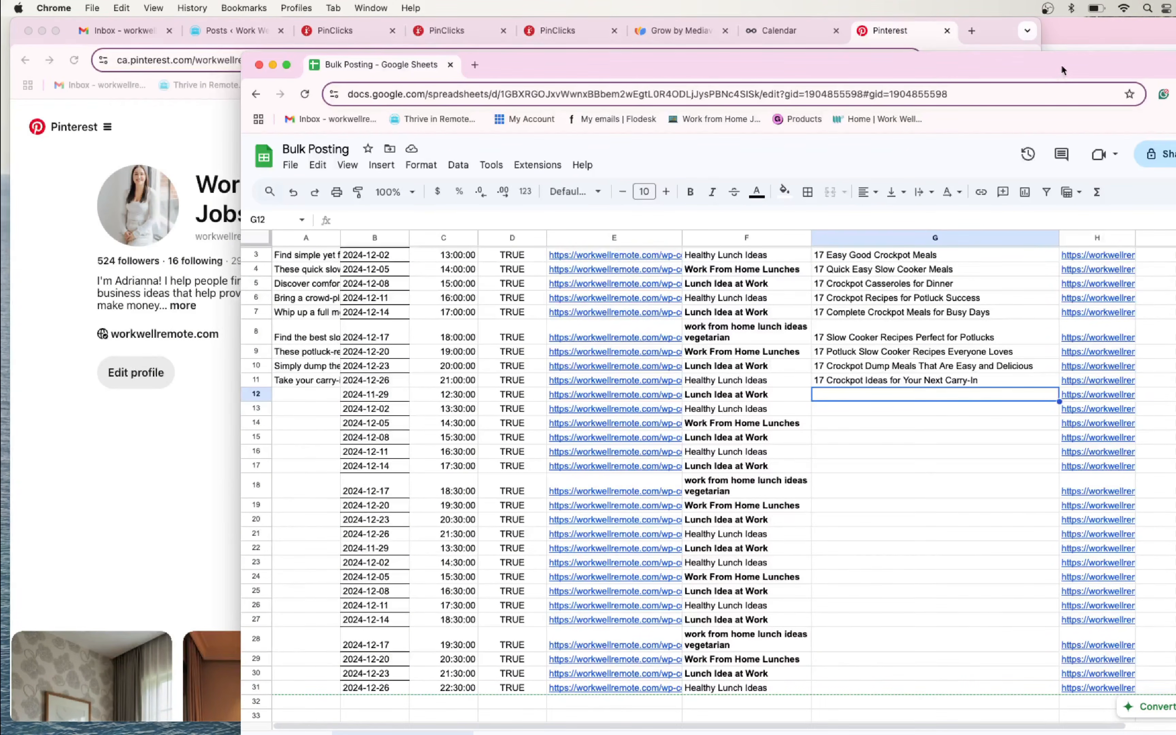
left_click_drag(404, 64, 719, 31)
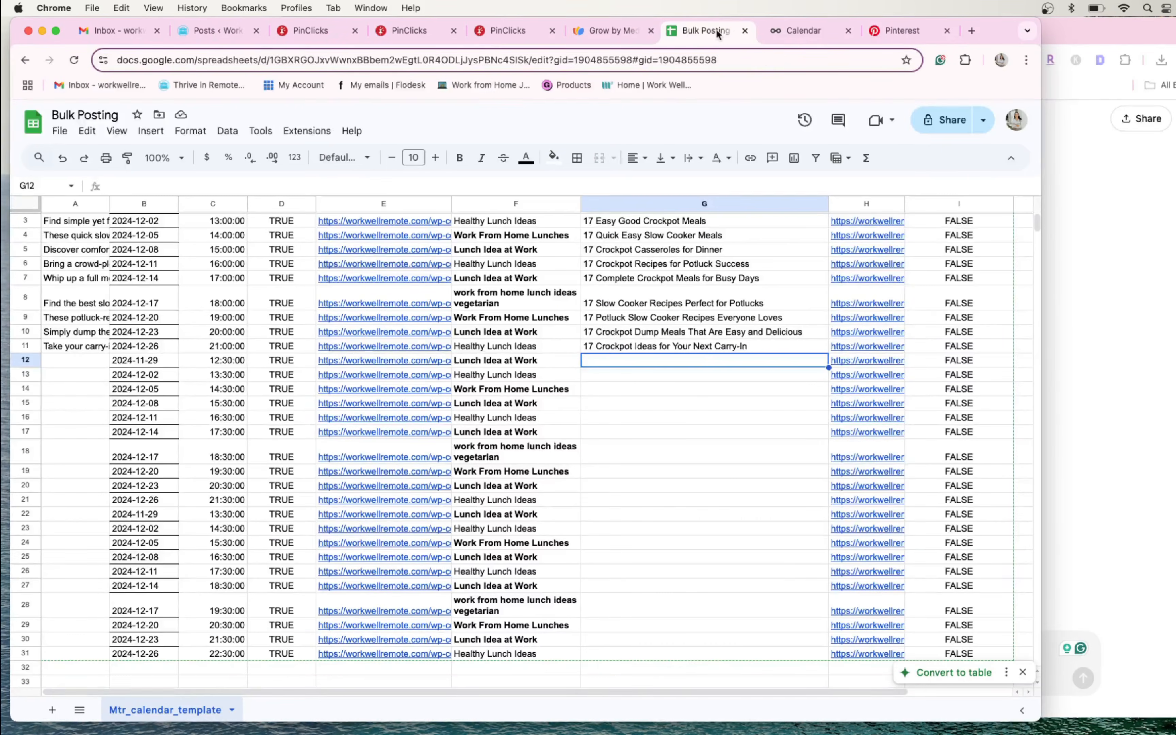
left_click(1071, 238)
scroll(711, 382, "up", 5)
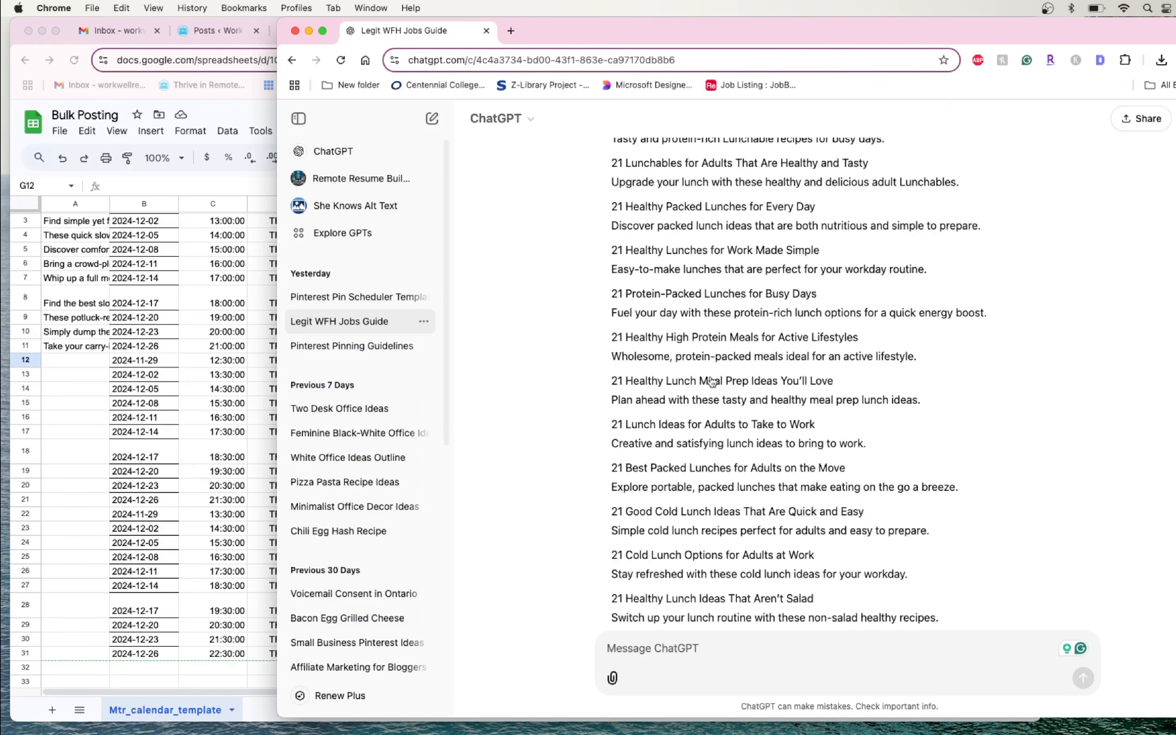
scroll(711, 382, "down", 5)
left_click(171, 375)
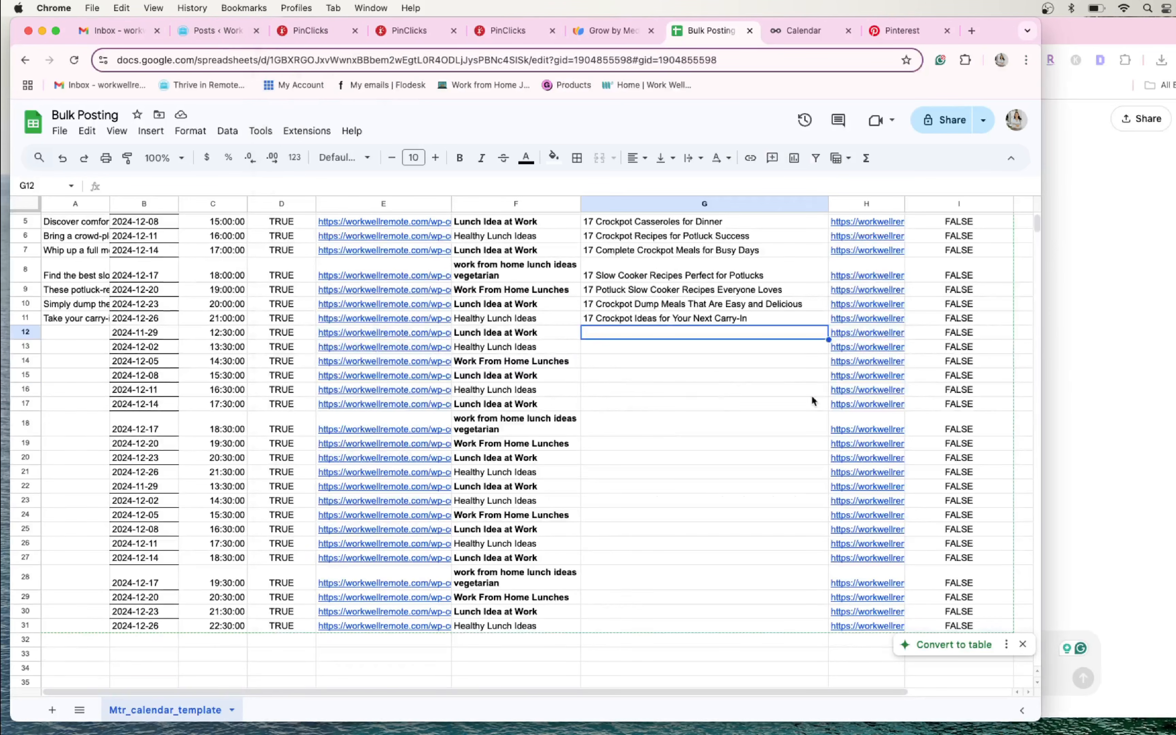
left_click(679, 394)
left_click(864, 361)
left_click(690, 347)
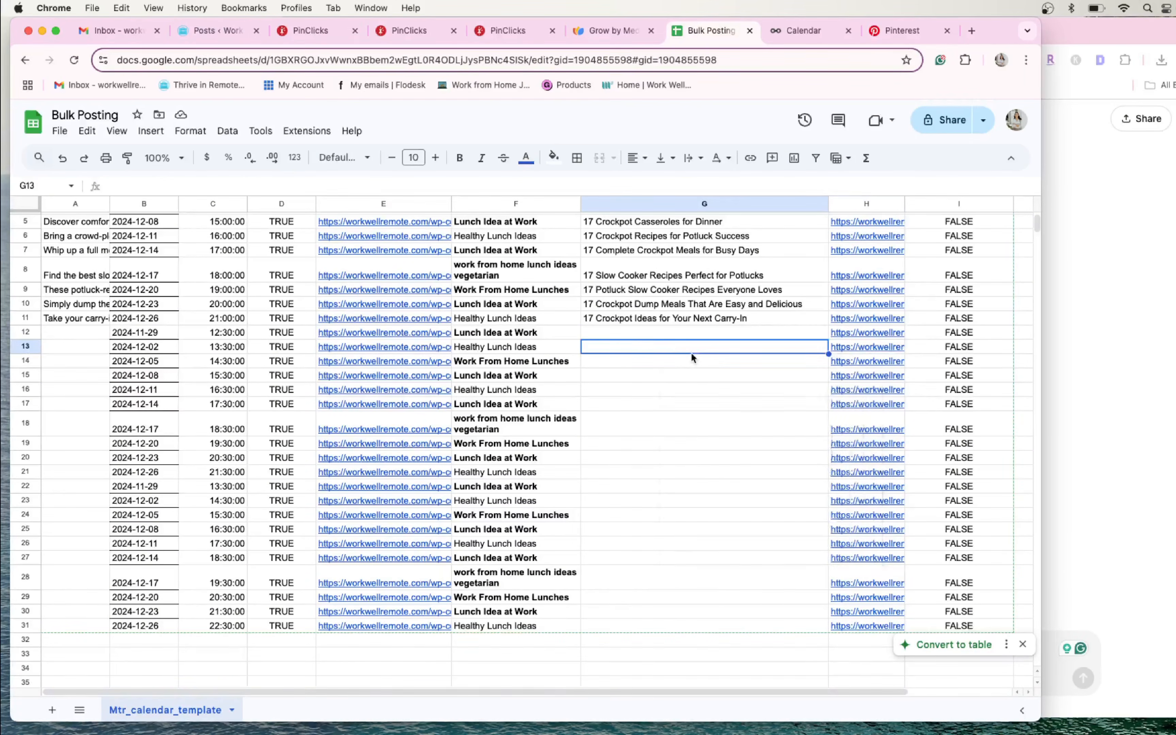
- Copy the ChatGPT titles from "21 Easy Lunch Grab and Go" through "21 Good Cold Lunch Ideas That Are Quick and Easy" into G12:G23
left_click(1150, 437)
scroll(782, 358, "up", 10)
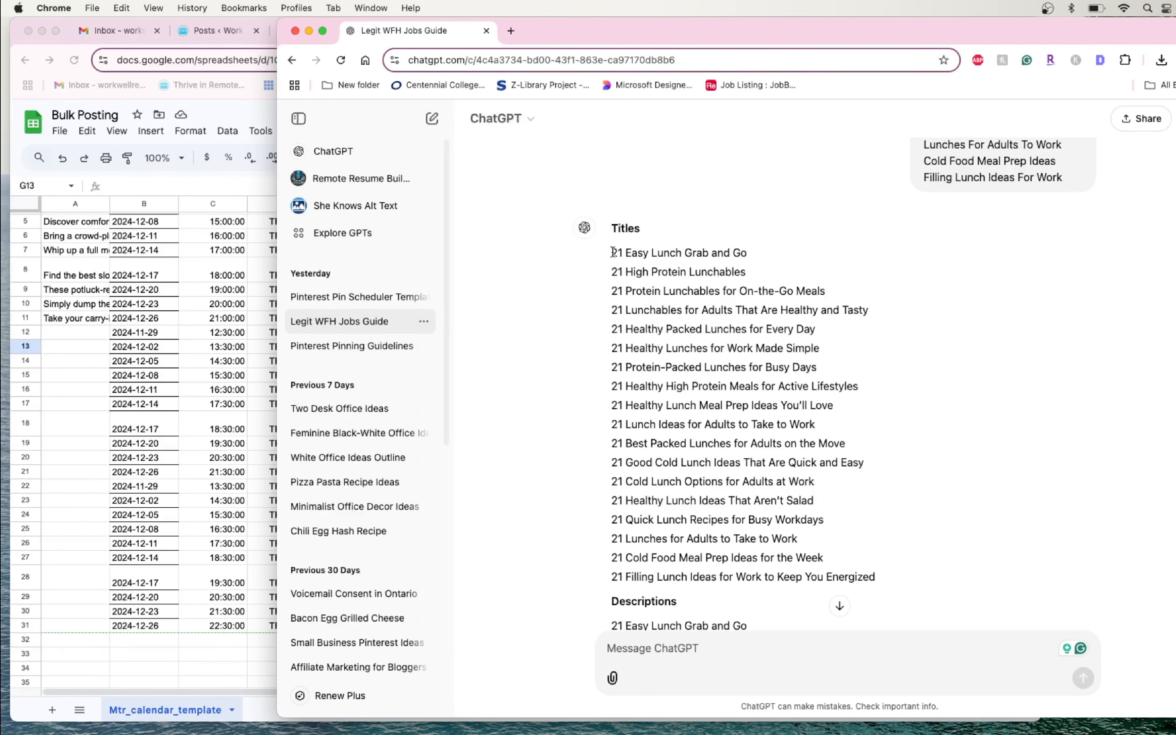
left_click_drag(612, 254, 868, 463)
key("super+c")
left_click(190, 440)
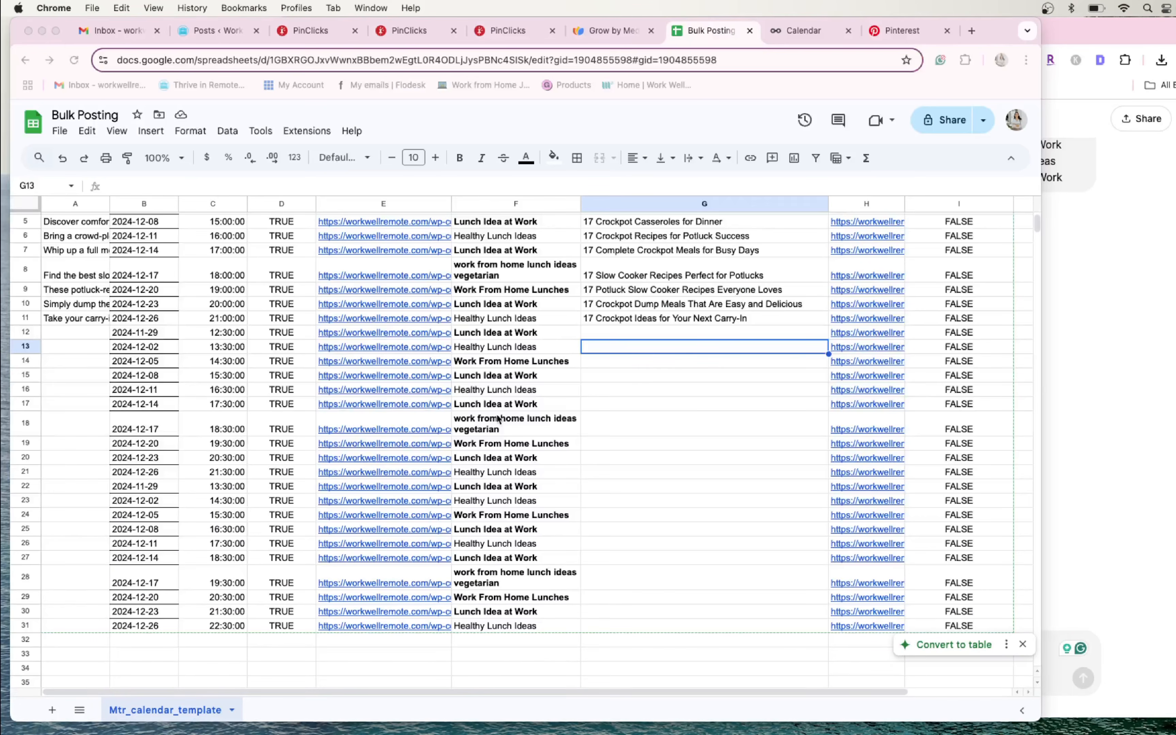
key("Up")
key("super+v")
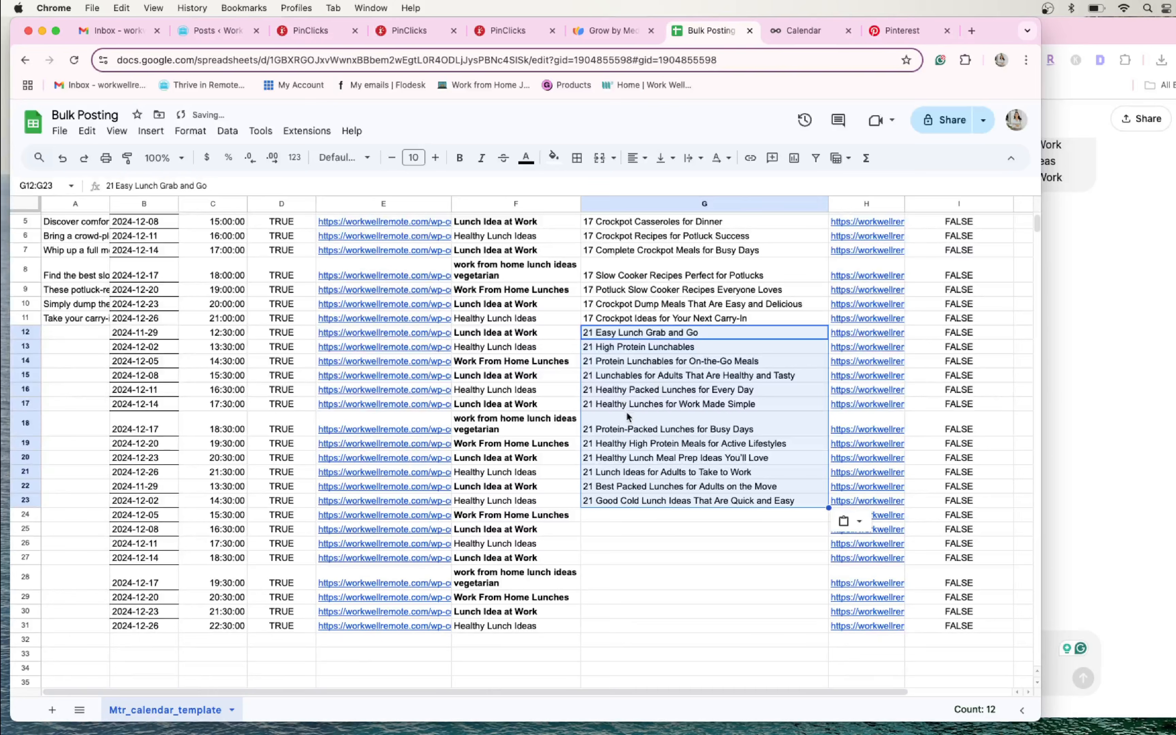
- Delete the two surplus pin titles in G23 and G22
left_click(857, 504)
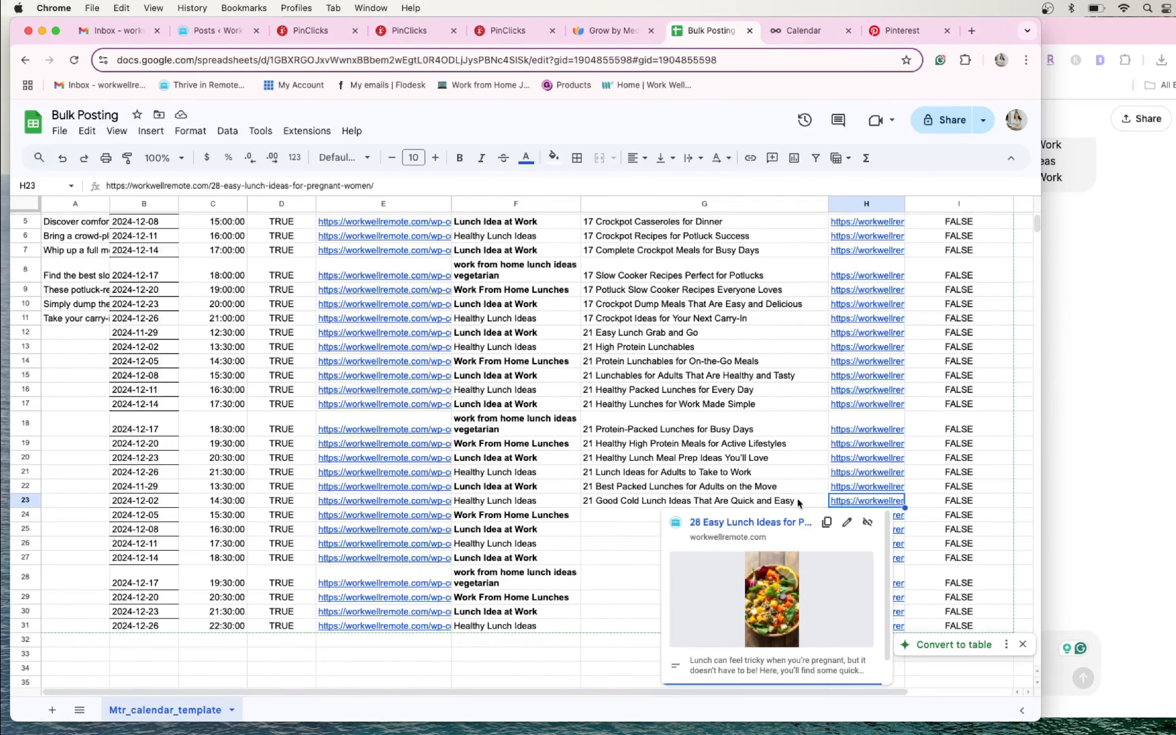
left_click(810, 504)
key("Delete")
left_click(848, 501)
left_click(848, 489)
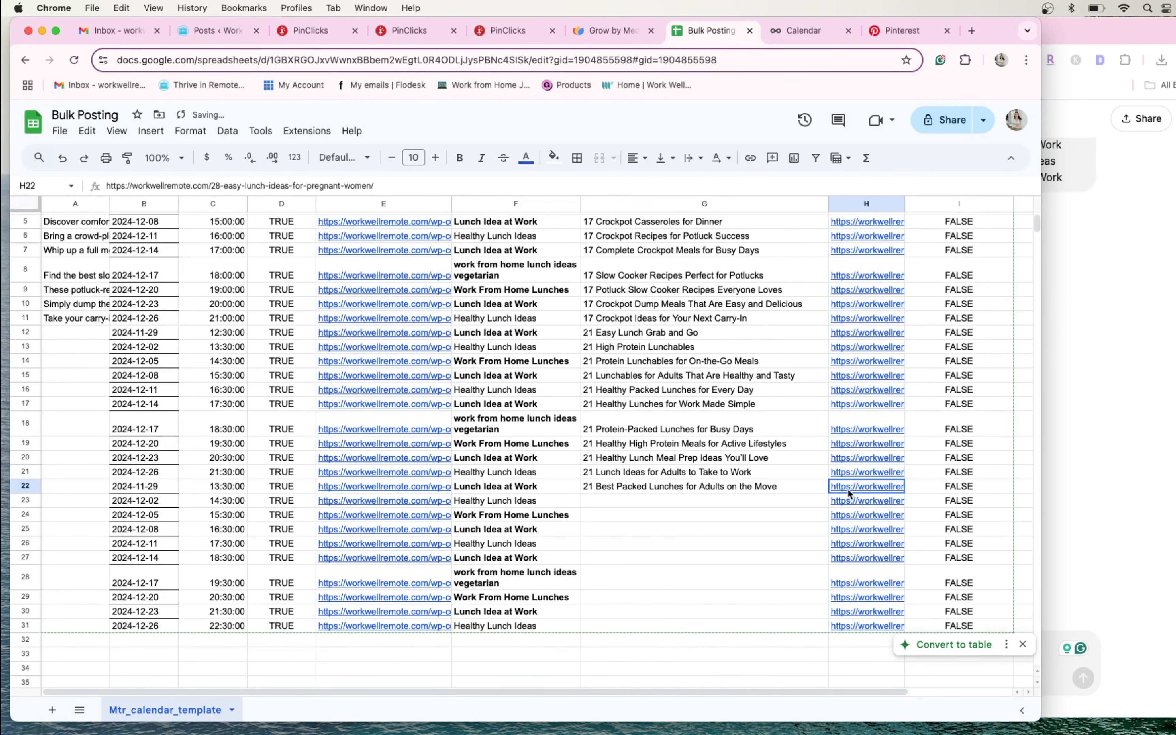
left_click(767, 488)
key("Delete")
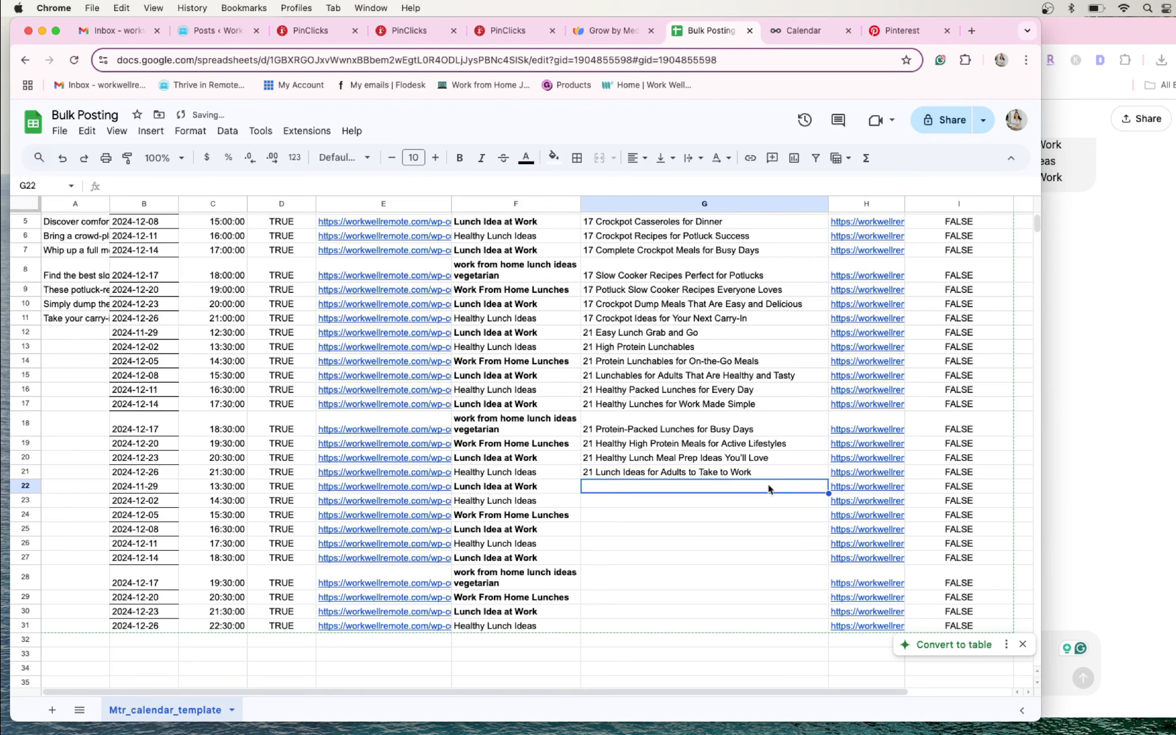
left_click(839, 474)
left_click(688, 482)
- Copy ChatGPT's descriptions from "Convenient grab-and-go lunches" through "Plan ahead with these tasty and healthy meal prep lunch ideas" into the Text column starting at A12
left_click(1164, 368)
left_click(738, 368)
scroll(647, 385, "down", 10)
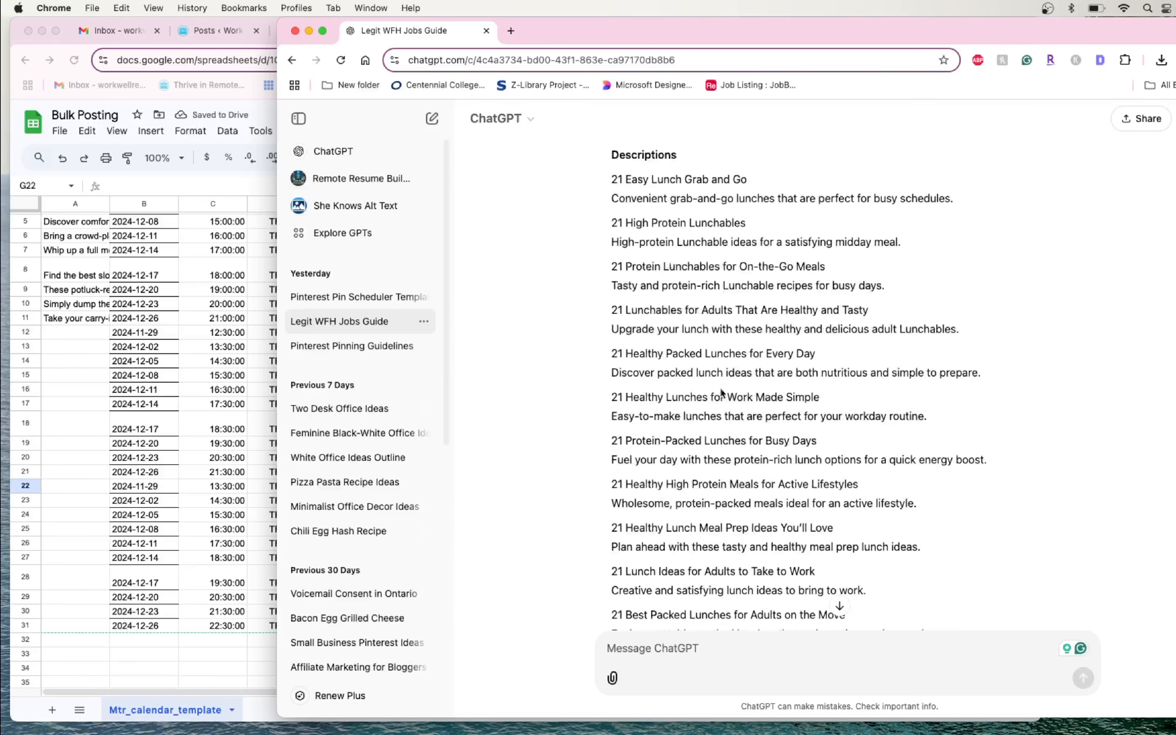
left_click_drag(612, 194, 939, 549)
key("super+c")
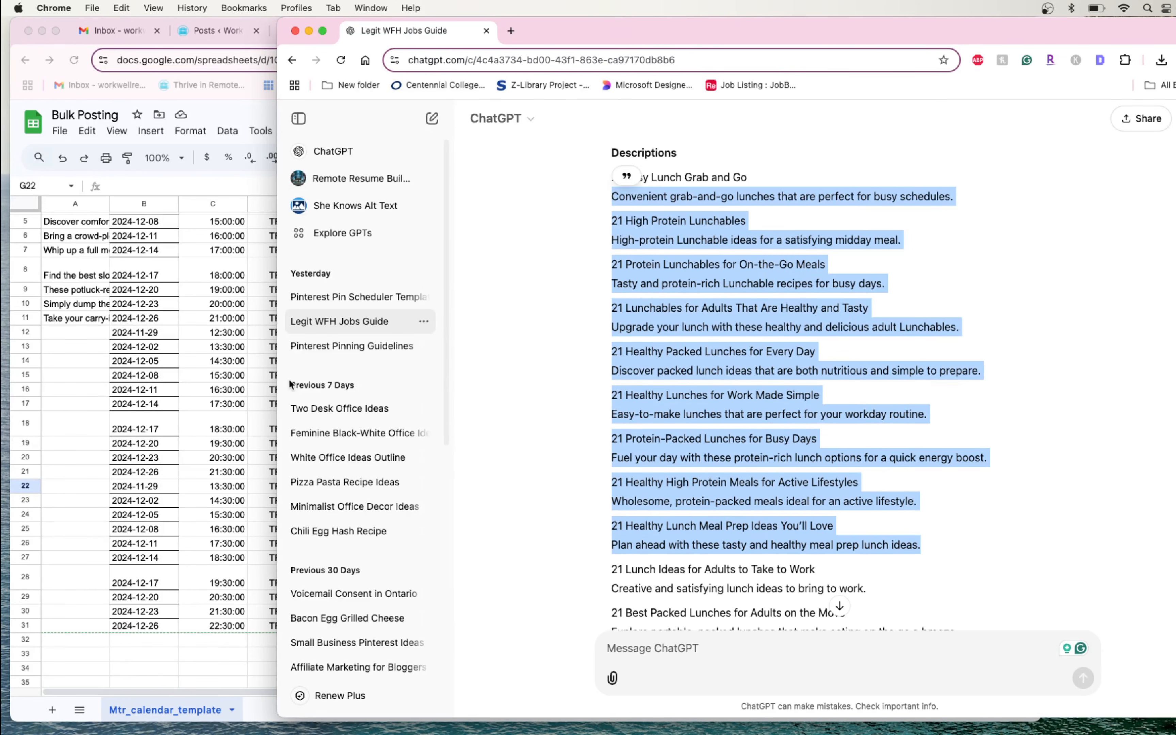
left_click(62, 335)
key("super+v")
- Copy only the description cells A15, A18, A21, A24, A27, A30 and A33 into consecutive cells A13:A19
left_click(76, 375)
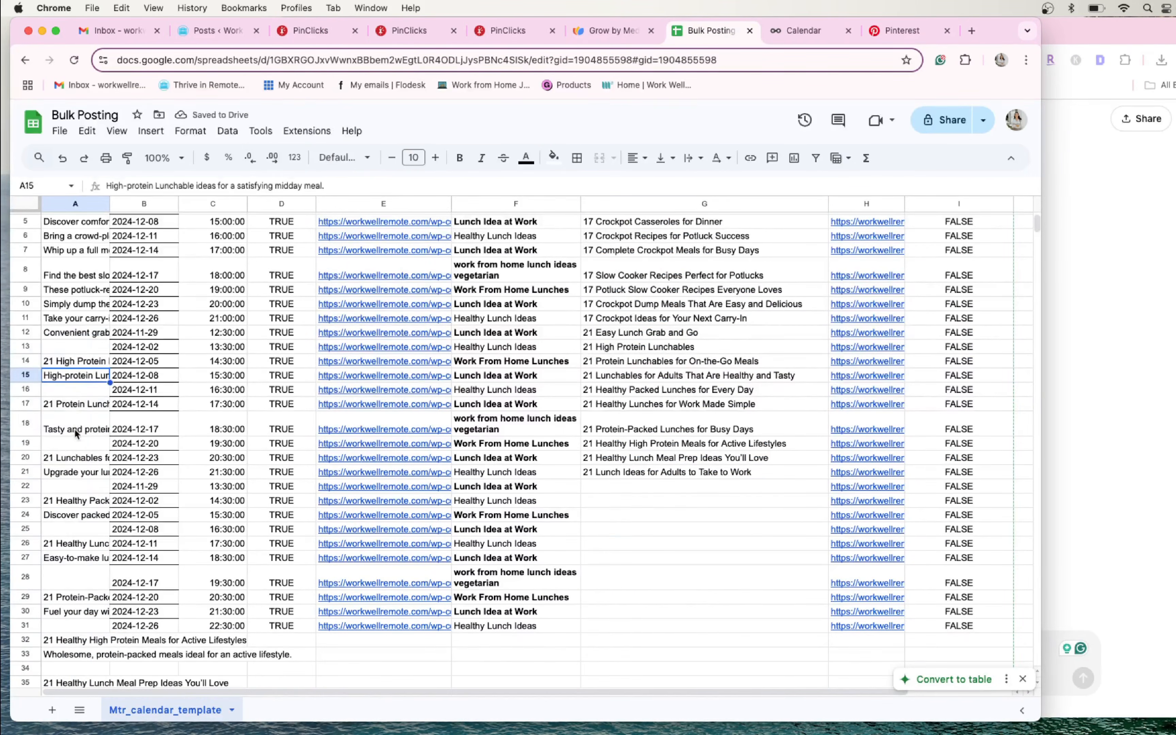
left_click(75, 427, "super")
left_click(81, 472, "super")
left_click(78, 515, "super")
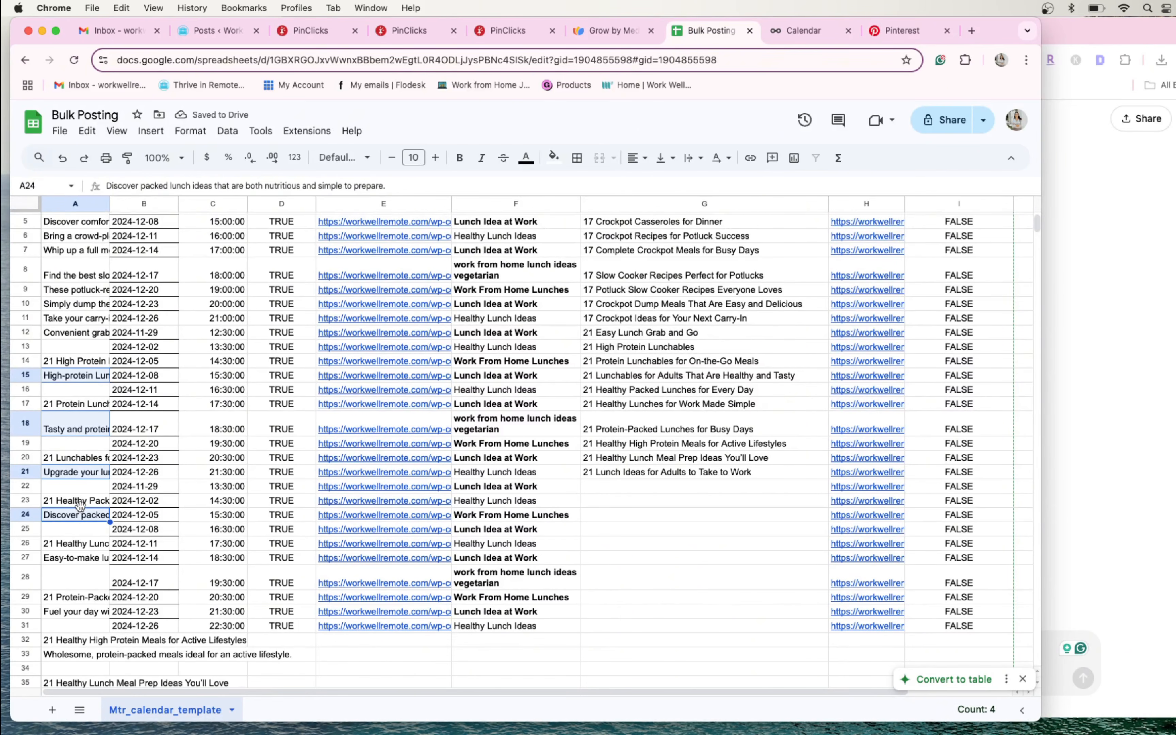
left_click(76, 558, "super")
left_click(77, 612, "super")
left_click(72, 654, "super")
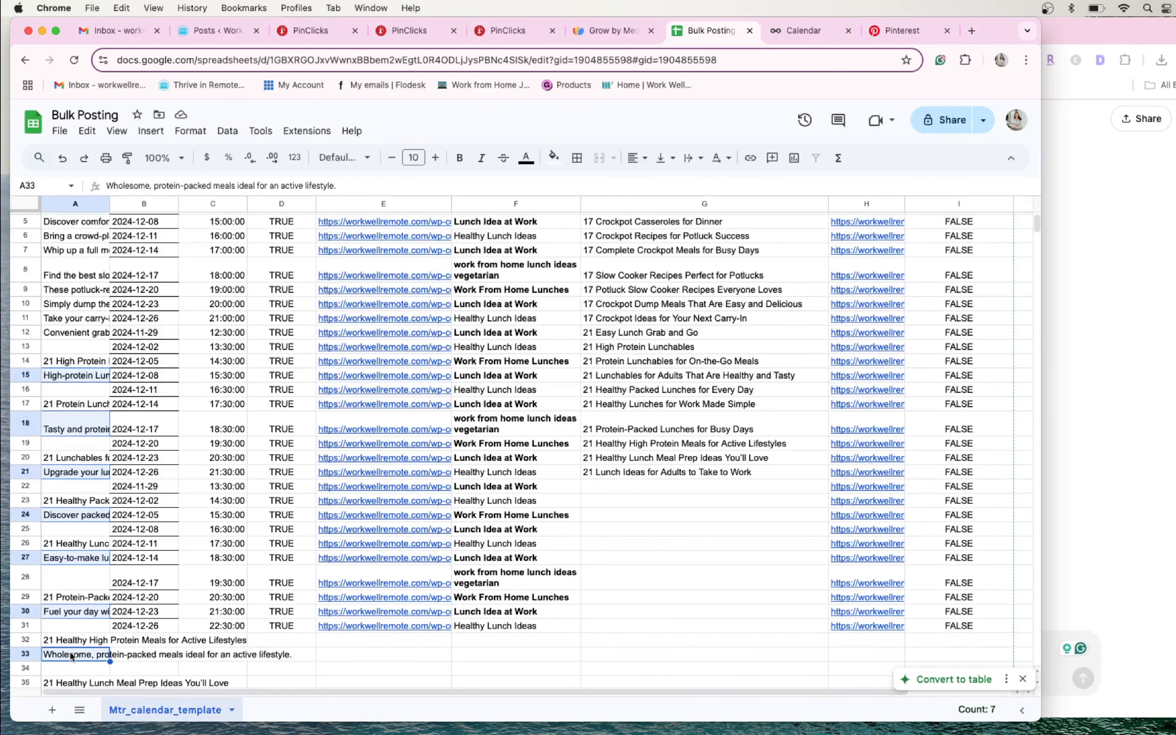
key("super+c")
left_click(80, 351)
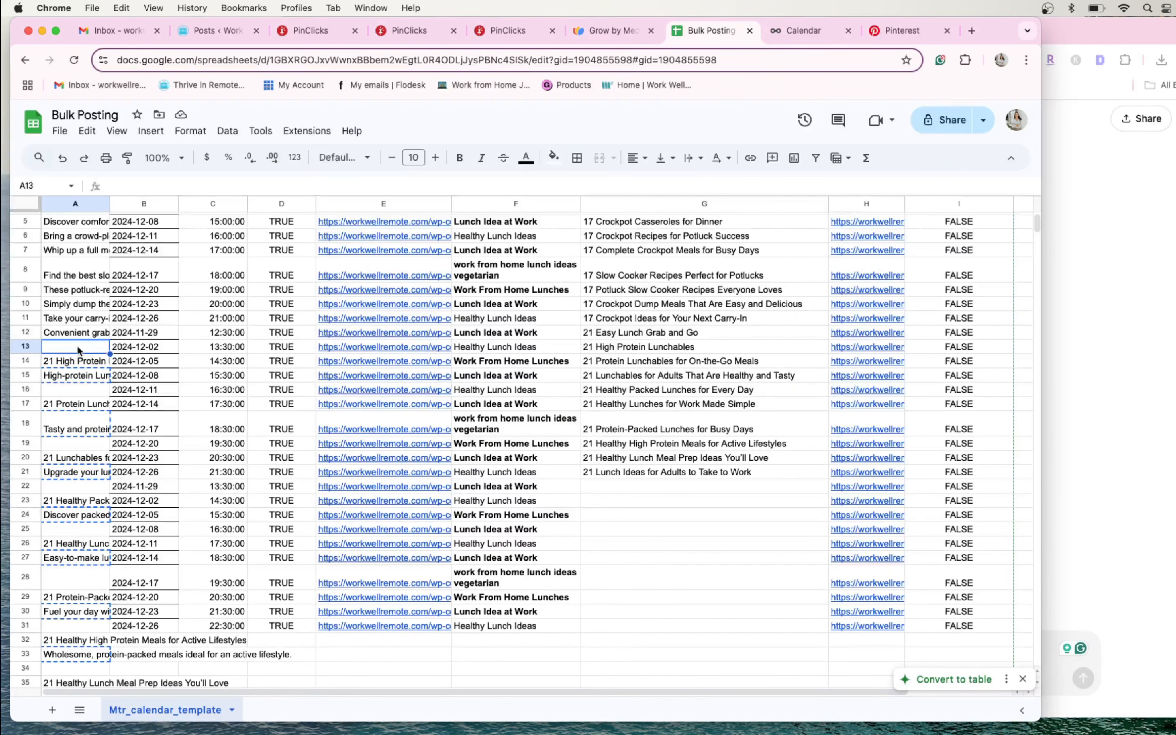
key("super+v")
- Clear the leftover titles and descriptions from A20:A38
mouse_move(77, 458)
left_mouse_down()
mouse_move(81, 656)
mouse_move(83, 475)
left_mouse_up()
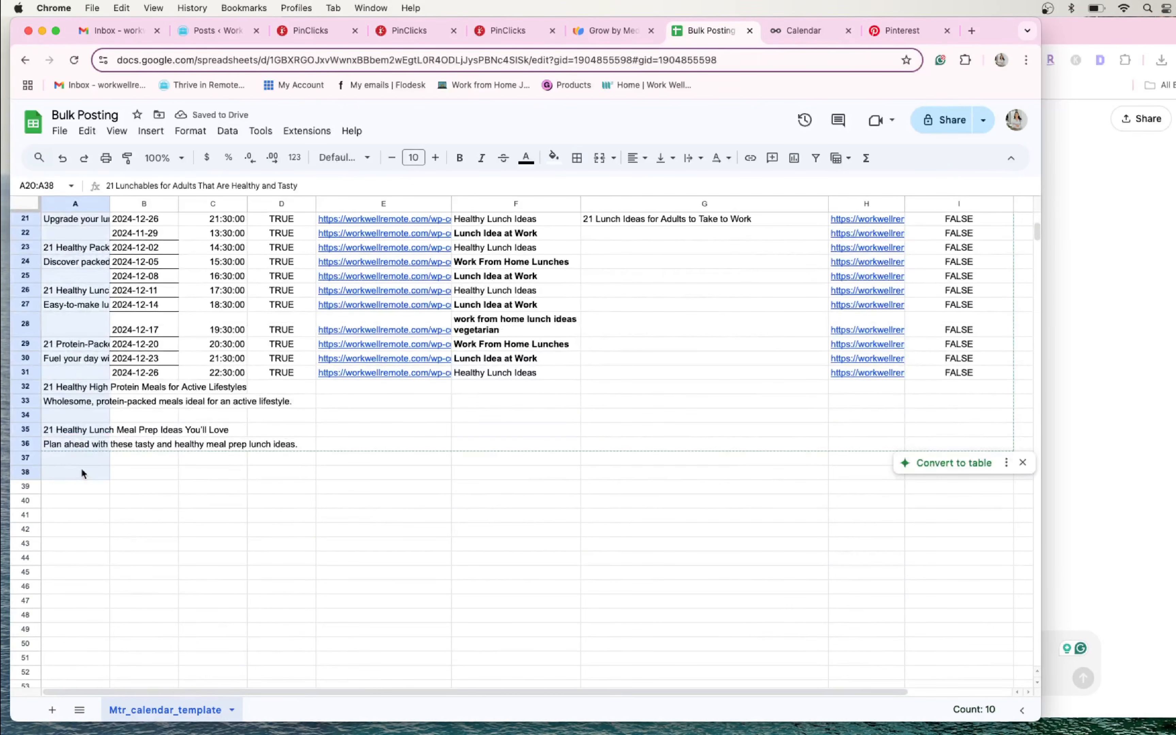
key("Delete")
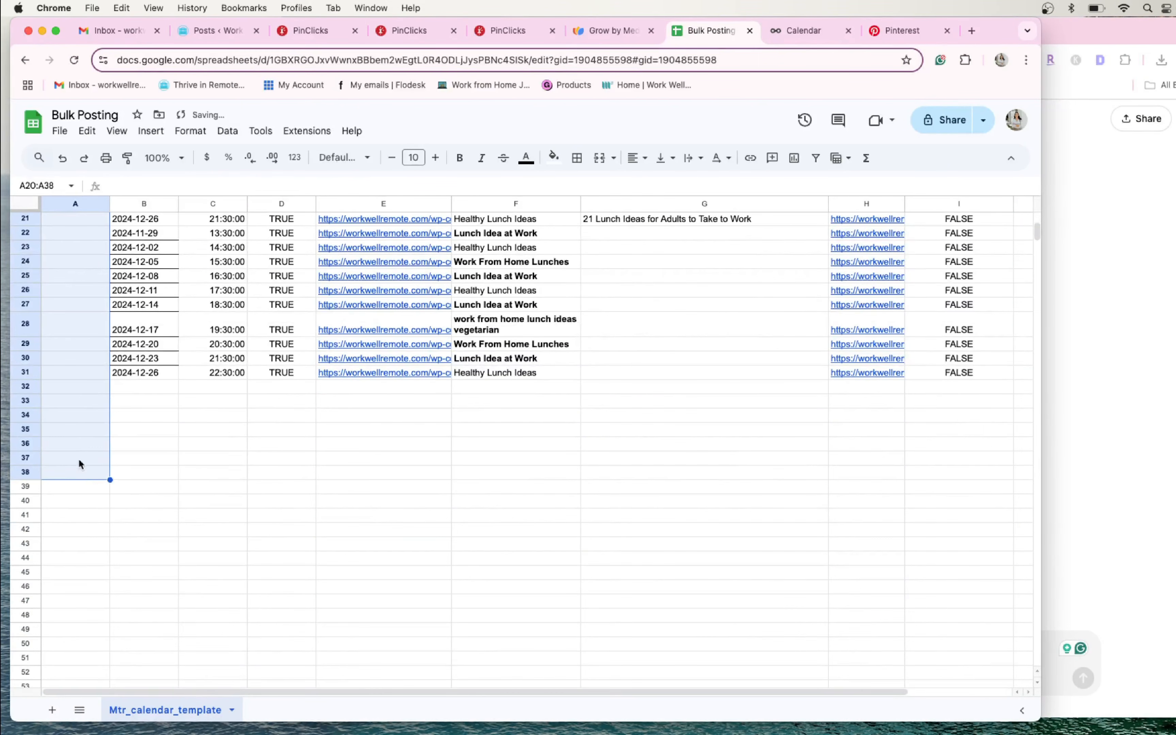
scroll(79, 464, "up", 5)
left_click(78, 428)
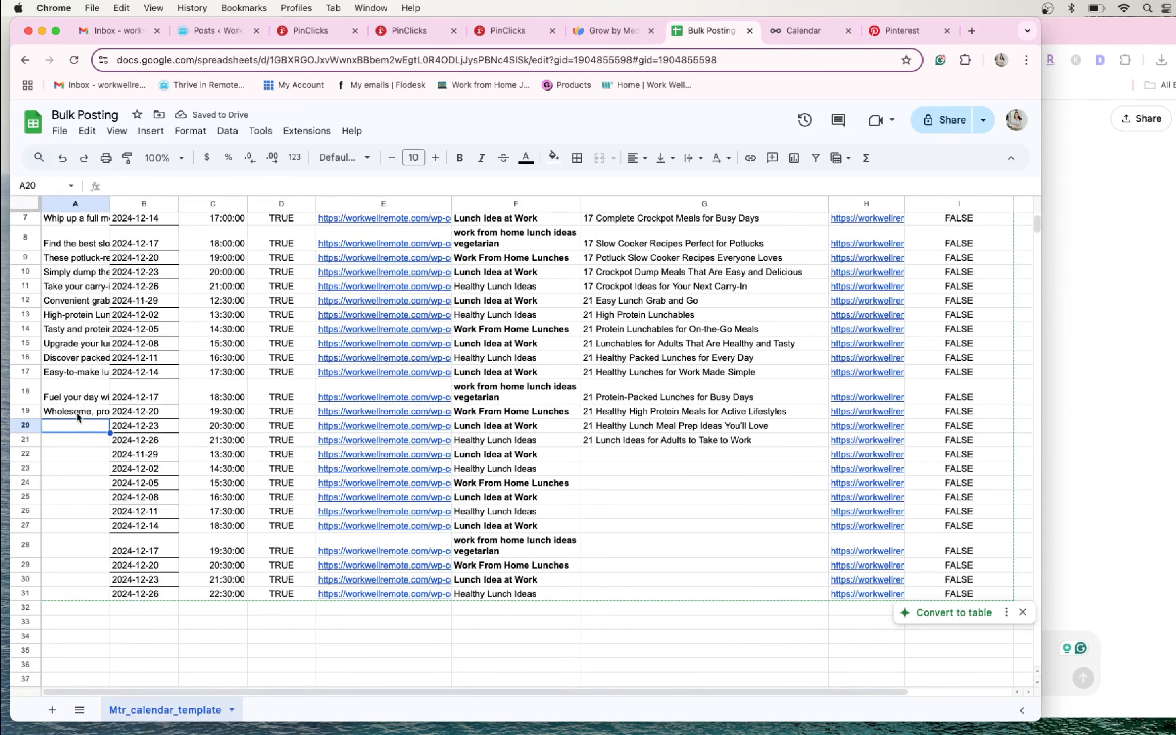
- Copy "Plan ahead with these tasty and healthy meal prep lunch ideas." from ChatGPT into A20
left_click(1072, 446)
scroll(624, 318, "down", 4)
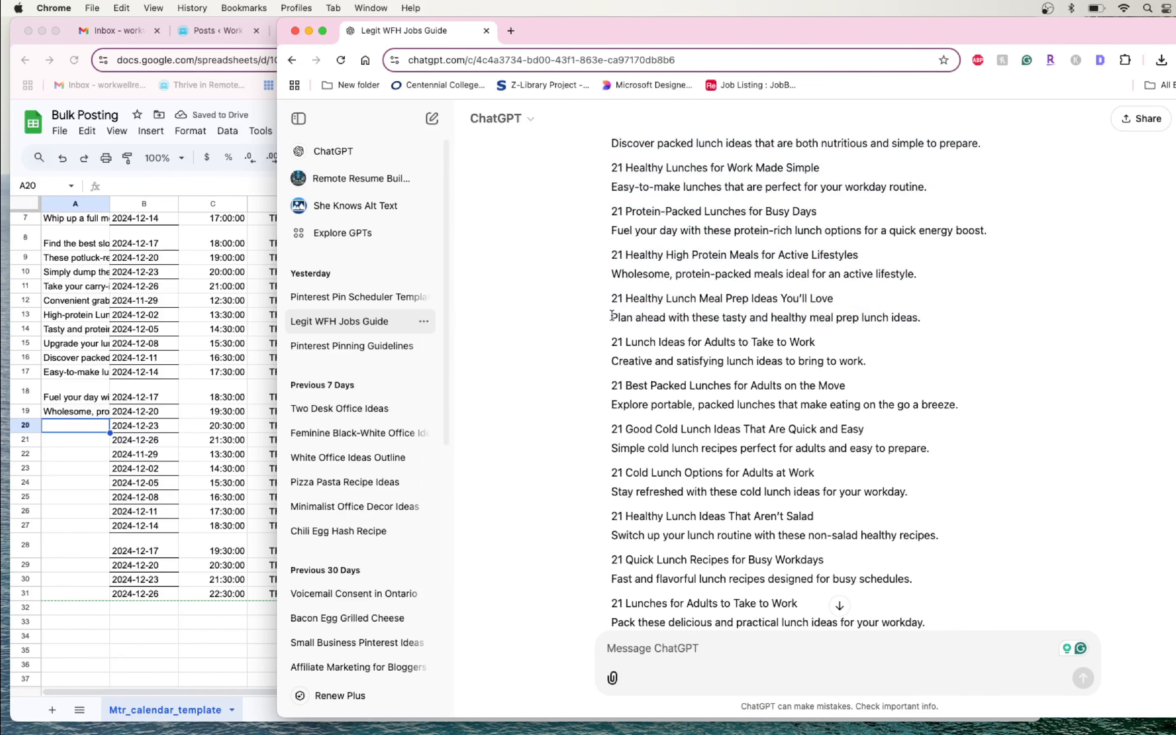
mouse_move(612, 316)
left_mouse_down()
mouse_move(956, 327)
mouse_move(942, 329)
left_mouse_up()
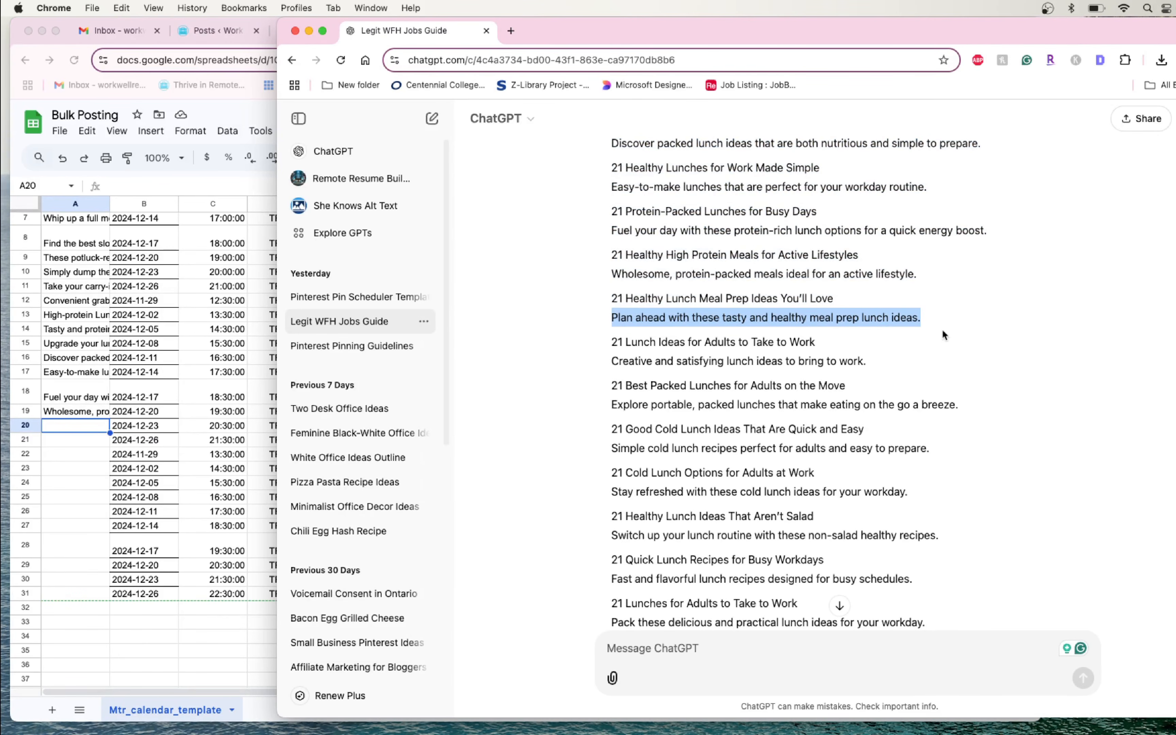
left_click(83, 422)
key("super+v")
- Copy "Creative and satisfying lunch ideas to bring to work." from ChatGPT into A21
left_click(1121, 403)
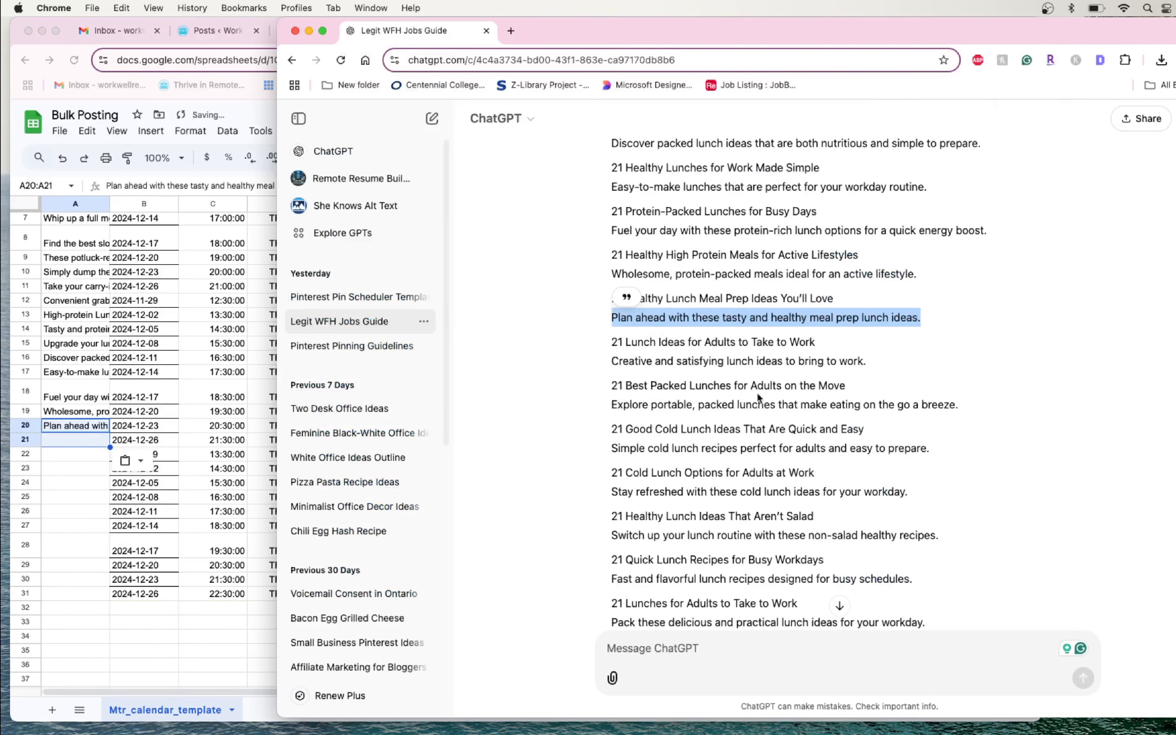
left_click_drag(613, 361, 870, 362)
key("super+c")
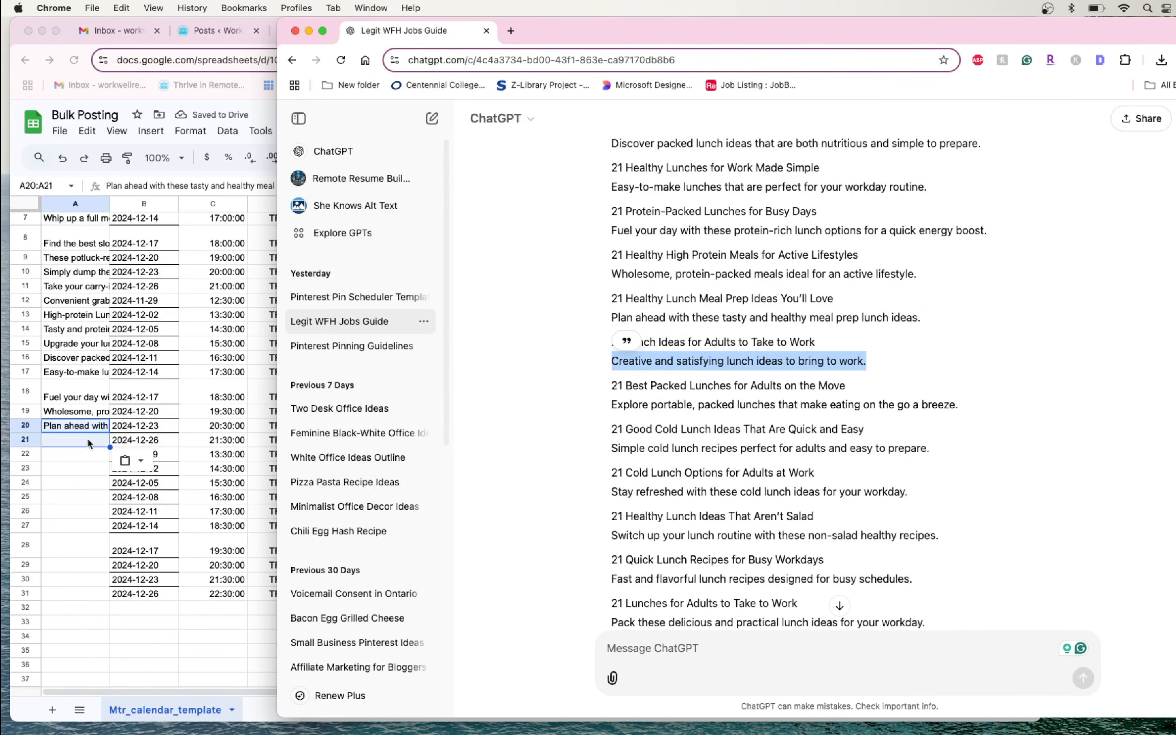
left_click(87, 445)
key("super+v")
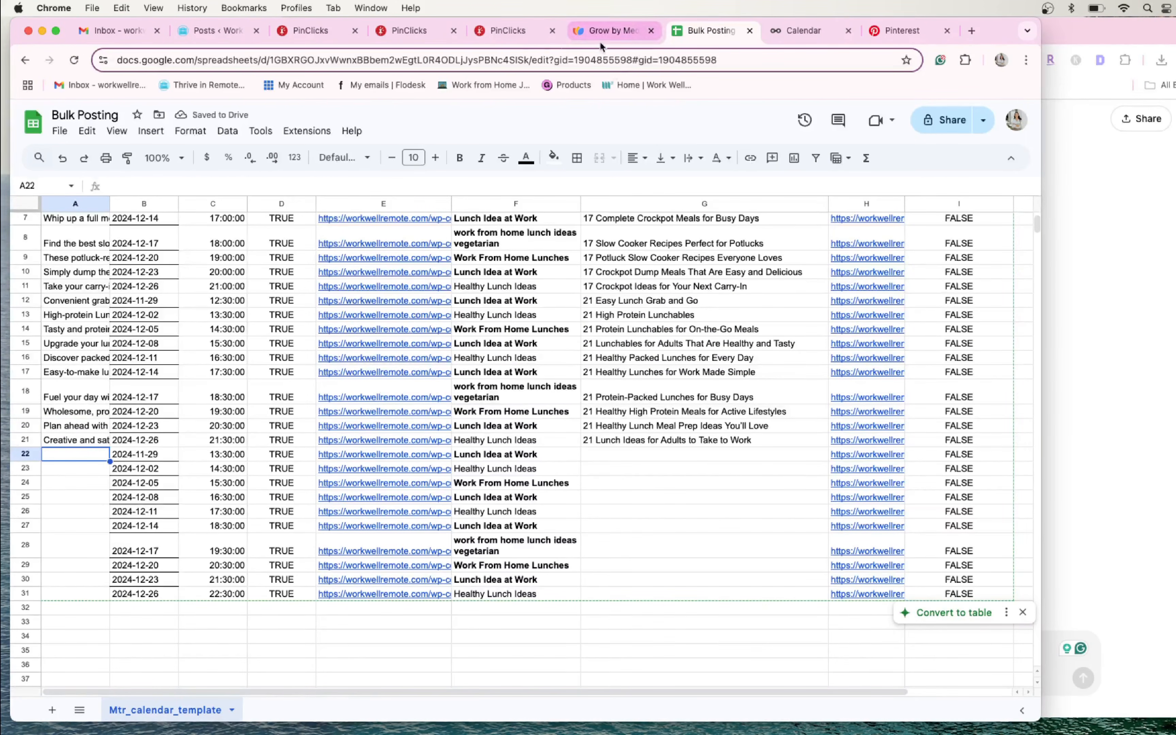
- Close the grab-and-go PinClicks results and copy the keyword "easy lunch for pregnant women" from the remaining search into a new ChatGPT message
left_click(502, 31)
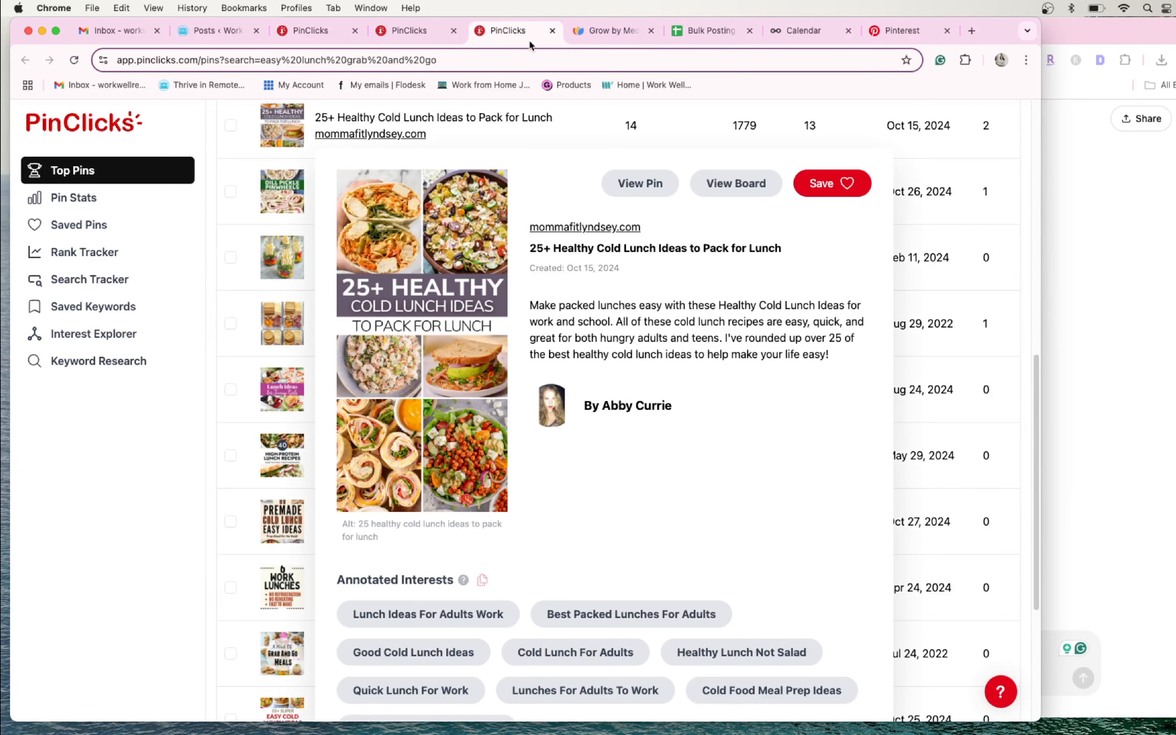
left_click(553, 30)
left_click_drag(429, 242, 239, 241)
key("super+c")
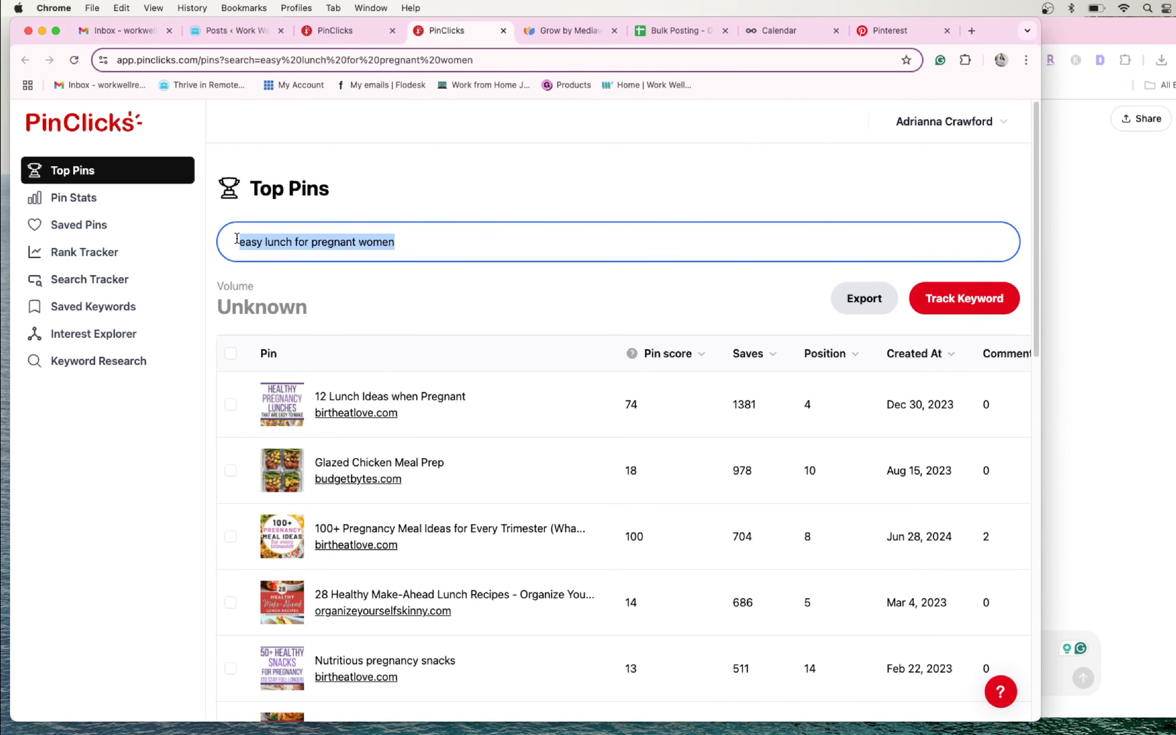
left_click(1100, 284)
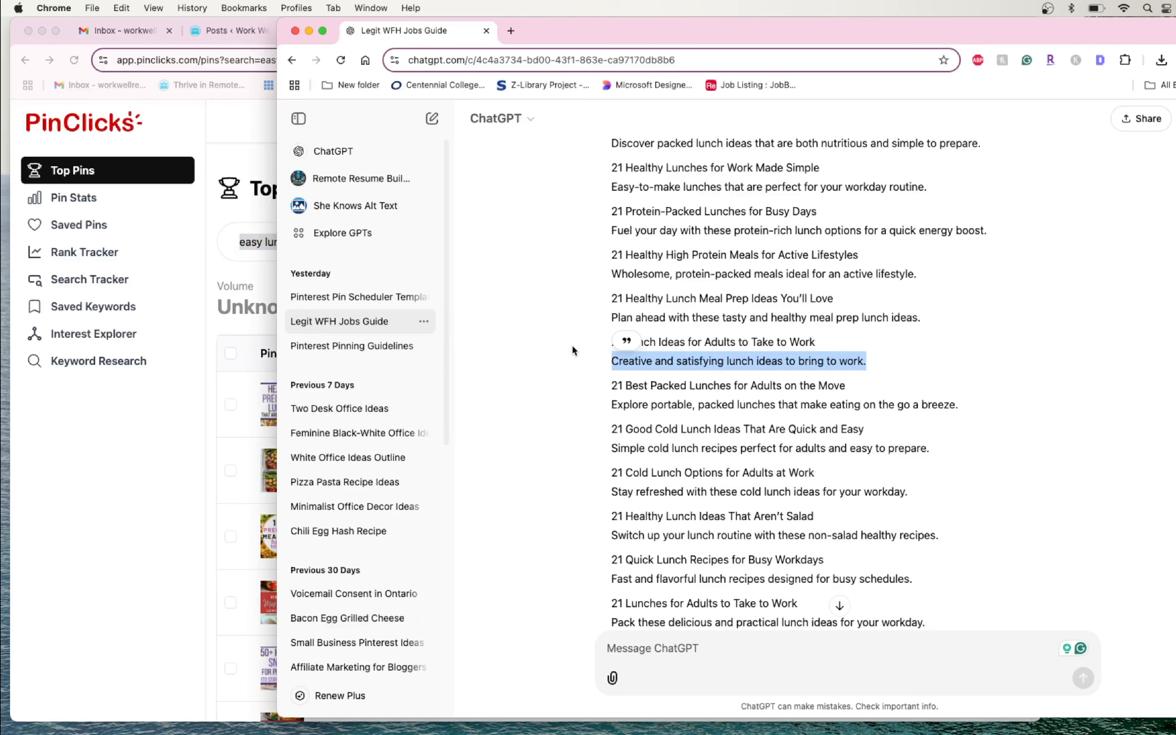
scroll(638, 426, "down", 5)
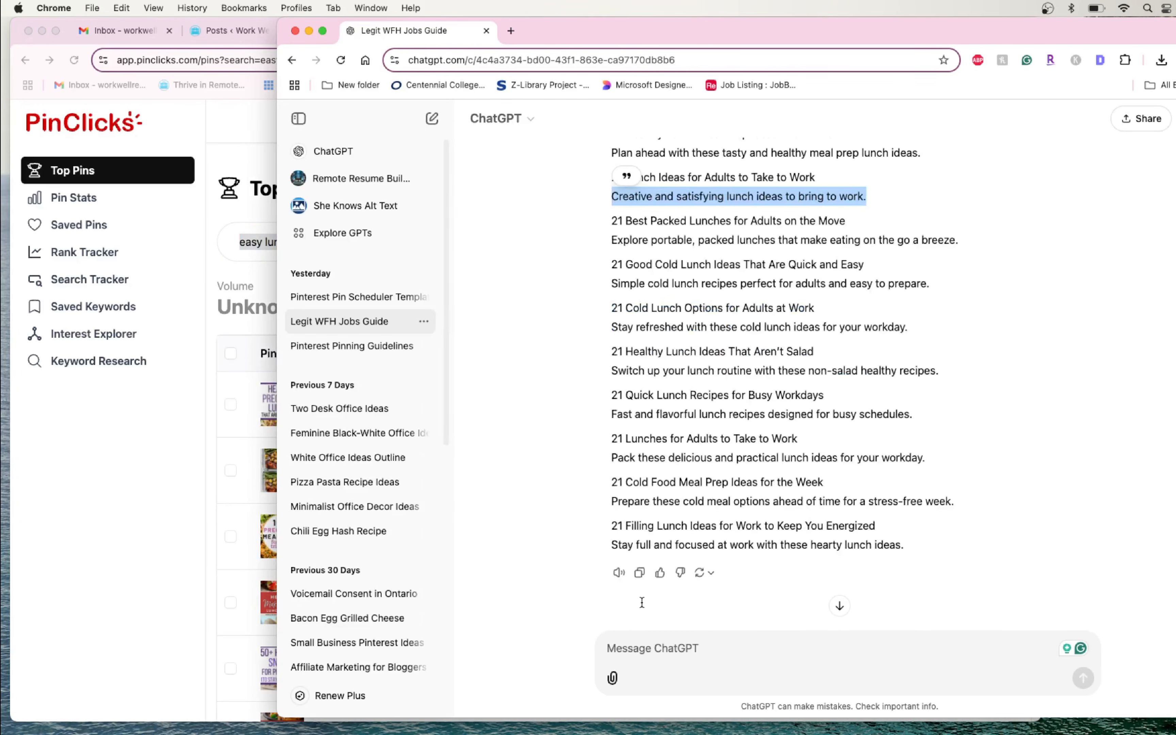
left_click(651, 657)
key("super+v")
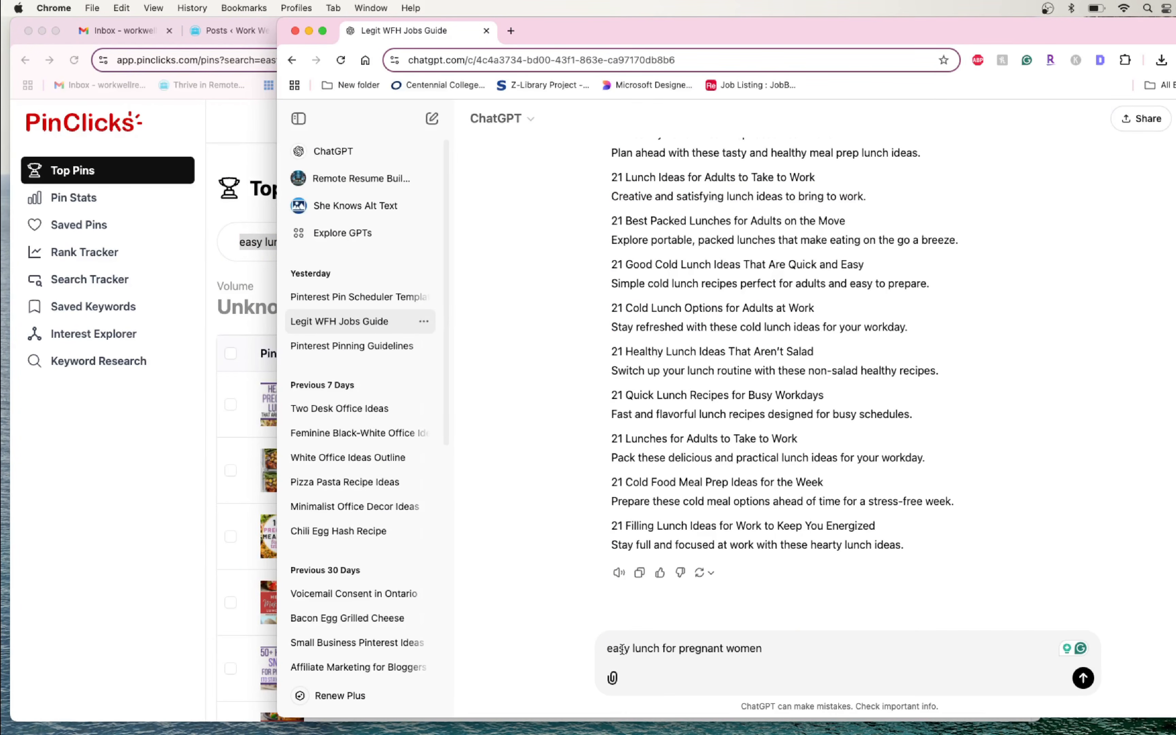
- Add the line "start the titles with 28" above the keyword in the ChatGPT message and leave a new line below it
left_click(607, 649)
type("start ")
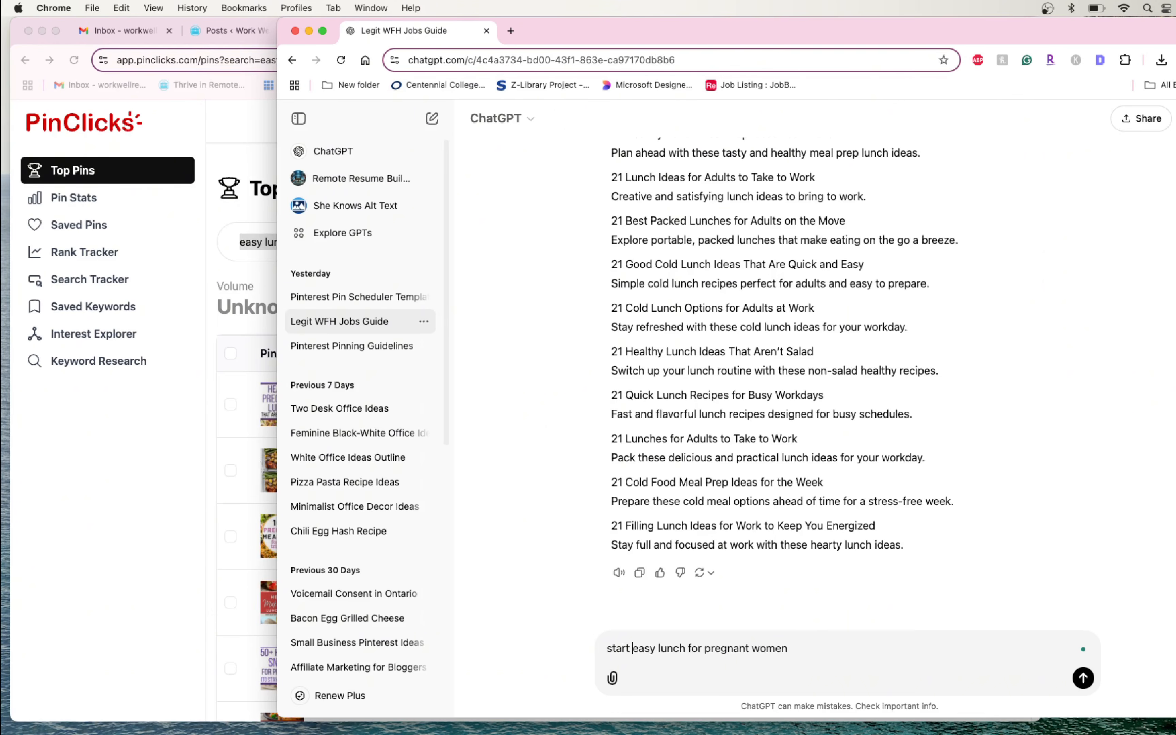
type("the titles with 2")
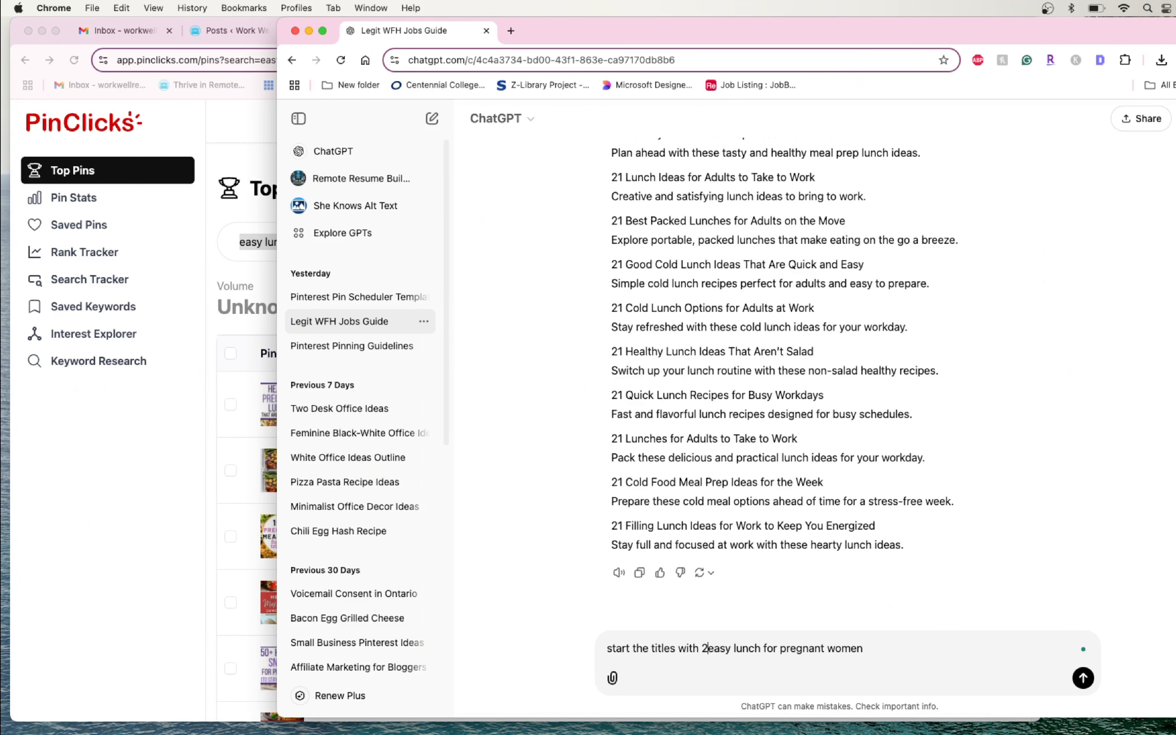
type("8")
key("shift+Return")
key("Down")
key("shift+Return")
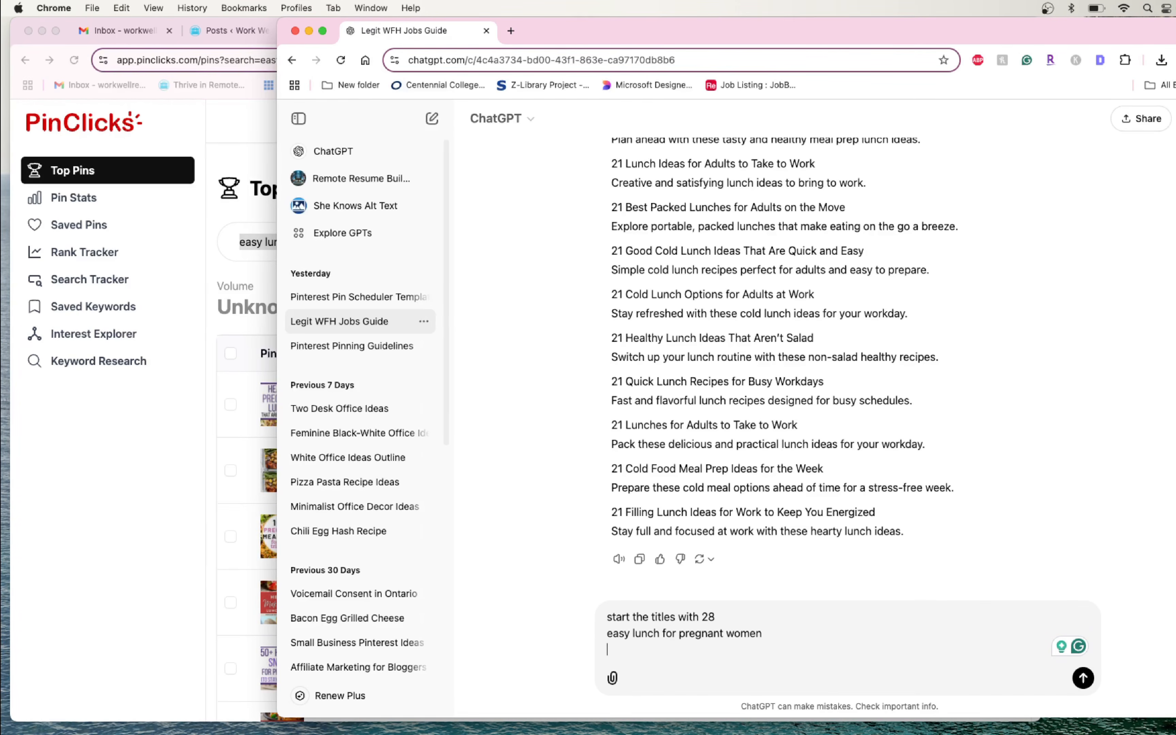
- Copy the annotated interests of the "12 Lunch Ideas when Pregnant" pin from PinClicks into the ChatGPT message
left_click(103, 474)
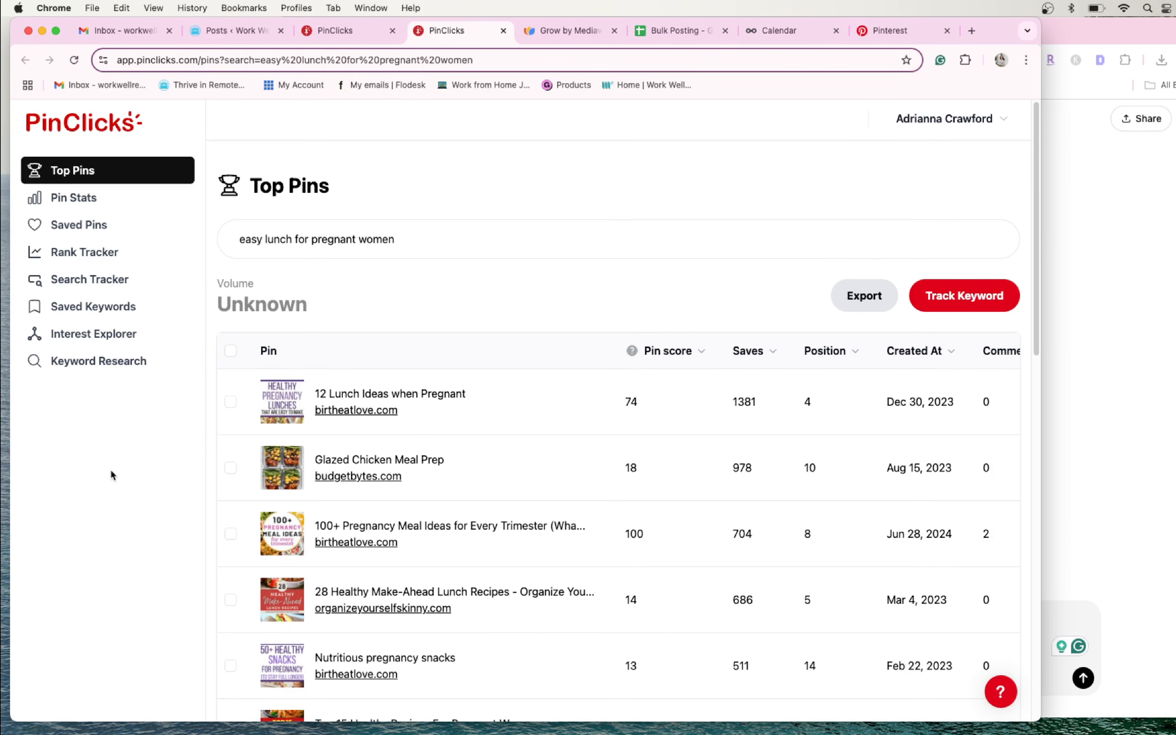
scroll(247, 371, "down", 1)
scroll(490, 477, "down", 2)
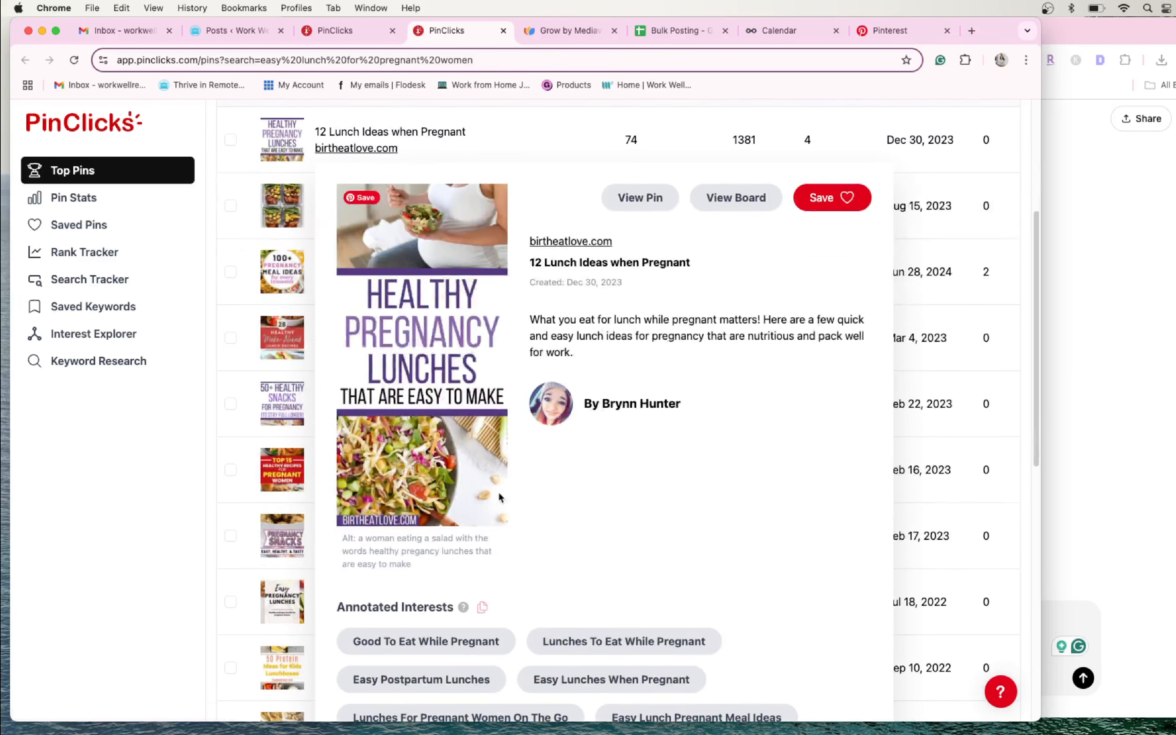
scroll(497, 497, "down", 2)
left_click(482, 490)
left_click(1064, 625)
key("super+v")
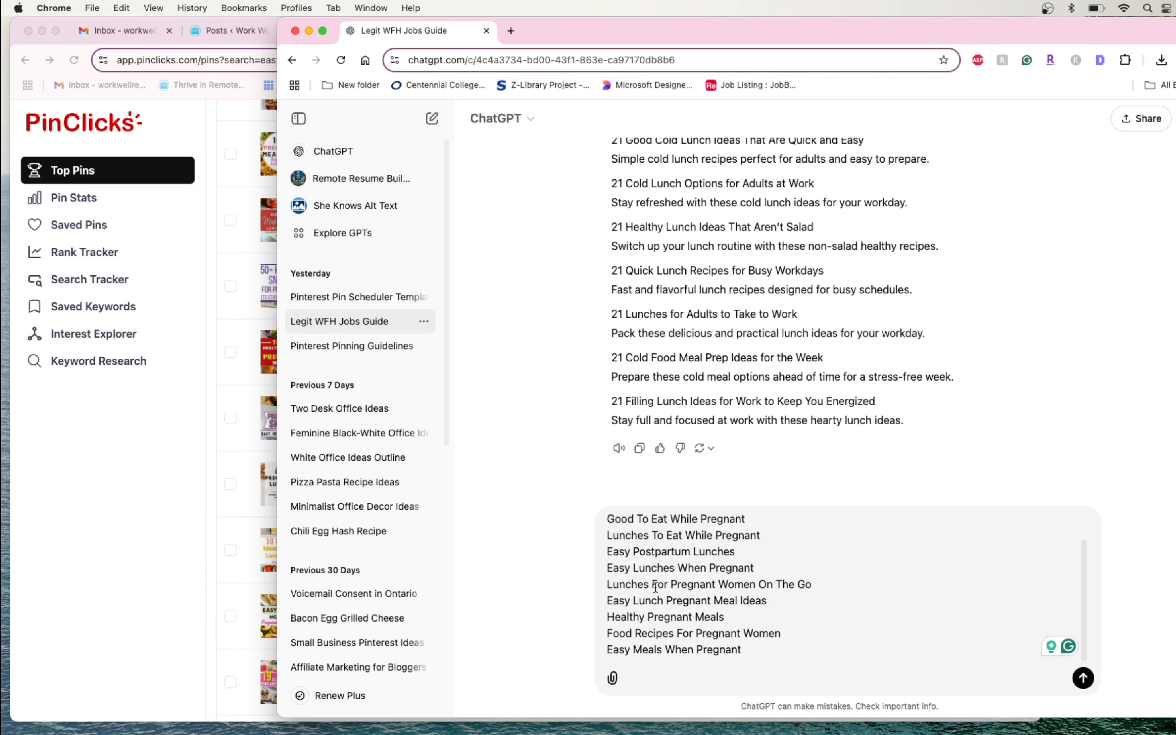
- Look through the other PinClicks results for pregnant women's lunches and examine the "100+ Pregnancy Meal Ideas" pin's annotated interests
left_click(138, 497)
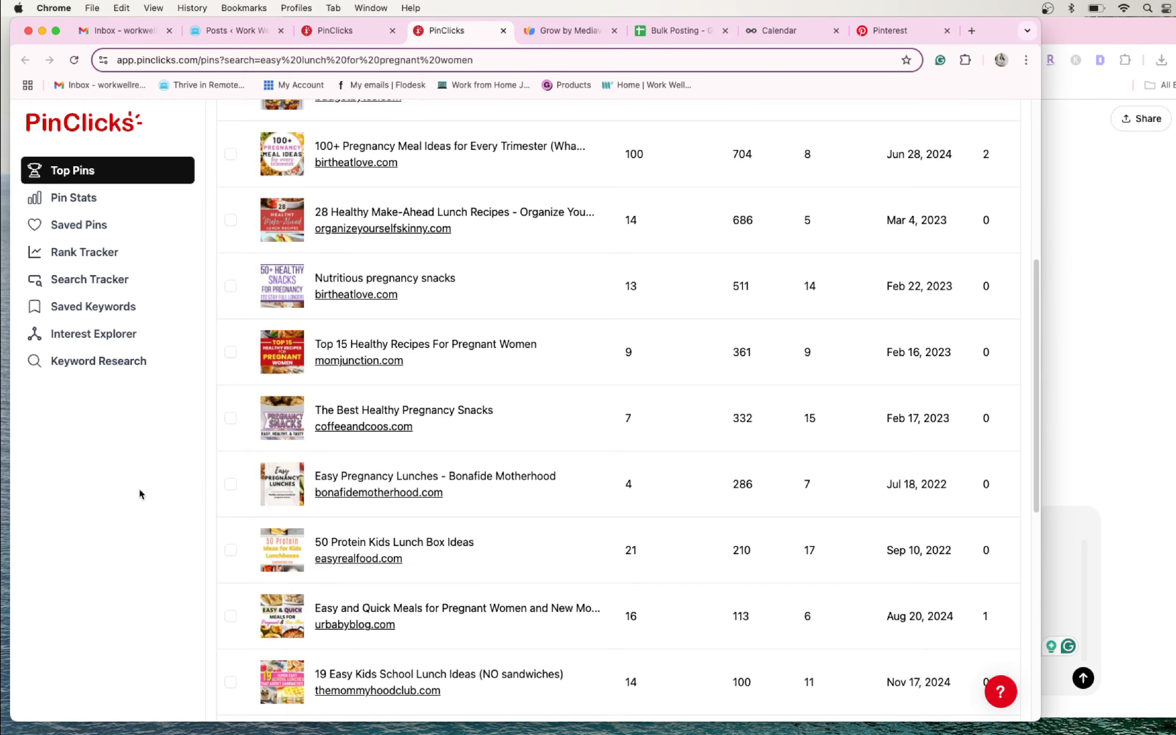
scroll(142, 485, "up", 1)
scroll(145, 481, "down", 1)
scroll(146, 481, "up", 5)
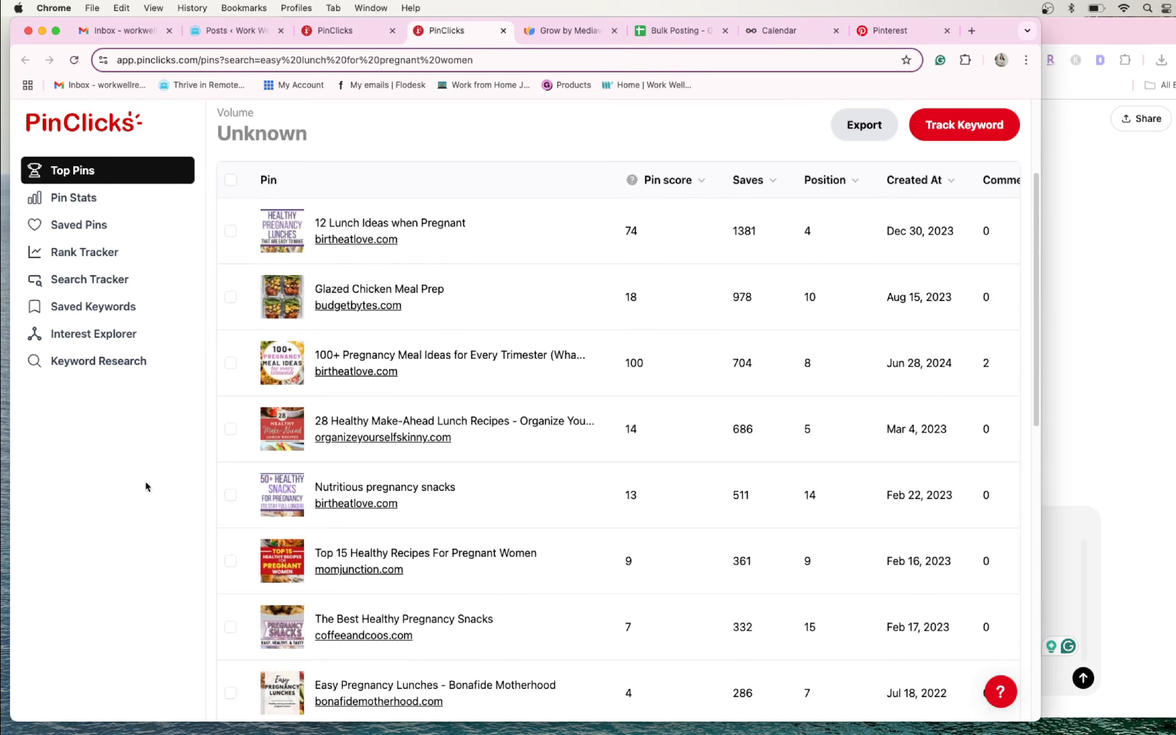
scroll(146, 483, "up", 1)
scroll(147, 484, "down", 1)
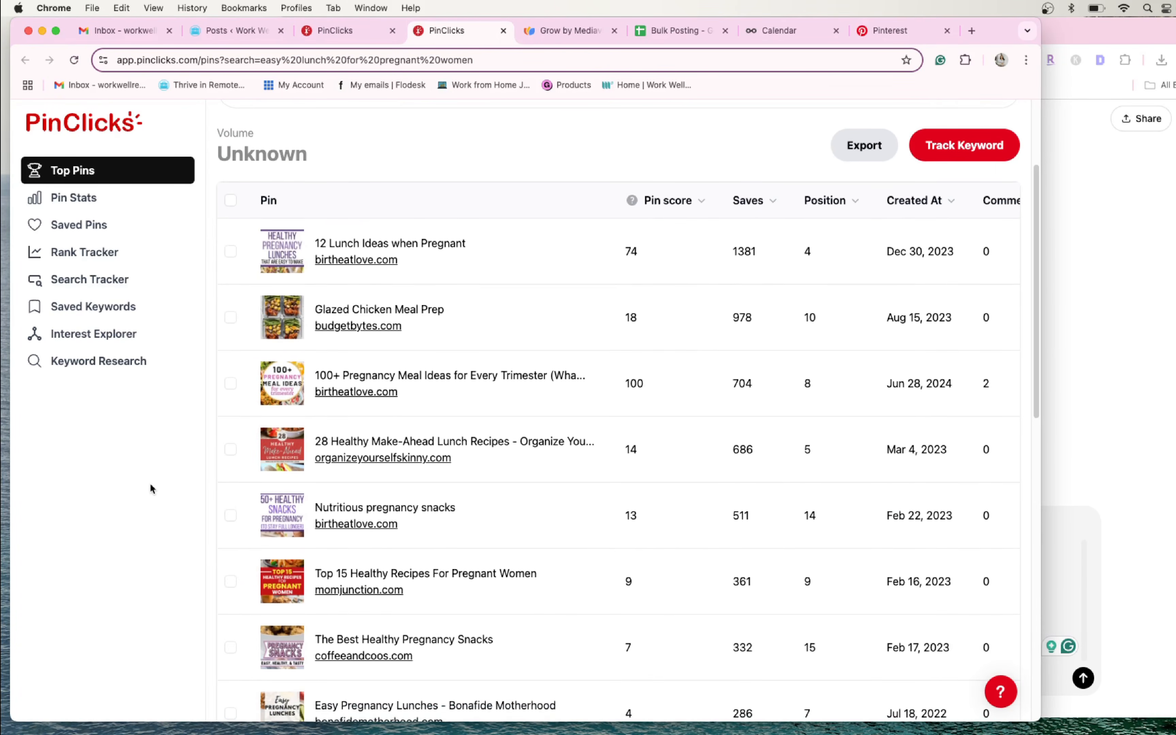
scroll(151, 485, "up", 1)
mouse_move(280, 419)
scroll(452, 477, "down", 10)
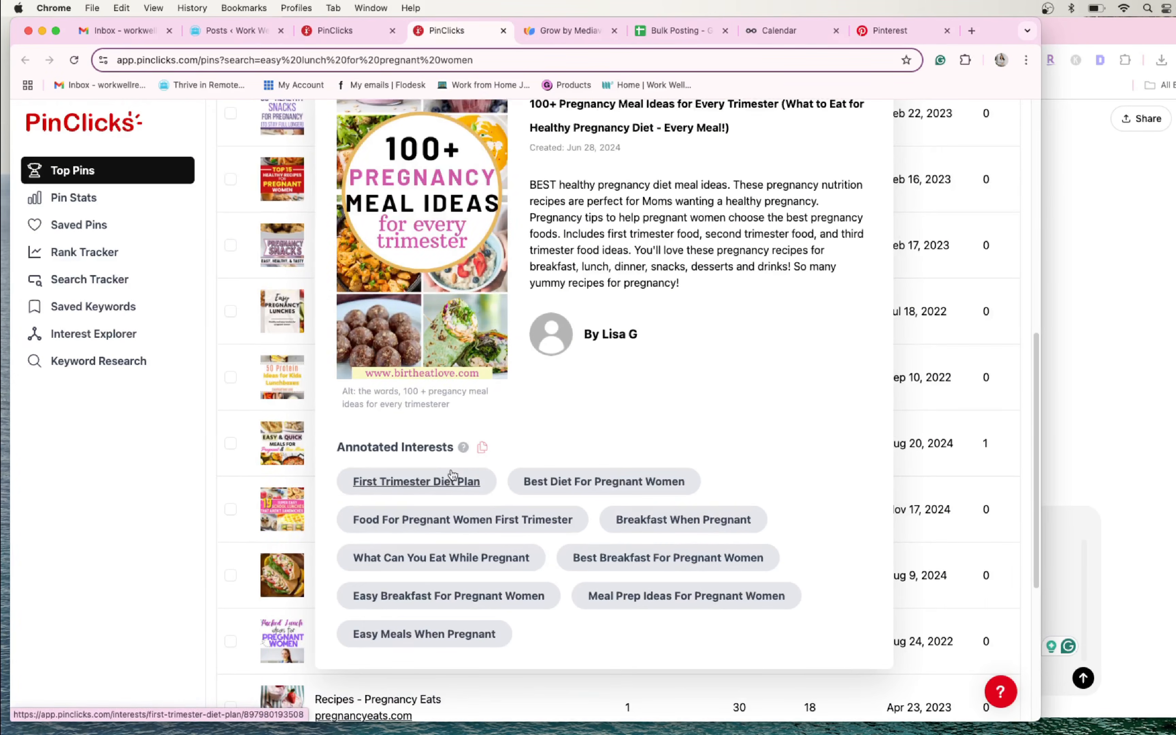
- Paste the copied interest list once more at the end of the ChatGPT message and review the whole message
left_click(1103, 570)
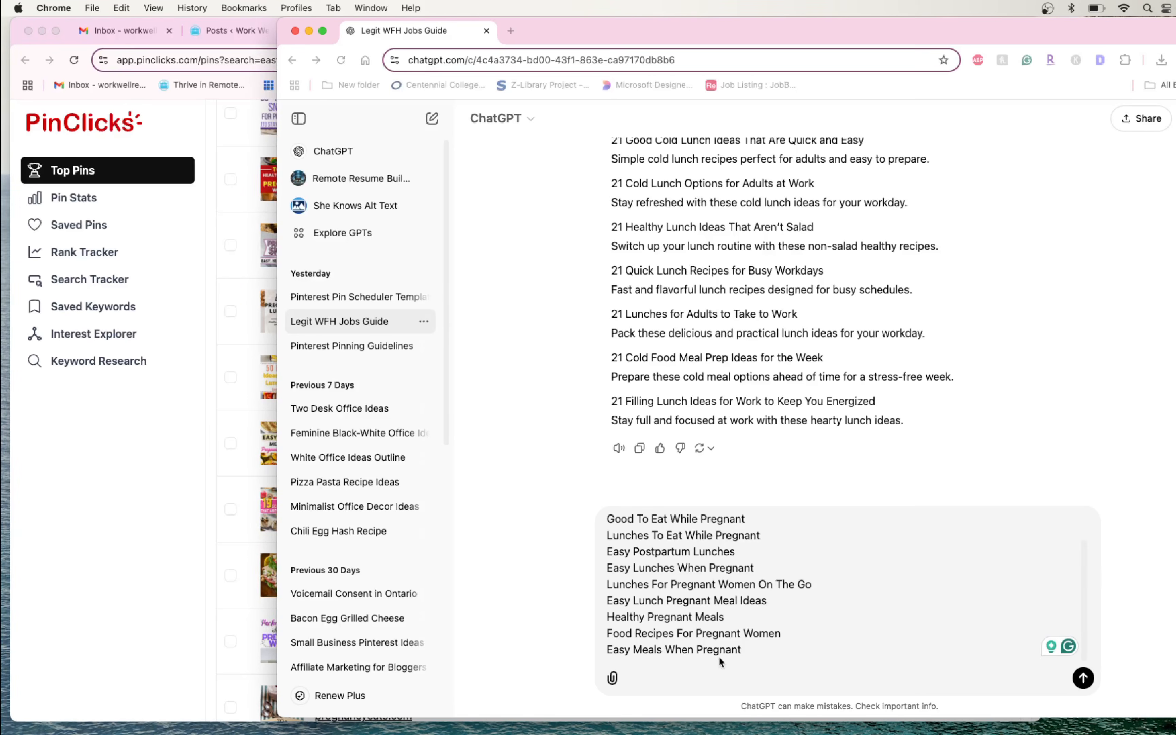
type("Good To Eat While Pregnant Lunches To Eat While Pregnant Easy Postpartum Lunches Easy Lunches When Pregnant Lunches For Pregnant Women On The Go Easy Lunch Pregnant Meal Ideas Healthy Pregnant Meals Food Recipes For Pregnant Women Easy Meals When Pregnant")
scroll(773, 635, "down", 2)
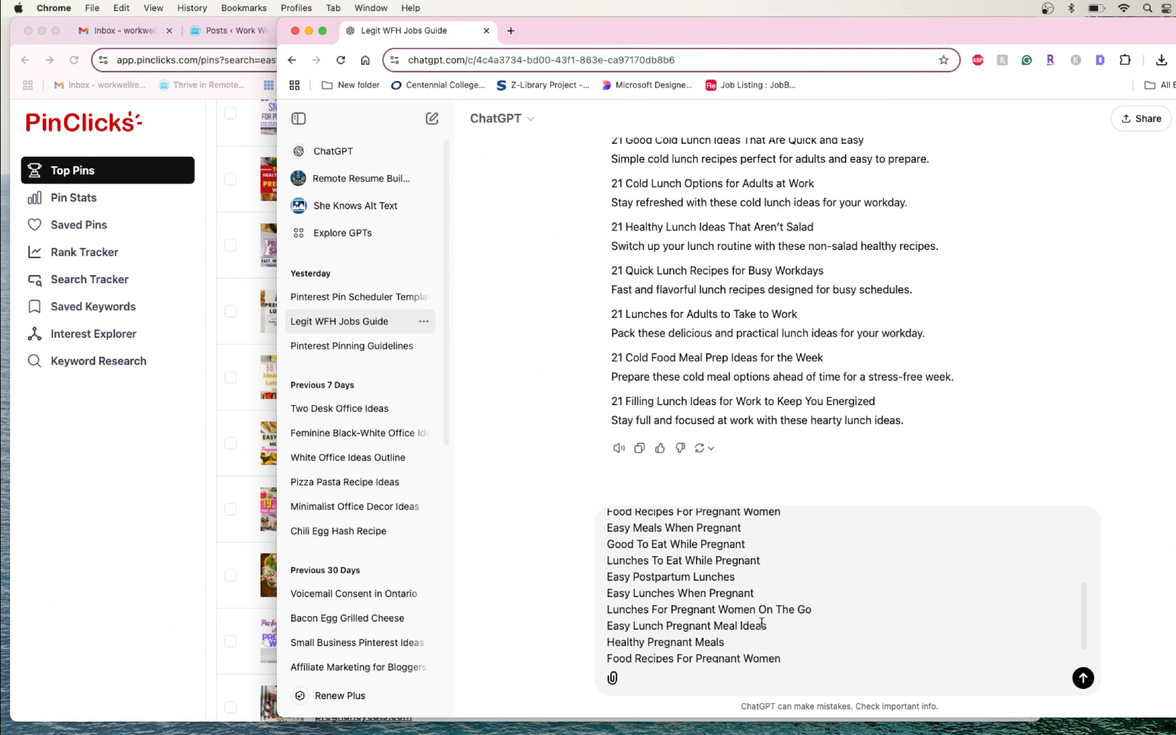
scroll(764, 623, "up", 4)
scroll(766, 617, "down", 10)
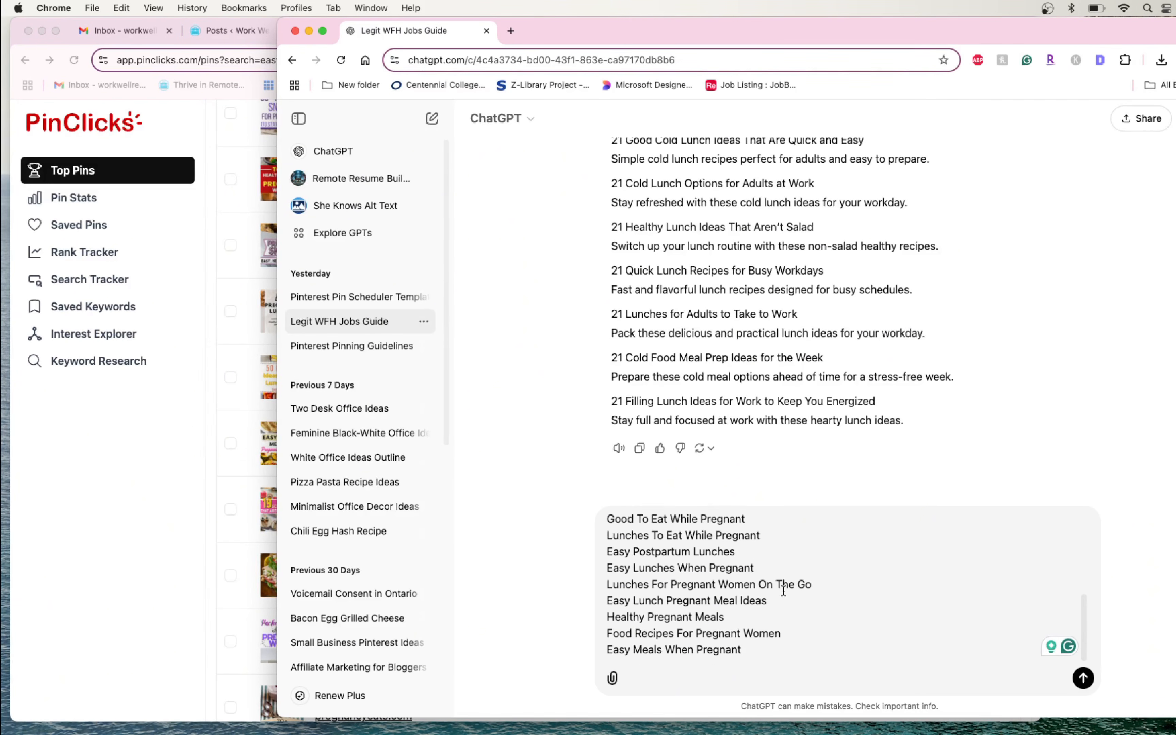
scroll(785, 586, "up", 10)
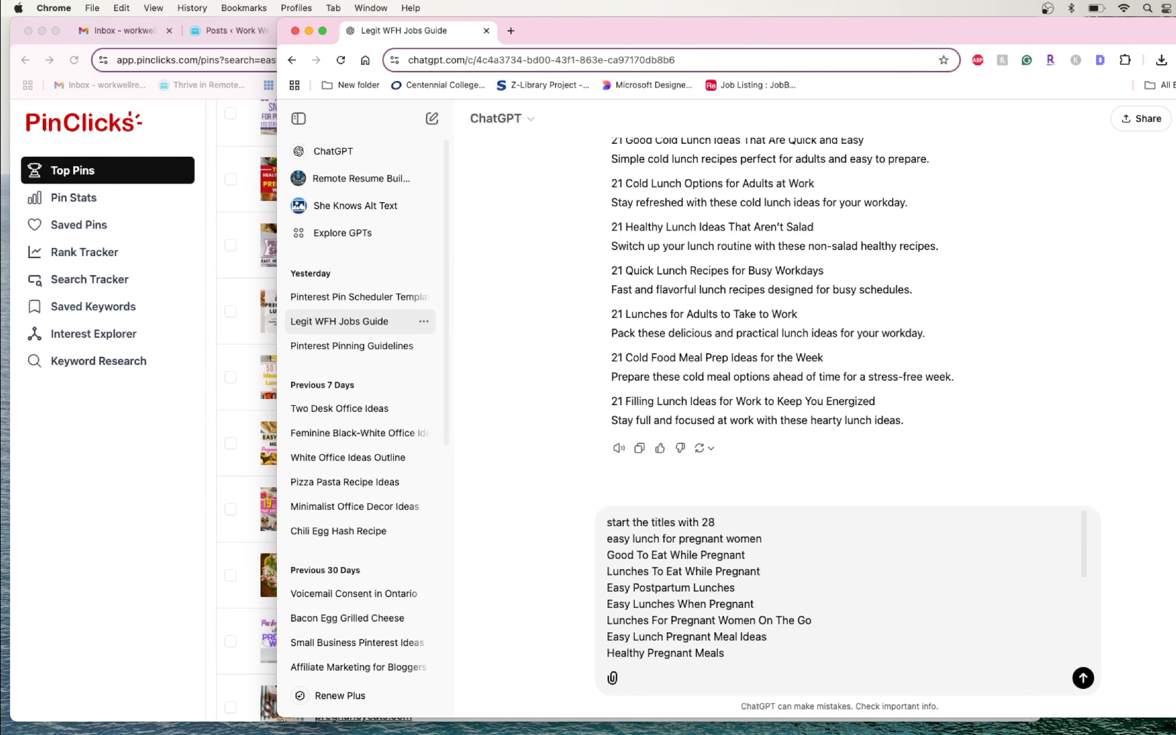
- Switch to the Bulk Posting spreadsheet and review its dates, times, boards and titles down to row 31
left_click(263, 428)
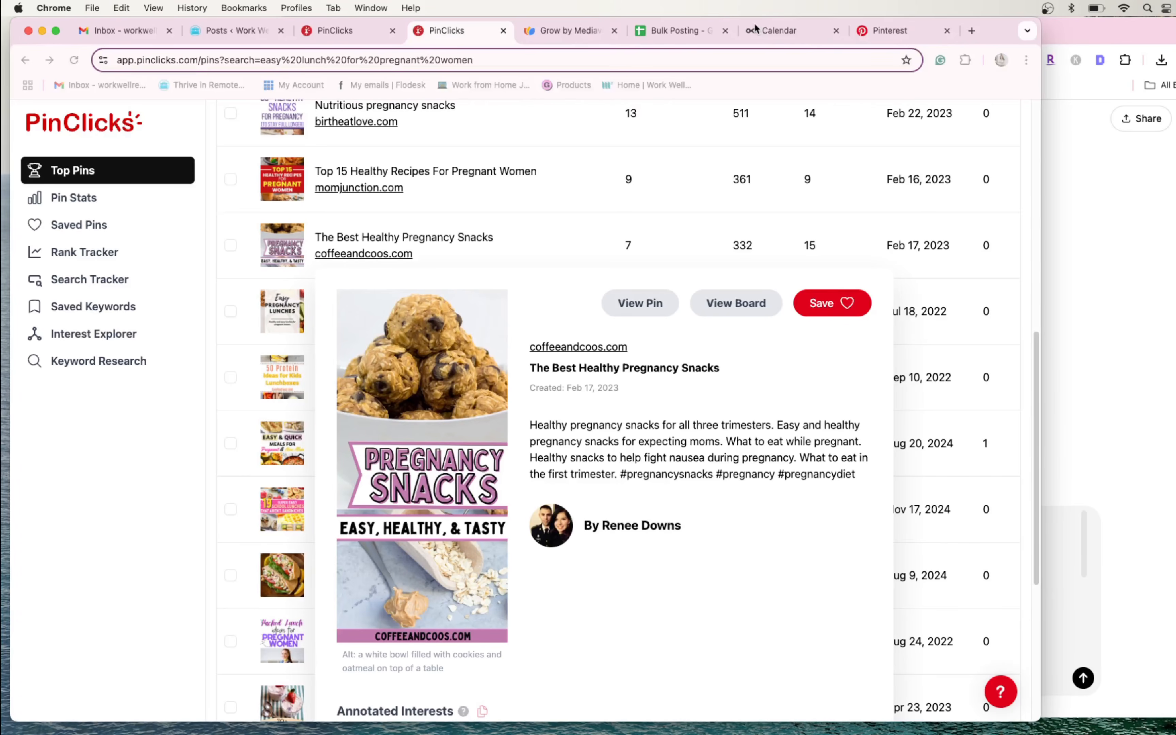
left_click(668, 31)
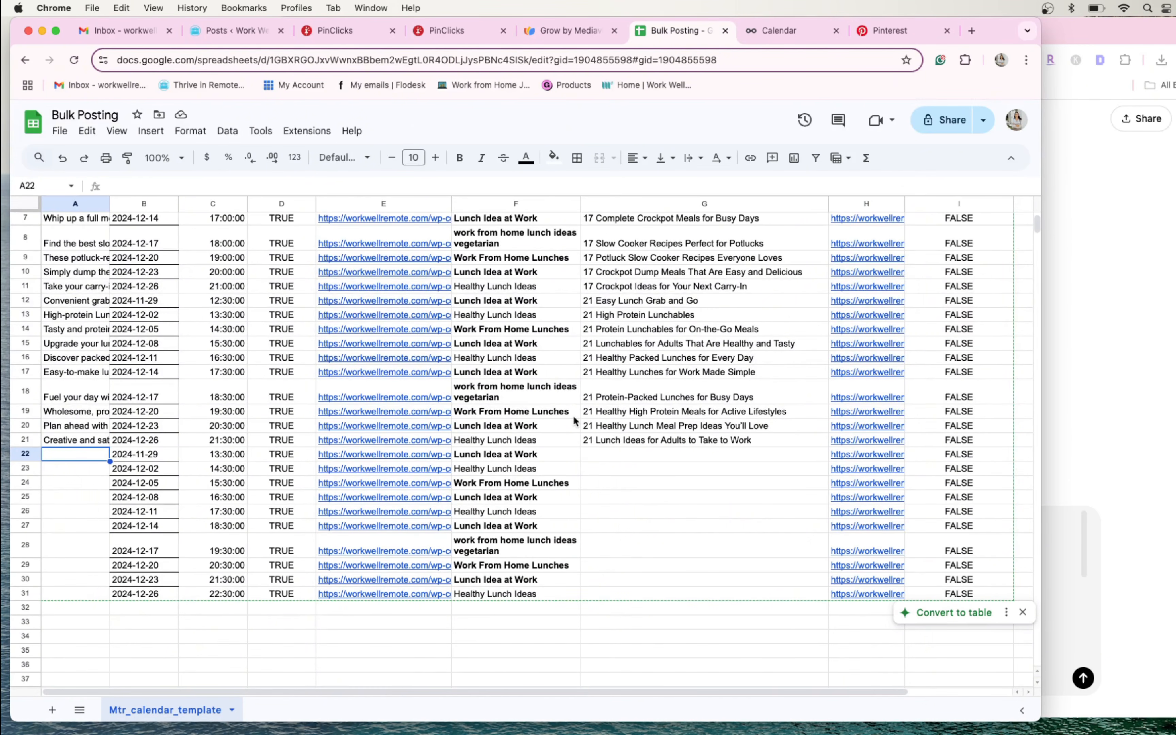
scroll(150, 232, "up", 3)
scroll(160, 279, "down", 1)
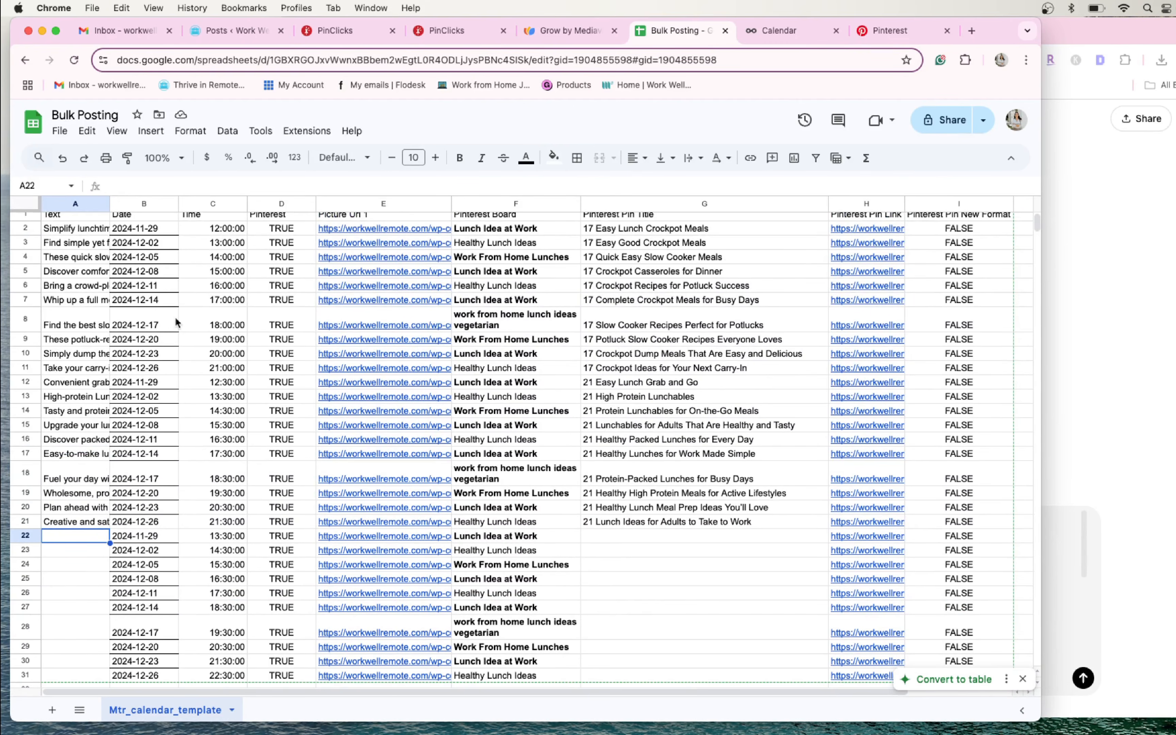
scroll(176, 322, "up", 1)
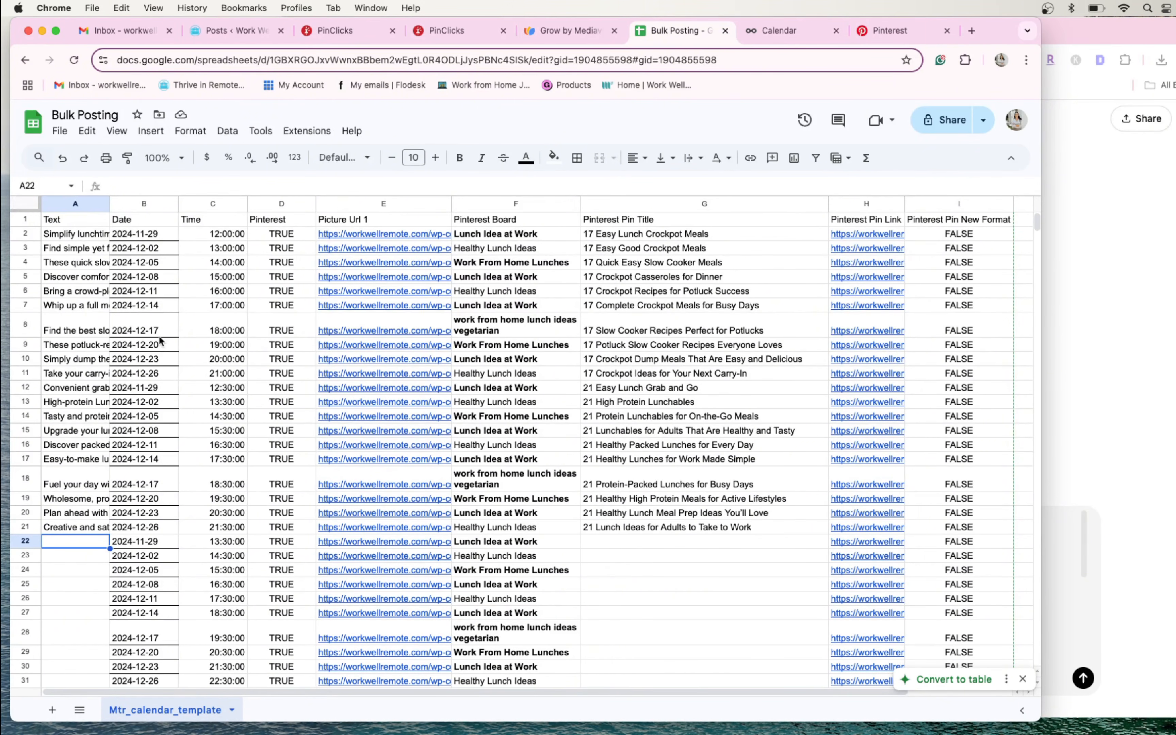
scroll(170, 364, "down", 3)
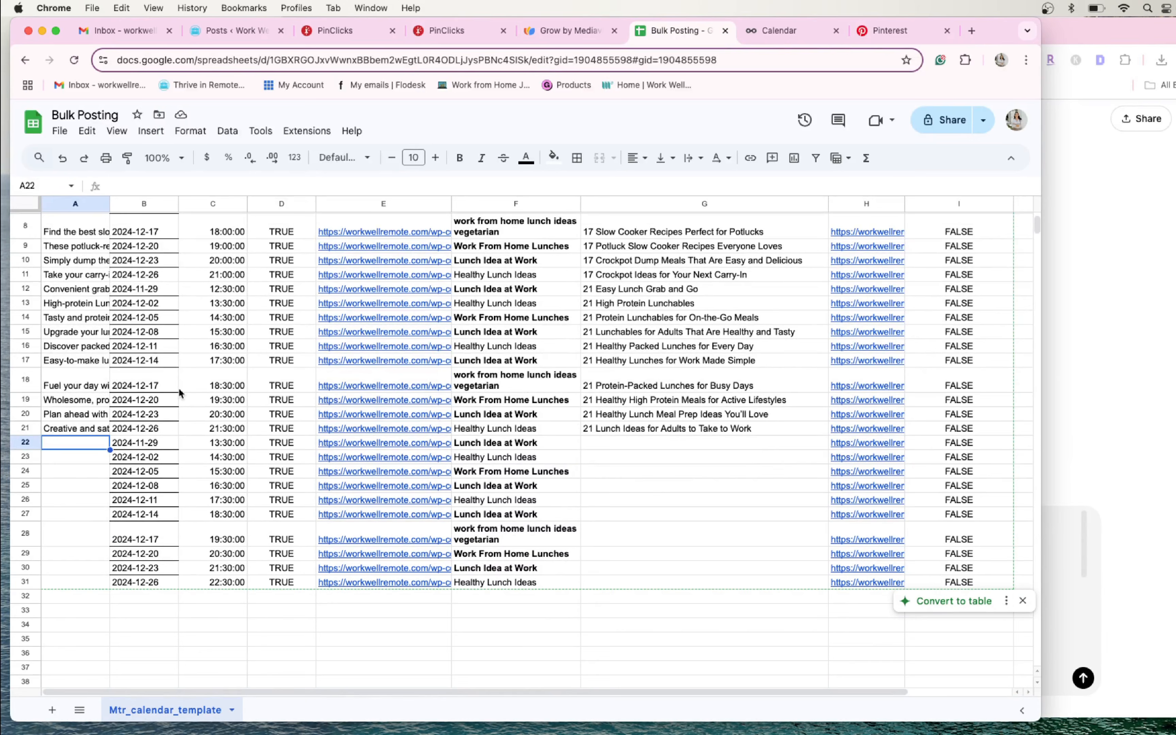
scroll(180, 393, "up", 3)
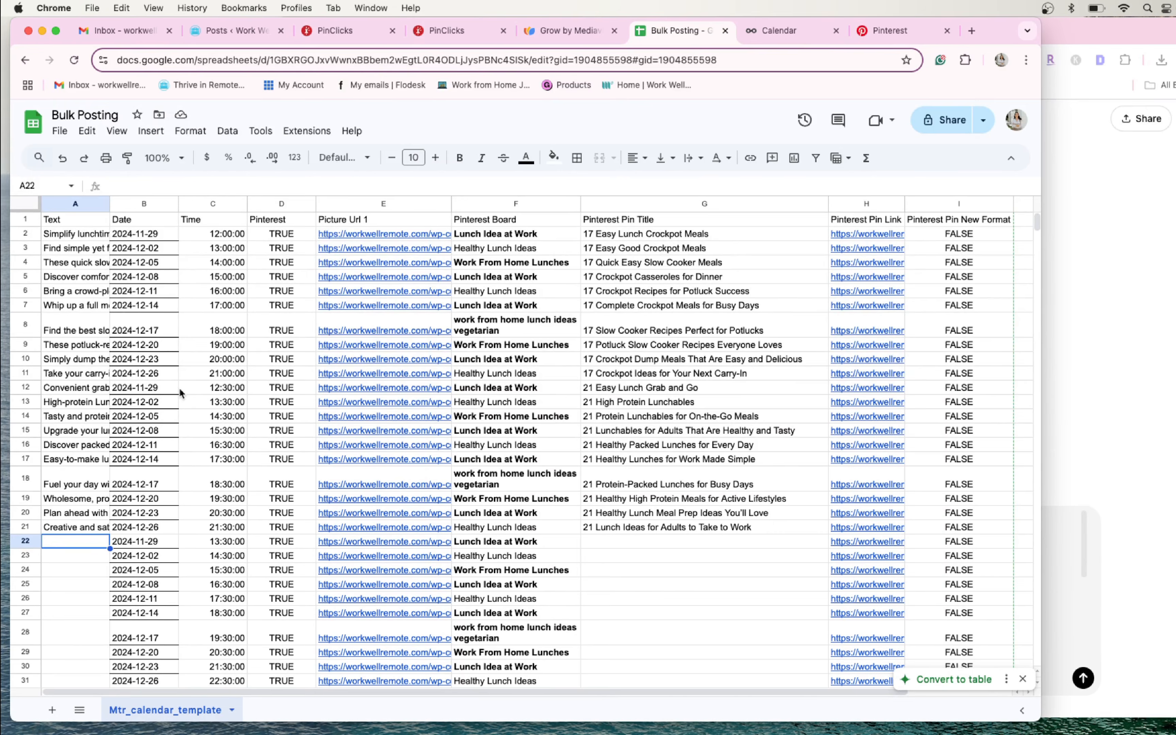
scroll(180, 393, "down", 3)
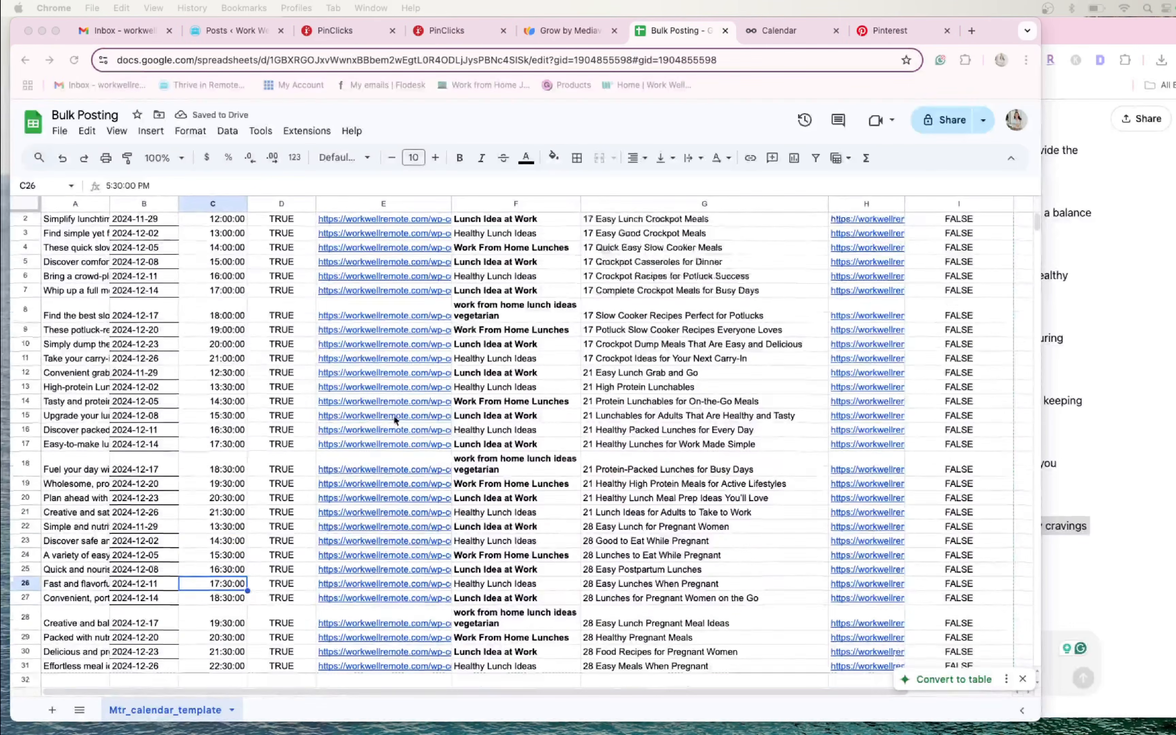
scroll(360, 421, "down", 3)
scroll(258, 338, "up", 2)
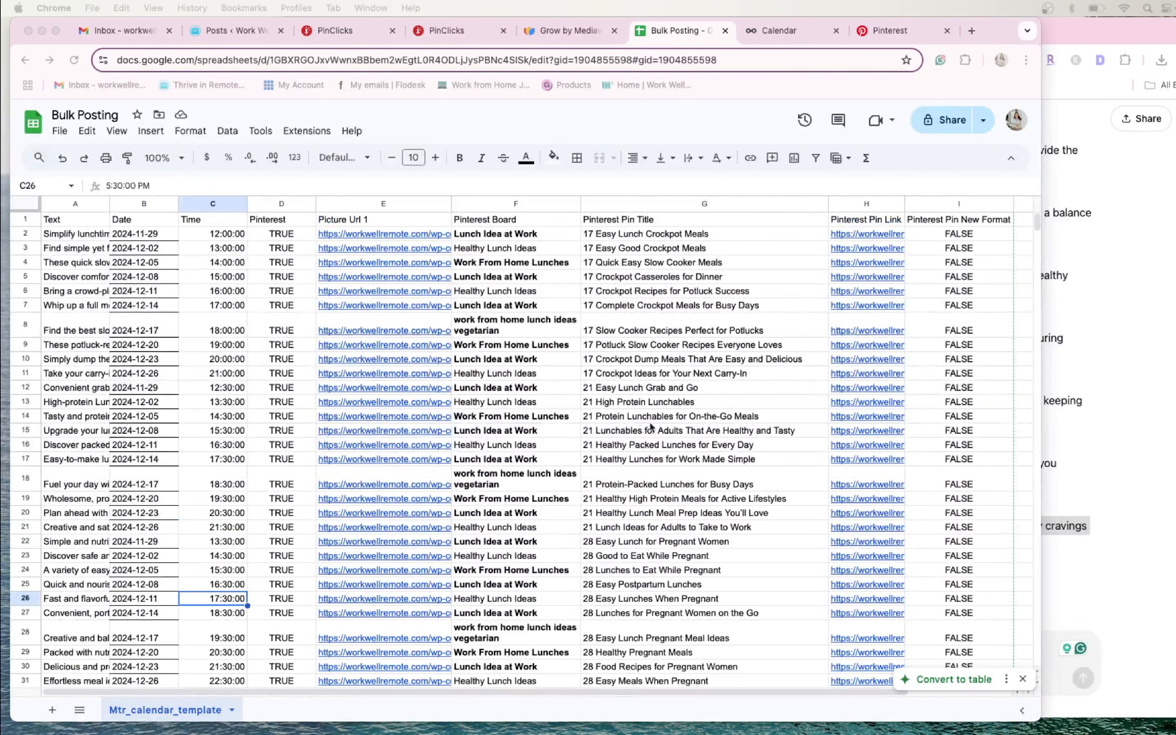
- Download the Mtr_calendar_template sheet as a CSV file and switch to Metricool's planning calendar
scroll(682, 488, "down", 6)
scroll(686, 477, "up", 5)
left_click(62, 130)
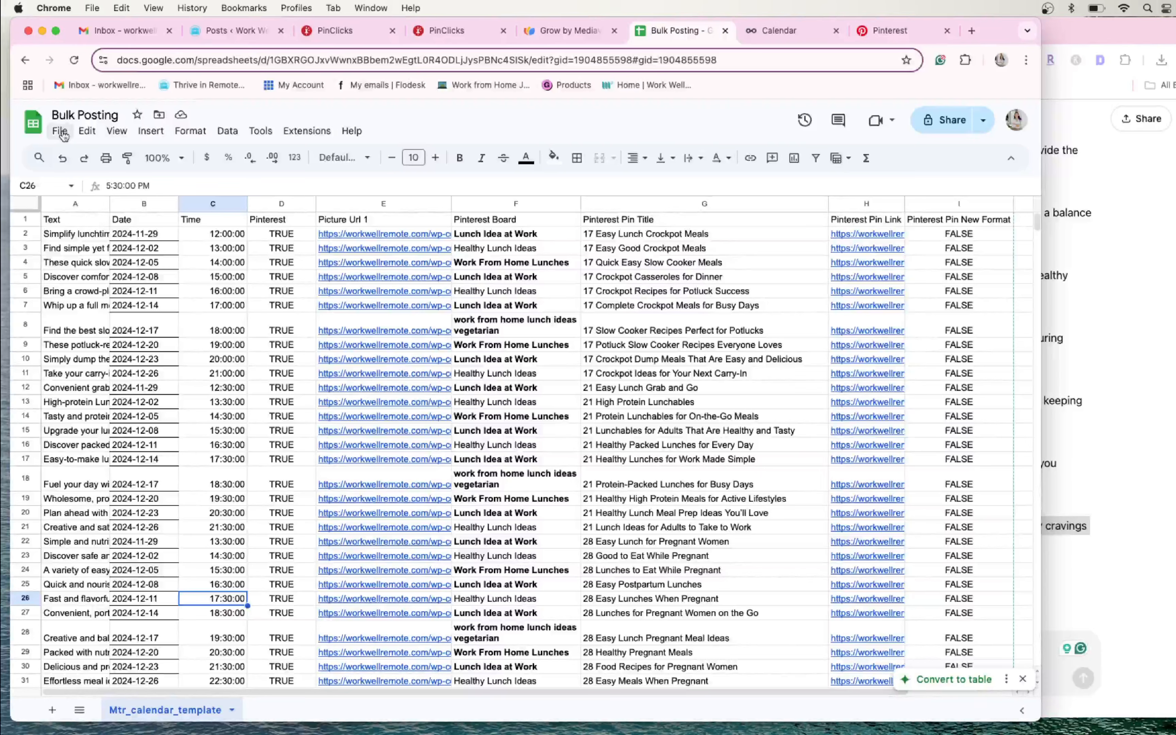
left_click(61, 131)
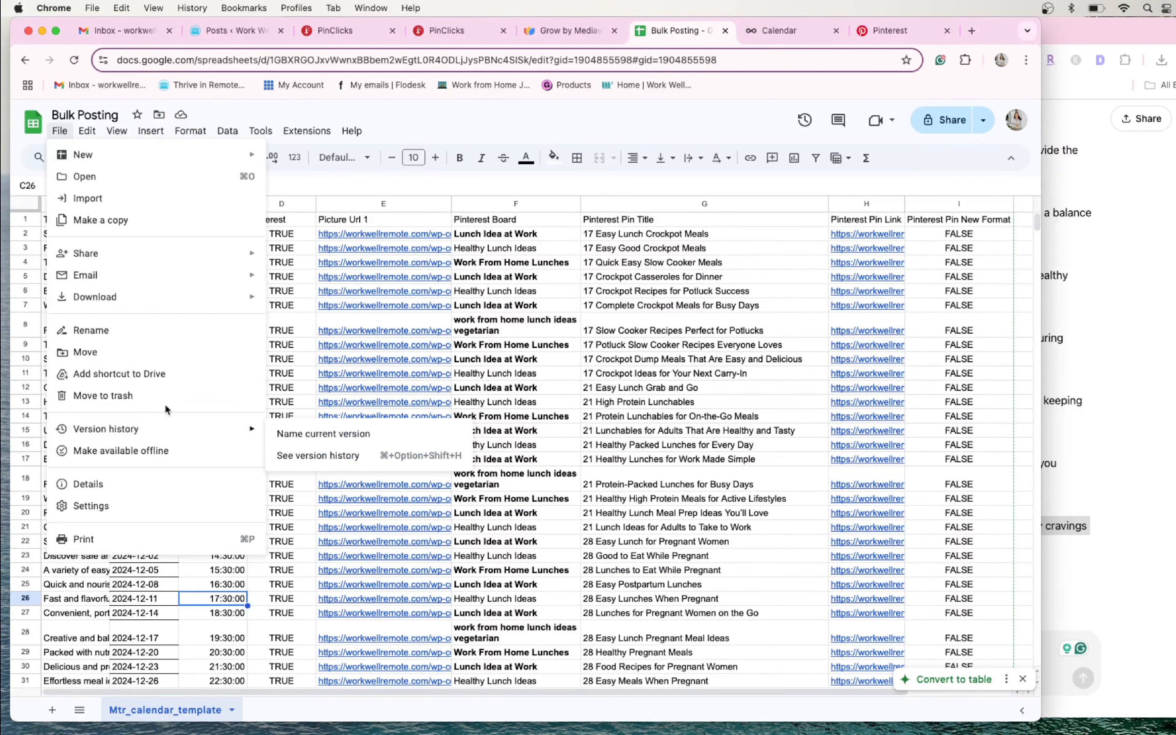
mouse_move(158, 297)
left_click(353, 391)
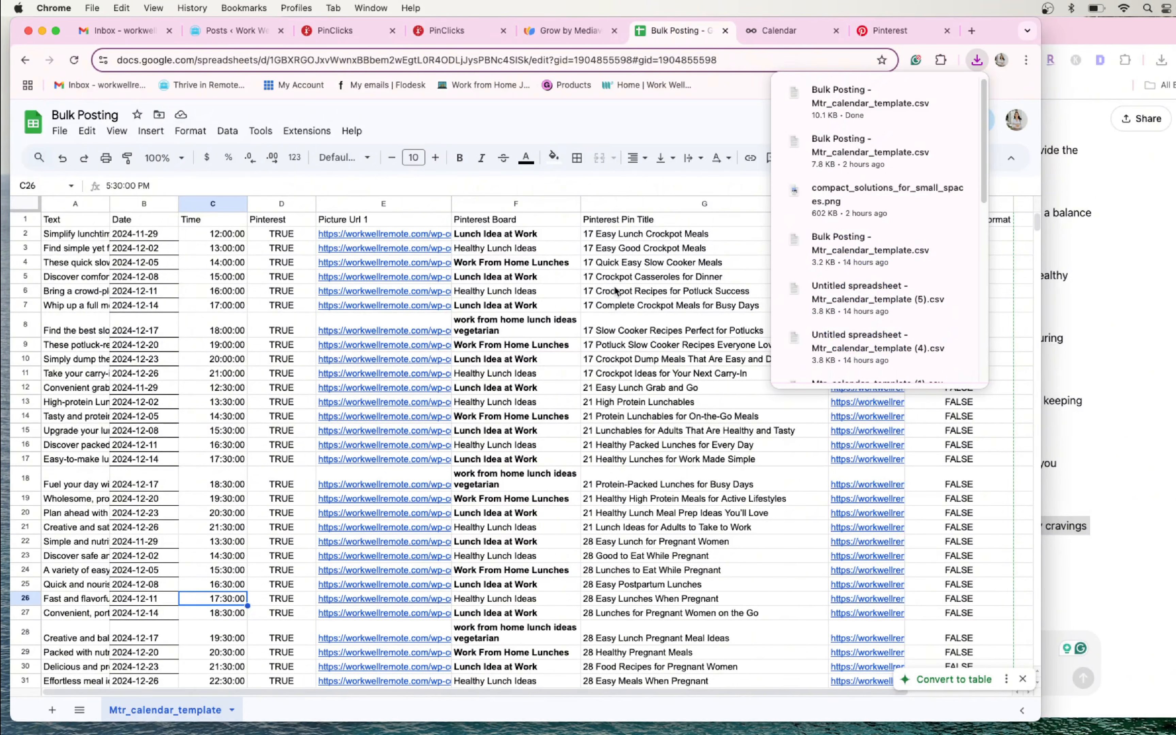
left_click(795, 30)
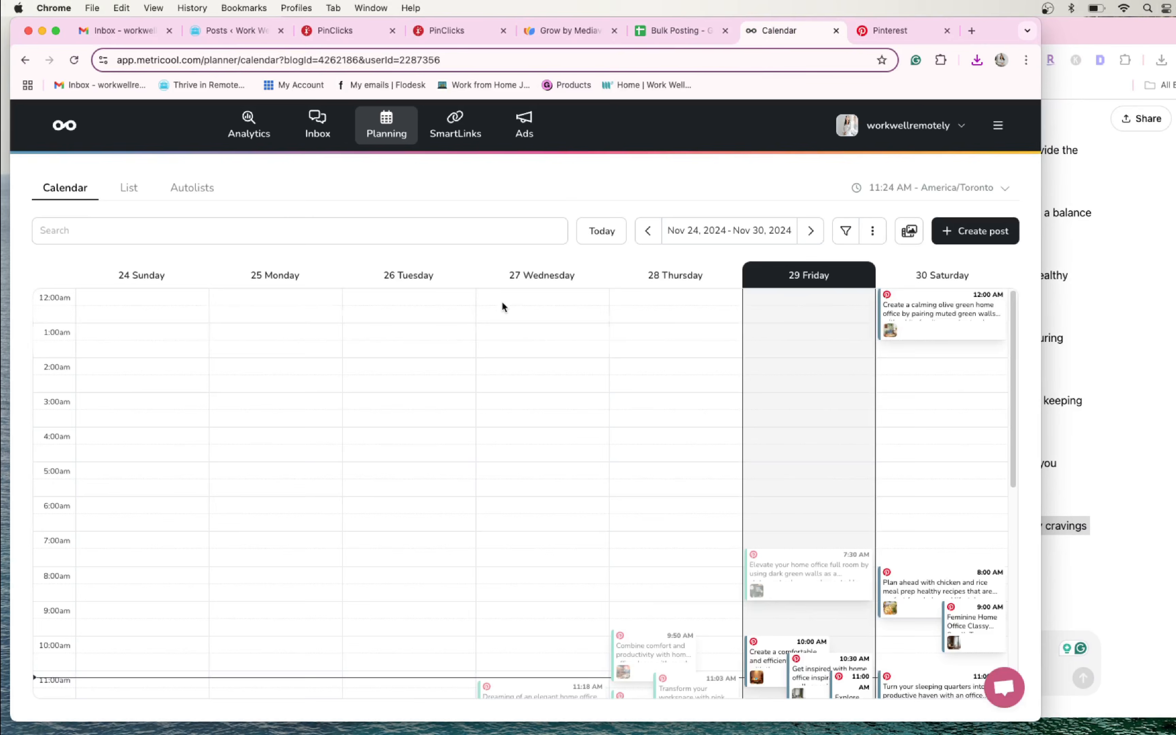
scroll(537, 427, "down", 5)
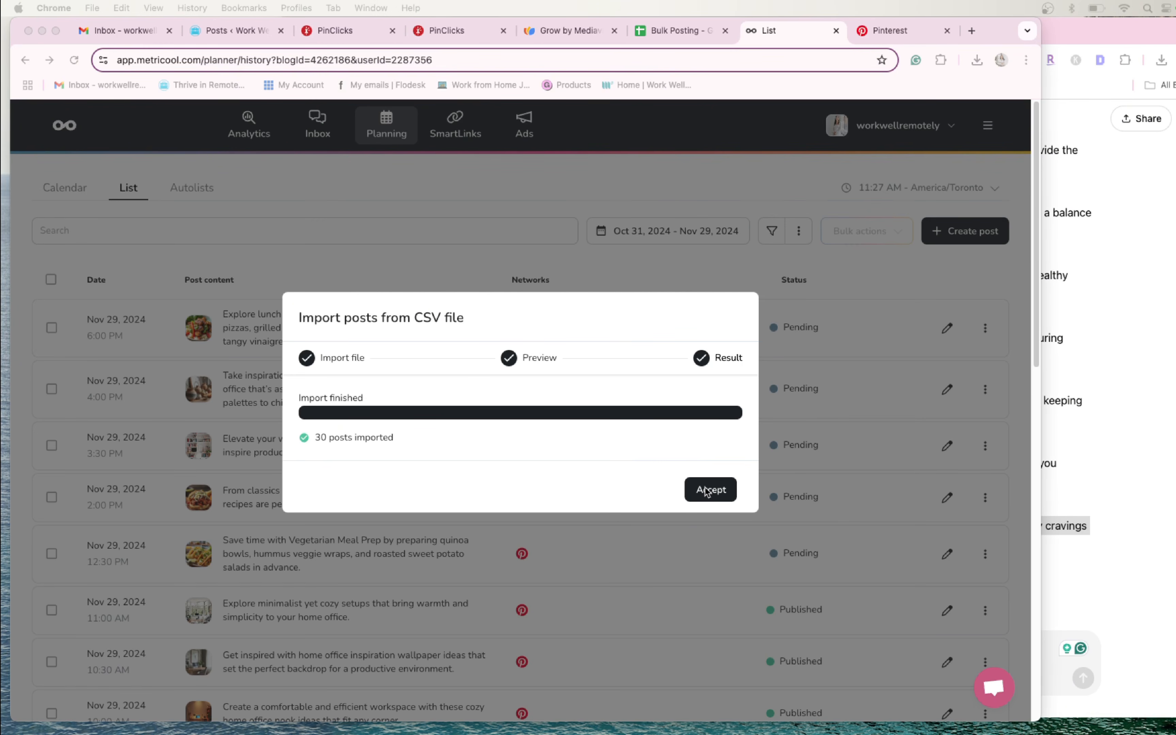
- Accept the finished CSV post import in Metricool and show the planning calendar
left_click(708, 492)
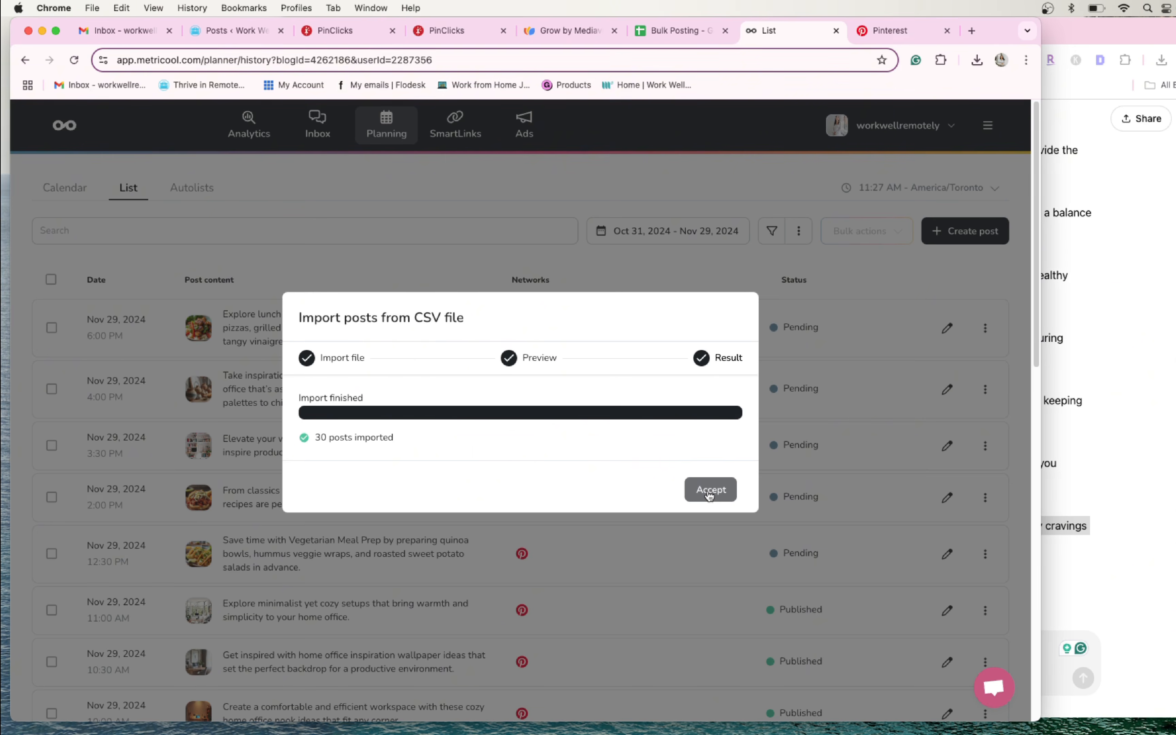
left_click(710, 491)
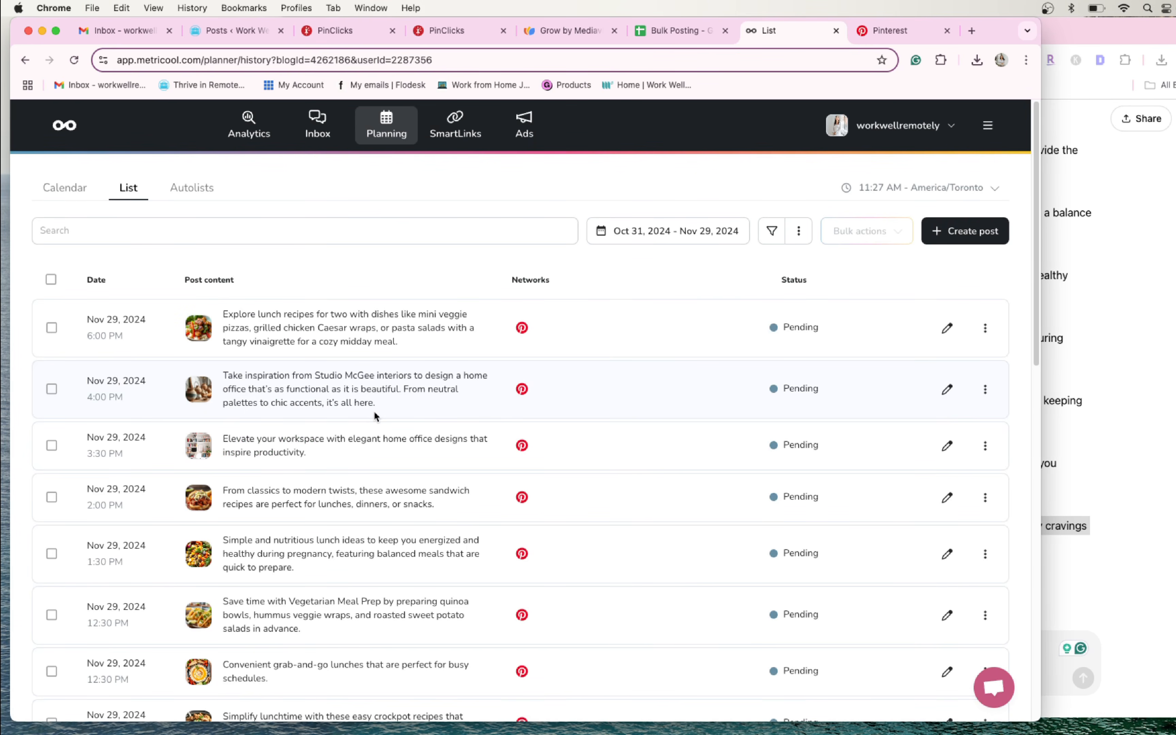
left_click(89, 193)
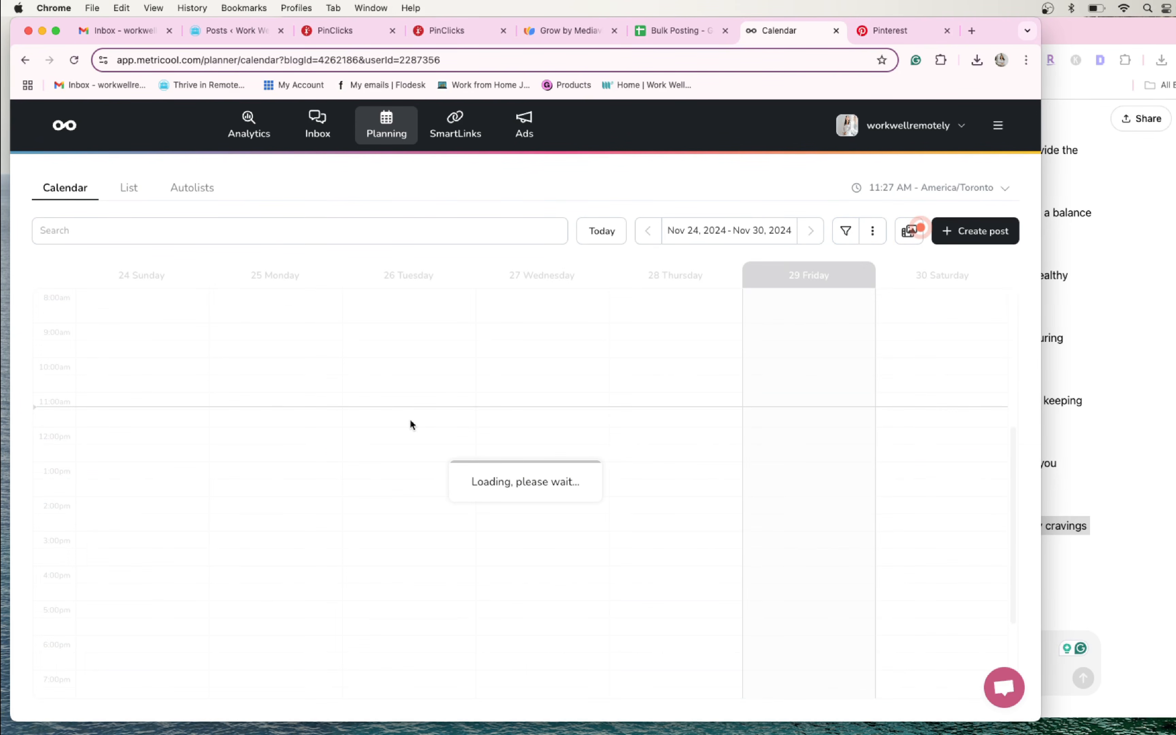
- Review the scheduled pins in the planning calendar for Nov 24–30 and Dec 1–7, 2024
scroll(616, 468, "down", 3)
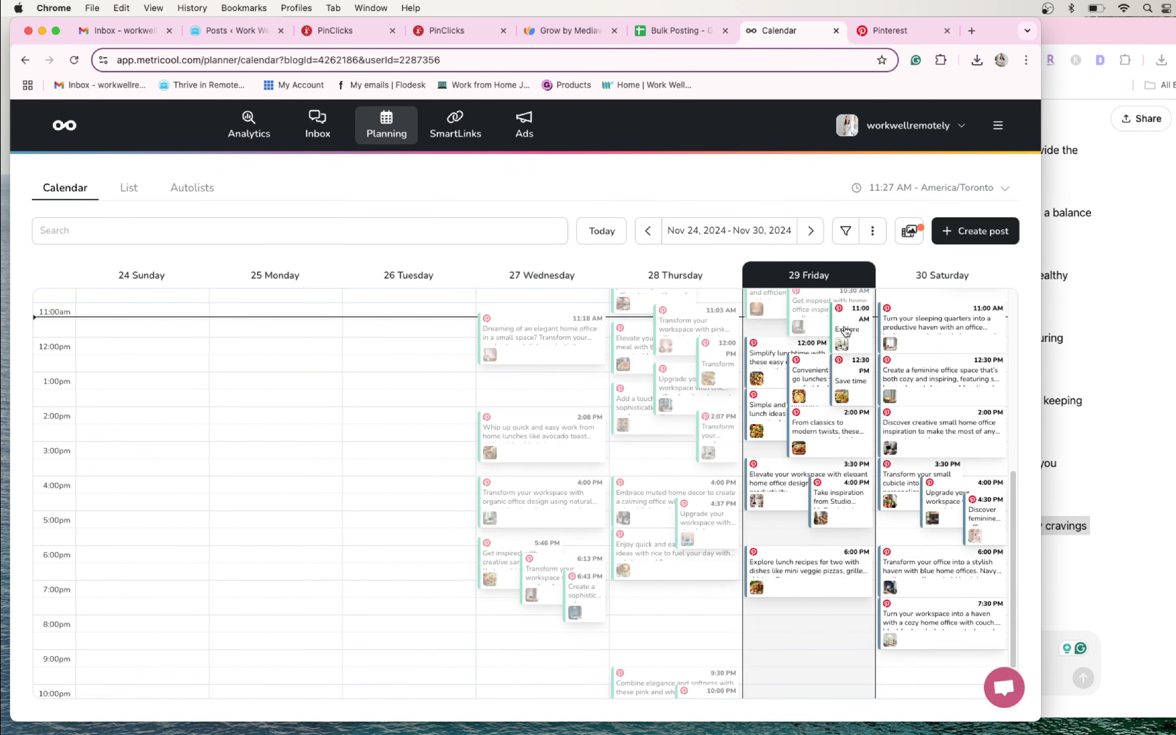
scroll(738, 418, "up", 4)
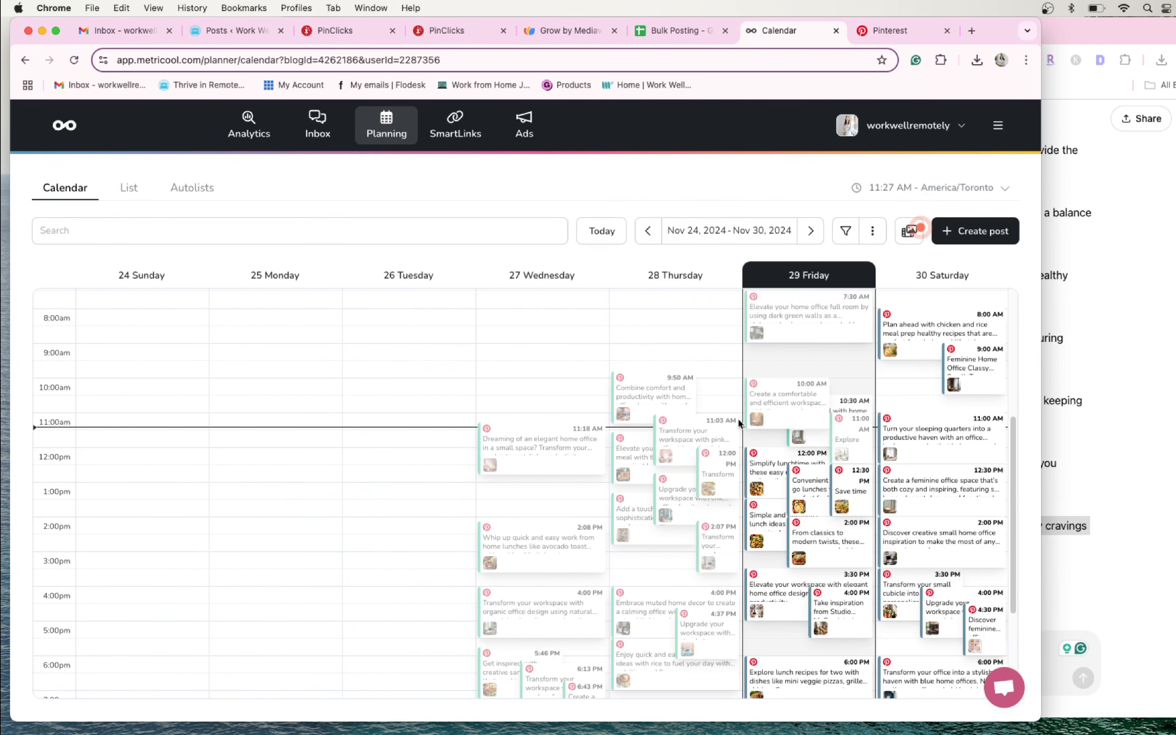
mouse_move(947, 526)
left_click(811, 231)
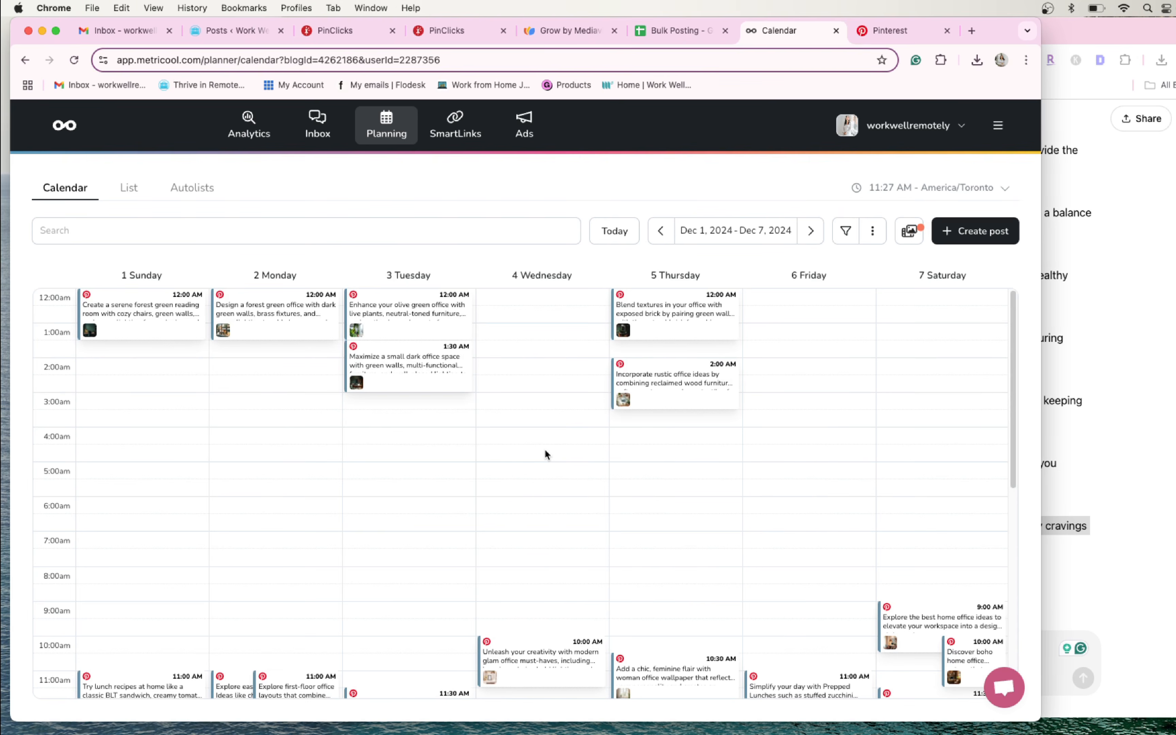
scroll(573, 452, "down", 10)
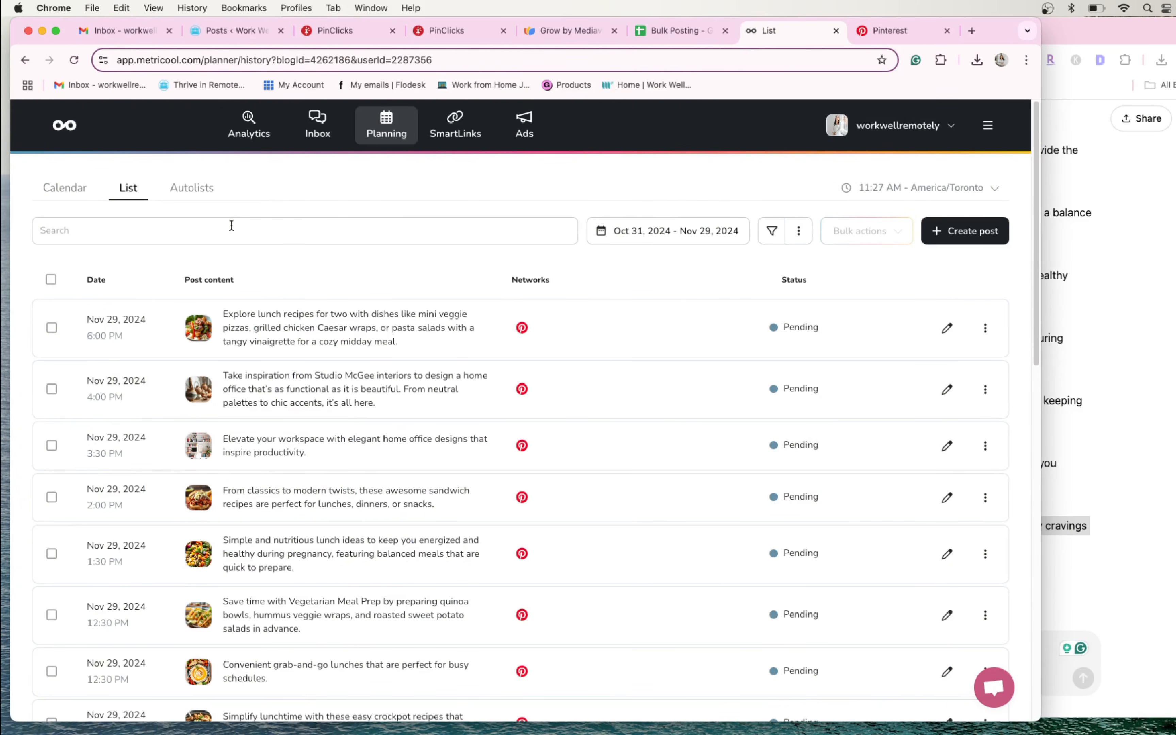
- Show the CSV import dialog from the planning post list and close it without choosing a file
left_click(799, 232)
left_click(757, 264)
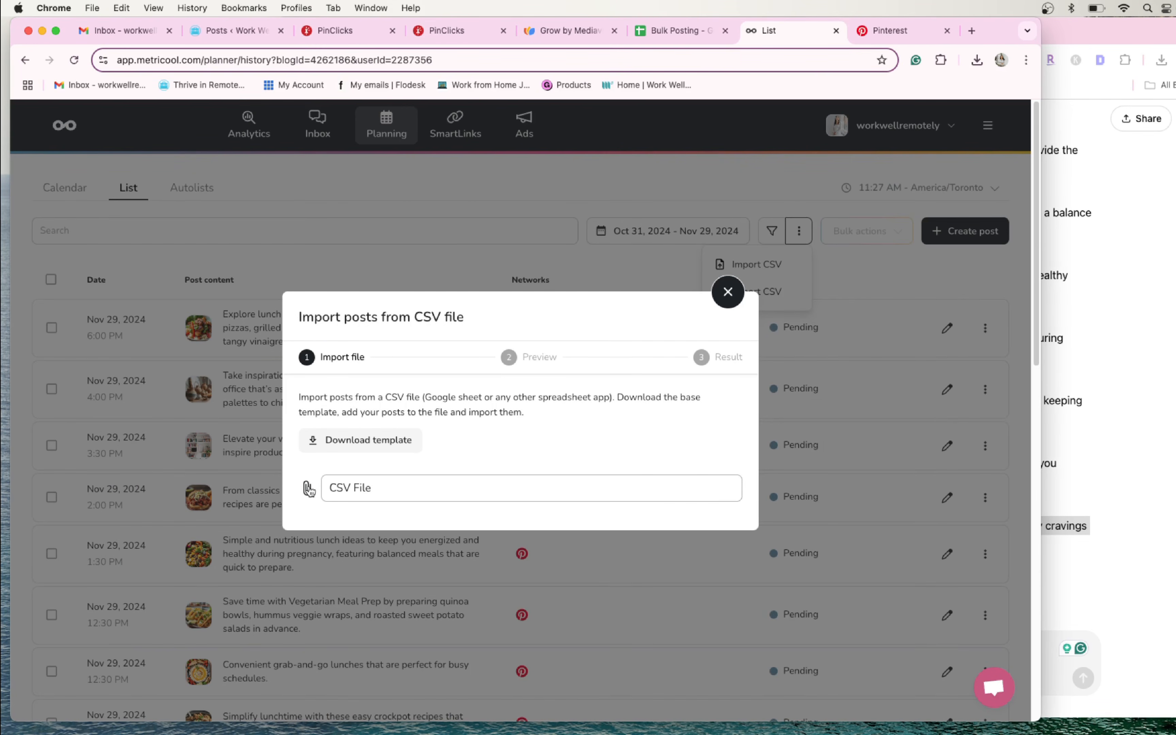
left_click(728, 292)
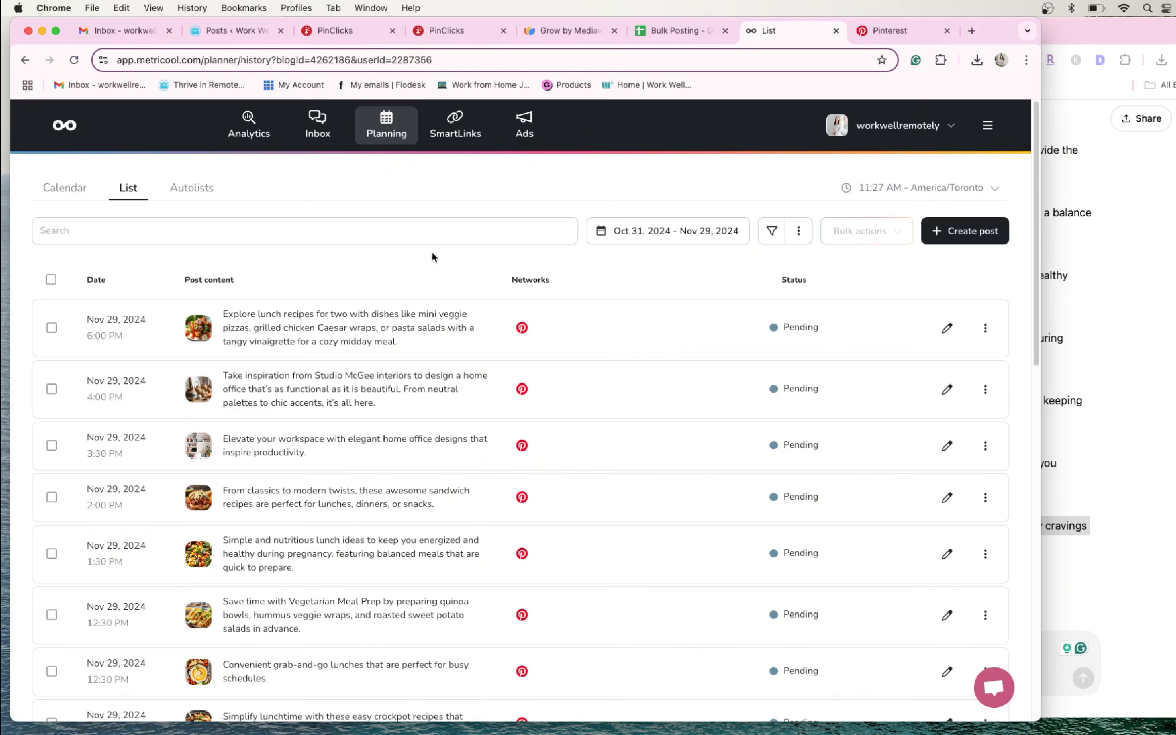
- Switch to Pinterest, reload the WorkWellRemote profile and examine its scheduled pins section and created pins
left_click(891, 33)
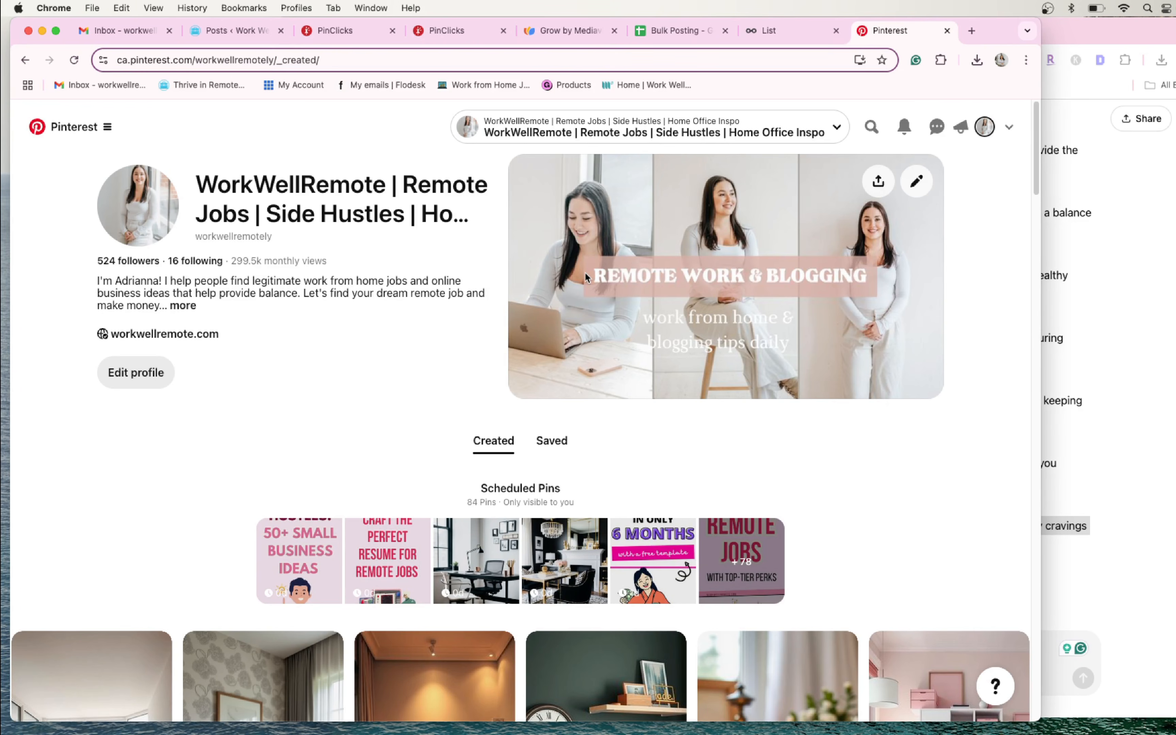
scroll(405, 281, "down", 1)
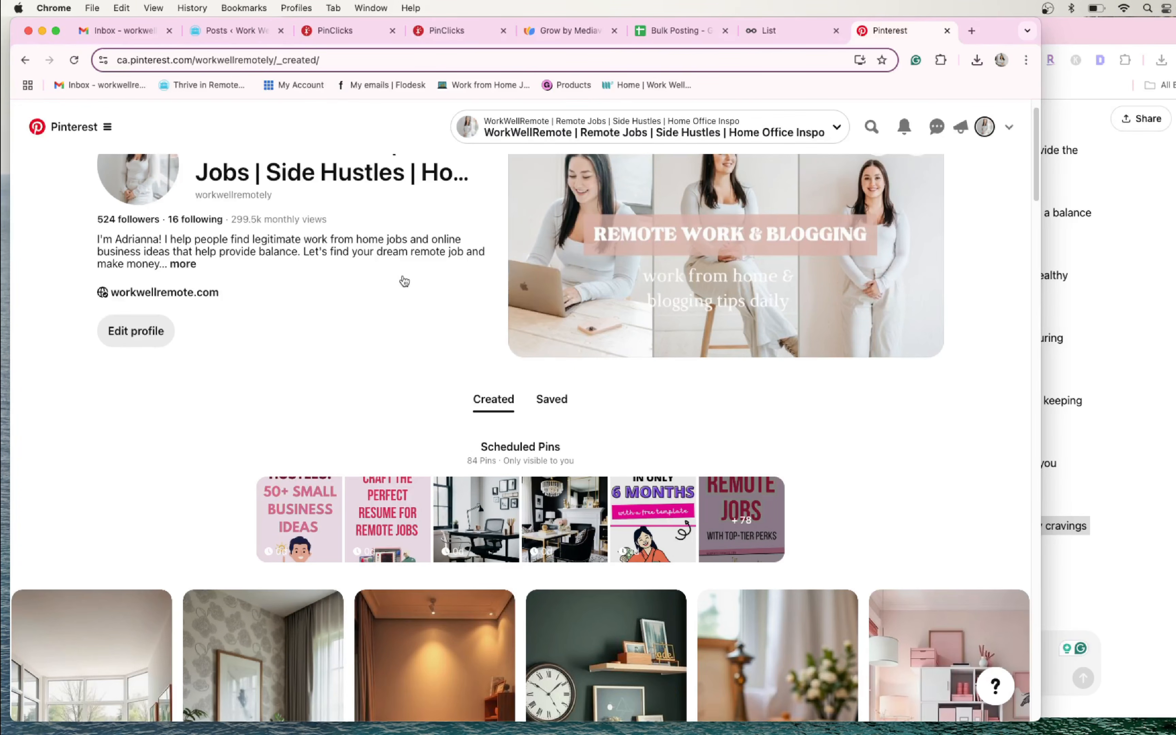
scroll(404, 281, "down", 6)
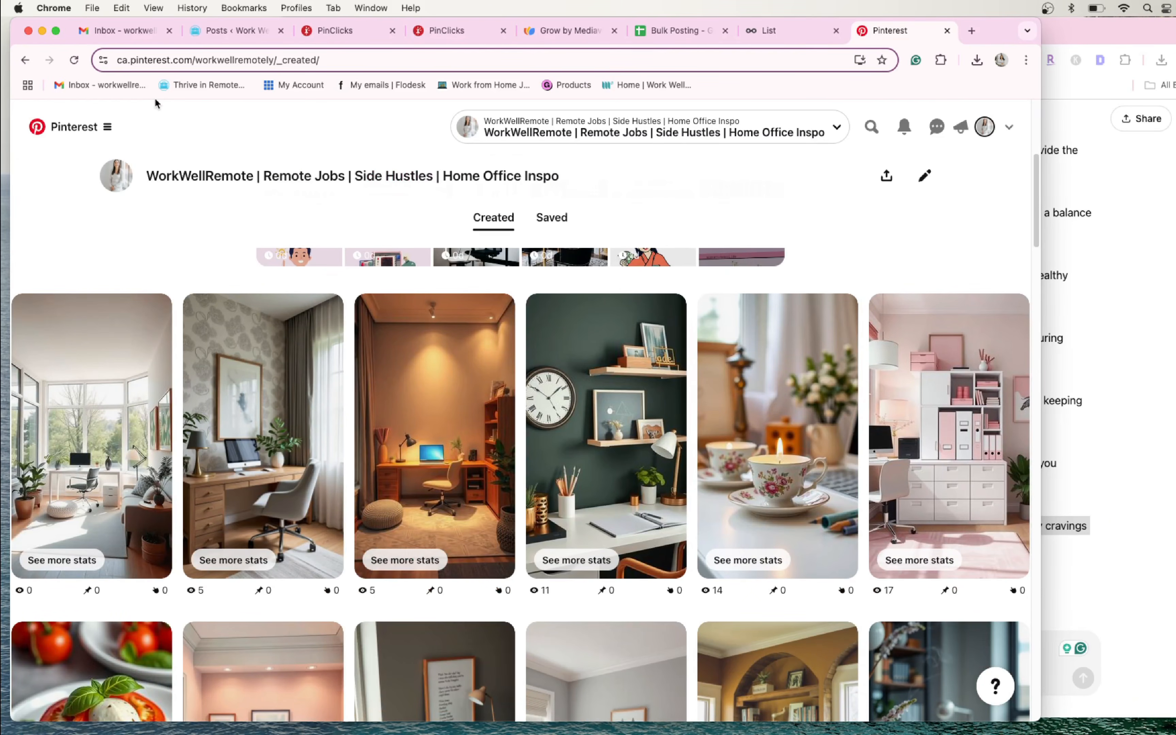
left_click(438, 391)
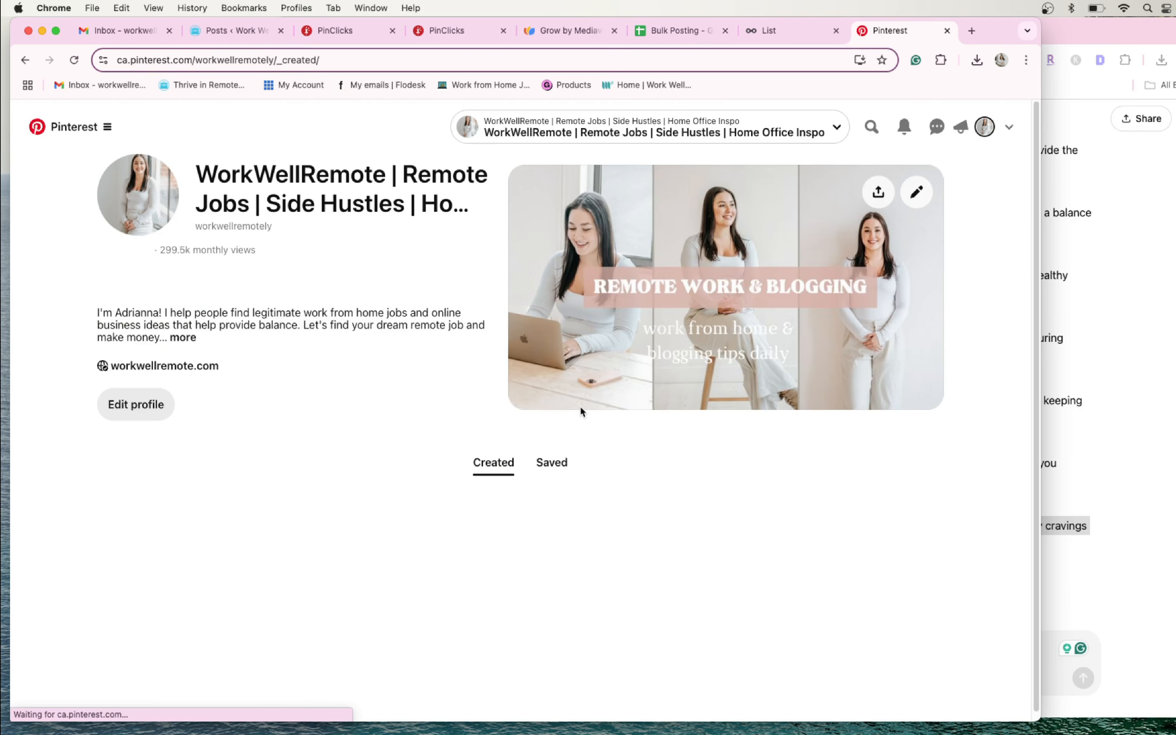
scroll(581, 410, "down", 3)
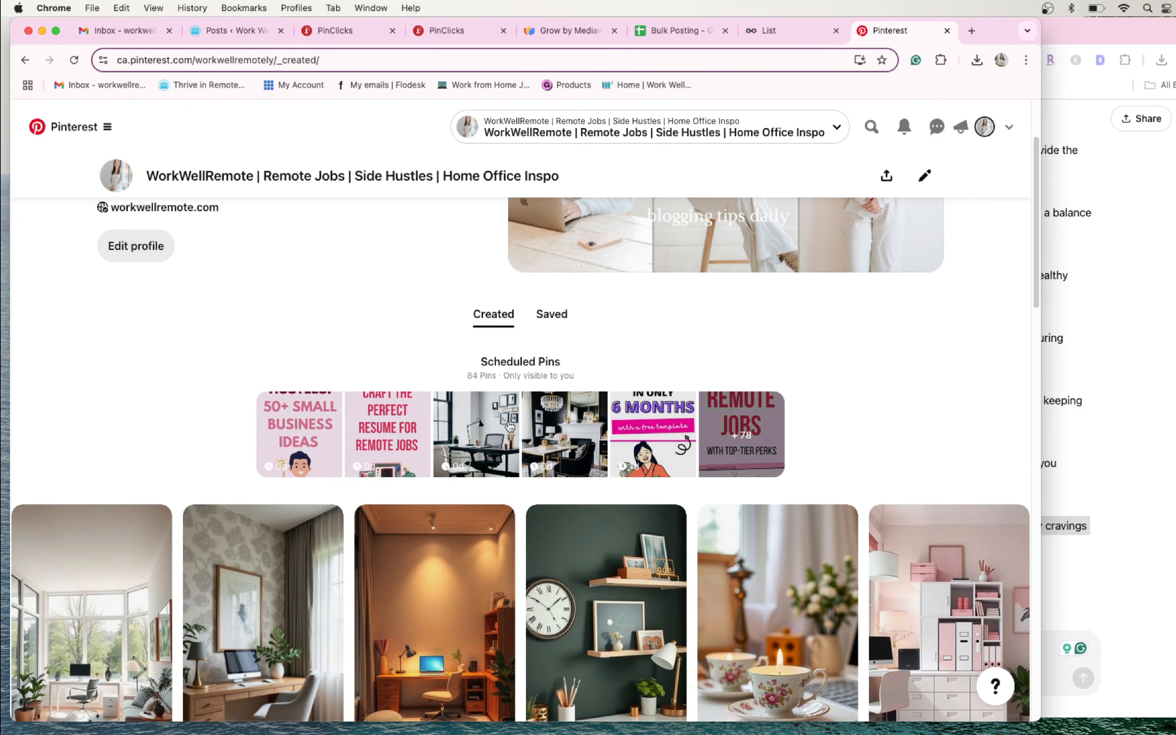
left_click(396, 410)
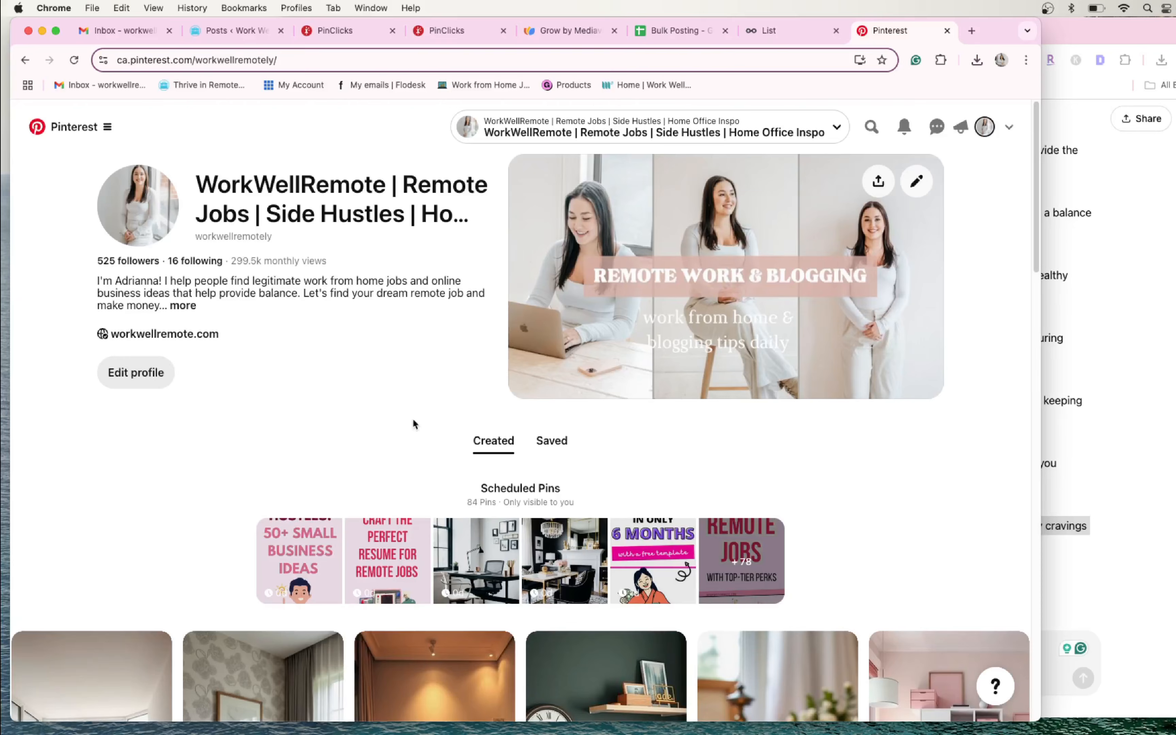
scroll(475, 492, "down", 1)
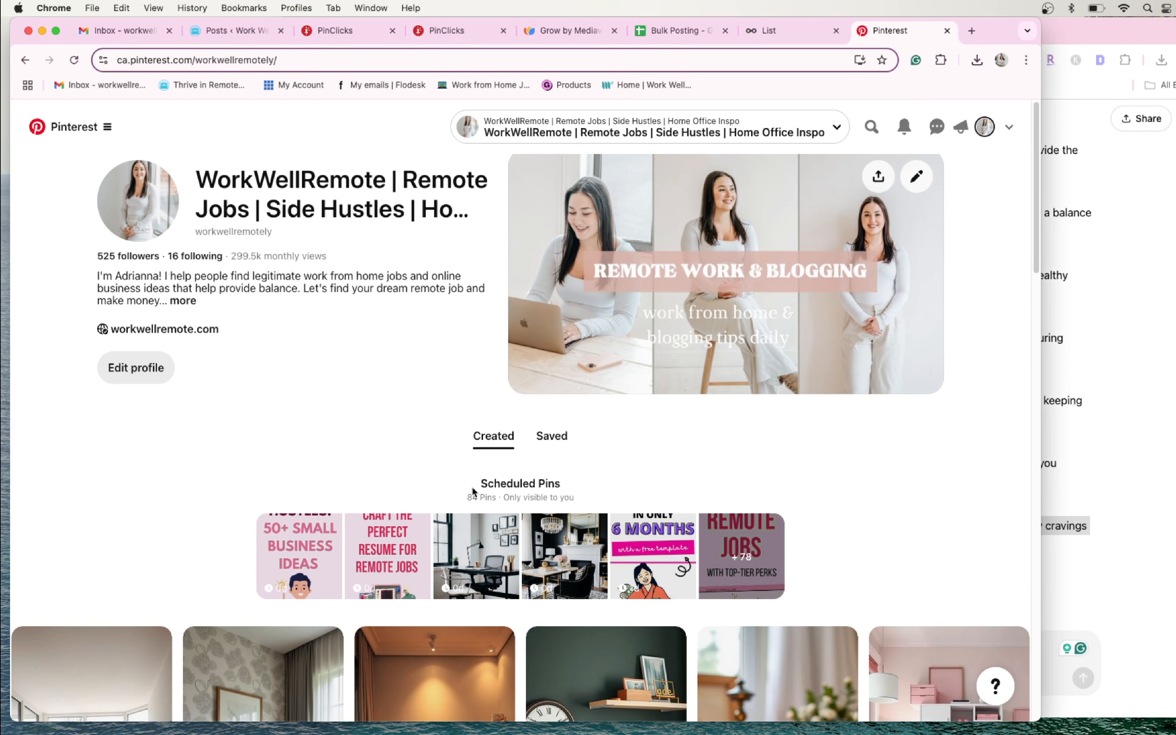
scroll(376, 412, "down", 2)
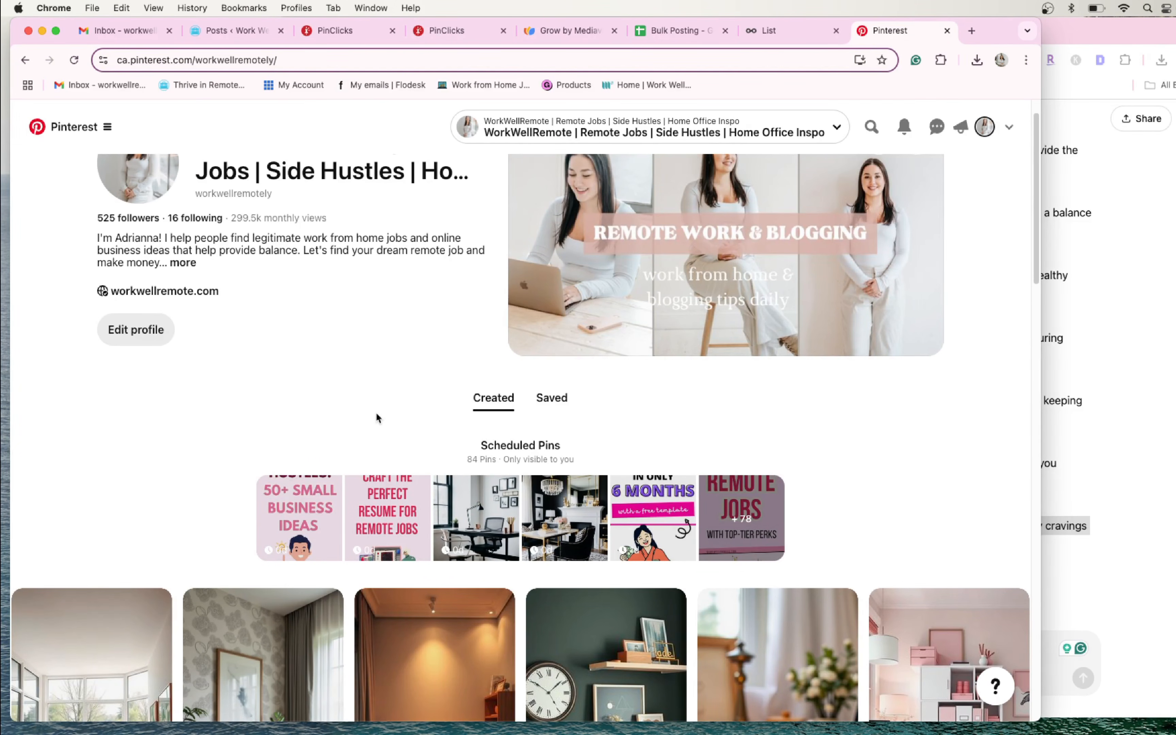
scroll(377, 417, "down", 2)
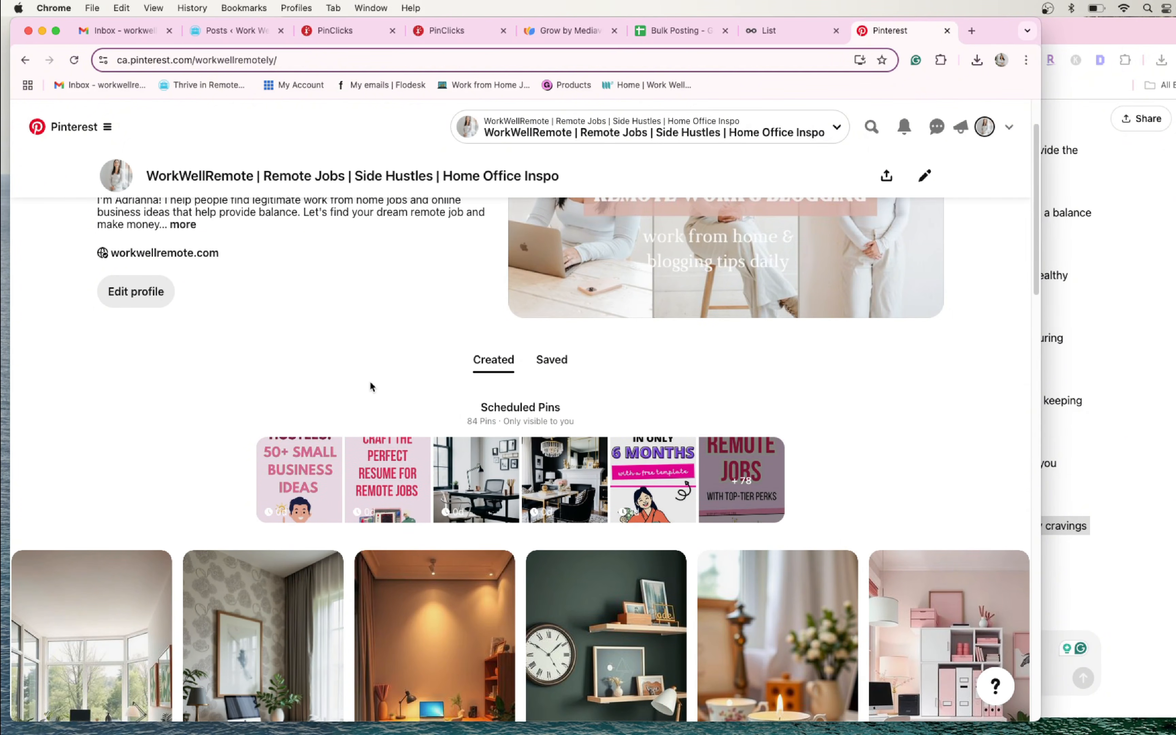
scroll(370, 387, "up", 4)
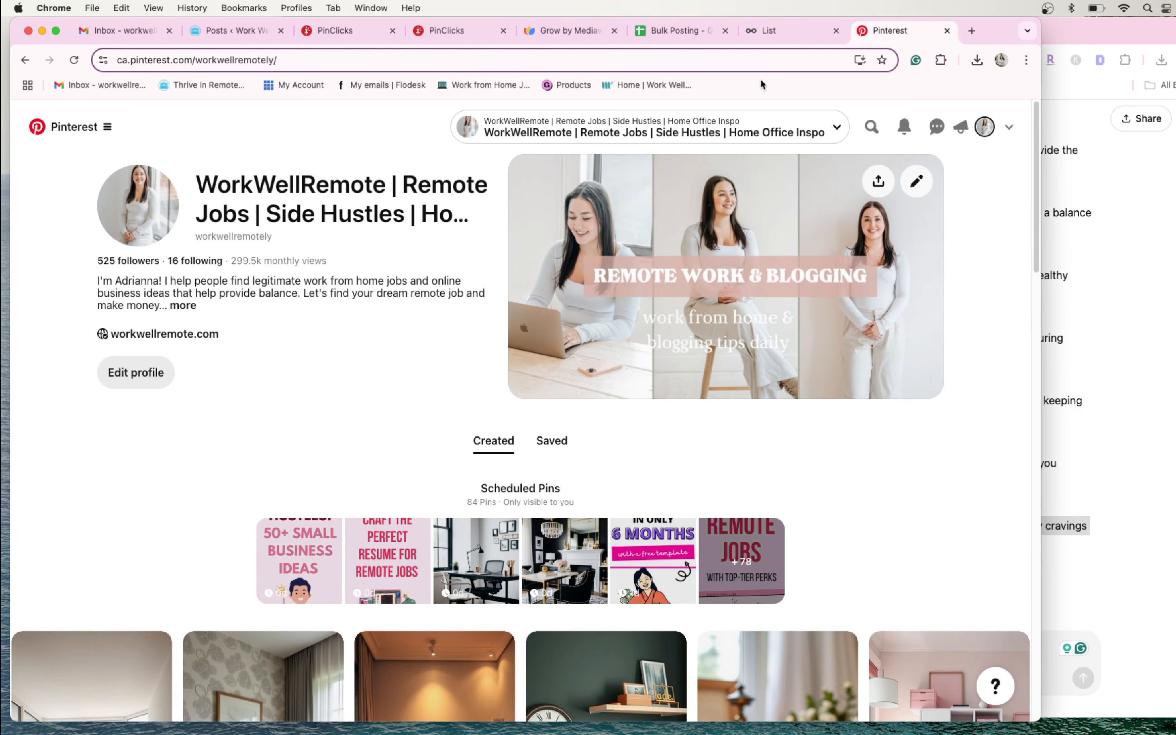
- Check Metricool's post list, return to the Pinterest profile and examine the stats under the created pins
left_click(769, 30)
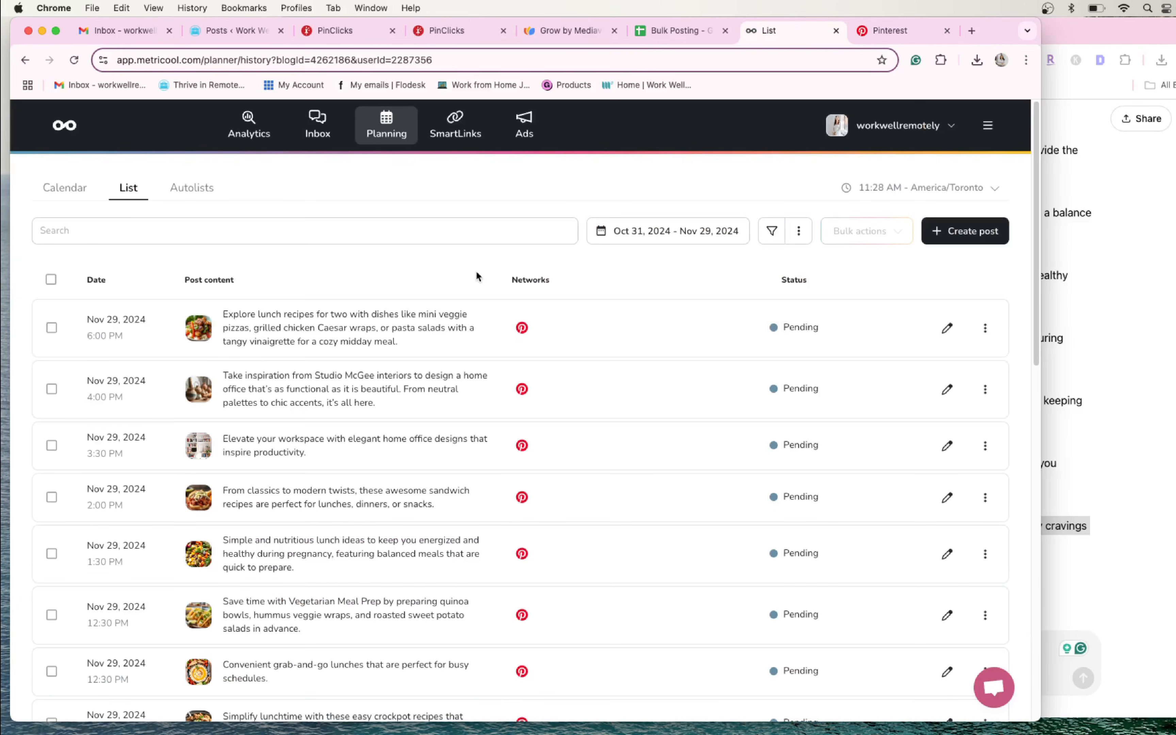
left_click(886, 33)
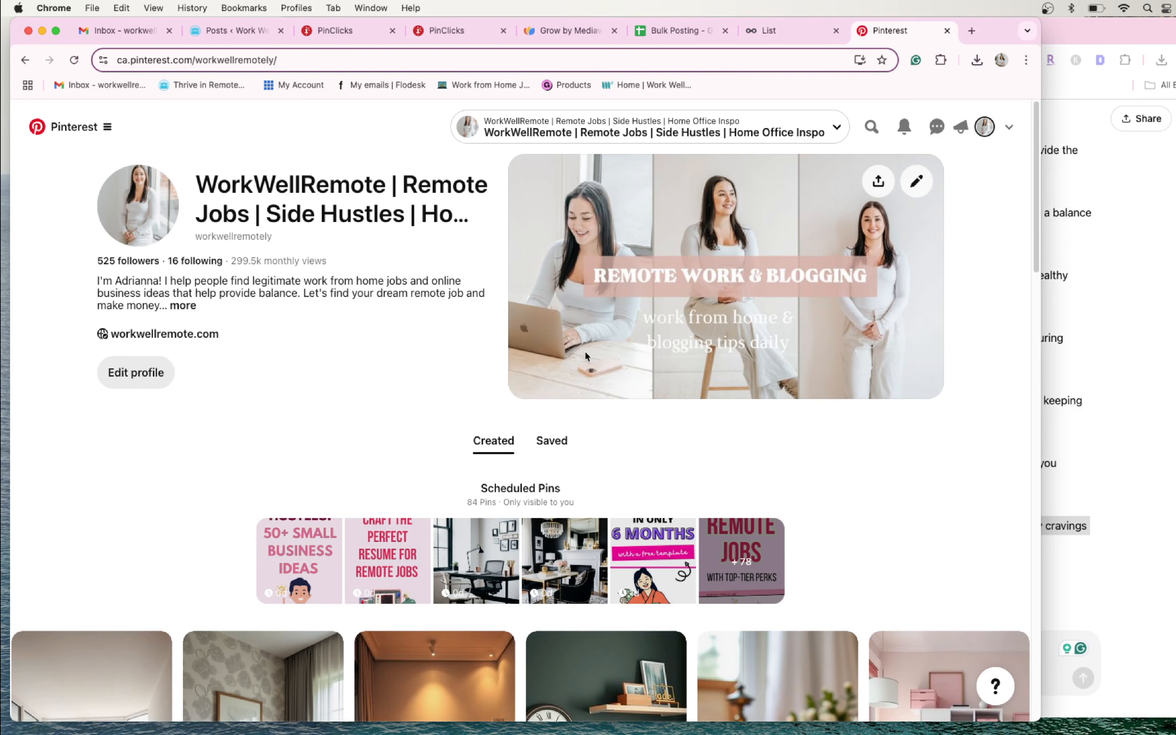
scroll(586, 356, "down", 5)
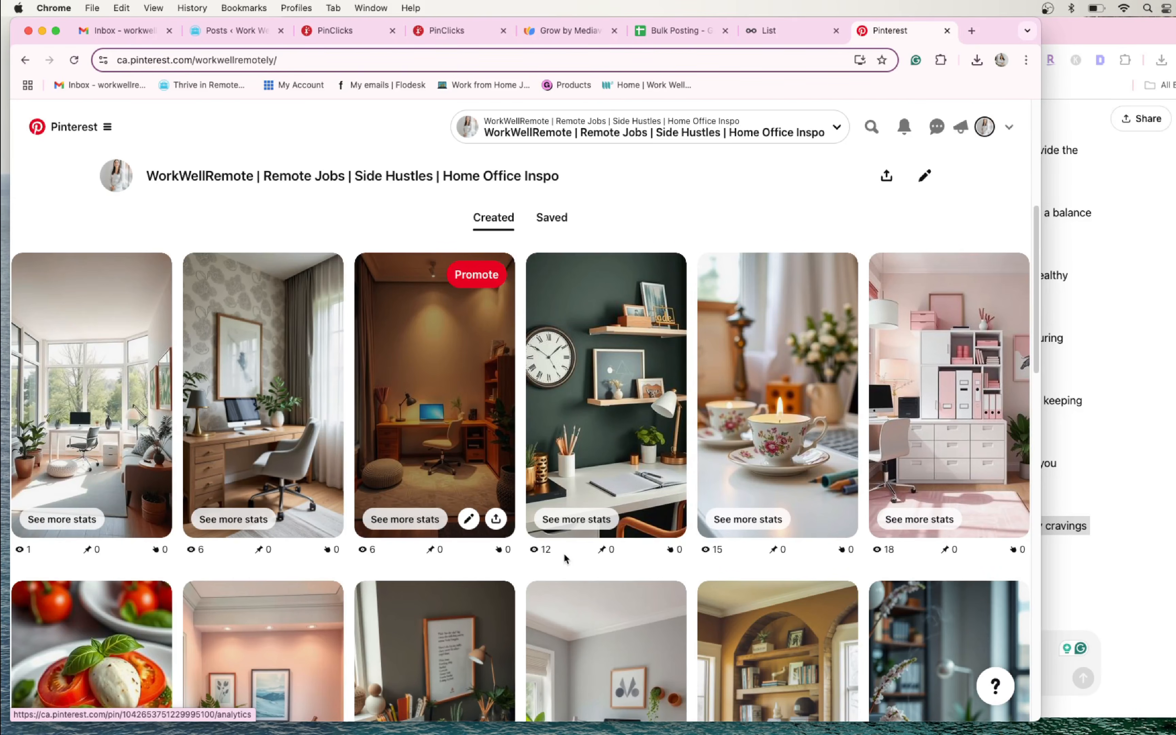
scroll(566, 558, "up", 5)
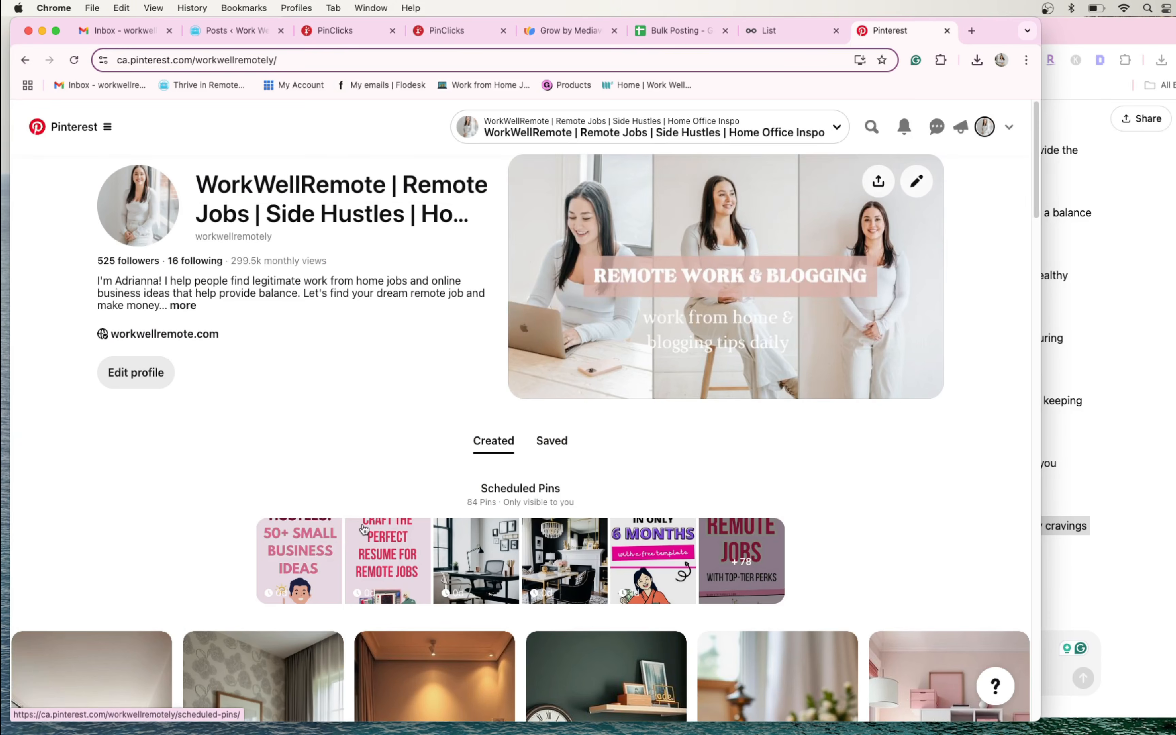